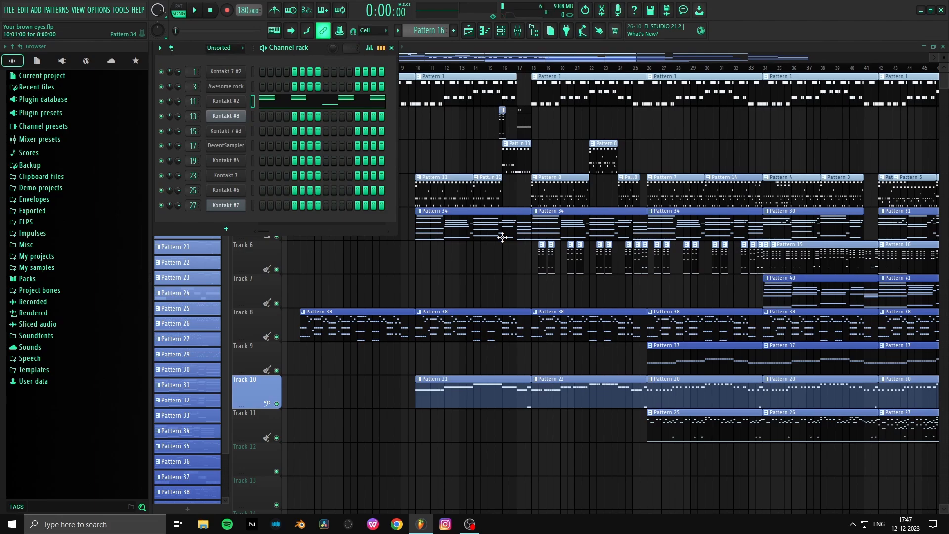
- Hide the channel rack to reveal the full playlist arrangement, and save the project
key(F6)
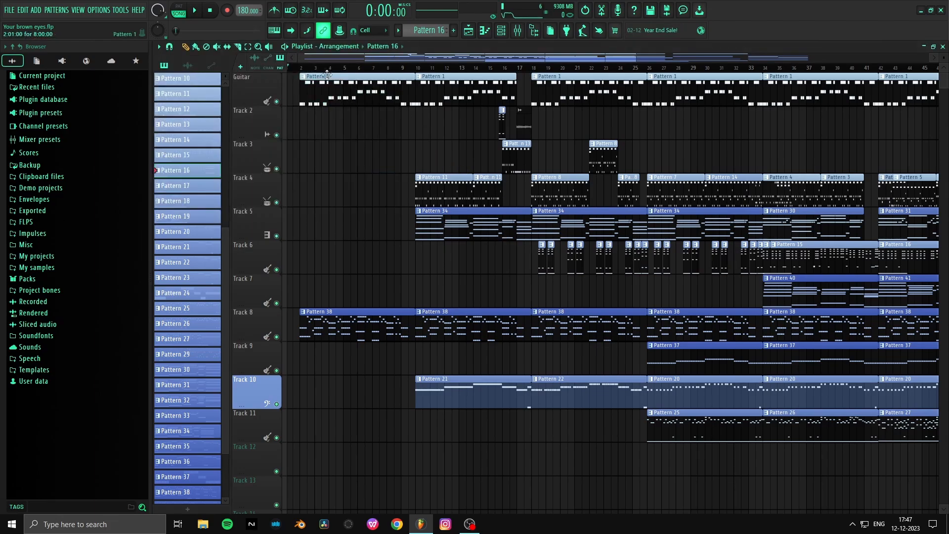
scroll(314, 60, down, 1)
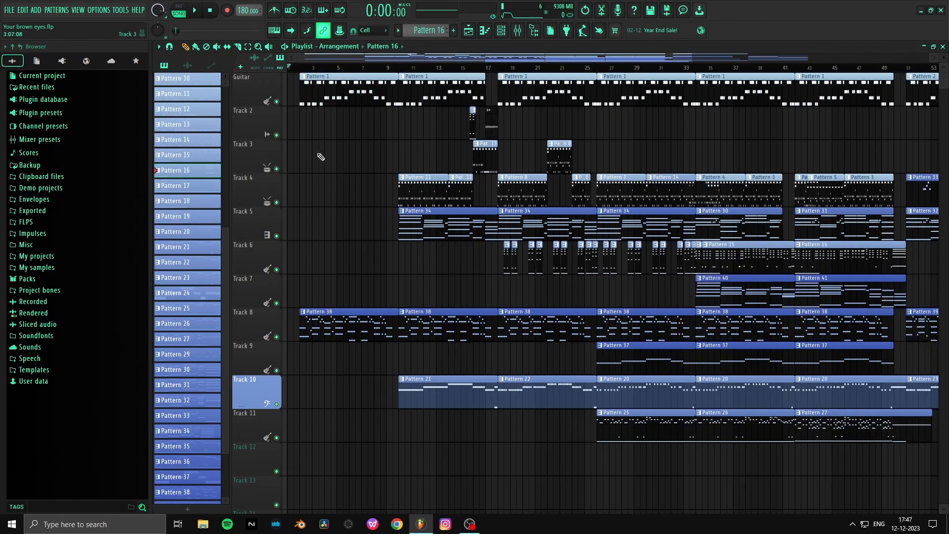
key(ctrl+s)
- Place the song playhead at bar 2, where the first guitar clip begins
scroll(293, 71, up, 1)
scroll(293, 71, up, 1)
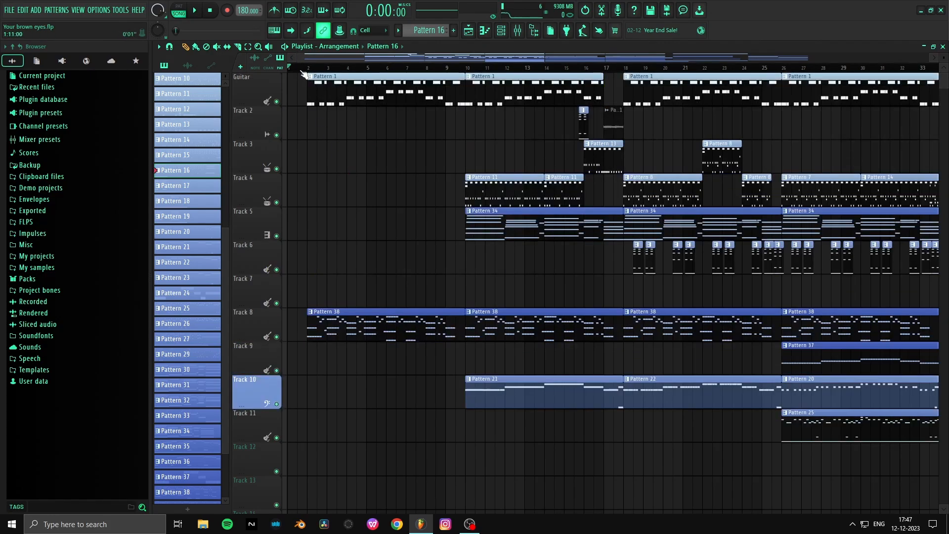
scroll(304, 73, up, 1)
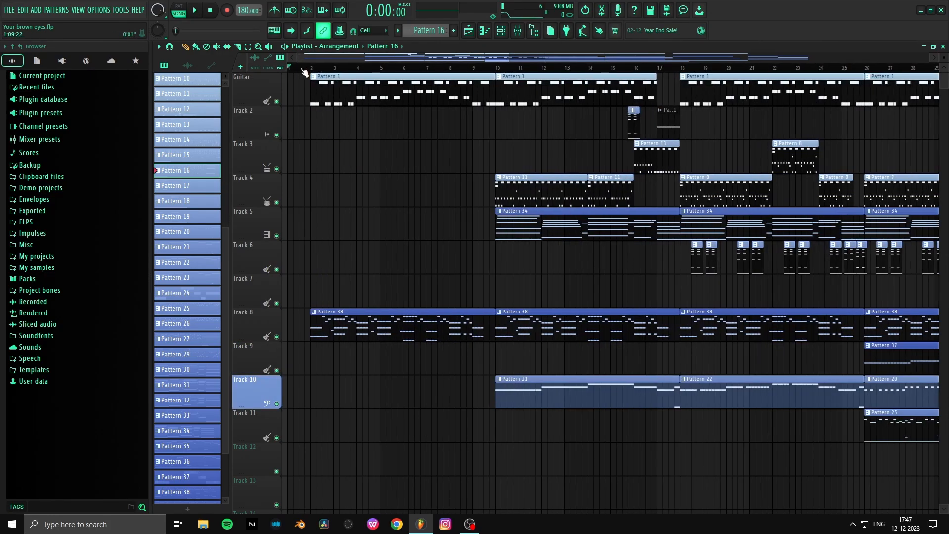
scroll(302, 67, up, 1)
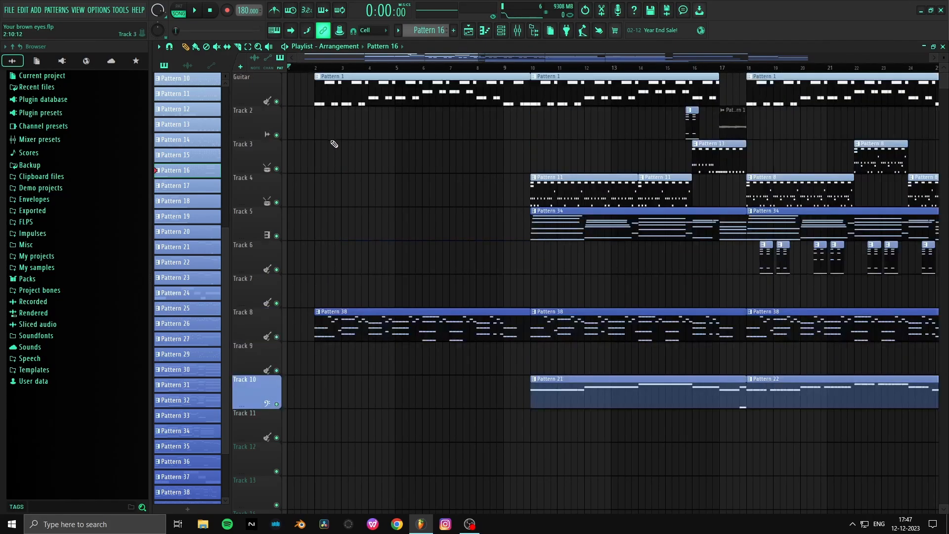
click(317, 68)
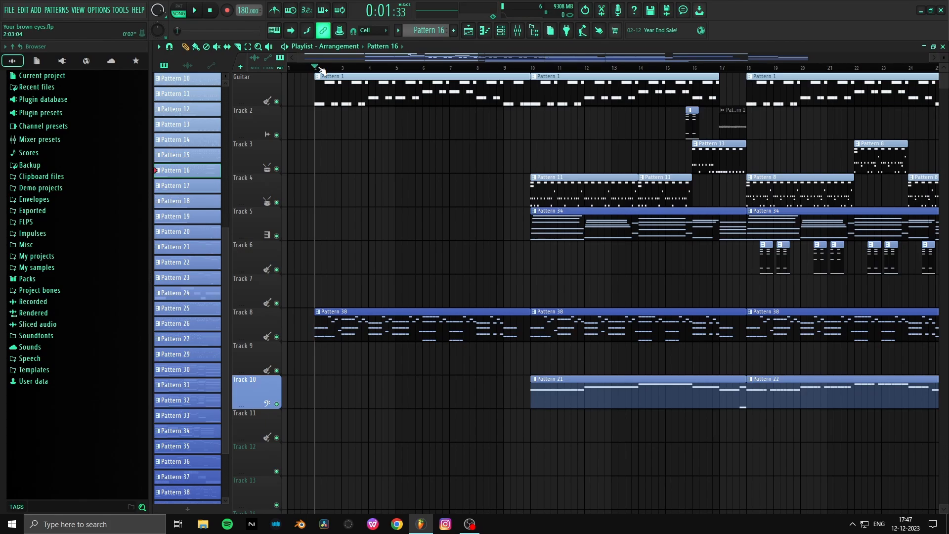
scroll(314, 68, up, 2)
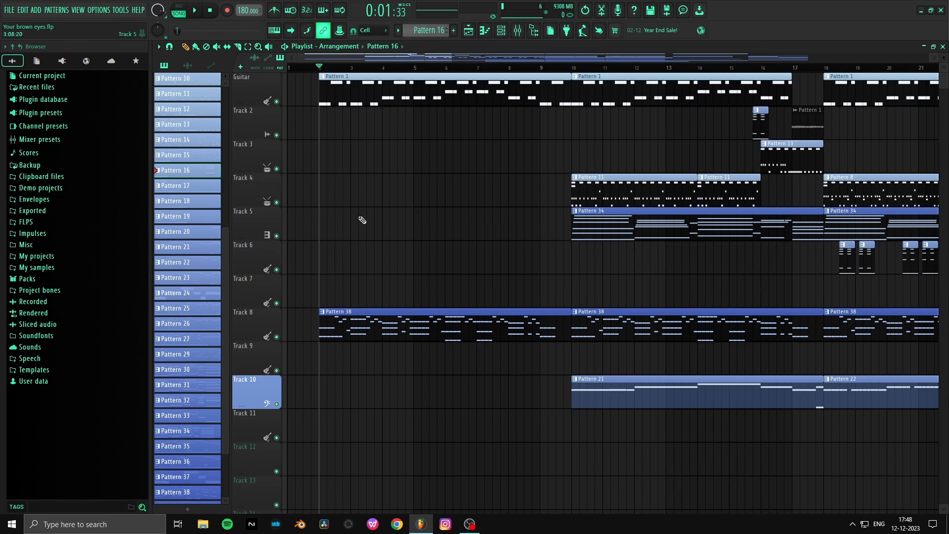
click(507, 31)
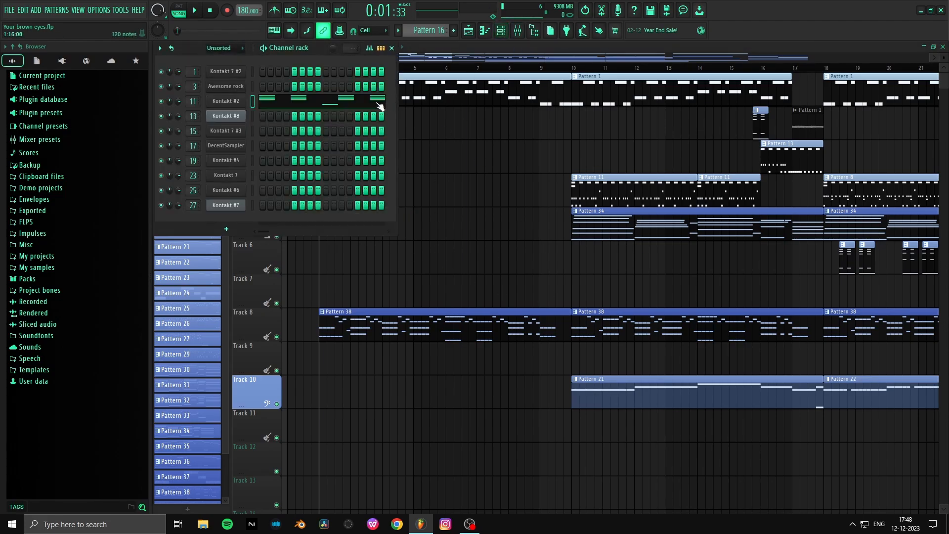
key(F6)
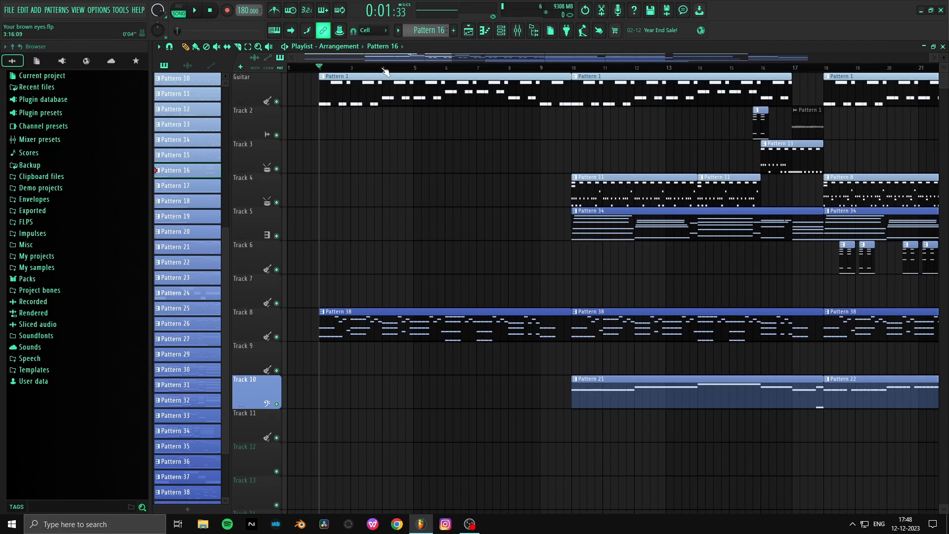
scroll(386, 71, down, 4)
scroll(385, 70, up, 2)
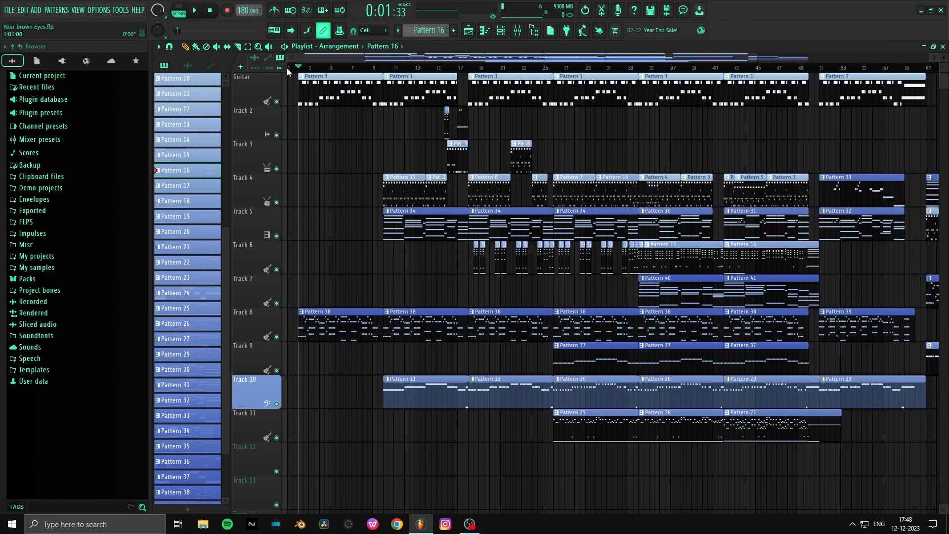
- Solo the Guitar track in the playlist and start song playback from bar 2
scroll(287, 68, up, 2)
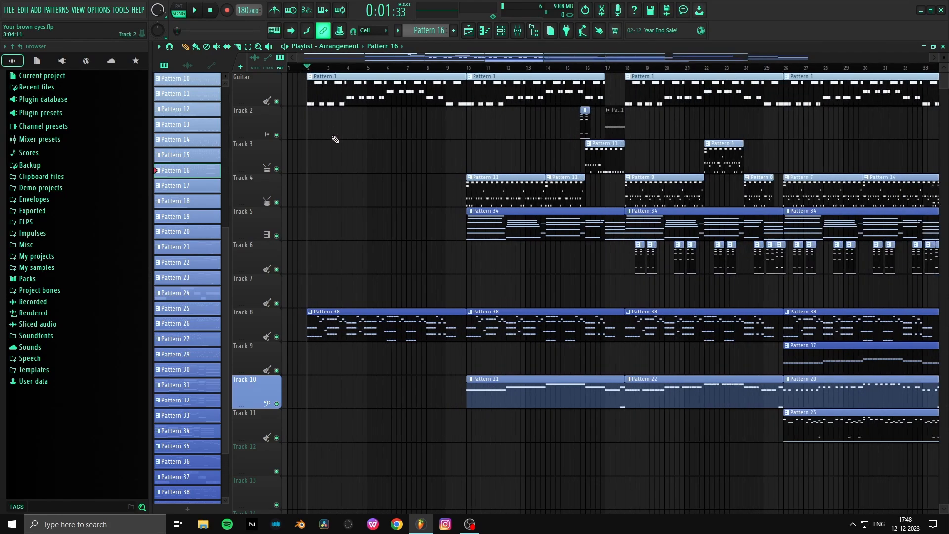
right_click(277, 102)
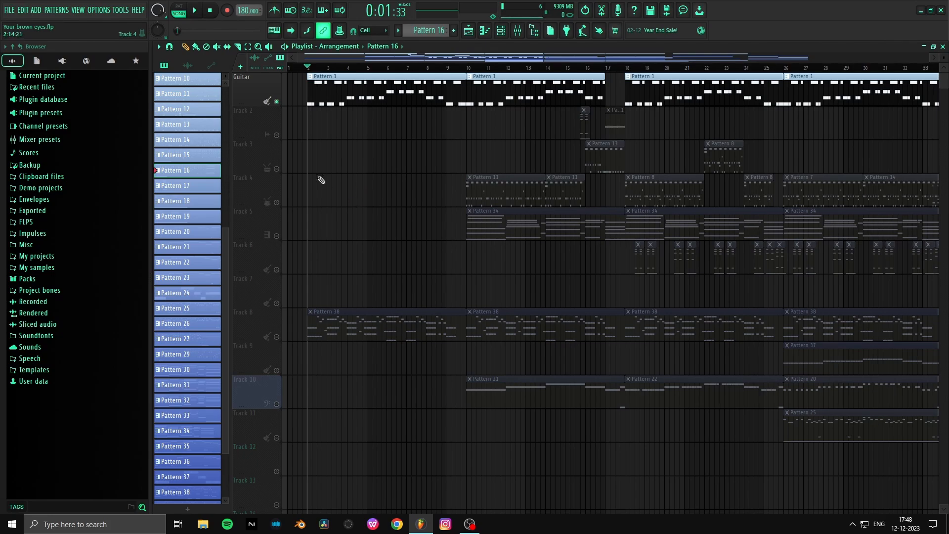
scroll(306, 78, up, 3)
click(291, 58)
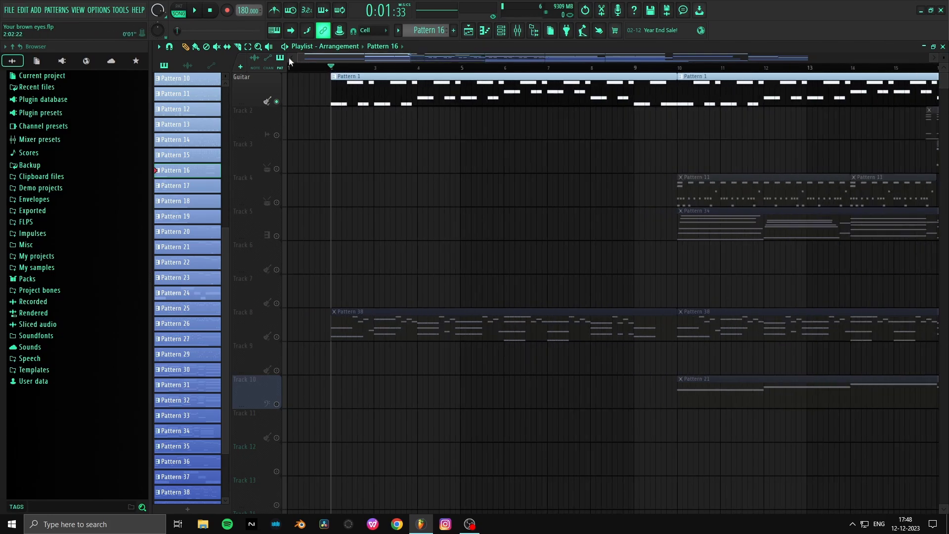
key(space)
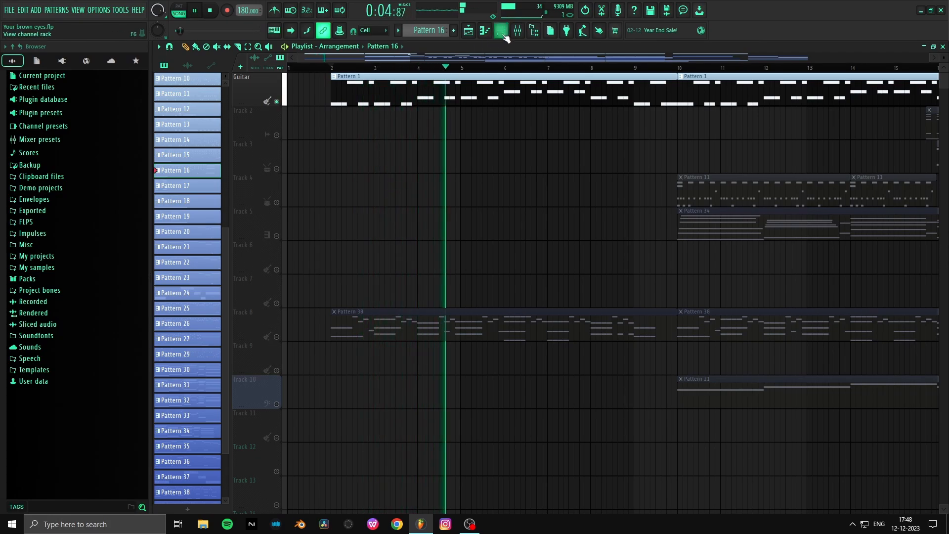
- Stop playback and open the Kontakt 7 #2 guitar instrument from the channel rack, moving its window clear of the channel list
key(F6)
key(space)
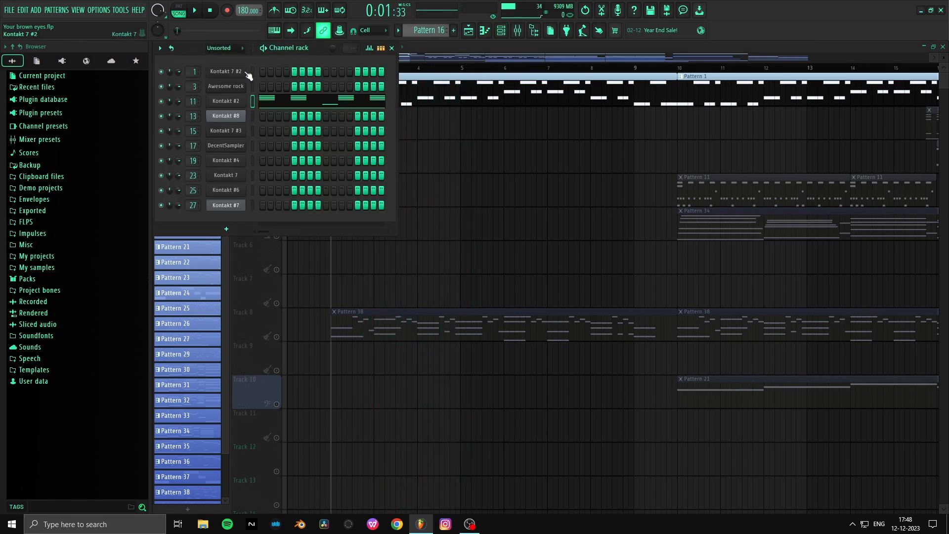
click(243, 74)
drag(534, 49, 486, 96)
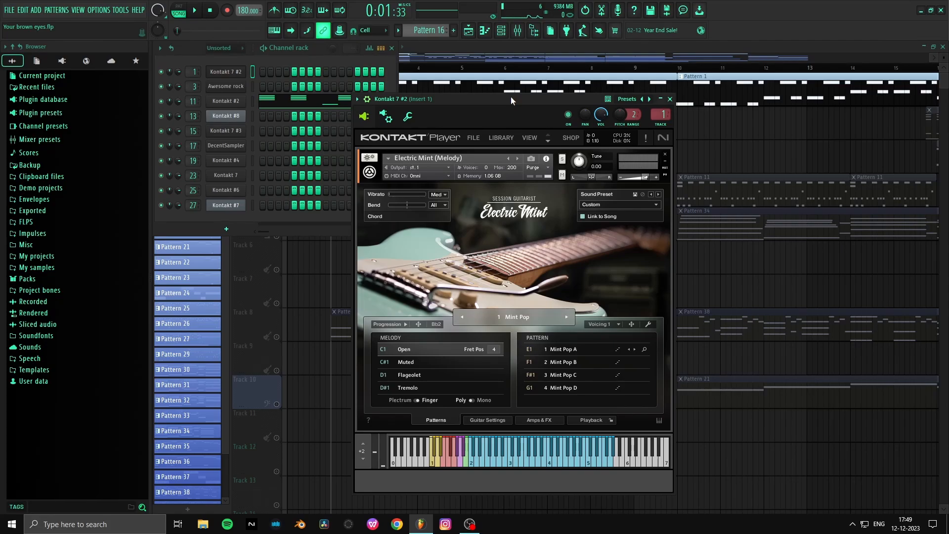
drag(509, 99, 540, 74)
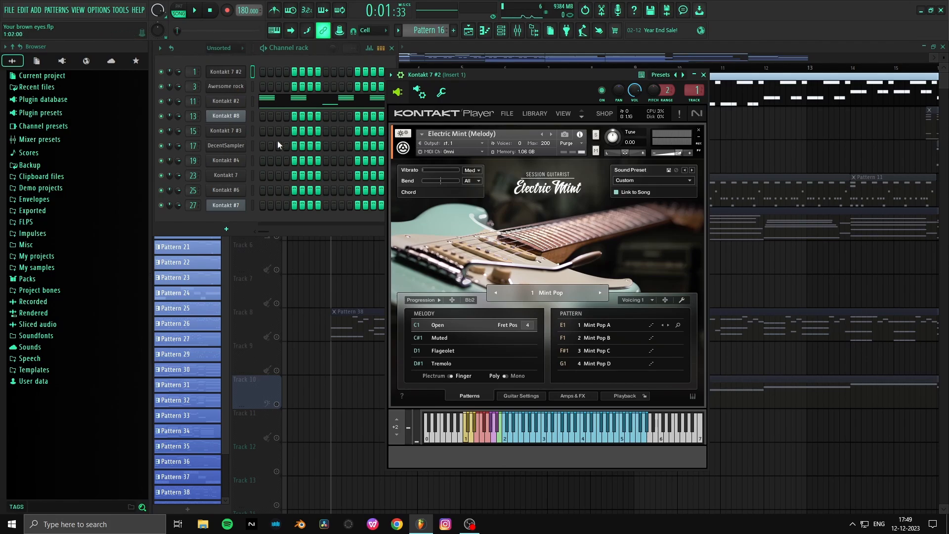
- Open the Awesome rock drum channel and preview the sample on its kick2 pad
click(235, 87)
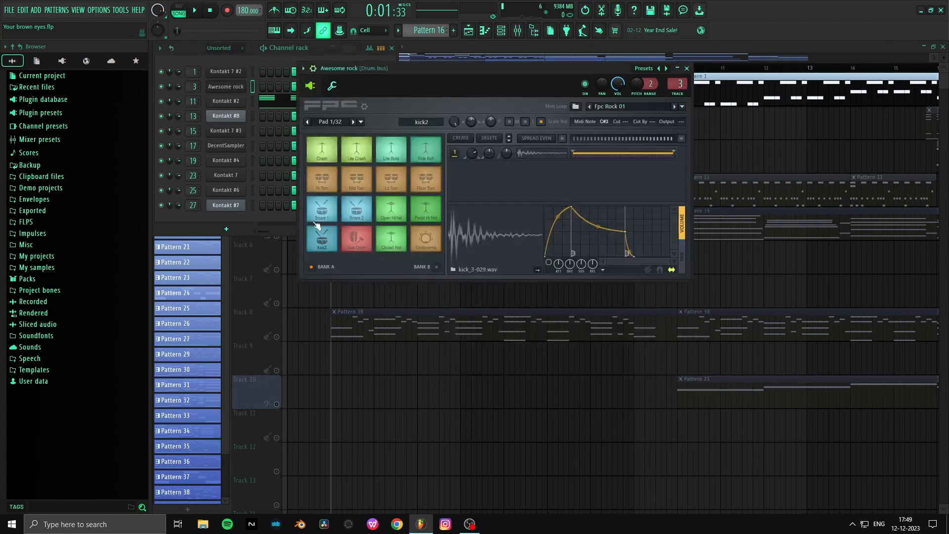
drag(437, 66, 442, 100)
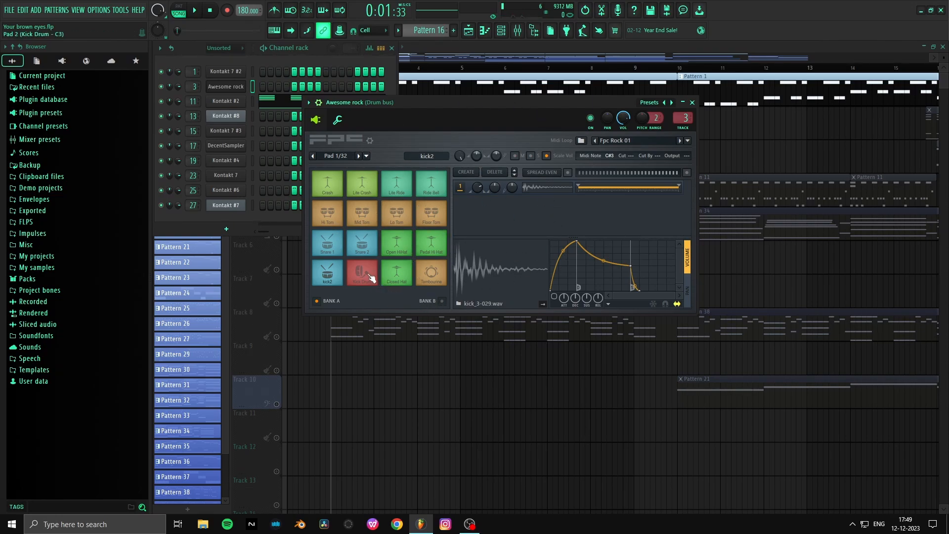
click(489, 280)
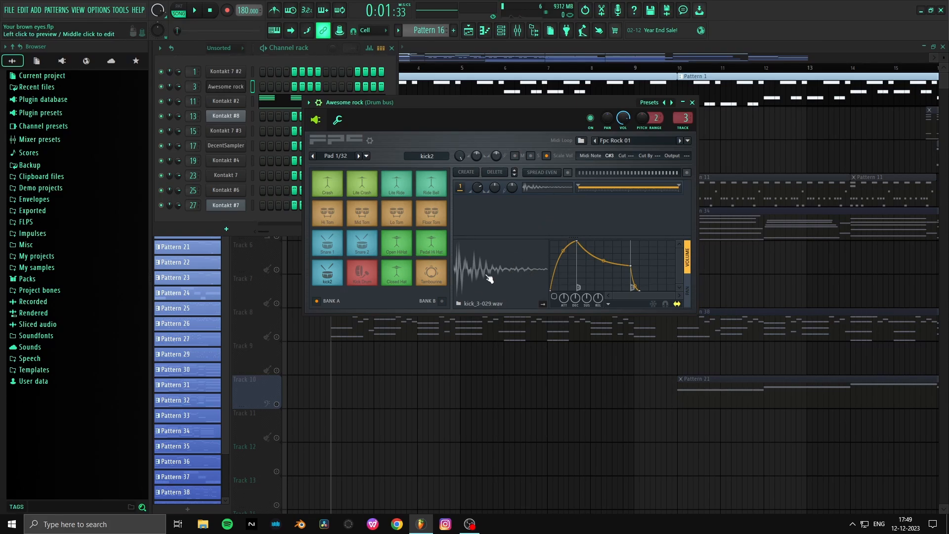
click(489, 279)
click(489, 279)
click(490, 279)
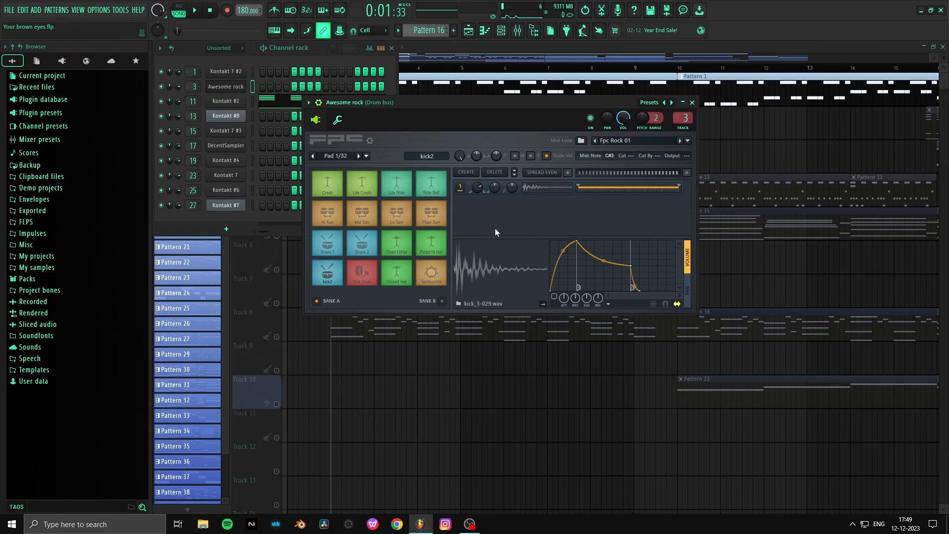
- Audition the Kick Drum pad of the Awesome rock kit several times
click(365, 275)
click(364, 275)
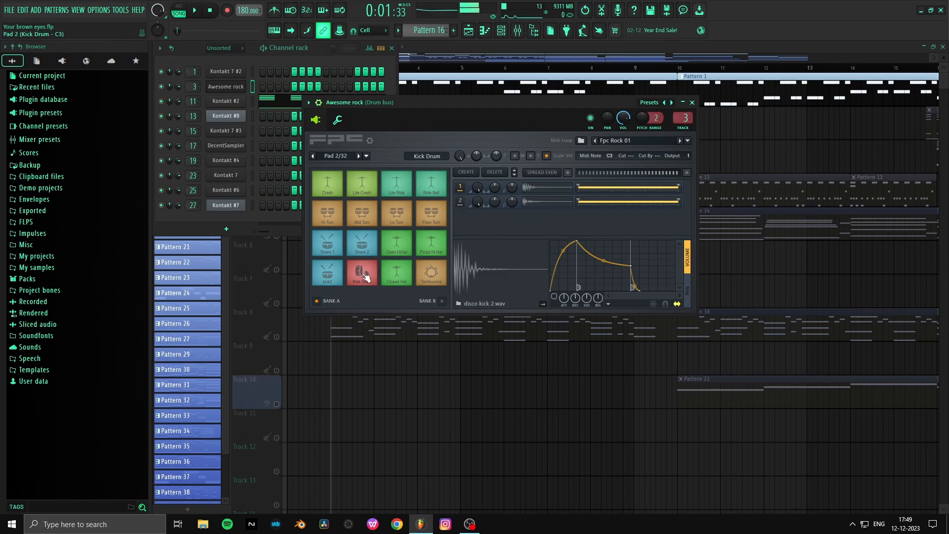
click(365, 285)
click(365, 285)
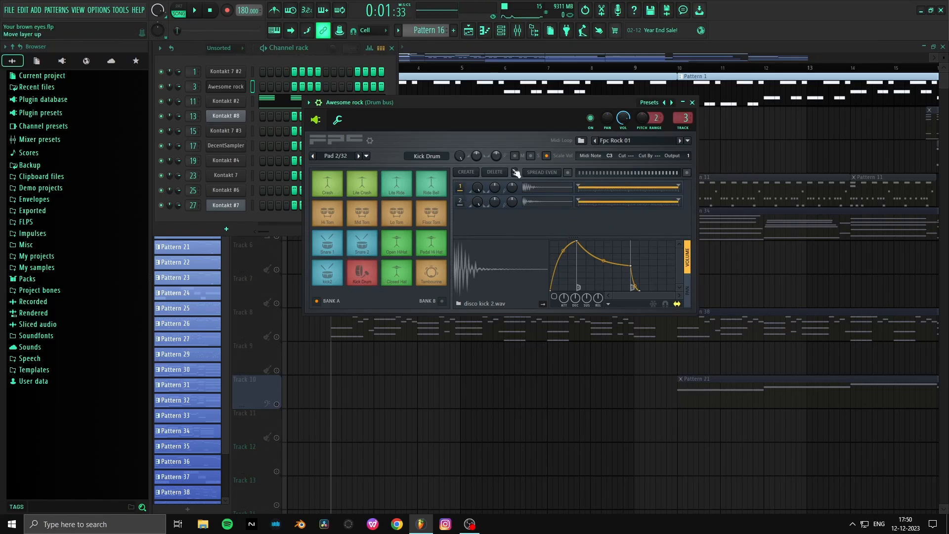
click(361, 277)
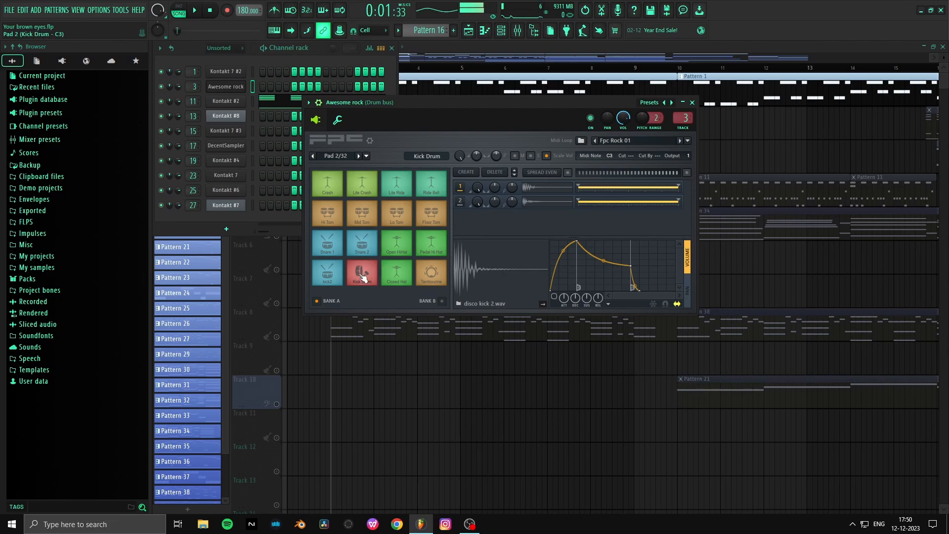
click(361, 277)
click(361, 277)
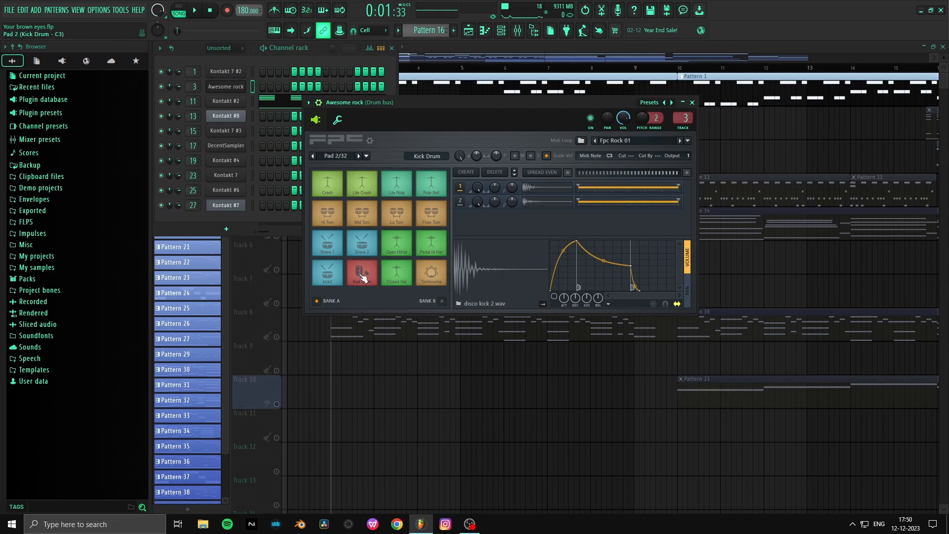
click(362, 277)
click(361, 276)
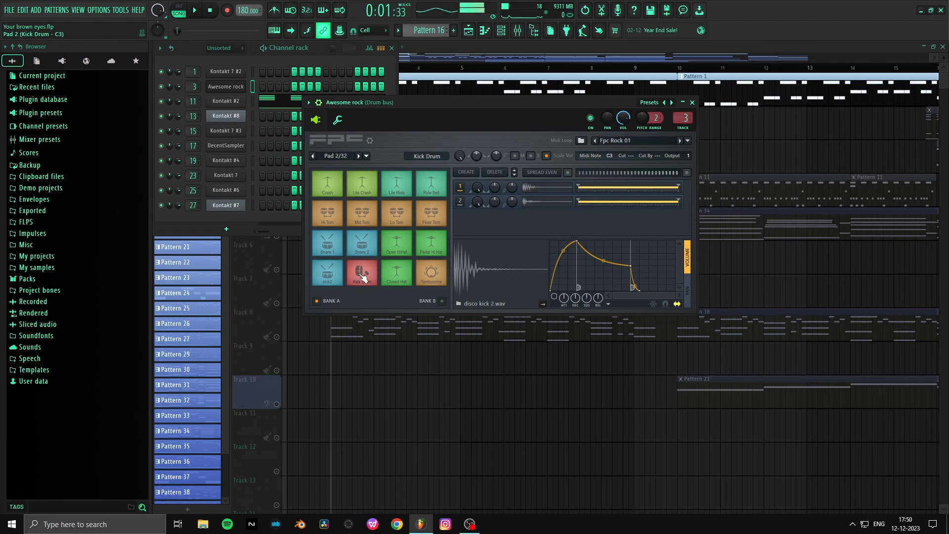
click(361, 277)
click(361, 275)
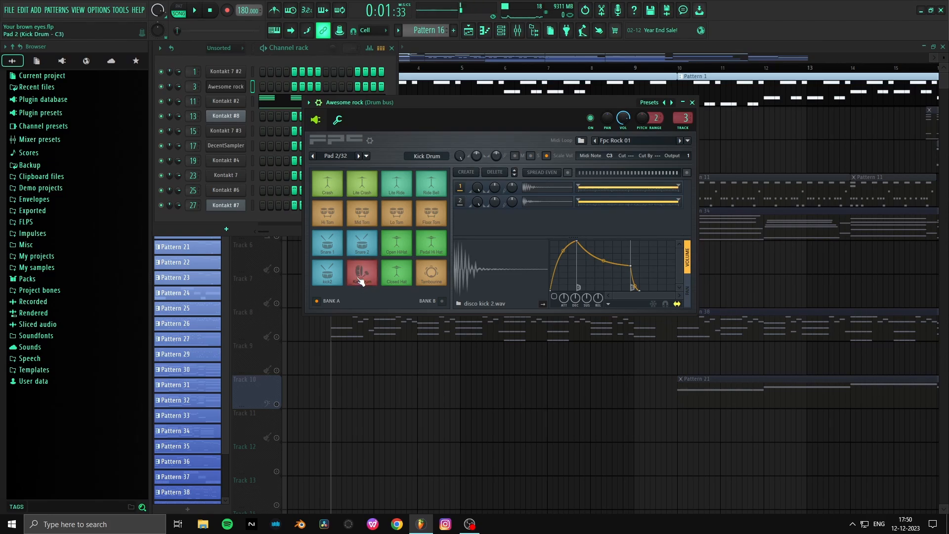
click(361, 274)
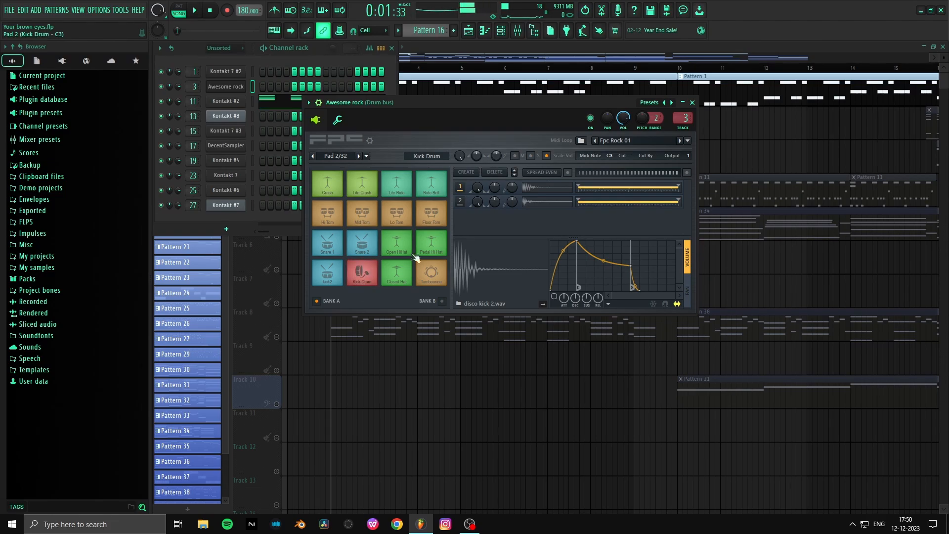
- Audition the Snare 1, Snare 2 and Hi Tom pads of the drum kit
click(338, 249)
click(338, 249)
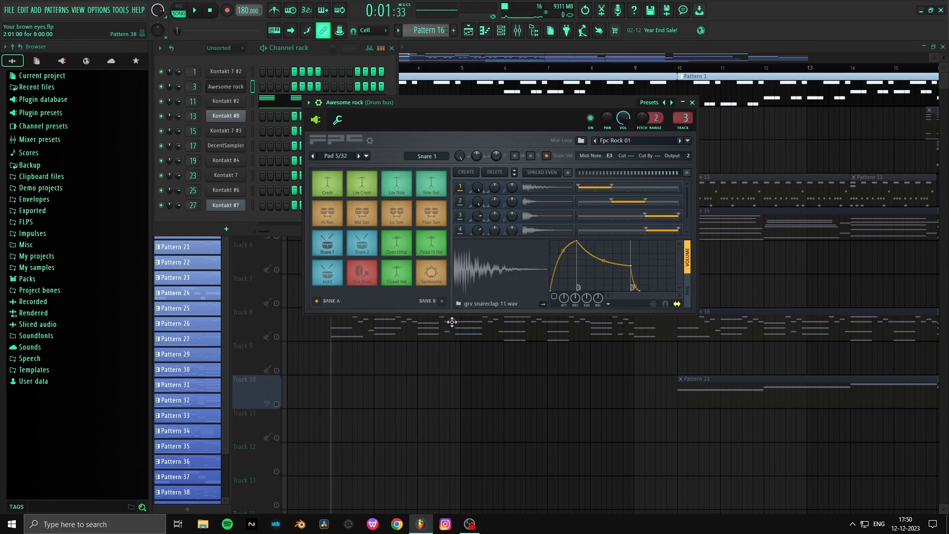
click(365, 248)
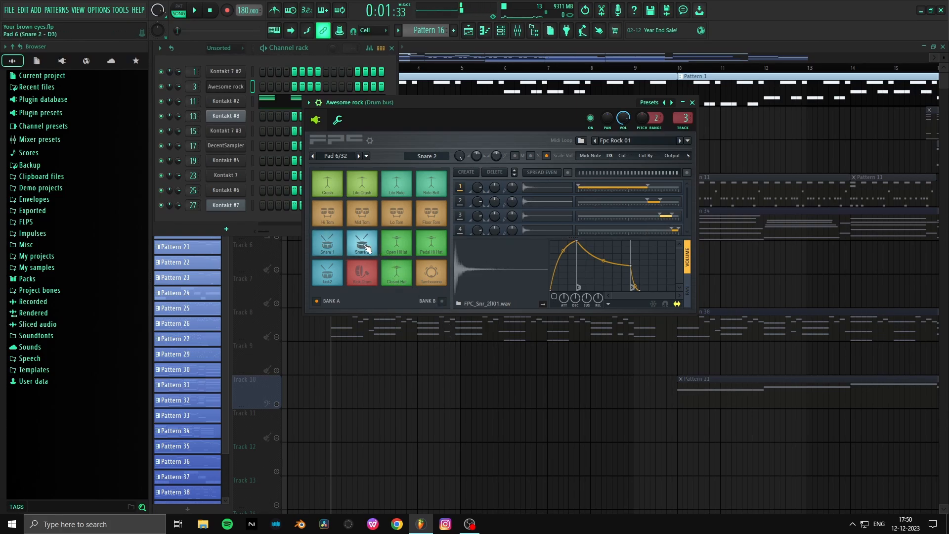
click(367, 248)
click(328, 212)
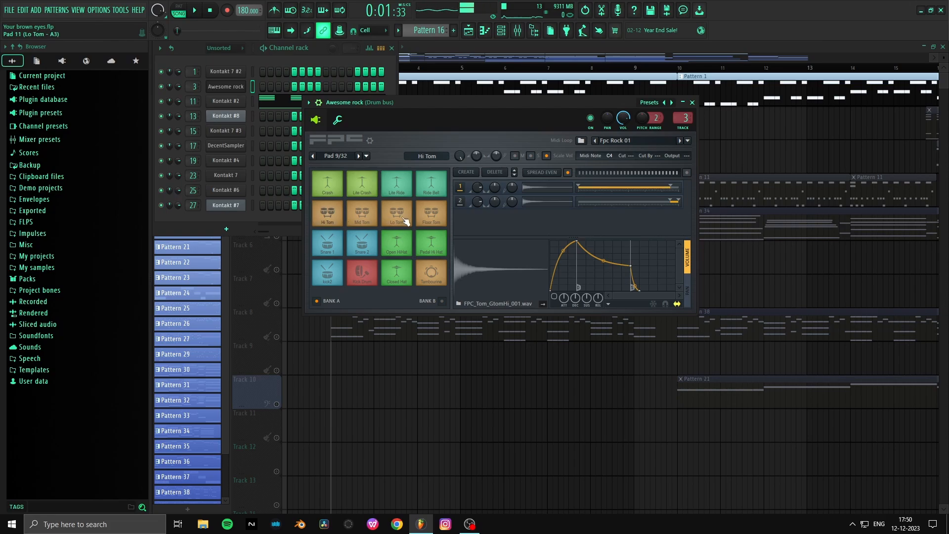
- Audition the Closed Hat, Open HiHat, Pedal Hi Hat, Tambourine and Crash pads
click(401, 276)
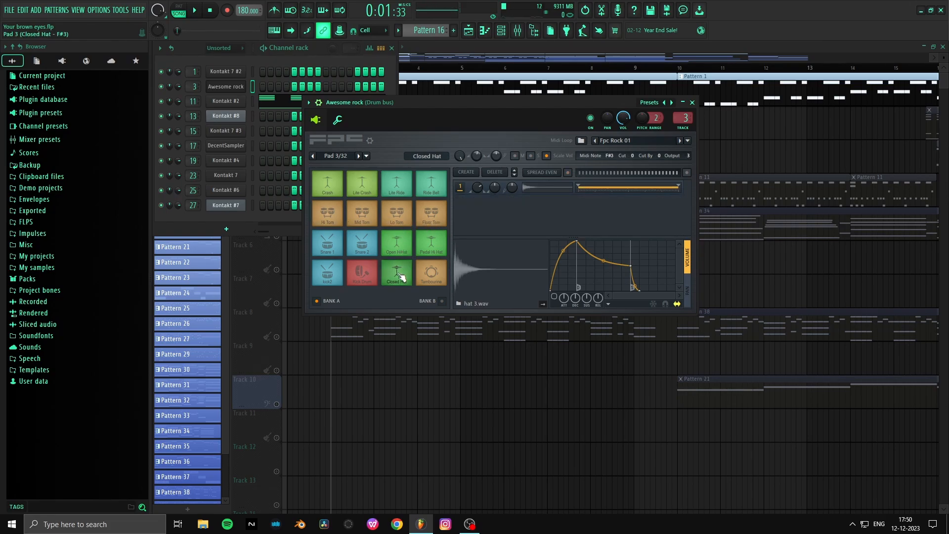
click(401, 277)
click(396, 244)
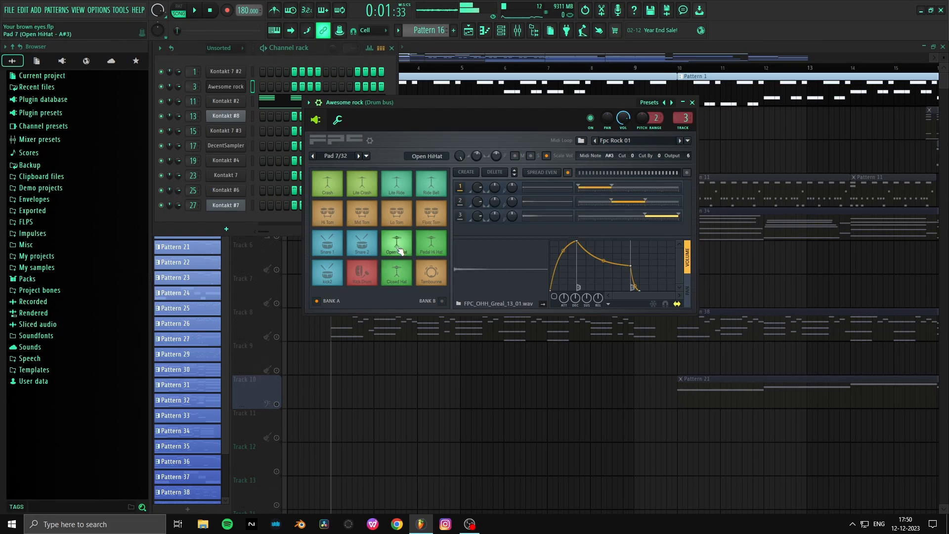
click(428, 243)
click(433, 273)
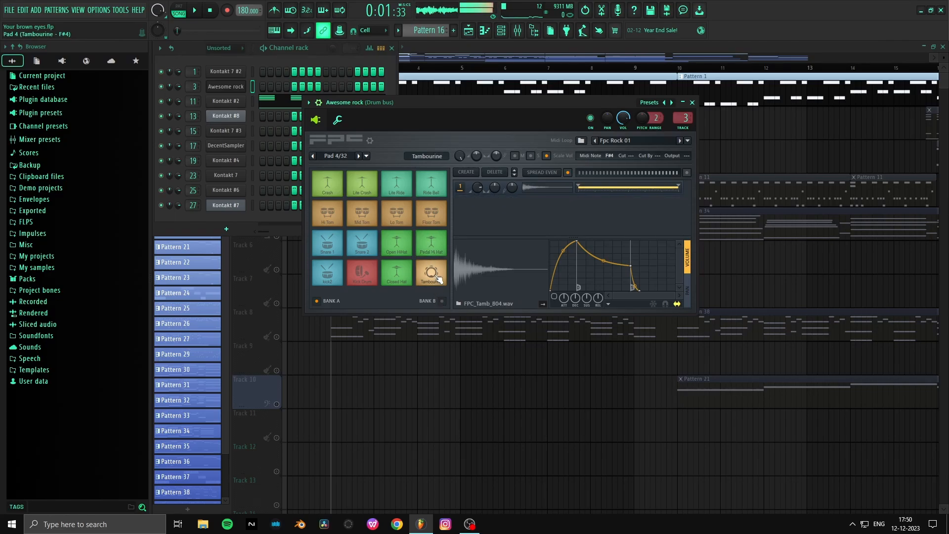
click(334, 176)
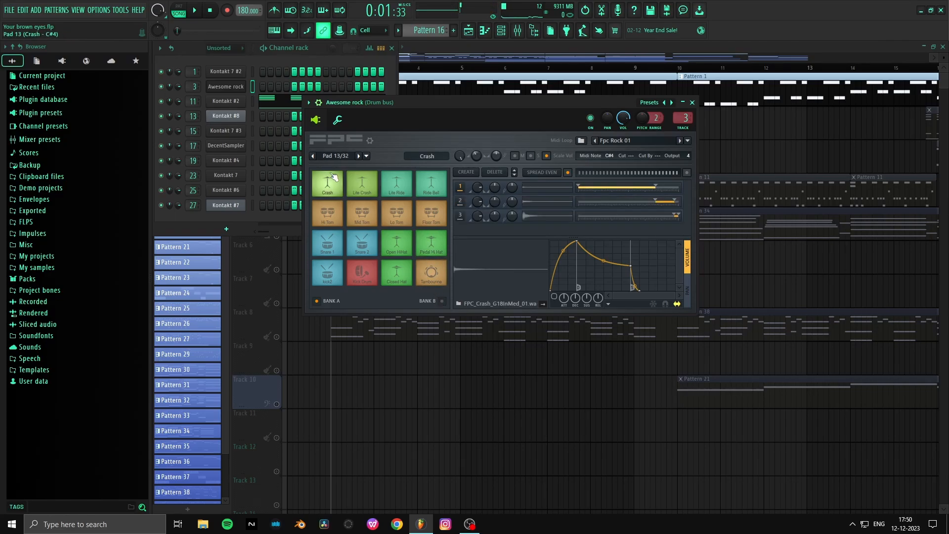
- Audition the Lite Crash, Ride Bell, kick2, Crash, Open HiHat, Closed Hat and Lite Ride pads of the drum kit
click(362, 186)
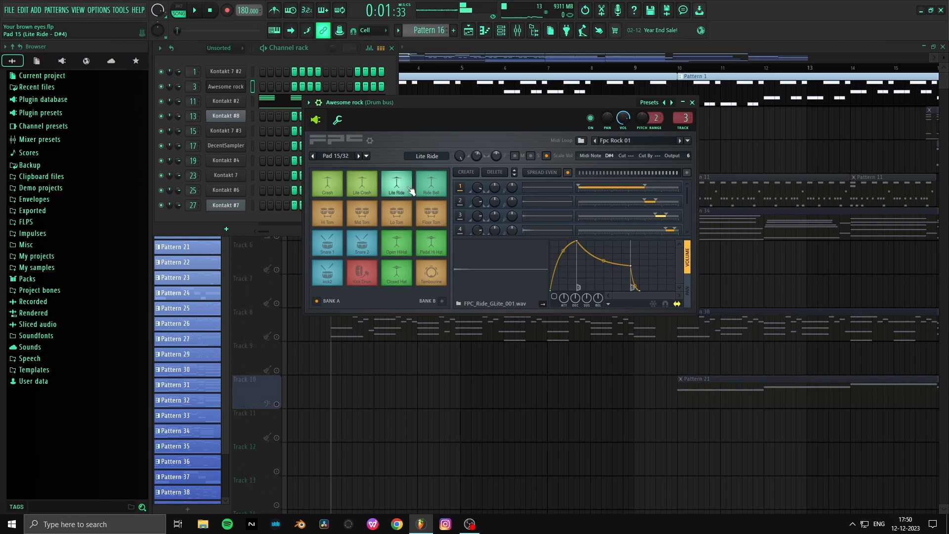
click(437, 186)
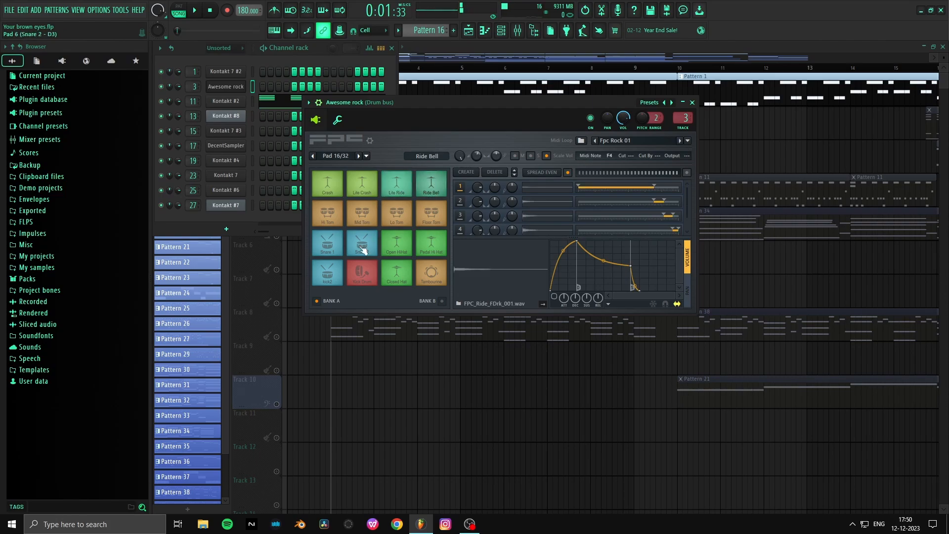
click(328, 278)
click(393, 278)
click(328, 190)
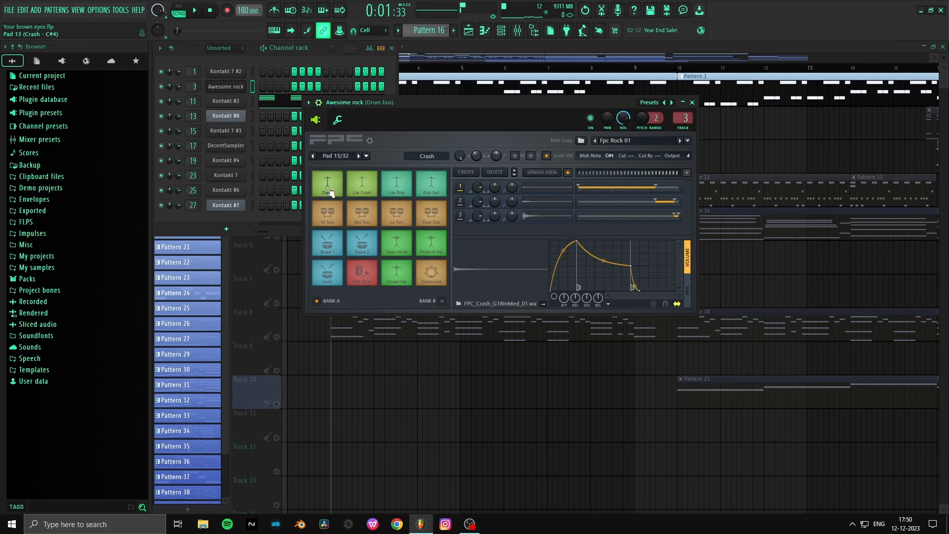
click(409, 245)
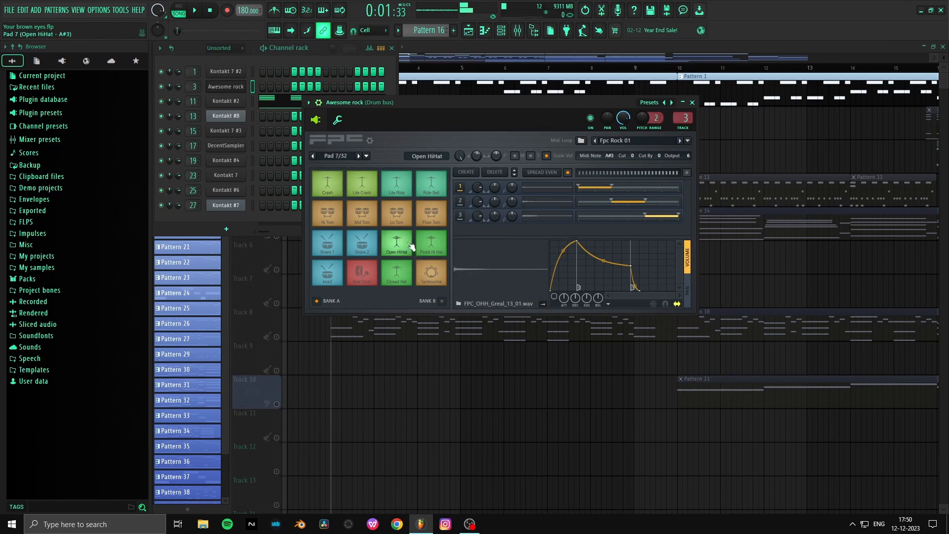
click(397, 272)
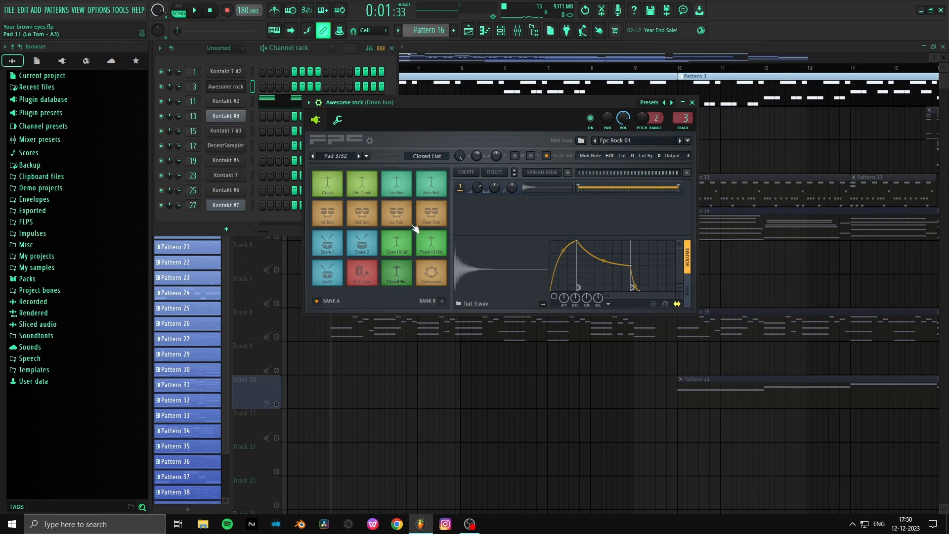
click(395, 183)
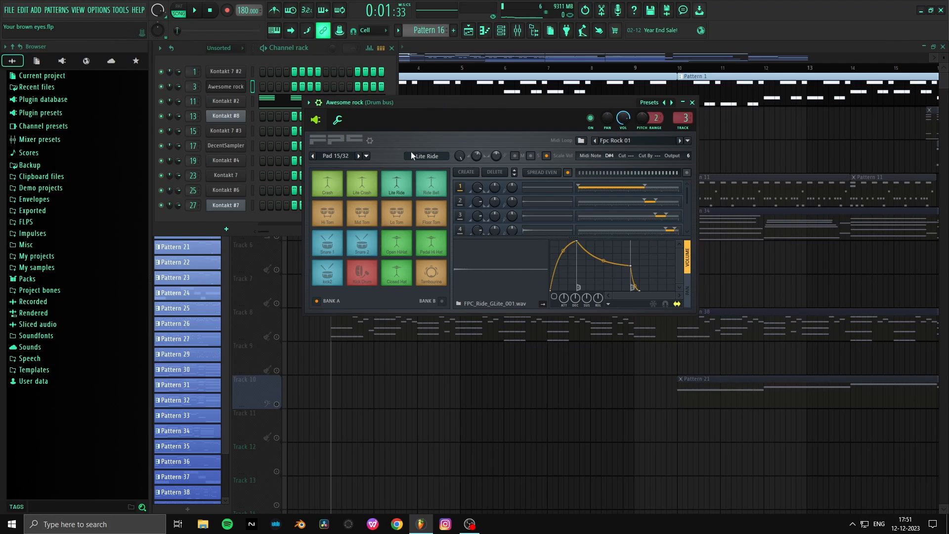
- Show the drum bus tracks in the mixer and open the Electric Mint instrument on the Kontakt #2 channel
click(518, 34)
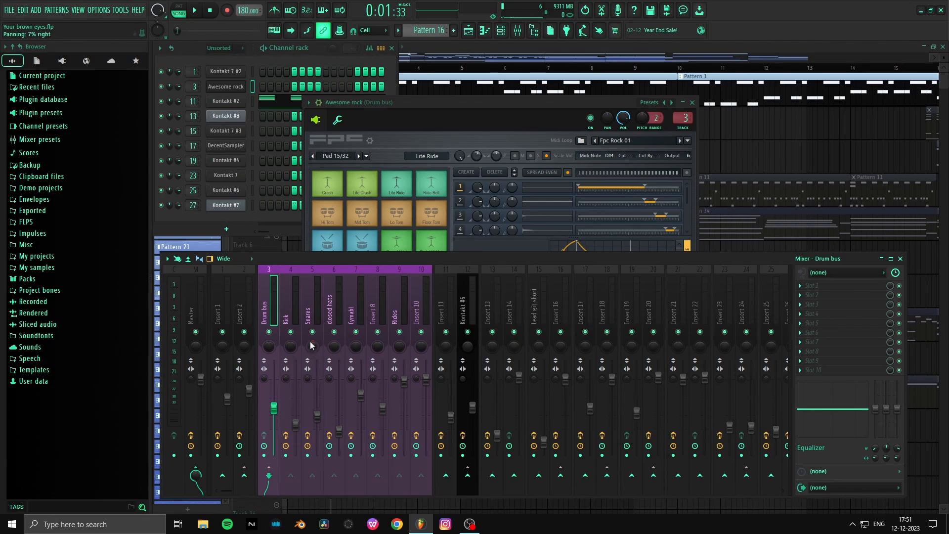
click(393, 82)
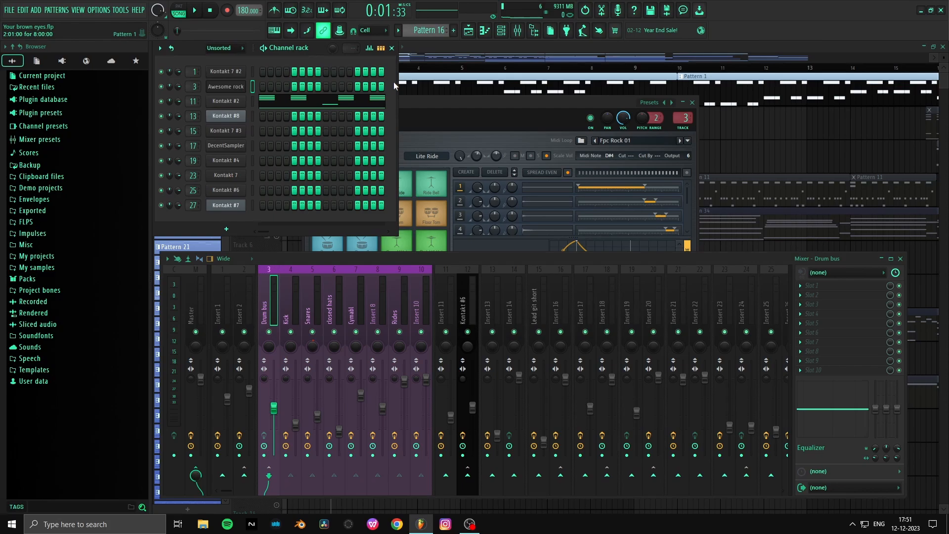
click(241, 101)
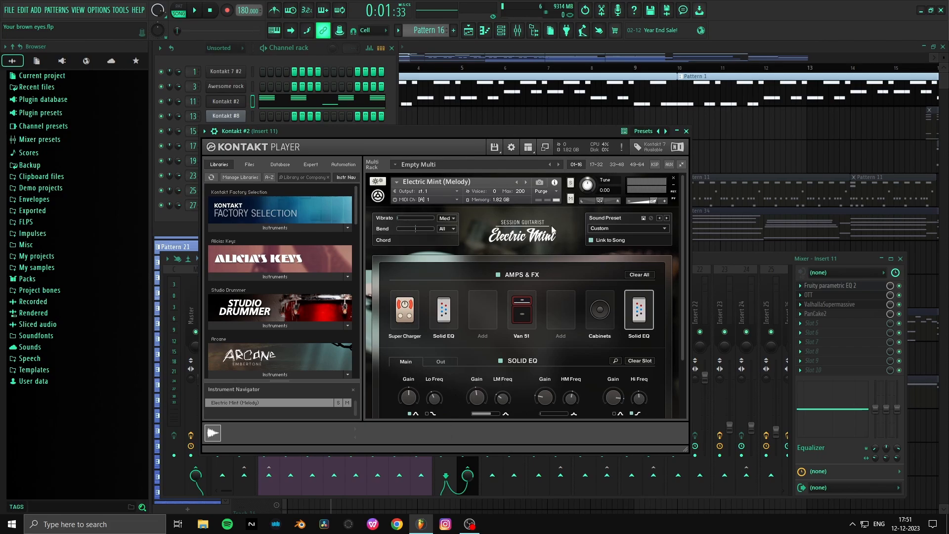
- Solo Track 8 in the playlist and play it with the channel rack open to identify its channel
key(F5)
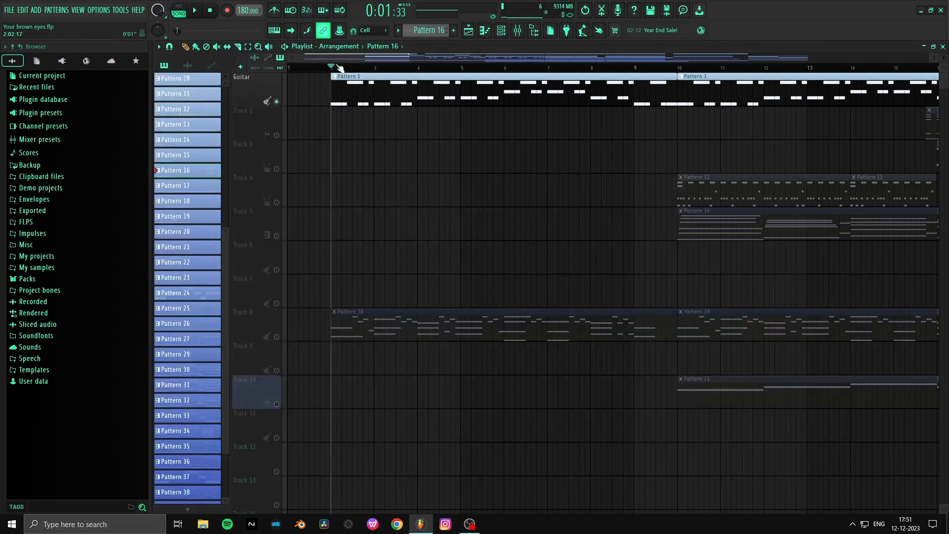
click(281, 335)
key(space)
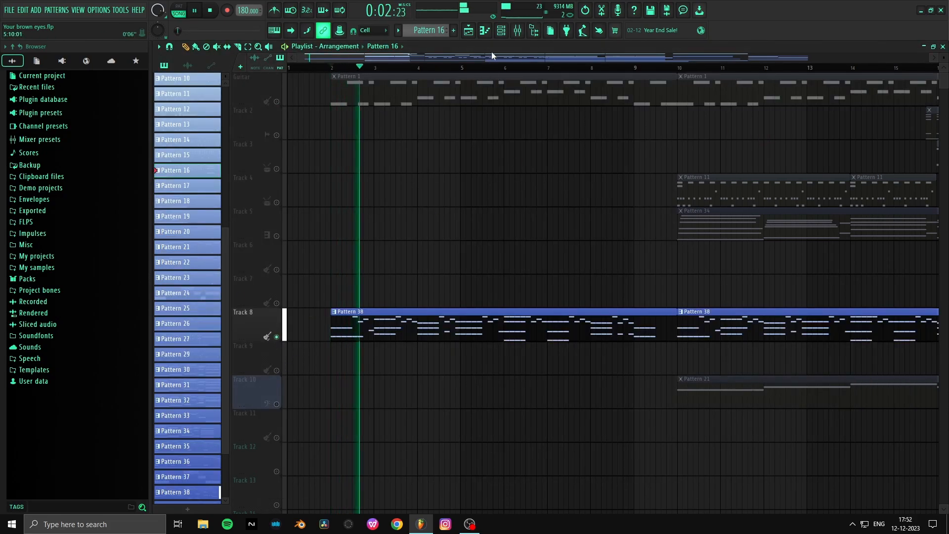
click(501, 31)
key(space)
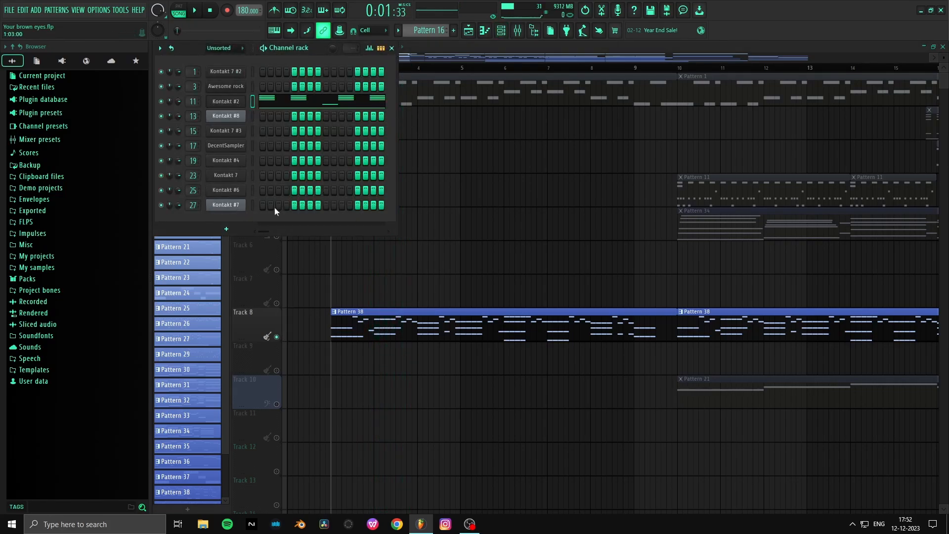
key(space)
key(space)
- Move the playhead to bar 18, solo Track 6 and play it with the channel rack open
click(687, 72)
scroll(687, 72, down, 3)
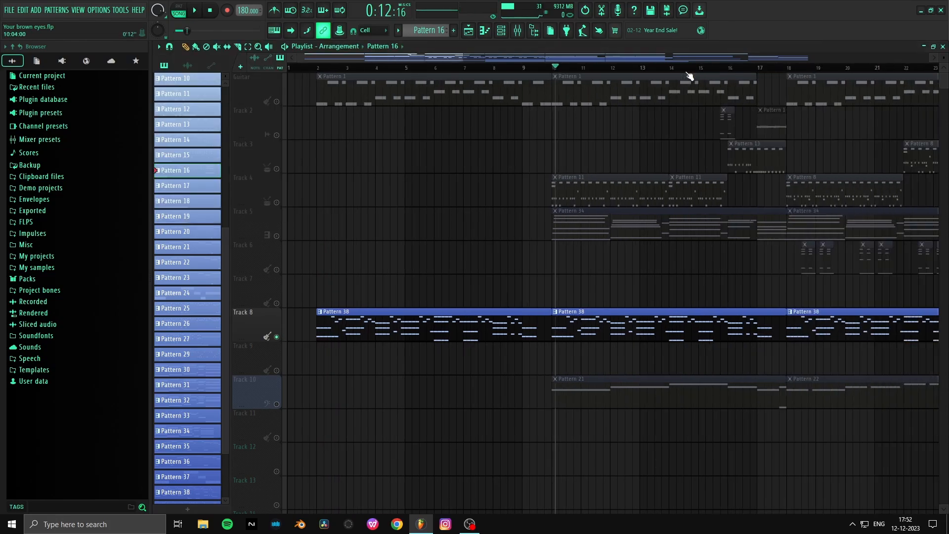
click(655, 70)
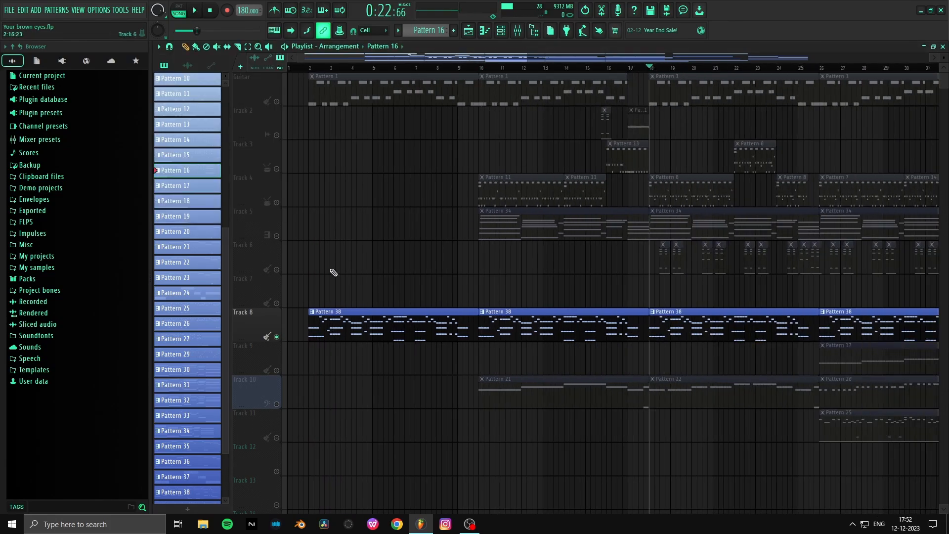
right_click(276, 269)
key(space)
click(501, 30)
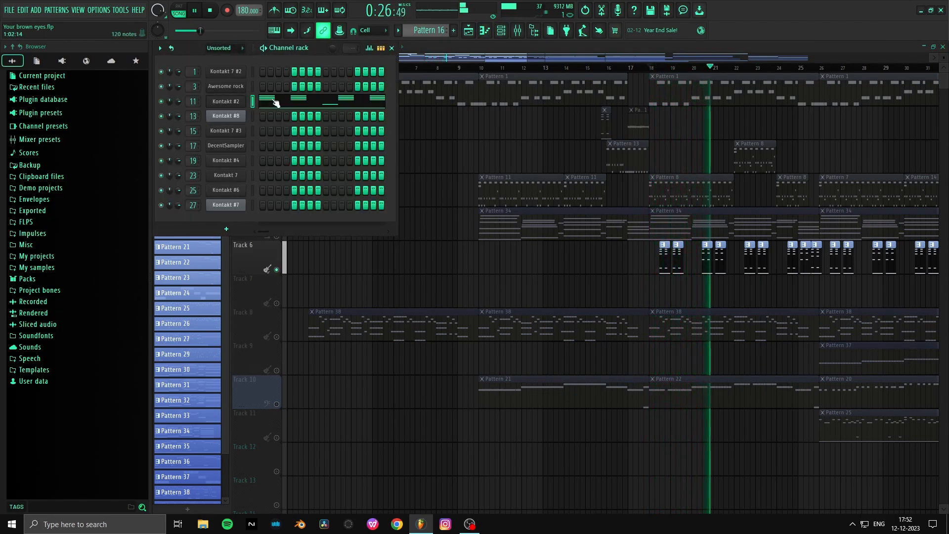
key(space)
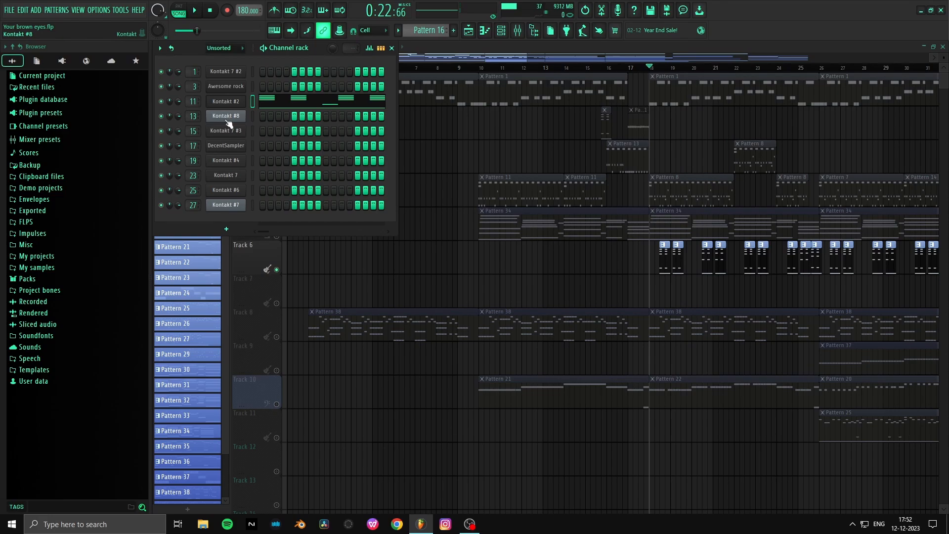
- Open the Prime Bass instrument on the Kontakt #8 channel, view its Amps & FX settings and close it
click(226, 116)
scroll(538, 192, down, 2)
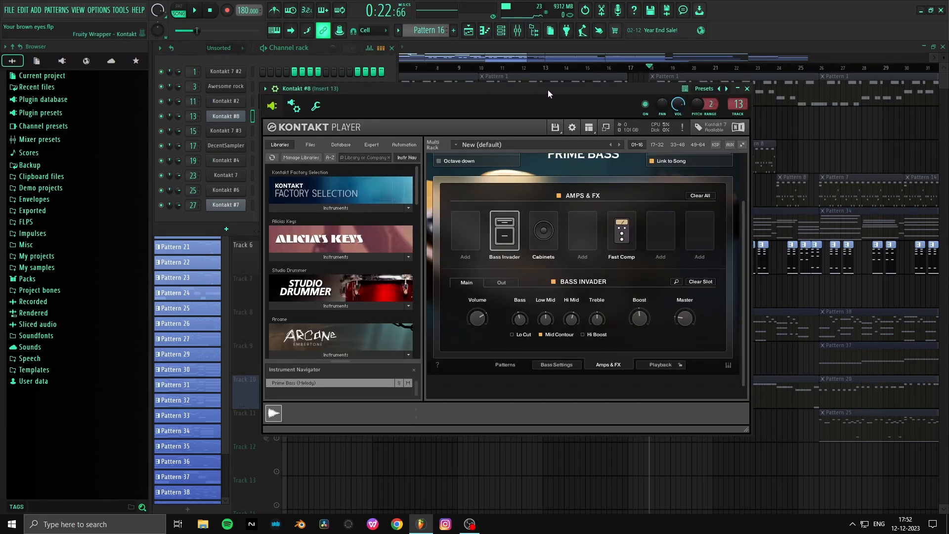
key(space)
- Solo Track 10 in the playlist, play it briefly and bring up the channel rack
key(space)
click(747, 89)
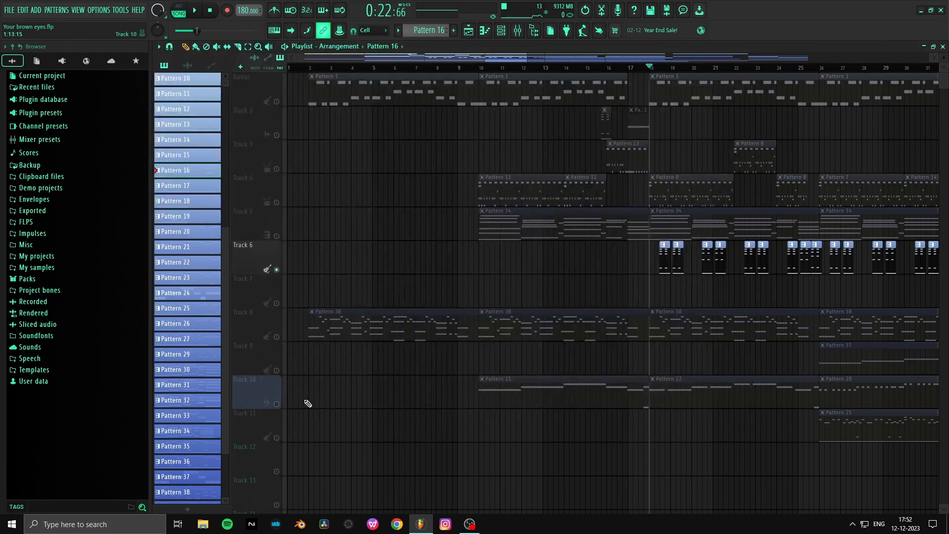
click(280, 406)
- Reopen the Kontakt #8 Prime Bass instrument and play the soloed bass track while it is shown
key(space)
key(space)
click(501, 31)
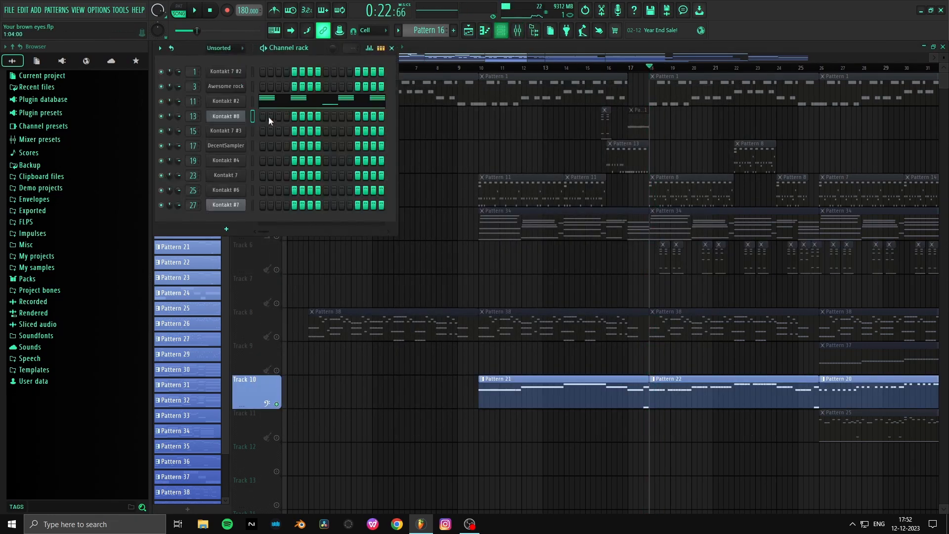
click(236, 117)
key(space)
key(space)
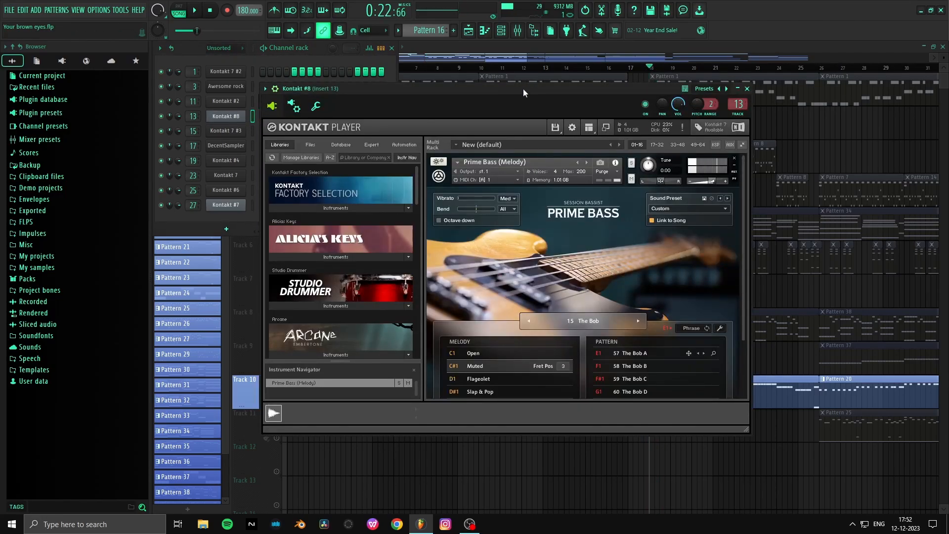
drag(522, 90, 517, 111)
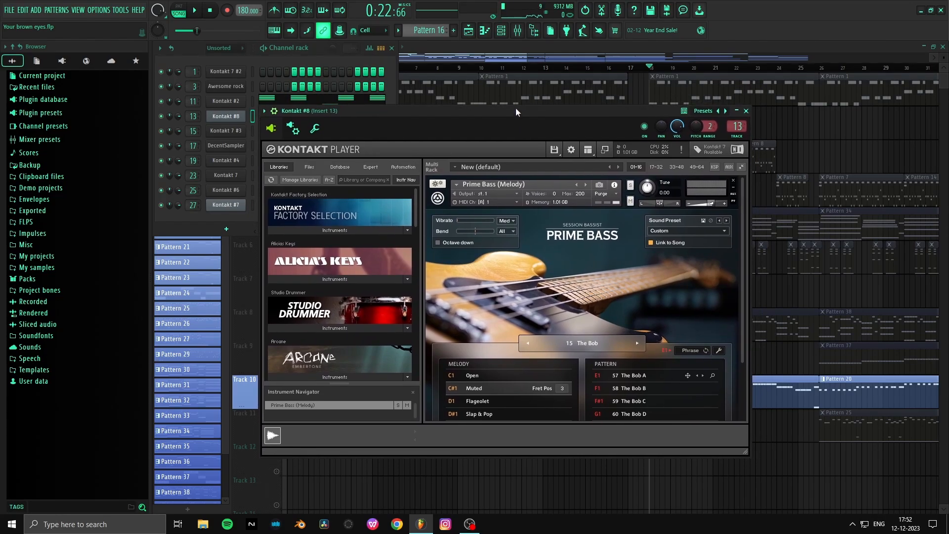
key(space)
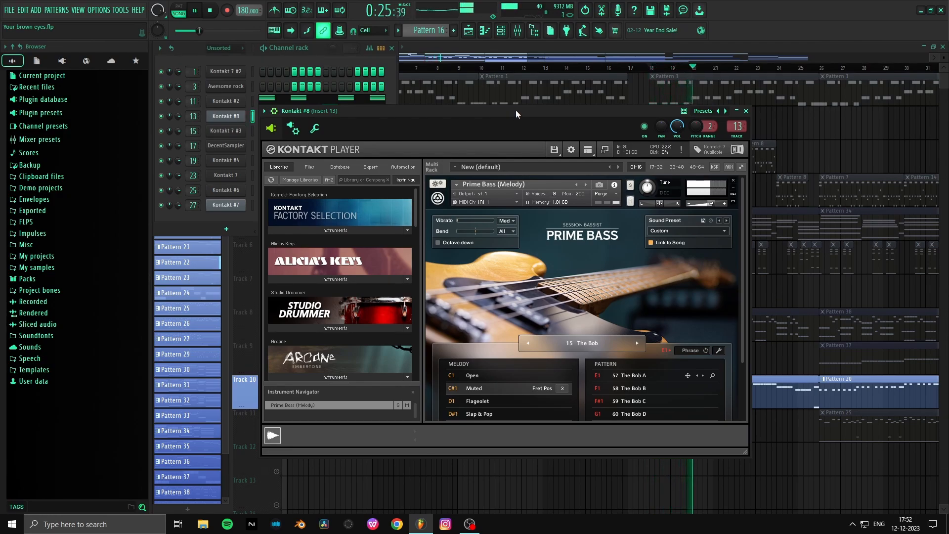
key(space)
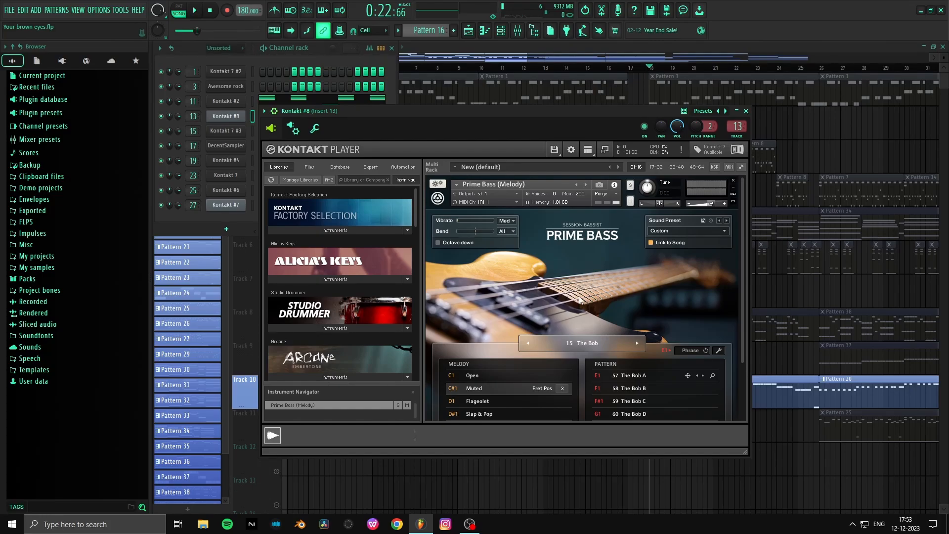
- Move the Prime Bass window clear of the channel rack and open the Electric Mint instrument on the Kontakt 7 #3 channel
drag(549, 118, 556, 96)
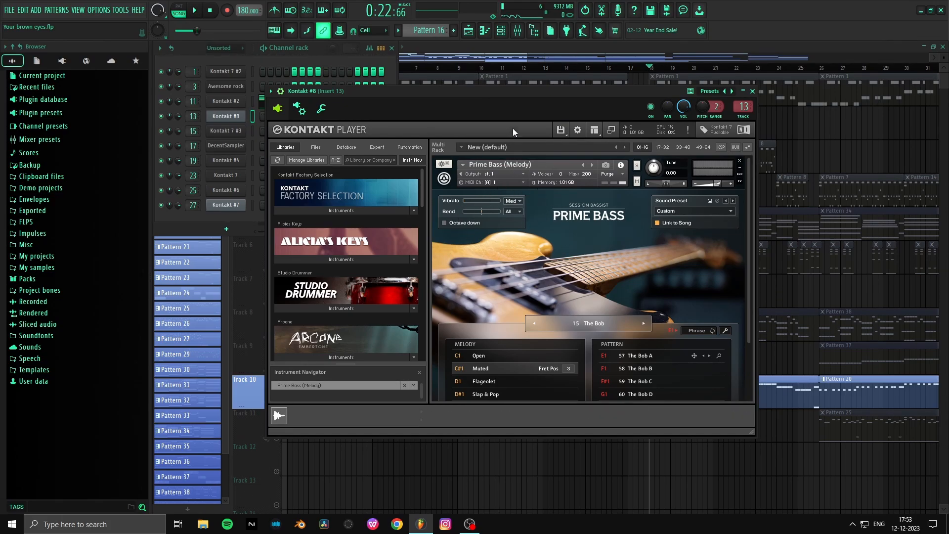
drag(514, 93, 648, 47)
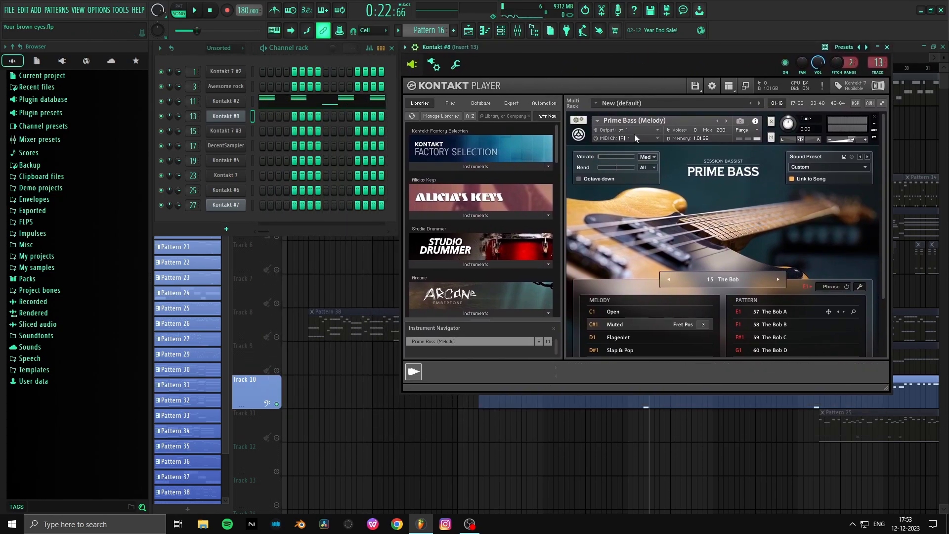
click(230, 132)
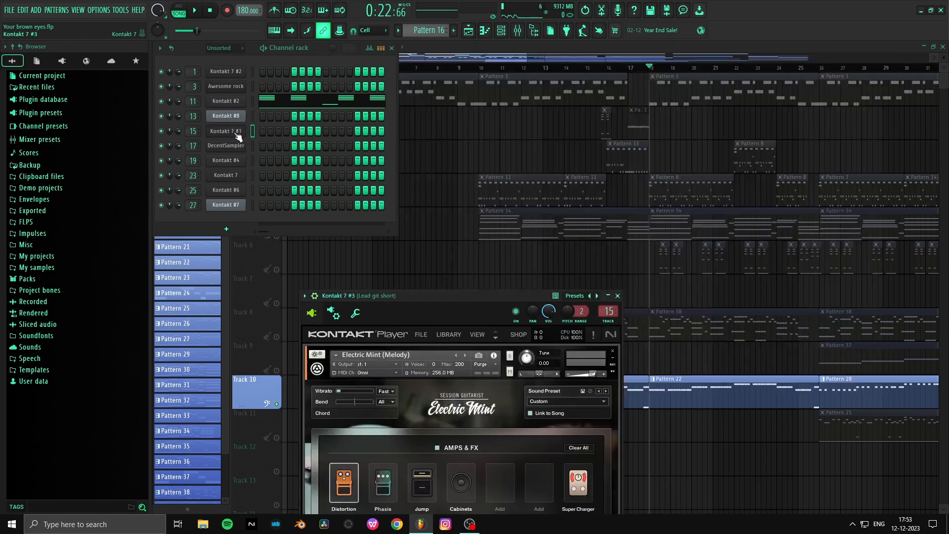
drag(461, 303, 608, 119)
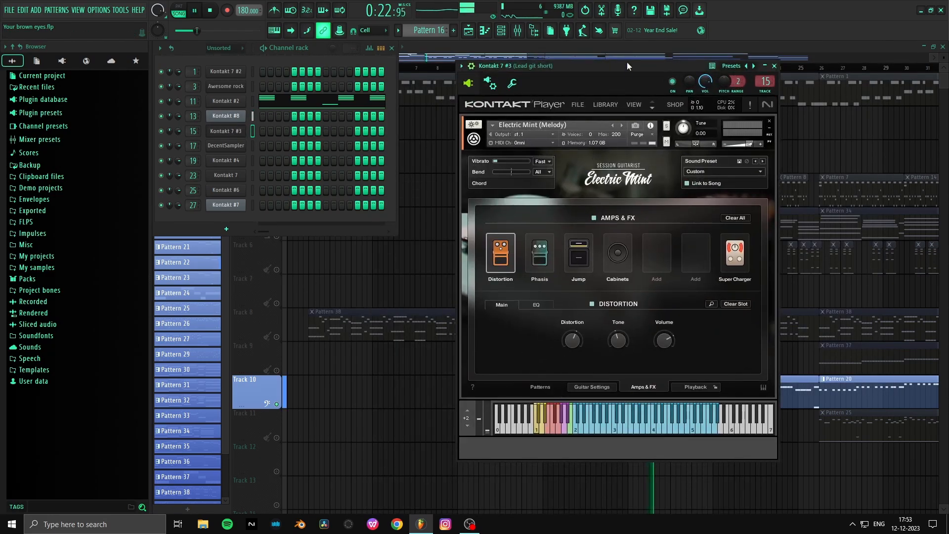
- Solo Track 8 in the playlist and play it from bar 18 with the channel rack open
click(527, 340)
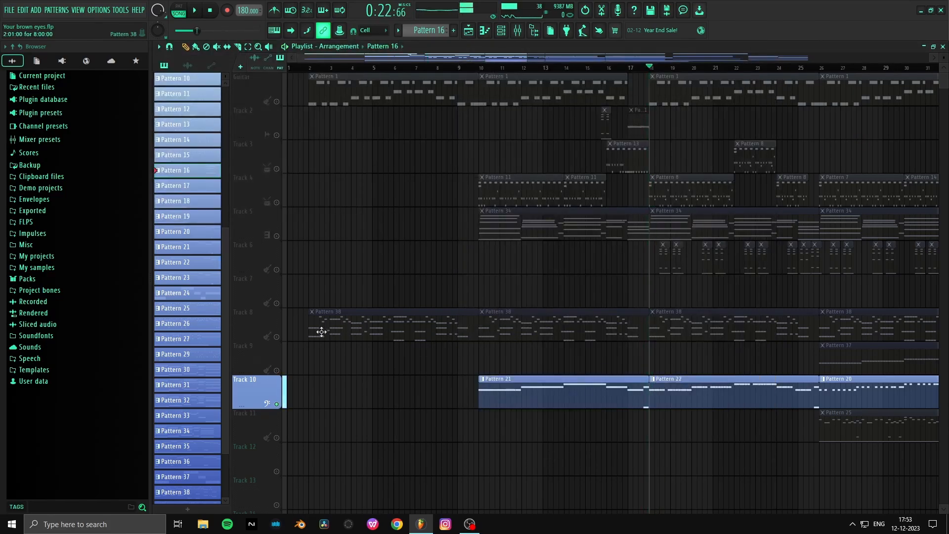
click(271, 336)
click(501, 30)
key(space)
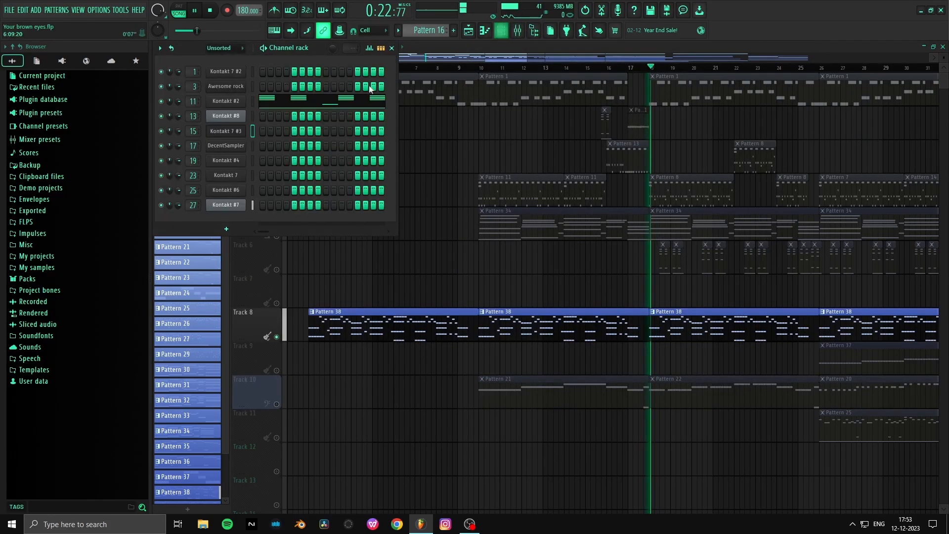
key(space)
key(space)
- Unsolo Track 8 to re-enable all tracks and reopen the Electric Mint instrument on Kontakt 7 #3
ctrl+click(276, 337)
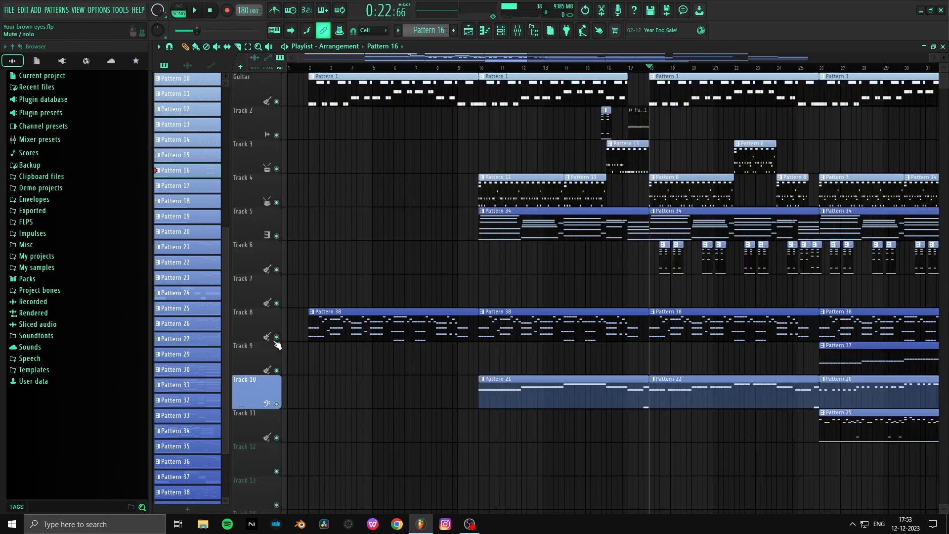
key(F6)
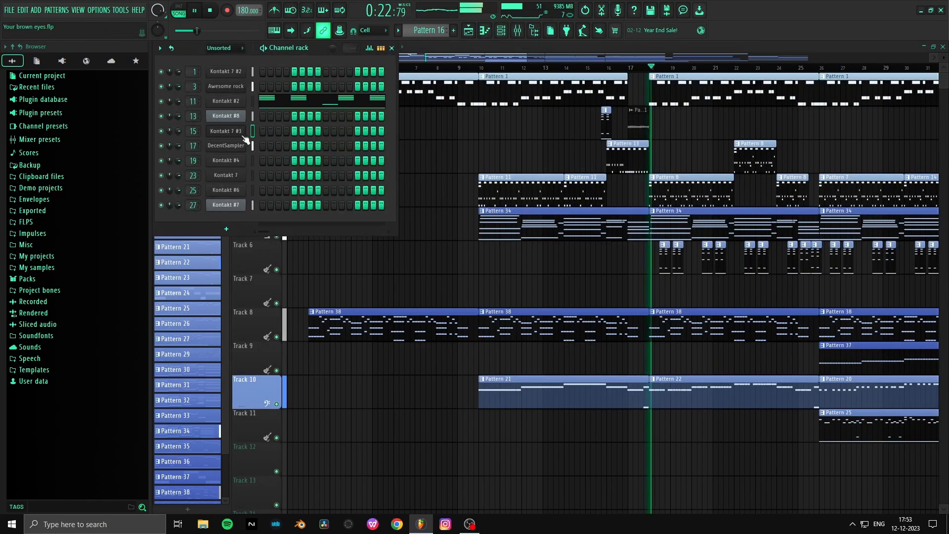
click(226, 132)
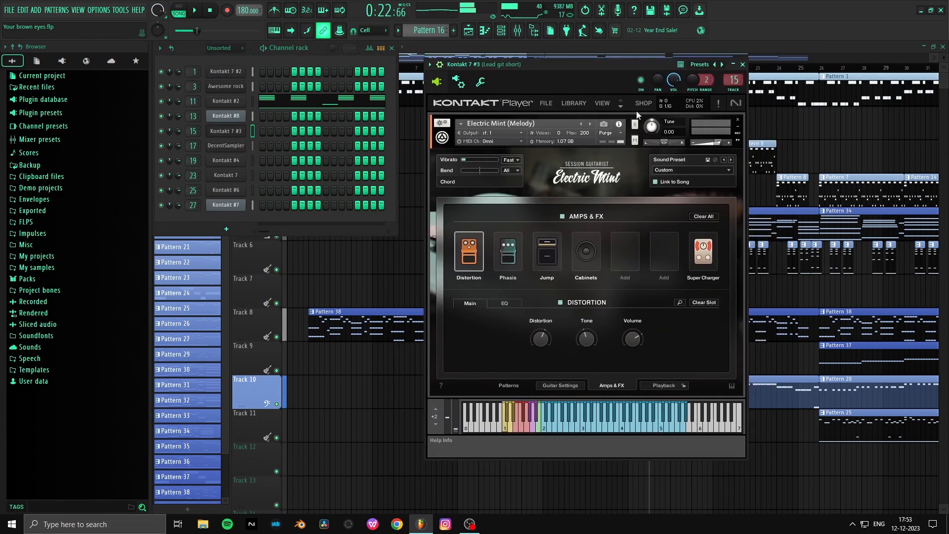
- Move the playhead to bar 26, solo Track 11 and play its Pattern 25 clip
click(885, 111)
scroll(847, 70, down, 2)
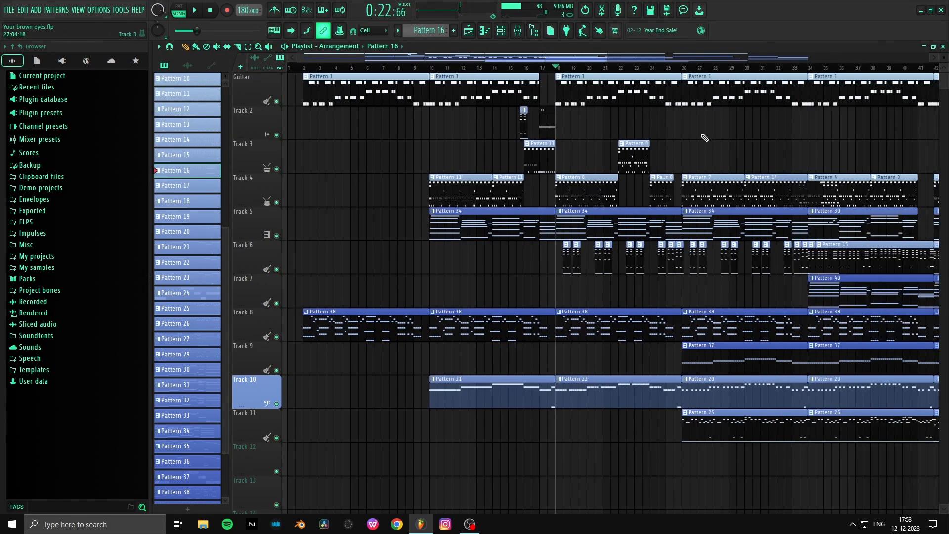
click(682, 68)
right_click(277, 438)
key(space)
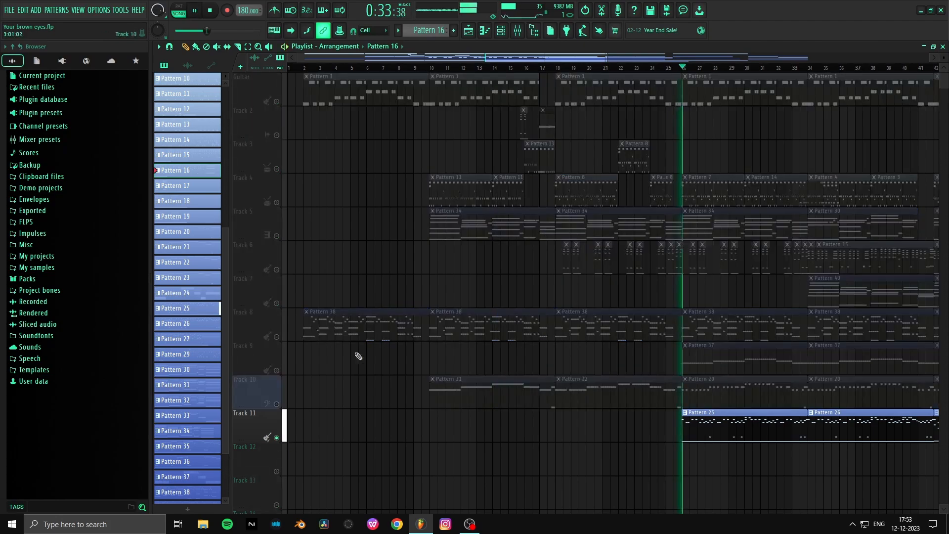
key(space)
- Replay Track 11 with the channel rack open and show the Kontakt 7 #3 Electric Mint instrument
click(501, 31)
key(space)
key(space)
click(232, 131)
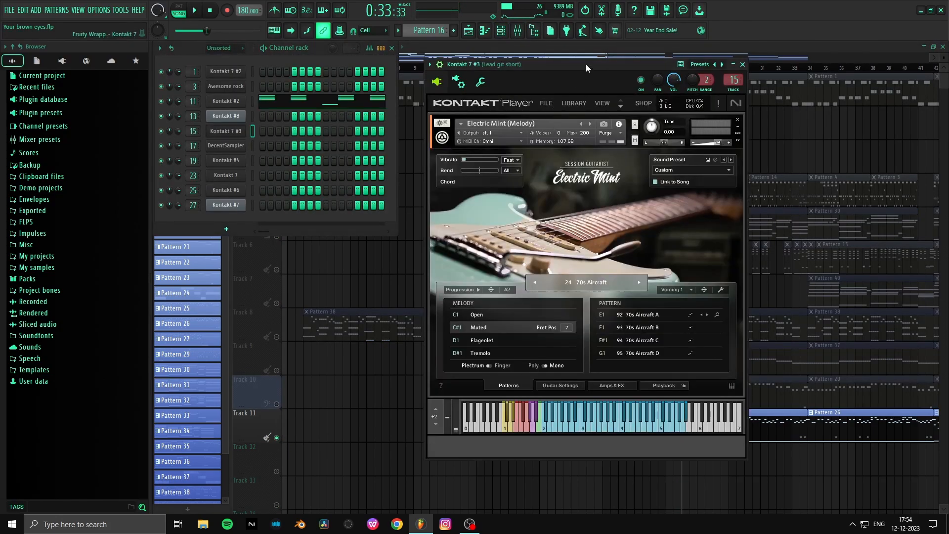
- Show the Patterns page of Electric Mint on Kontakt 7 #3 and check its Voicing options
drag(585, 64, 536, 109)
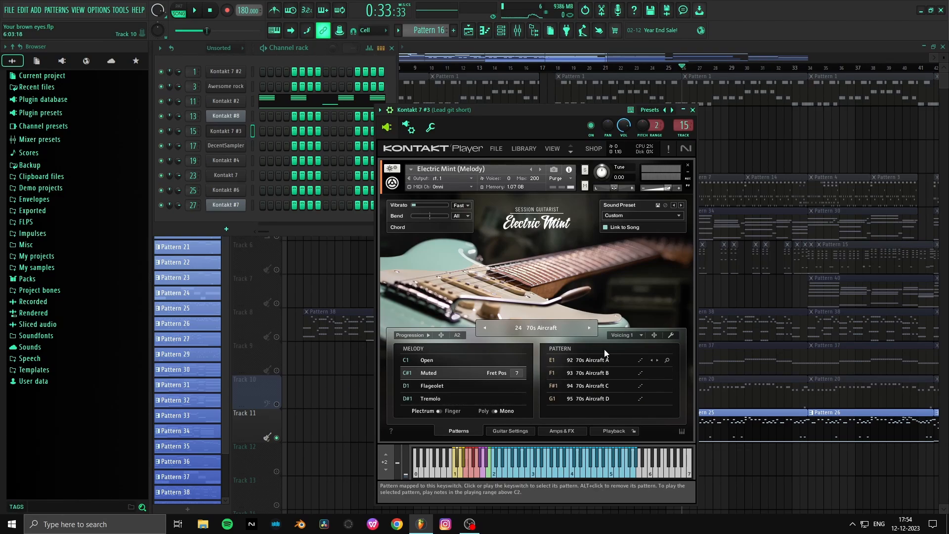
click(639, 335)
click(642, 335)
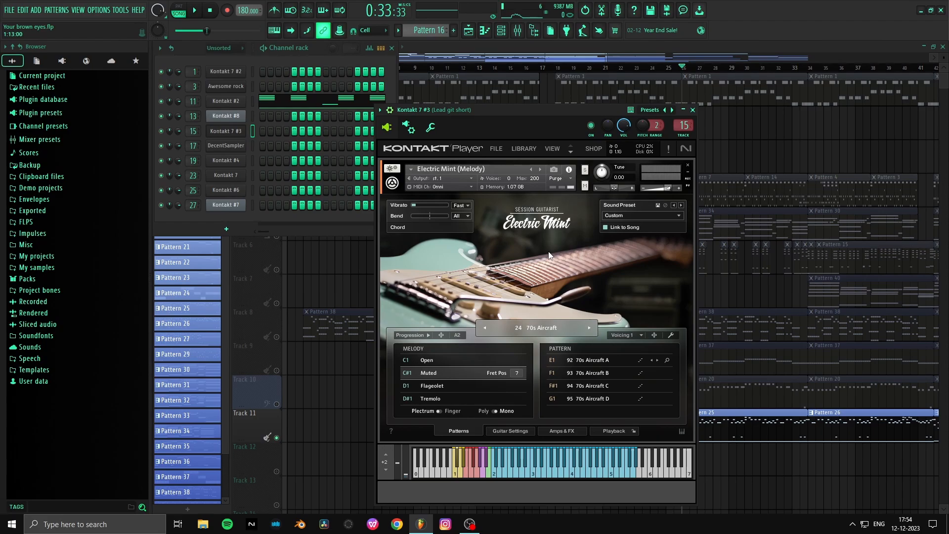
- Add a new Kontakt 7 channel and select Shreddage 3 Precision FREE in its library browser
click(187, 230)
click(241, 233)
click(251, 190)
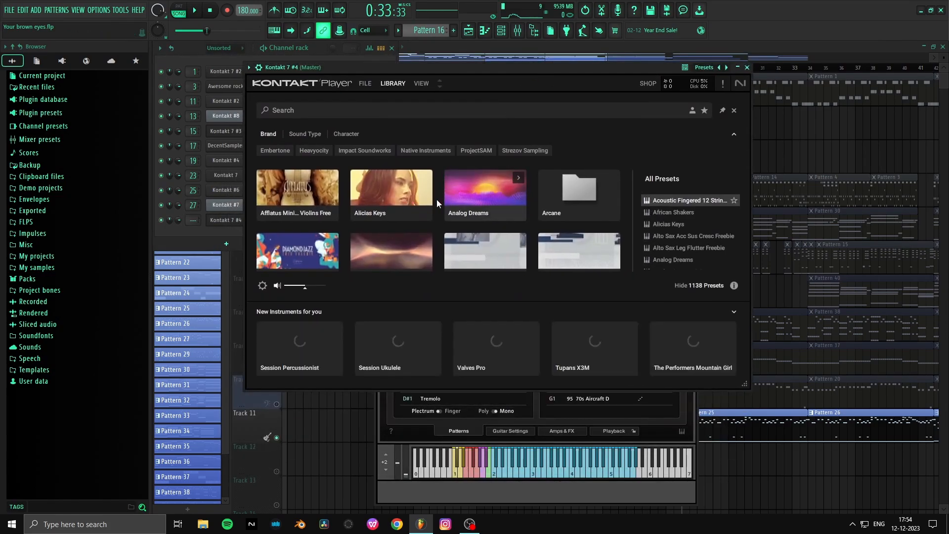
scroll(411, 210, down, 2)
click(489, 200)
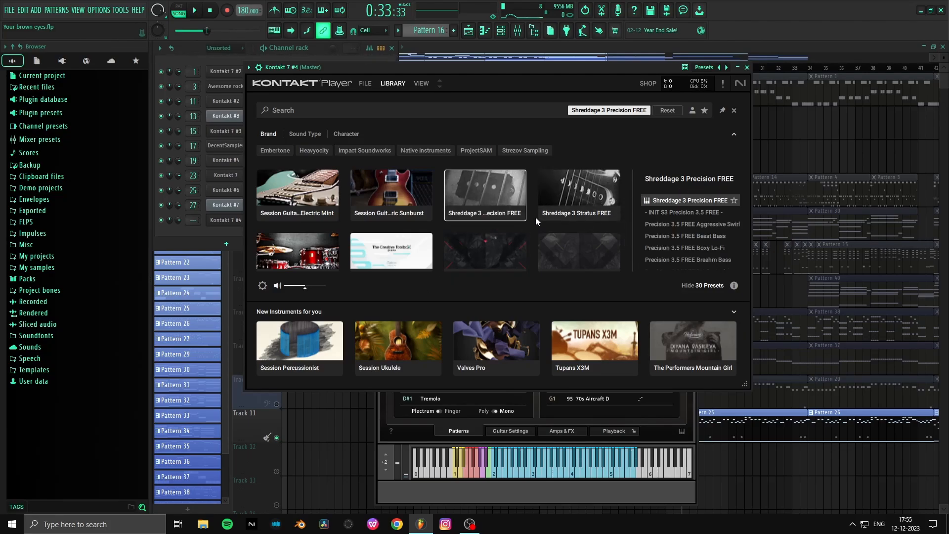
- Browse the Kontakt library for the free guitar and bass instruments, selecting Shreddage 3 Stratus FREE and Shreddage 3 Precision FREE
scroll(502, 206, up, 2)
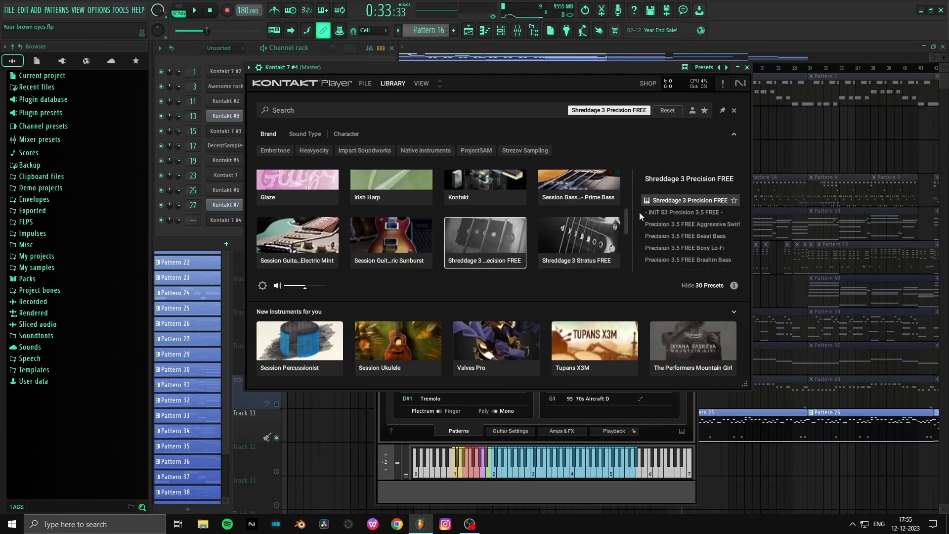
click(576, 235)
scroll(585, 261, down, 2)
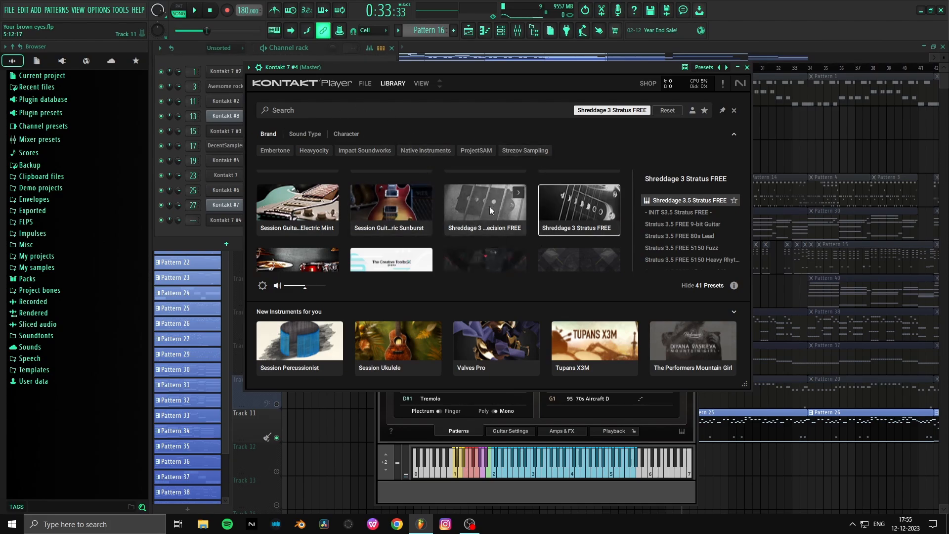
scroll(508, 212, down, 2)
scroll(508, 212, up, 3)
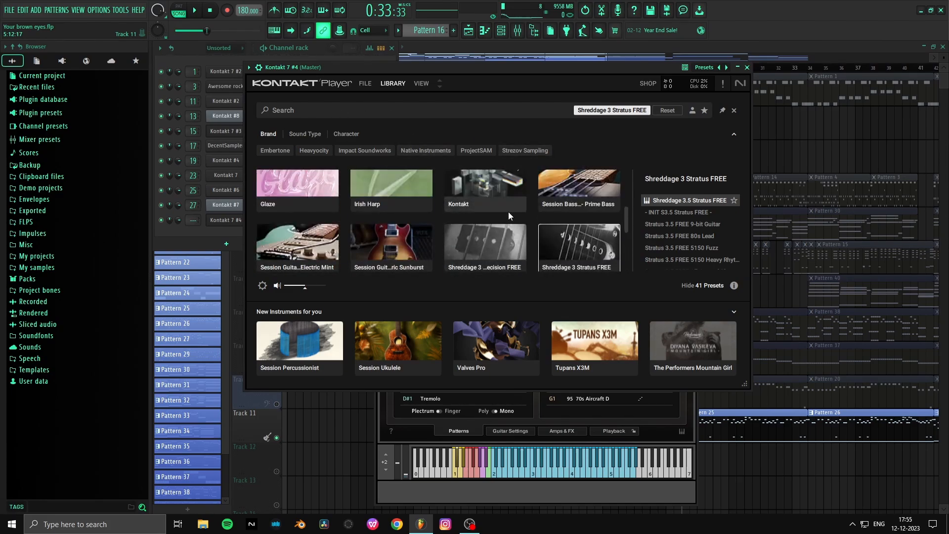
scroll(508, 211, down, 1)
scroll(508, 212, up, 1)
scroll(508, 212, down, 1)
click(509, 211)
click(556, 213)
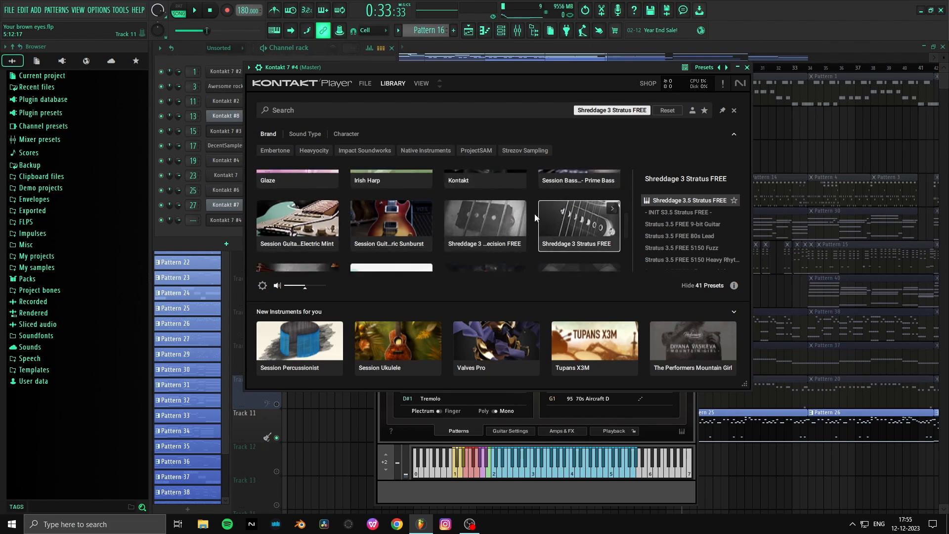
click(519, 218)
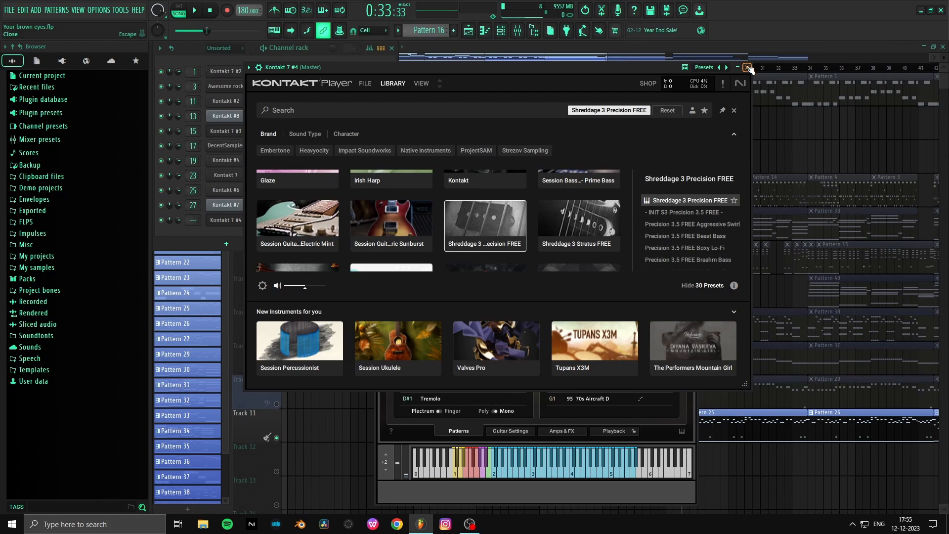
- Return to the channel rack and reopen the Electric Mint instrument on Kontakt 7 #3
click(393, 58)
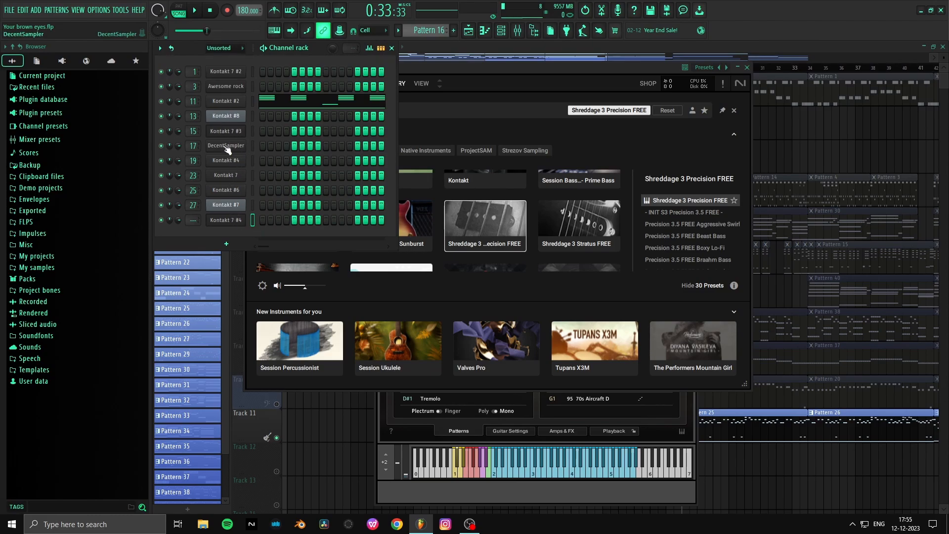
click(233, 131)
click(231, 133)
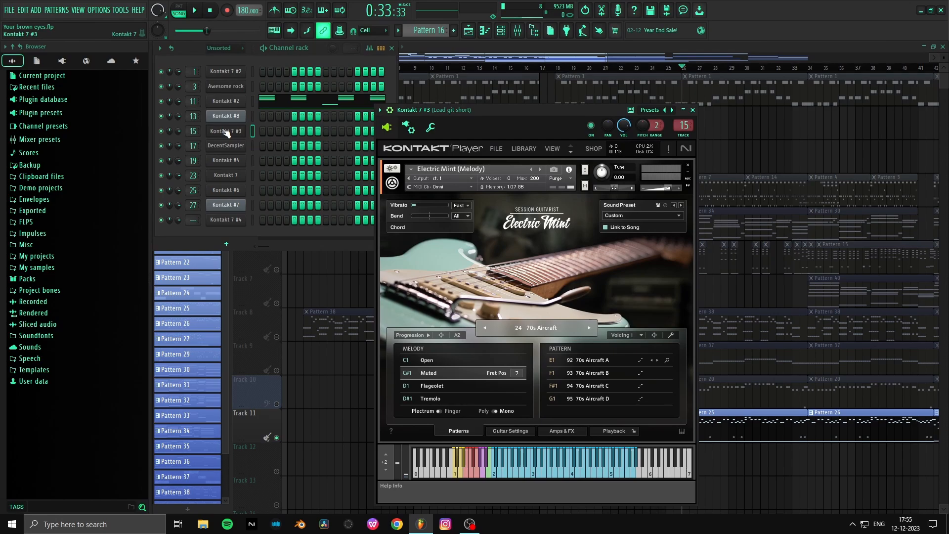
- Open the DecentSampler channel and place its Sol's Piano instrument clear of the channel rack
click(226, 146)
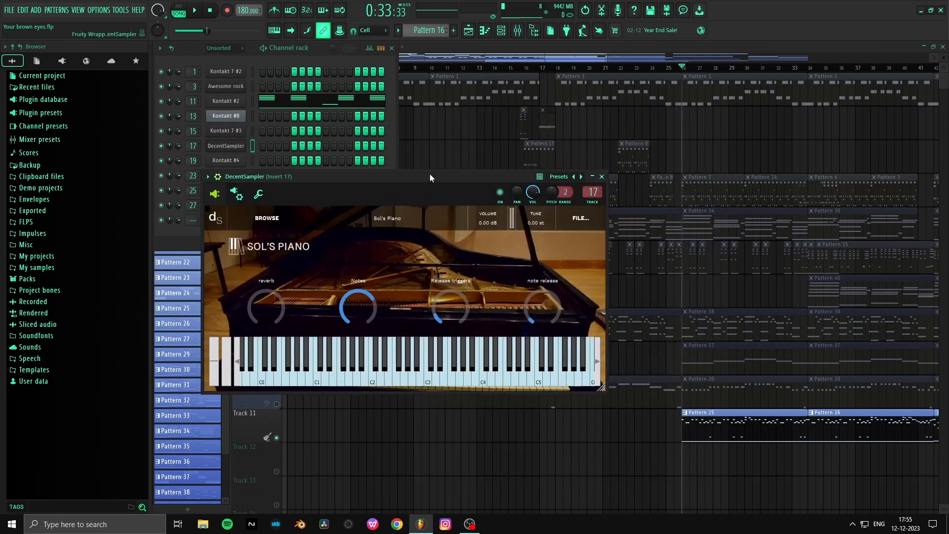
drag(430, 177, 501, 153)
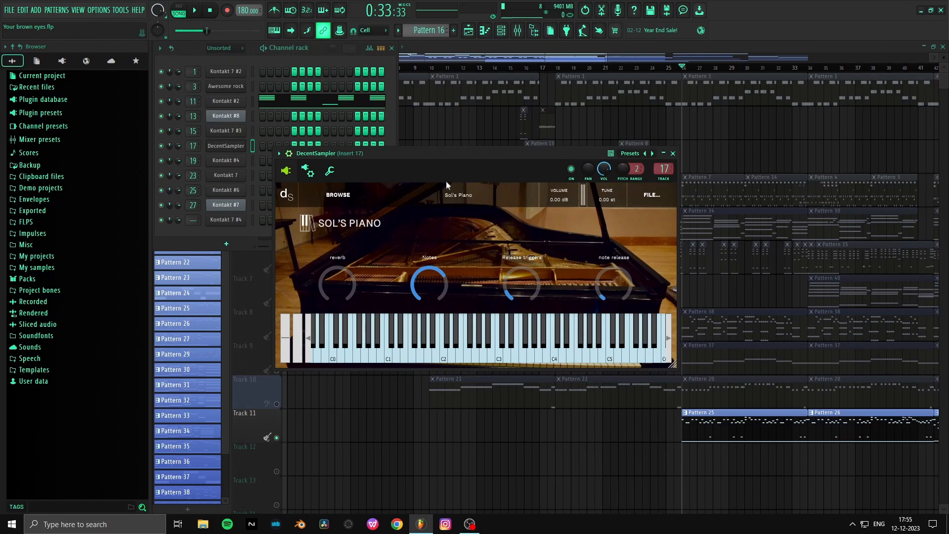
drag(467, 153, 519, 149)
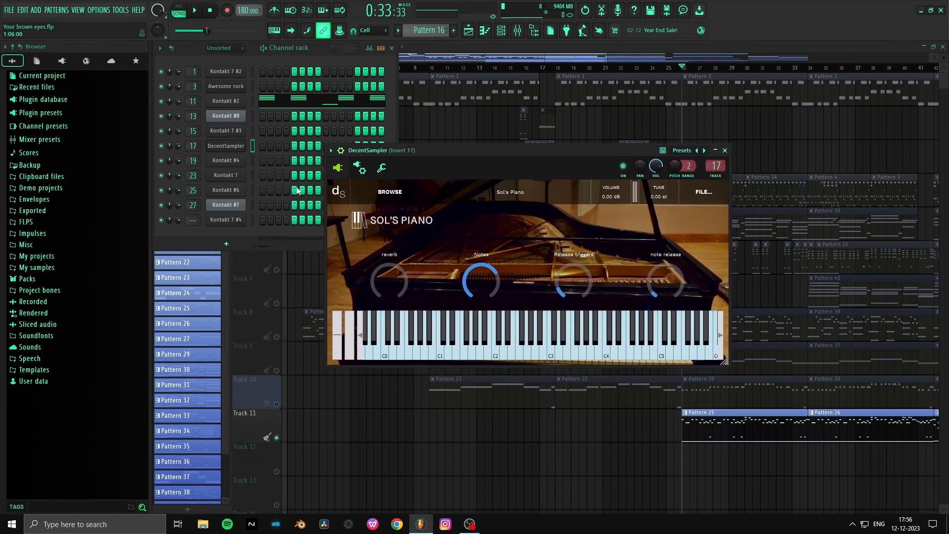
- View the Kontakt #4 channel's player and the Amps & FX page of Electric Mint on the Kontakt 7 channel at Insert 23
click(226, 160)
drag(597, 187, 559, 95)
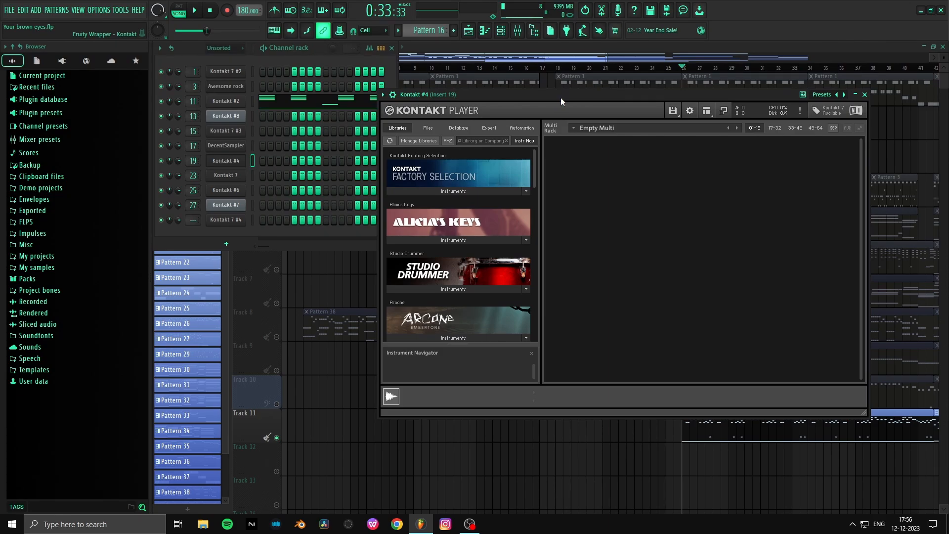
drag(560, 97, 549, 48)
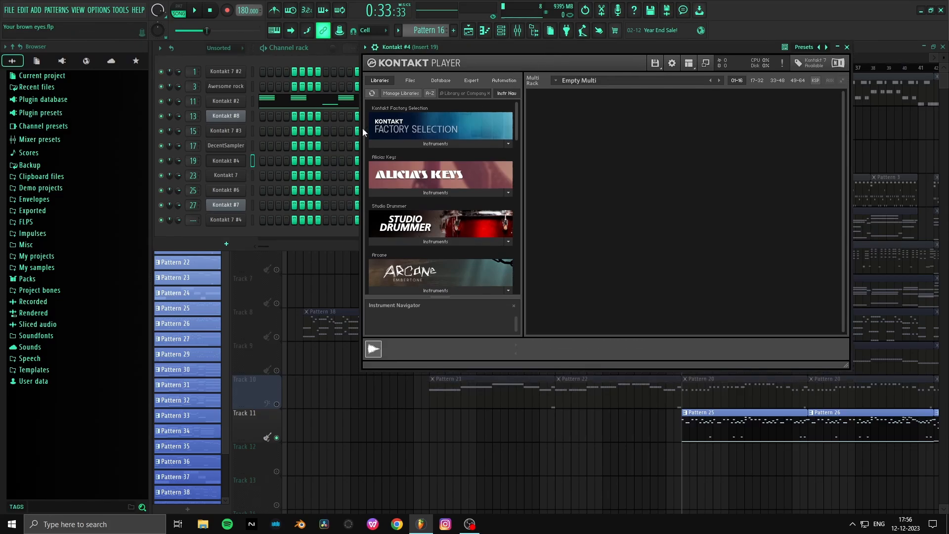
click(232, 162)
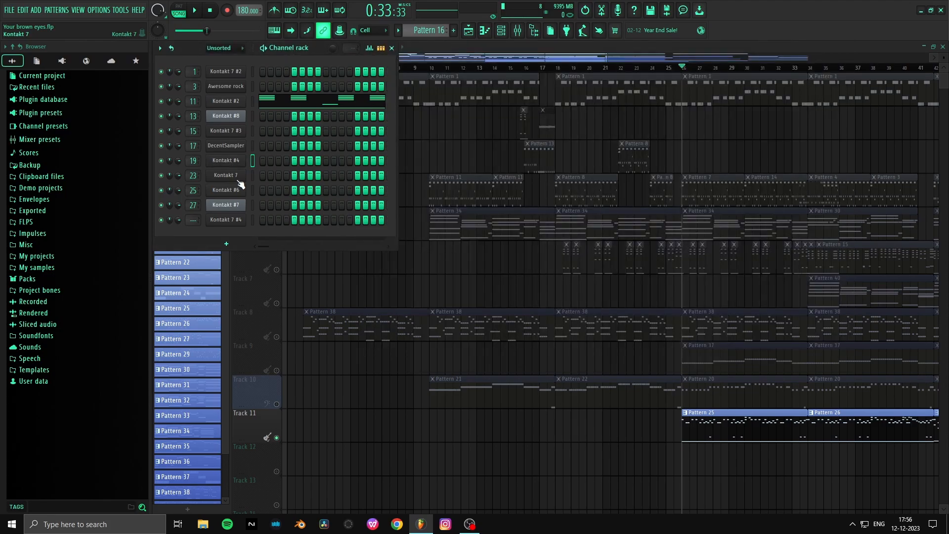
click(236, 173)
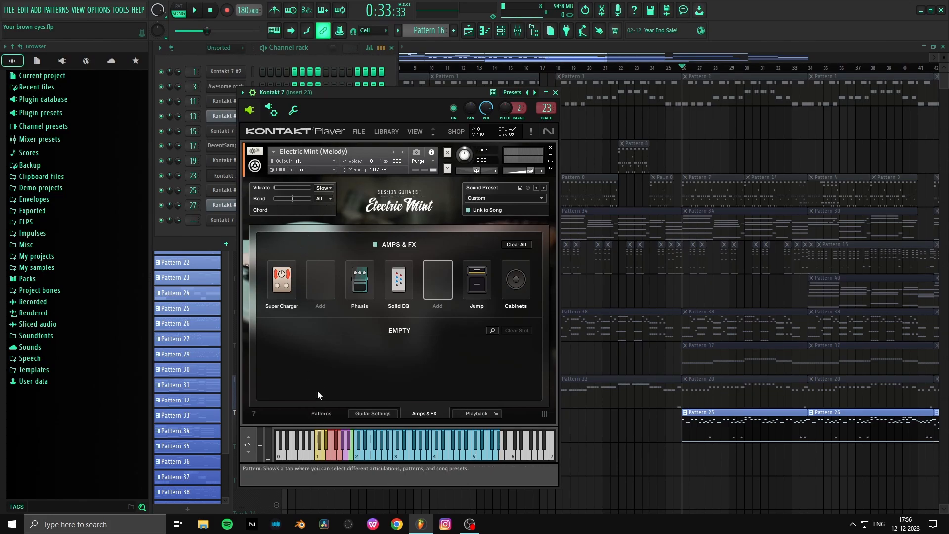
right_click(712, 157)
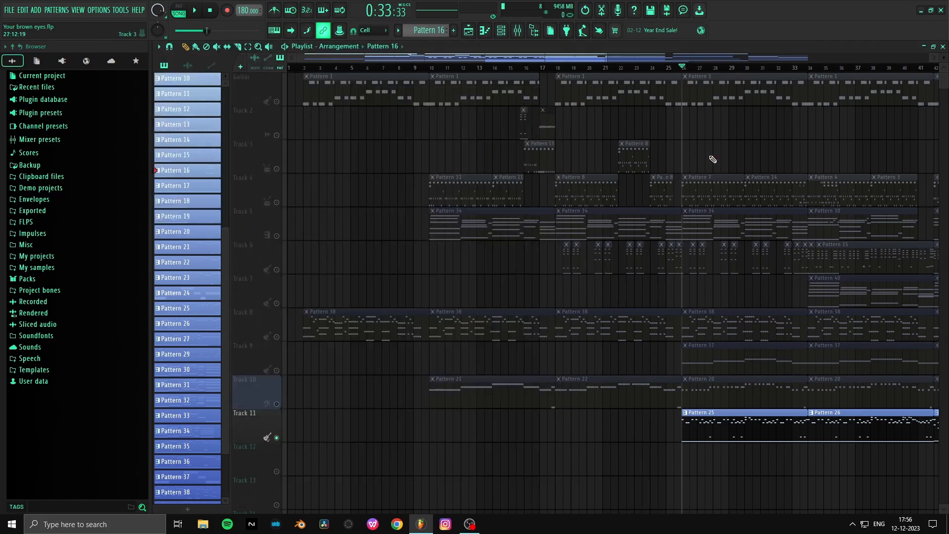
- Unsolo Track 11 to re-enable all playlist tracks and briefly play the song from bar 26
right_click(274, 411)
click(263, 403)
right_click(277, 403)
right_click(277, 403)
key(space)
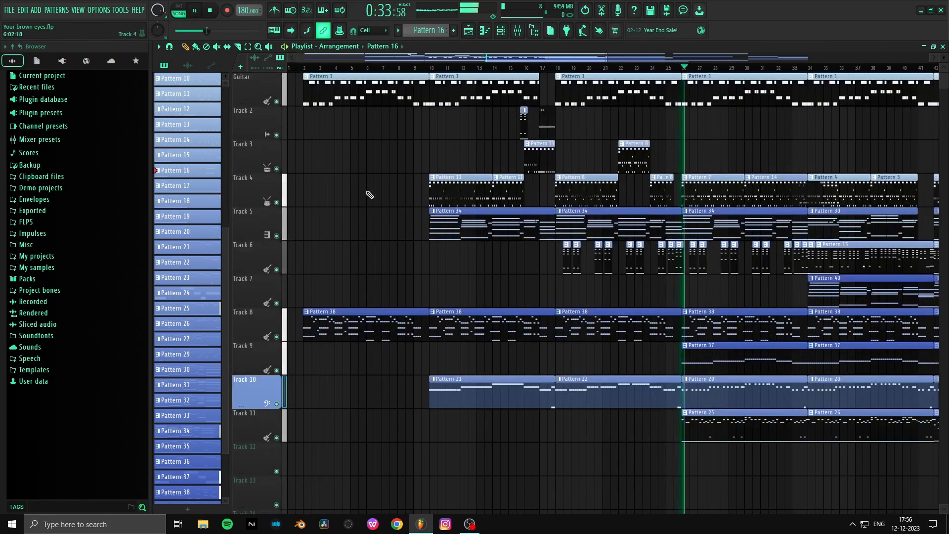
key(space)
- Show Electric Mint's Haven patterns on the Kontakt 7 channel and its Amps & FX page on Kontakt #6
click(501, 30)
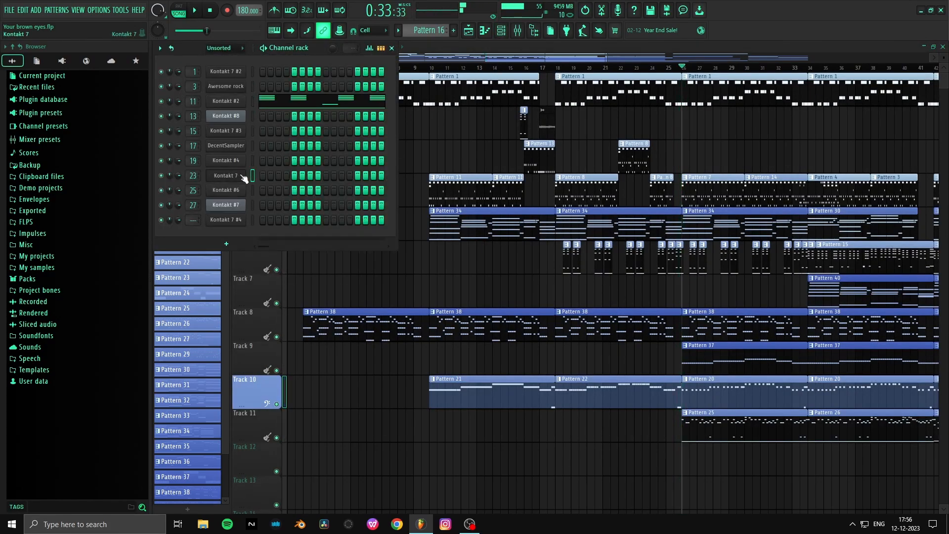
drag(426, 92, 525, 56)
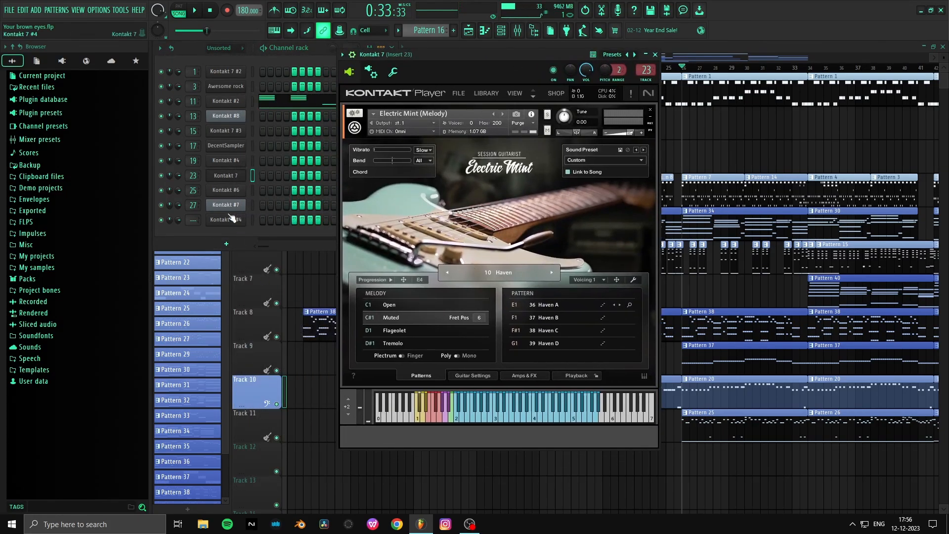
click(235, 191)
drag(410, 79, 436, 81)
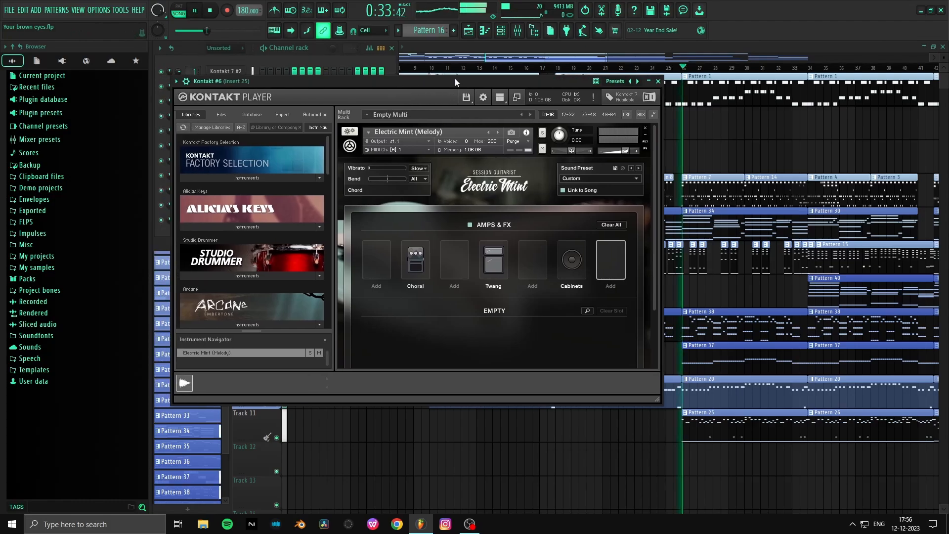
scroll(484, 287, down, 3)
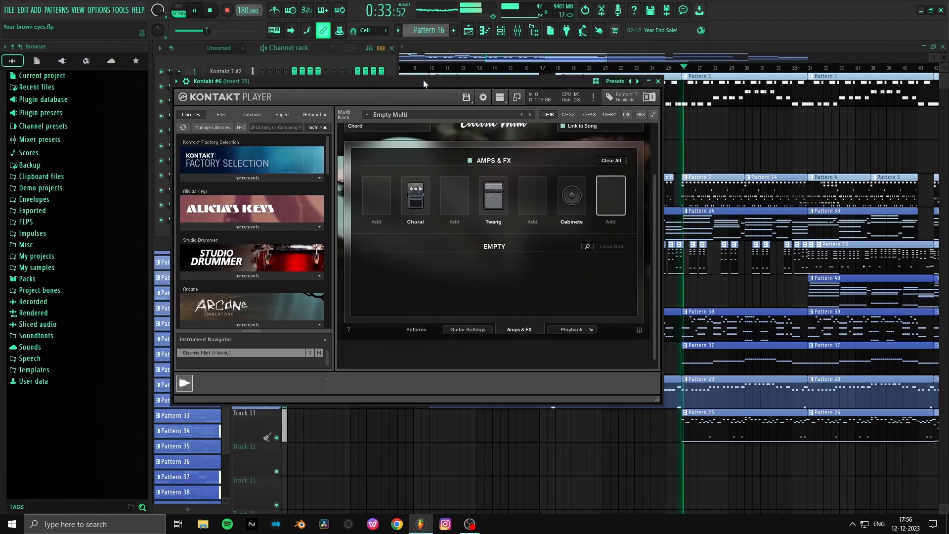
- Move the playhead to bar 34 and show the Crispy Arpeggios patterns of Electric Mint on Kontakt #6
click(809, 68)
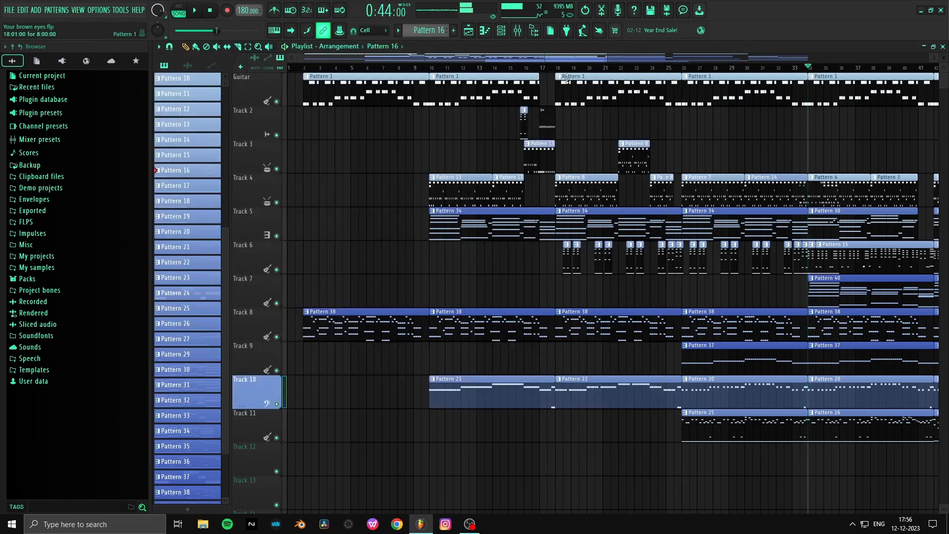
click(501, 33)
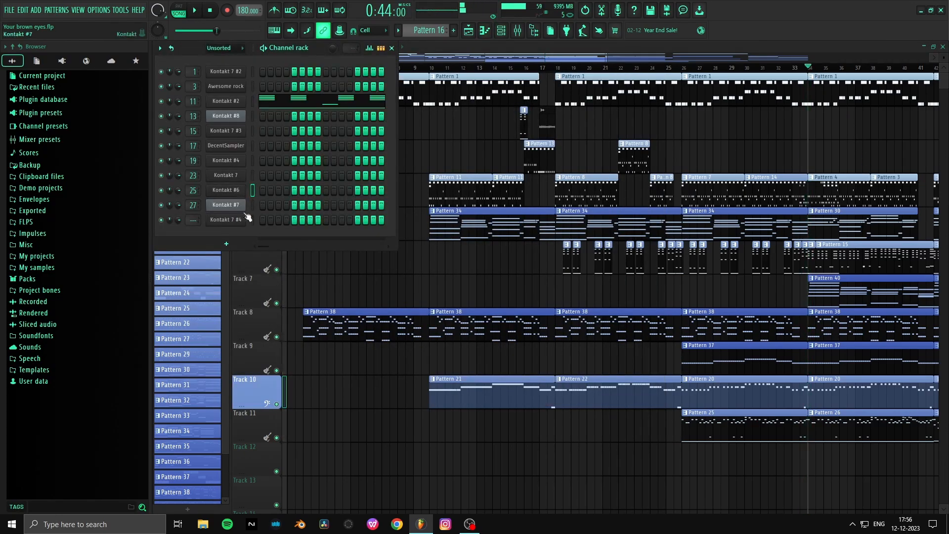
click(226, 190)
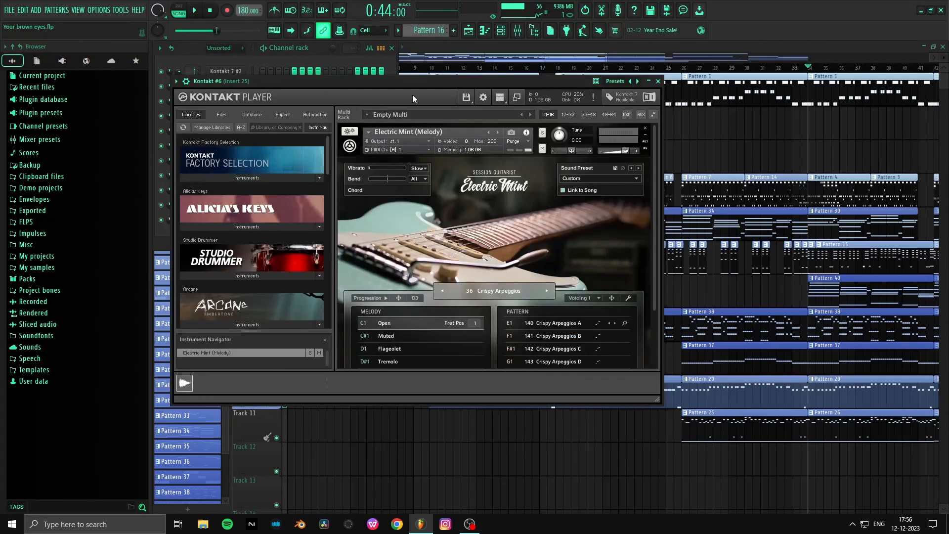
drag(427, 81, 432, 69)
scroll(591, 198, down, 2)
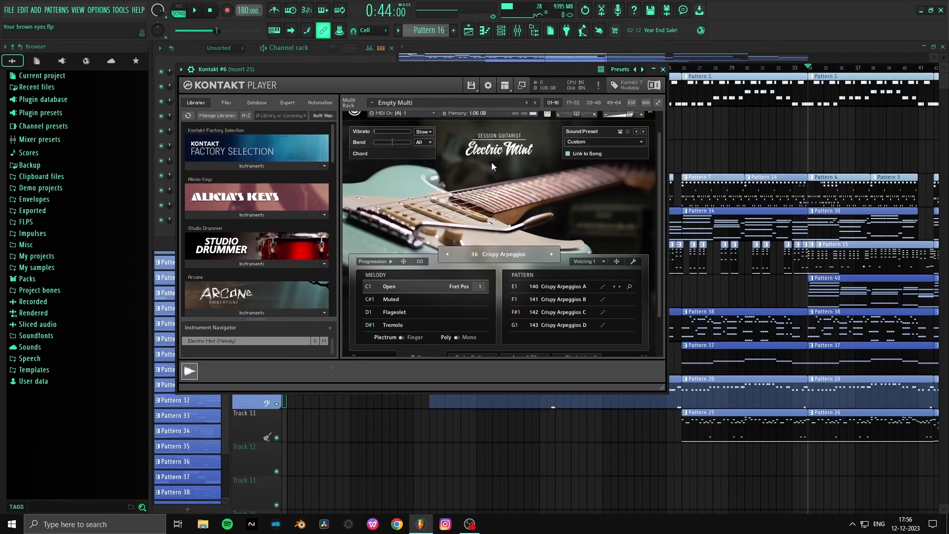
right_click(692, 152)
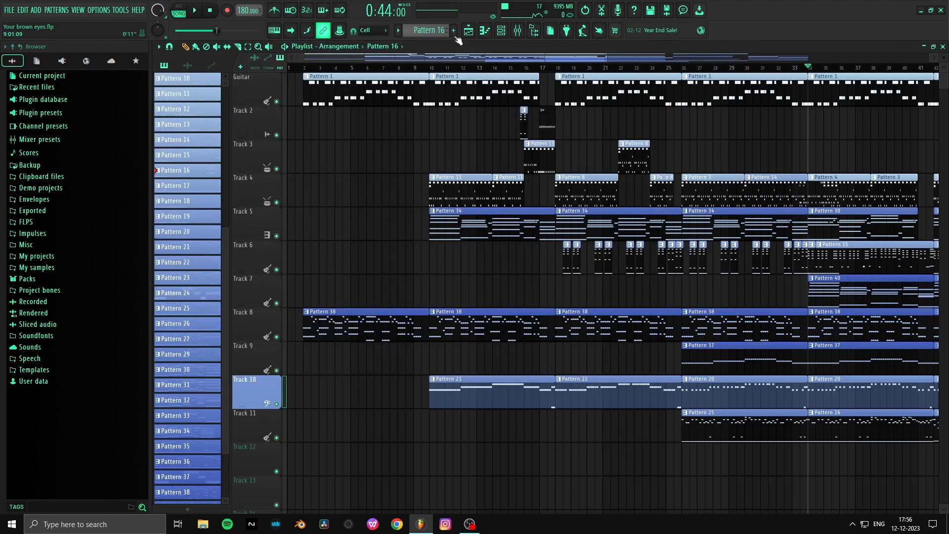
- Open Kontakt #7, play the song briefly from bar 34 and show Electric Mint's Neo Funk patterns
click(500, 30)
click(235, 206)
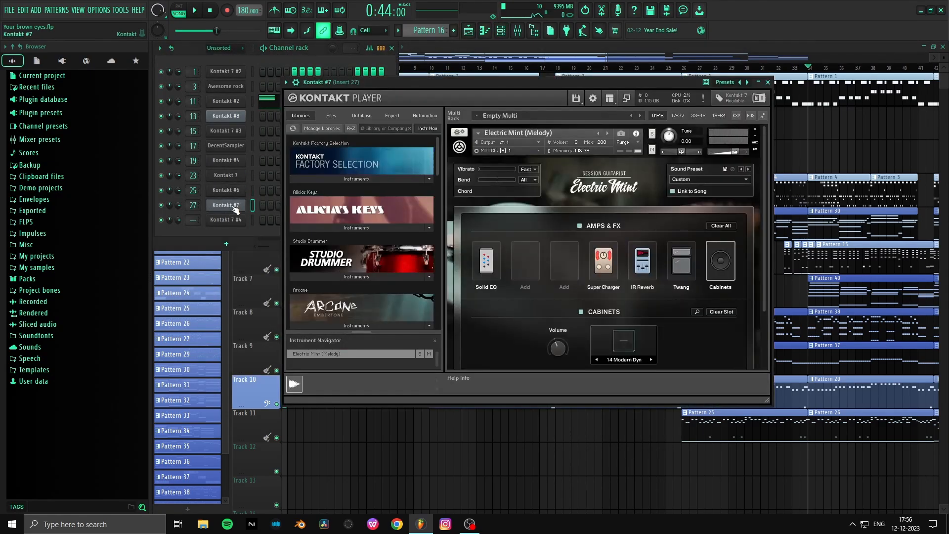
key(space)
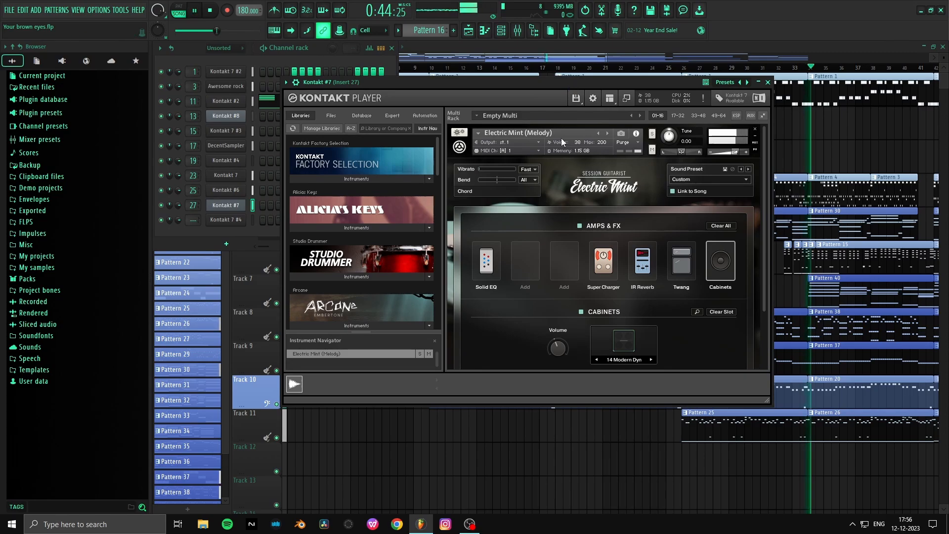
key(space)
scroll(564, 211, down, 3)
click(526, 335)
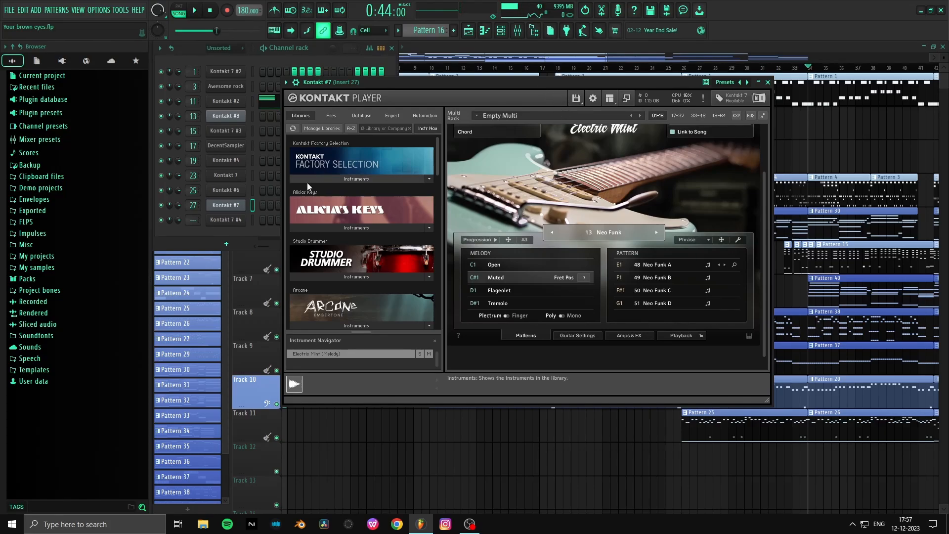
- Delete the Kontakt 7 #4 channel from the channel rack and return to the playlist
click(232, 225)
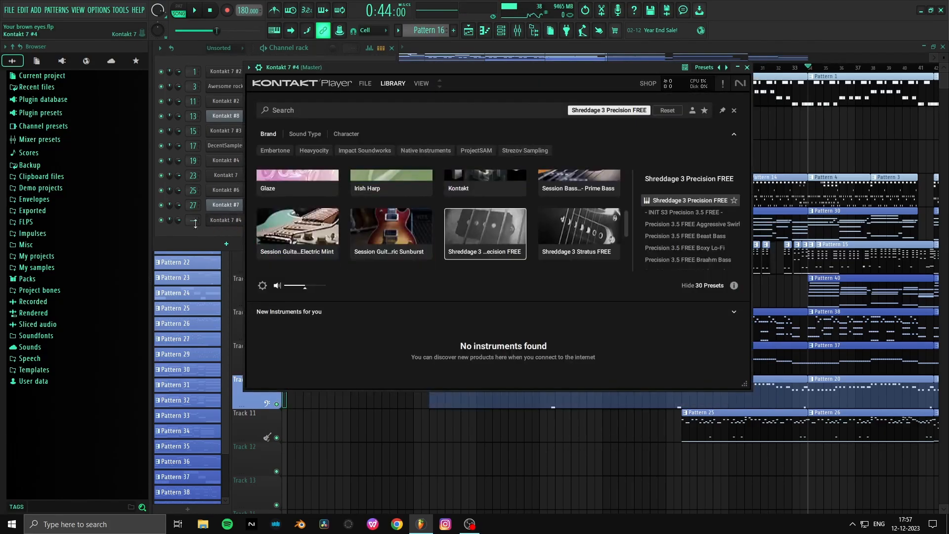
right_click(244, 218)
click(268, 323)
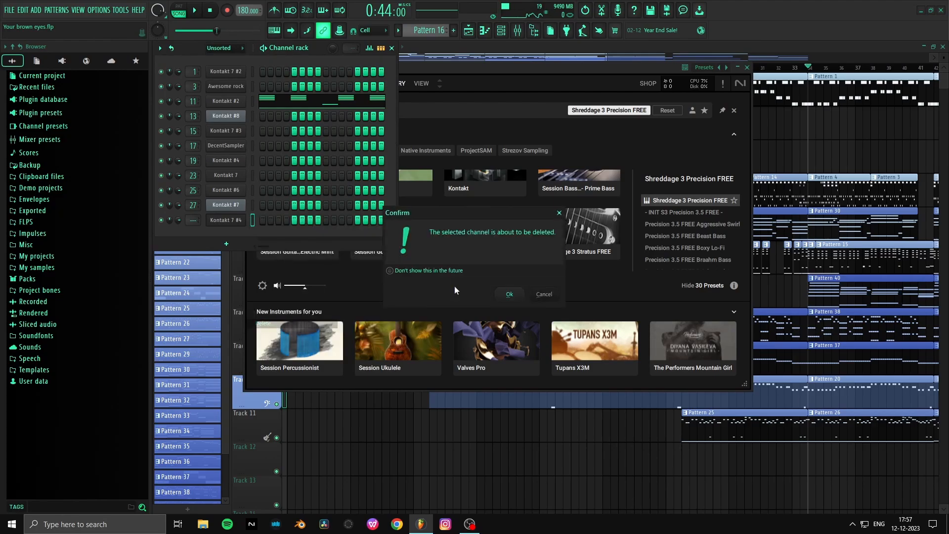
click(509, 294)
right_click(778, 131)
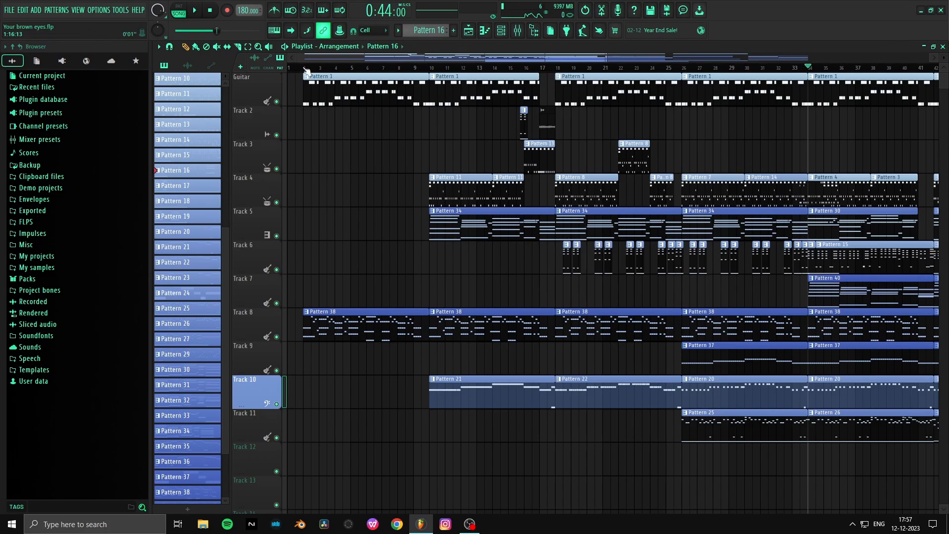
- Move the playhead to bar 2, solo the Guitar track and play it briefly
scroll(294, 66, up, 5)
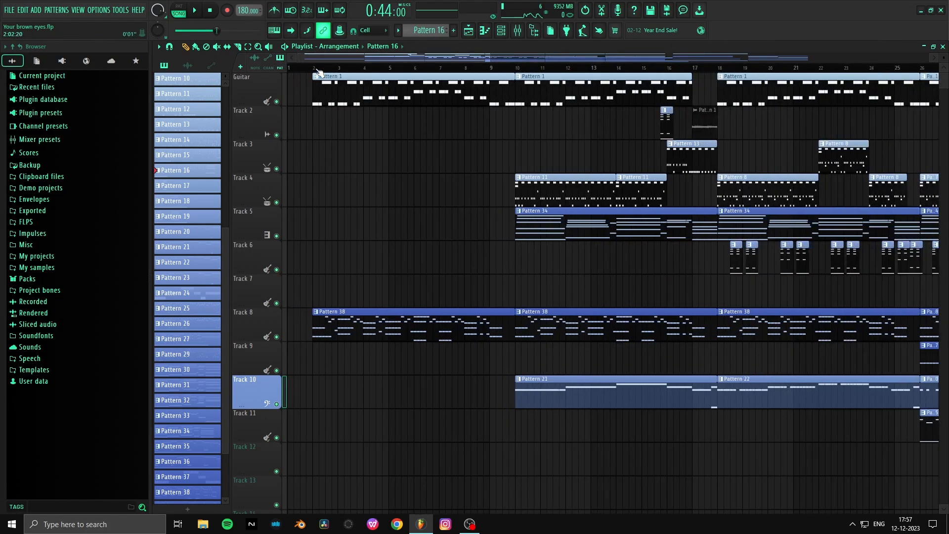
click(318, 69)
right_click(277, 102)
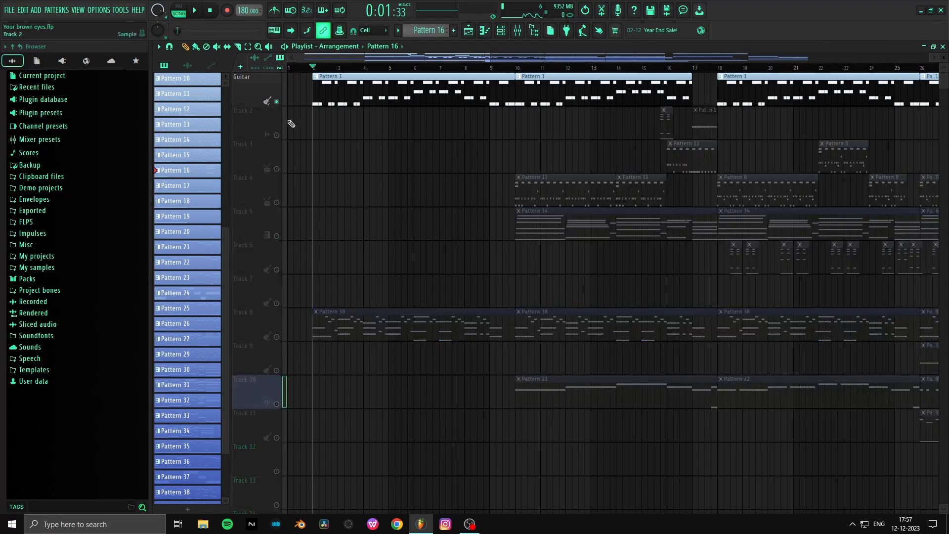
key(space)
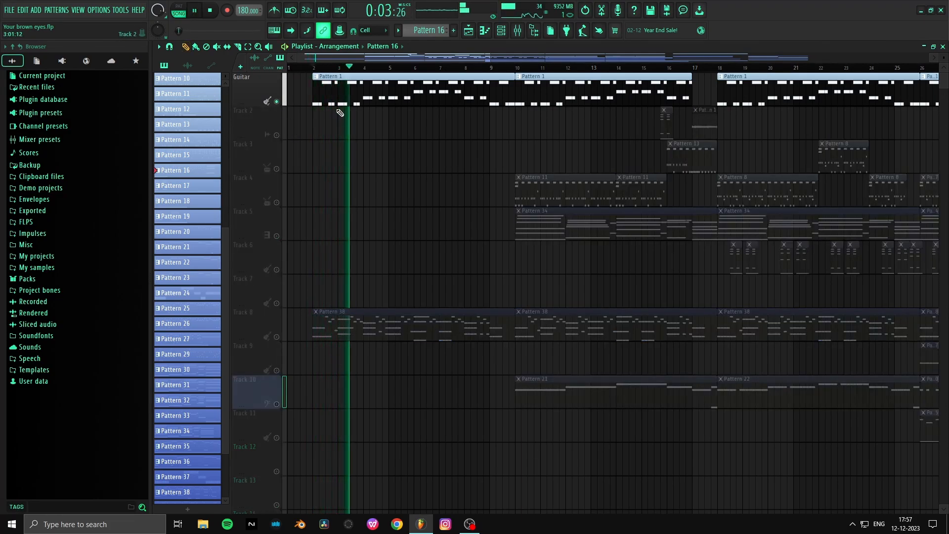
key(space)
- Open the Guitar track's Pattern 1 in the piano roll, audition its lower notes on the keyboard and return to the playlist
double_click(337, 78)
scroll(342, 128, down, 3)
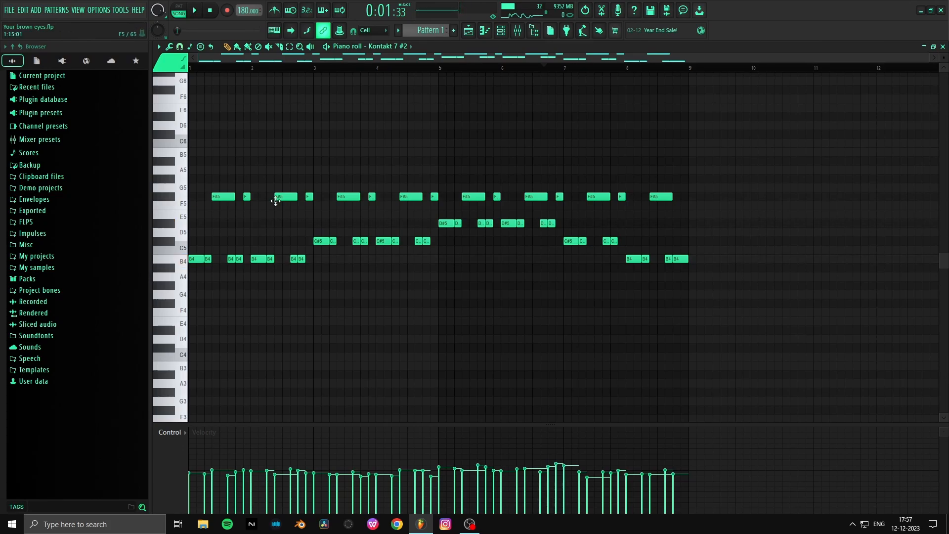
click(183, 262)
click(173, 242)
click(172, 227)
click(170, 242)
click(167, 268)
click(167, 268)
scroll(194, 267, down, 1)
scroll(349, 254, up, 1)
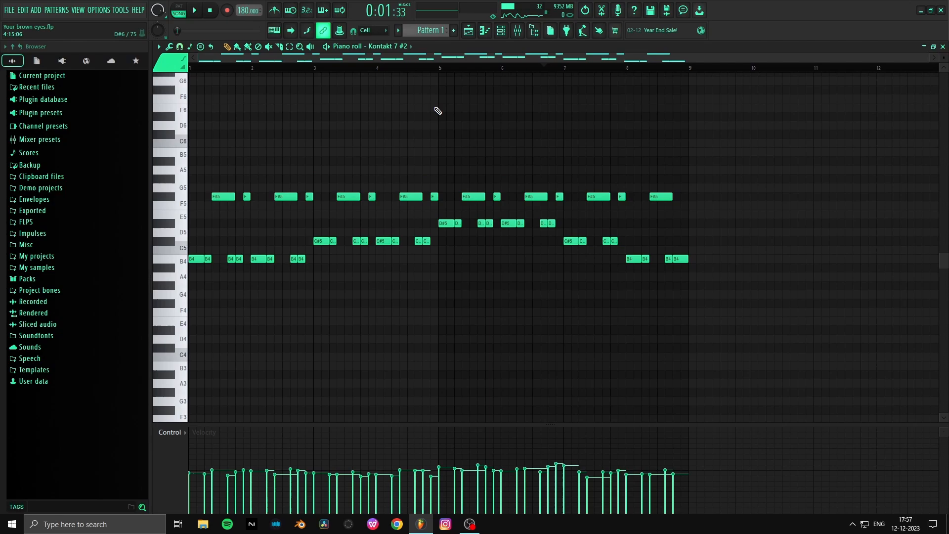
click(468, 31)
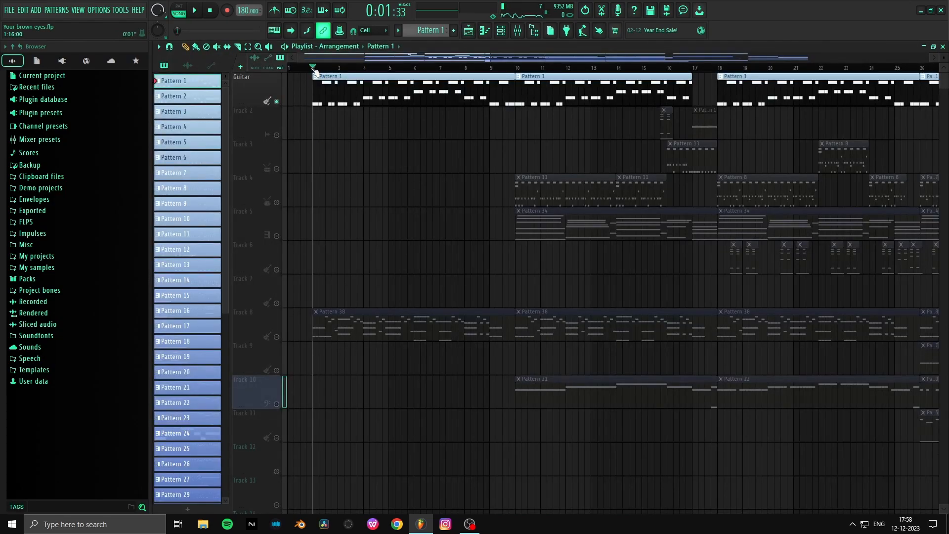
- Solo Track 8 and play its Pattern 38 clip briefly from bar 2
scroll(315, 70, up, 3)
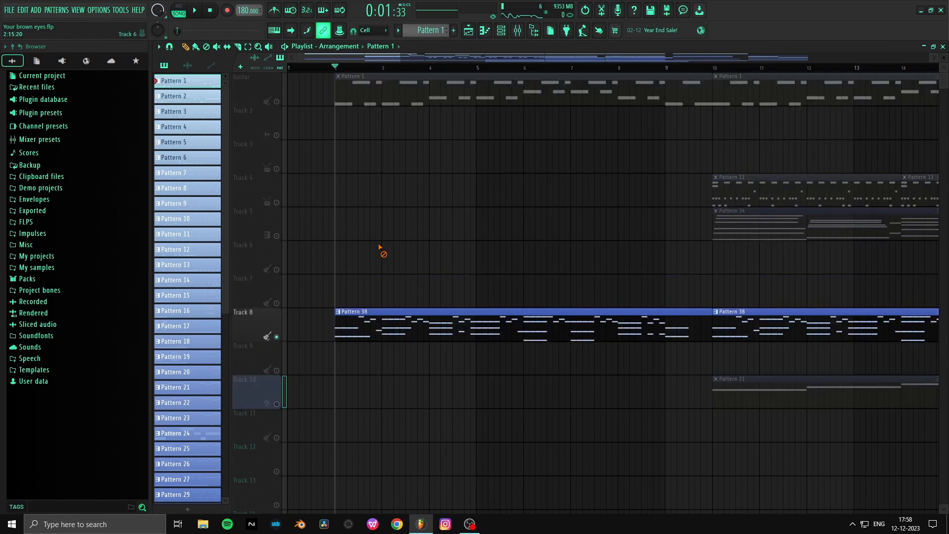
scroll(381, 250, down, 2)
key(space)
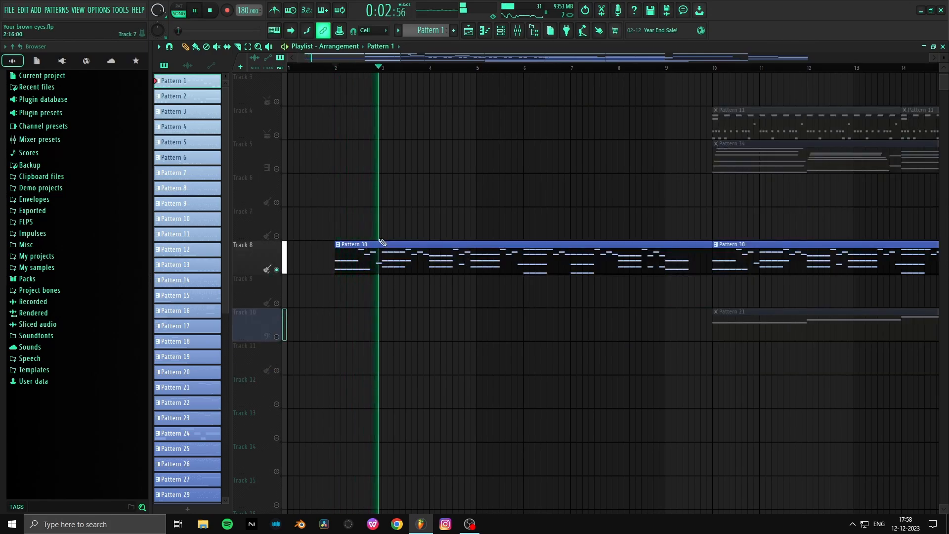
scroll(366, 207, down, 2)
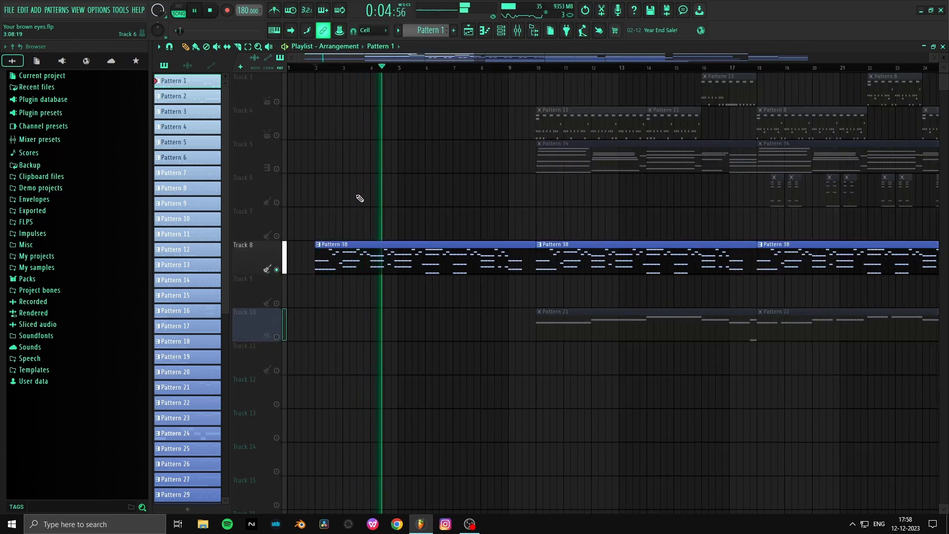
key(space)
- Open Pattern 38 in the piano roll, play it briefly and audition the C#6 note
double_click(360, 262)
scroll(290, 295, up, 5)
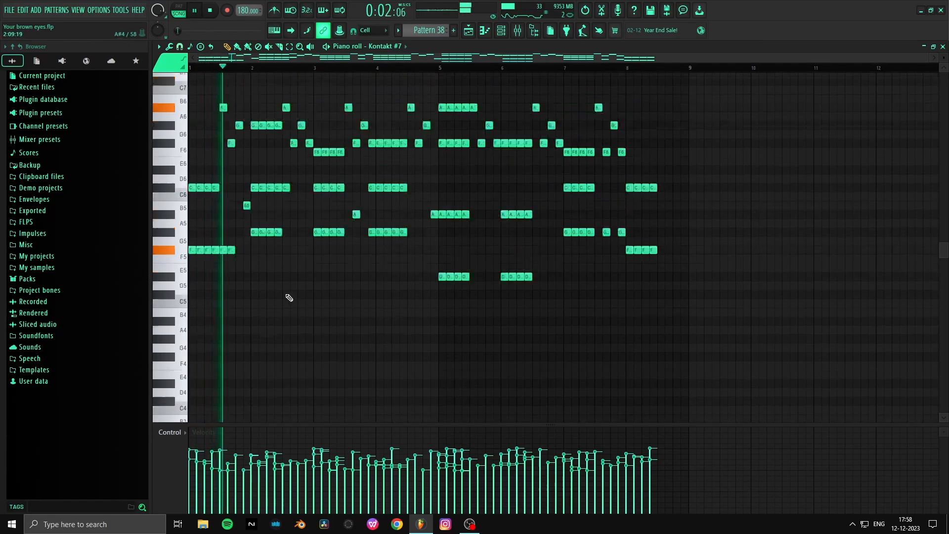
key(space)
scroll(197, 68, up, 3)
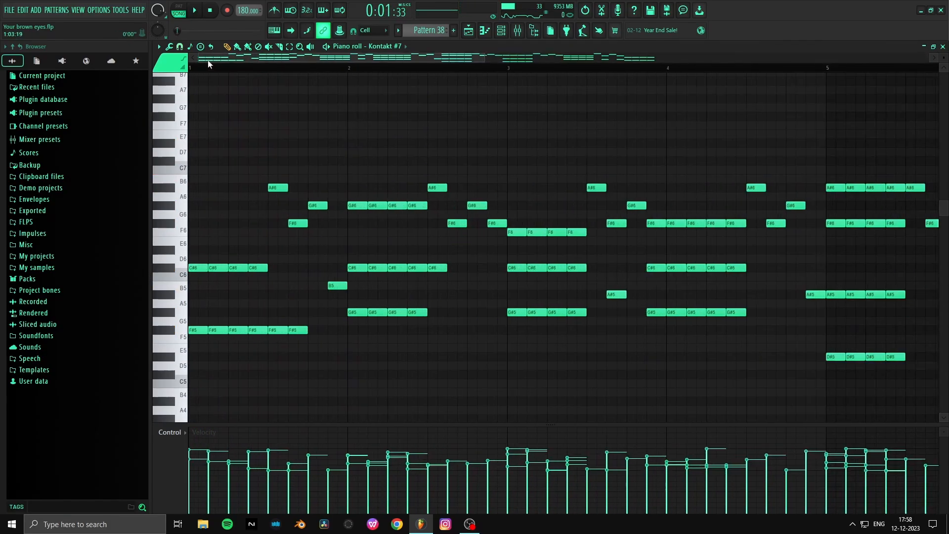
key(space)
key(space)
click(171, 268)
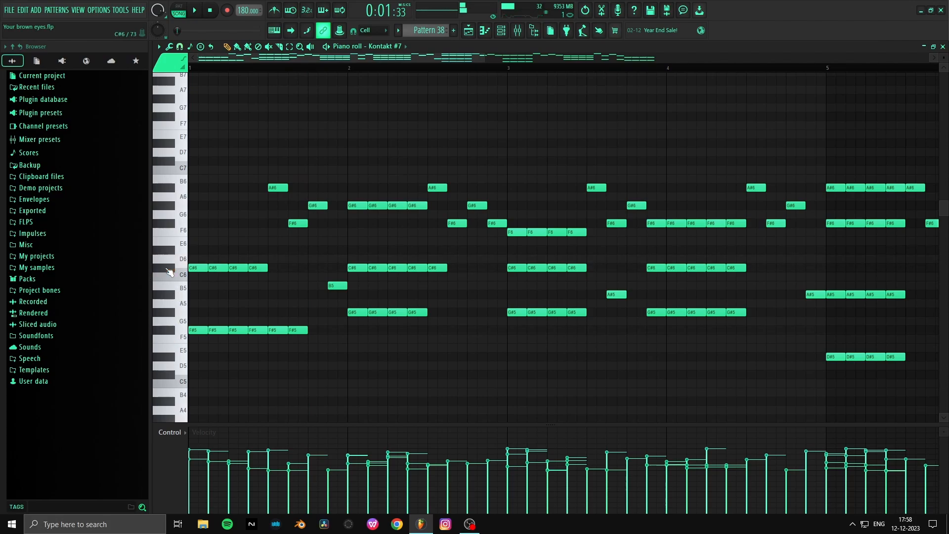
- Highlight Pattern 38's repeated chords at bar 2, at bar 3 and around bar 4, one group after another
drag(359, 184, 420, 395)
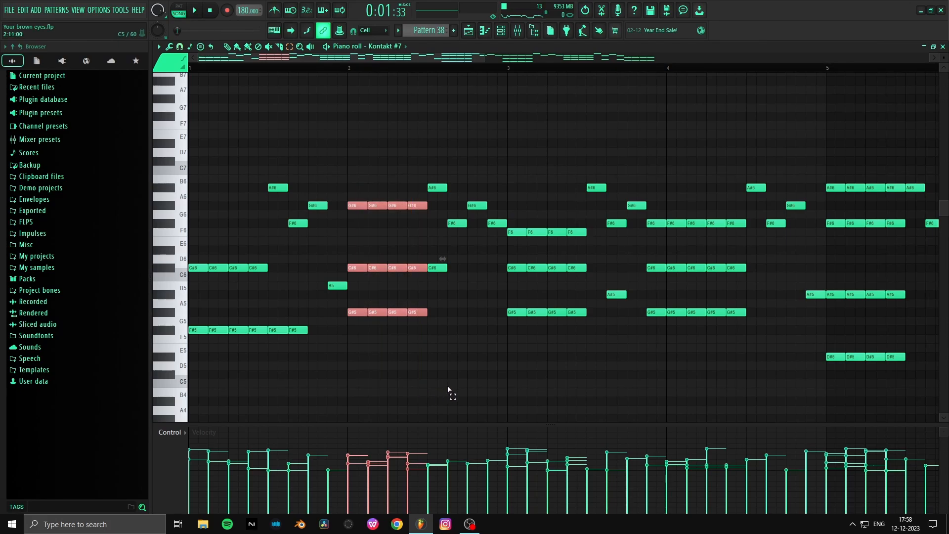
click(441, 382)
drag(509, 210, 582, 365)
click(592, 372)
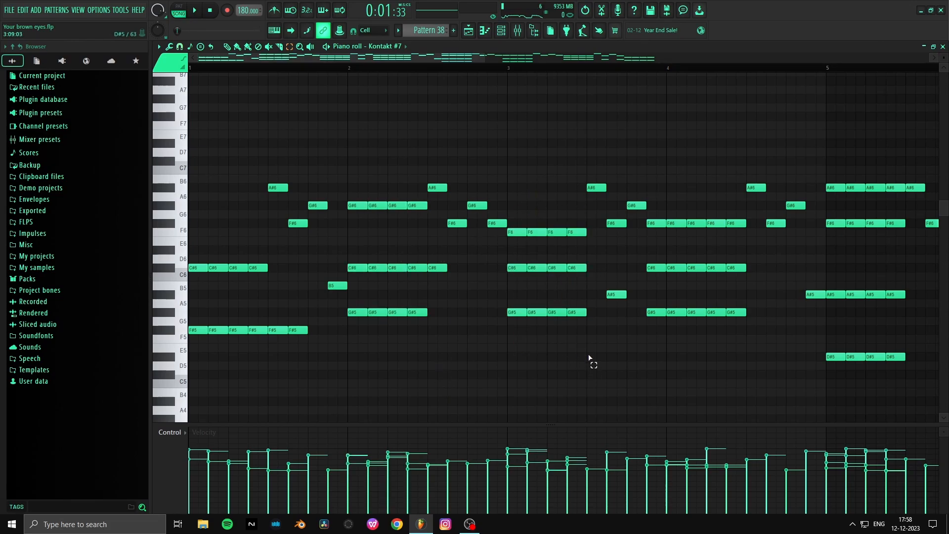
scroll(605, 69, up, 2)
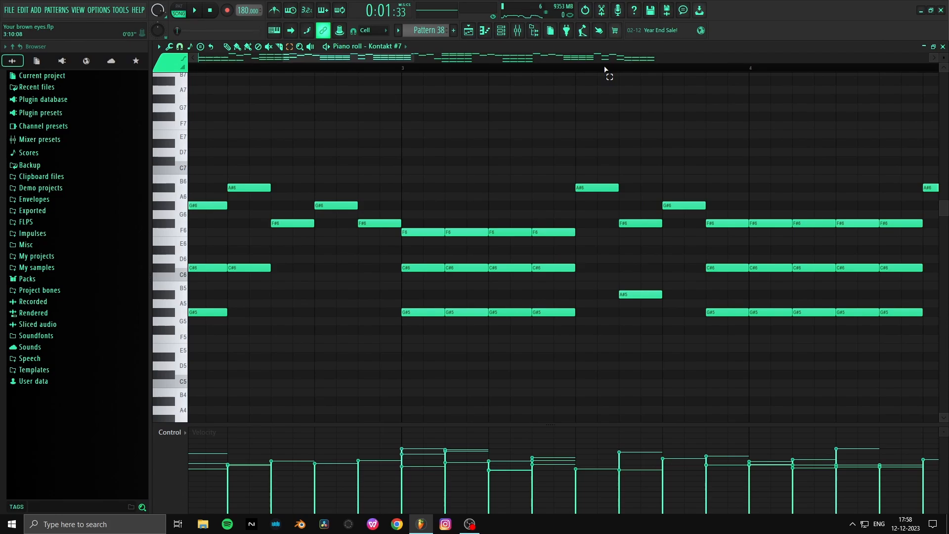
scroll(604, 69, down, 2)
drag(771, 193, 657, 324)
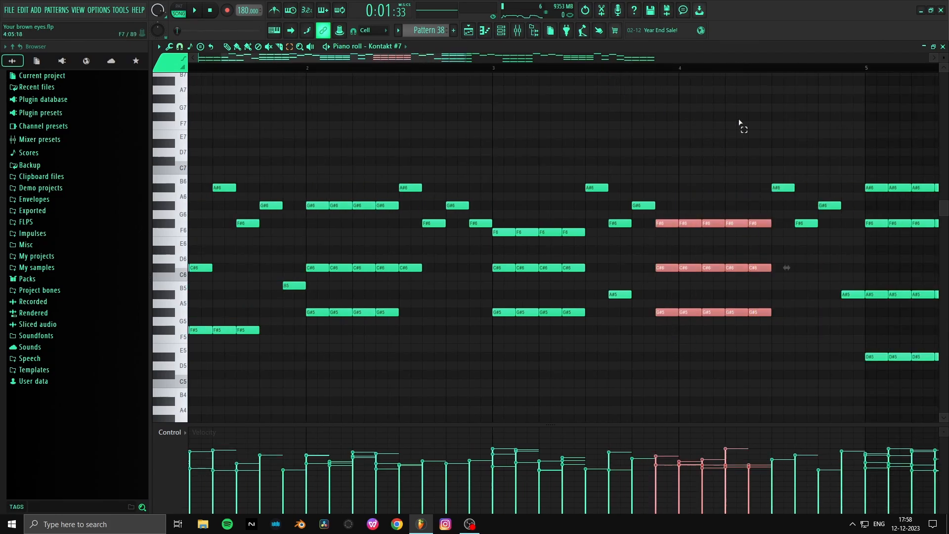
scroll(790, 70, up, 2)
- Play Track 8 from bar 2 with Pattern 38's notes in view, stop playback and return to the playlist
key(space)
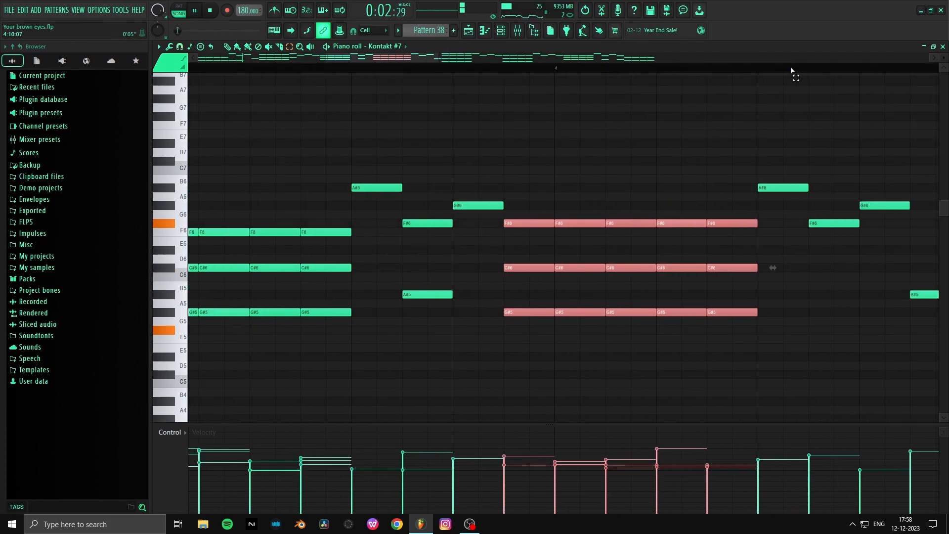
scroll(791, 71, up, 2)
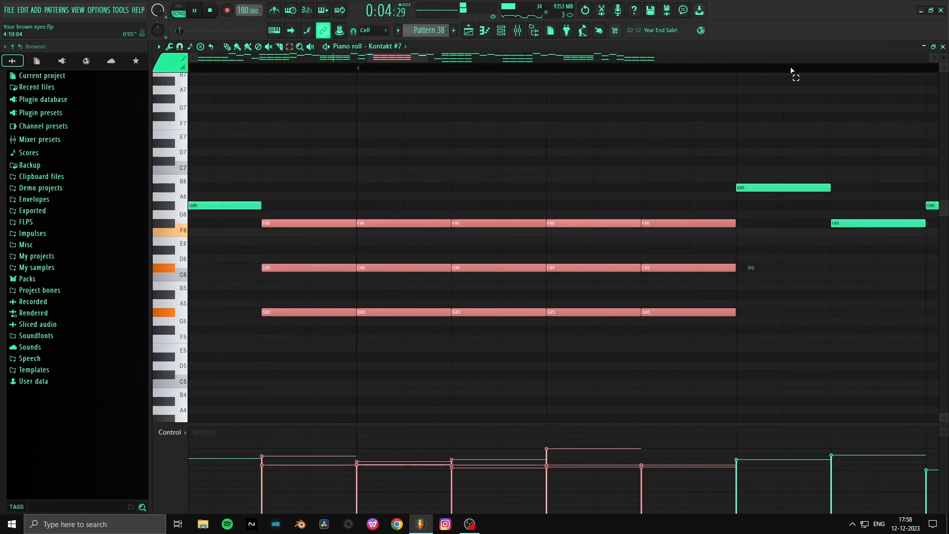
key(space)
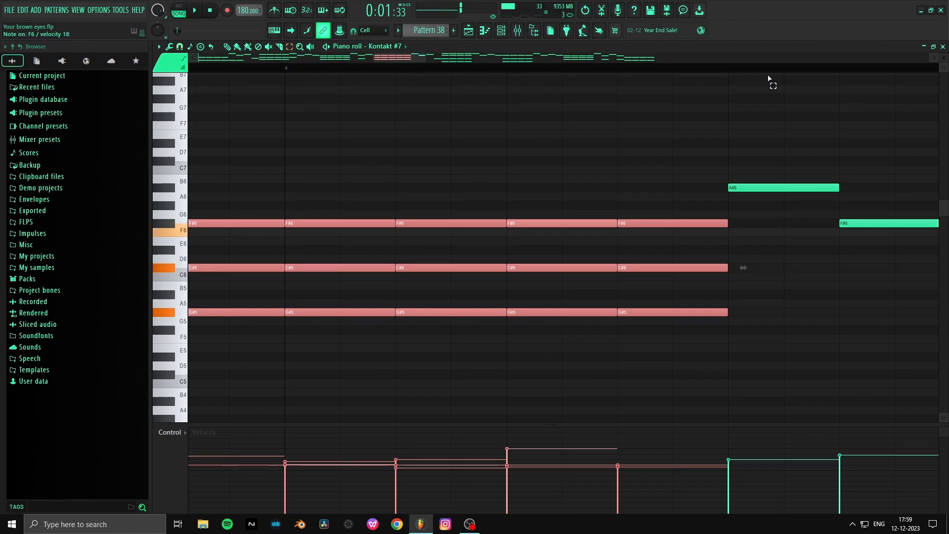
scroll(523, 77, down, 8)
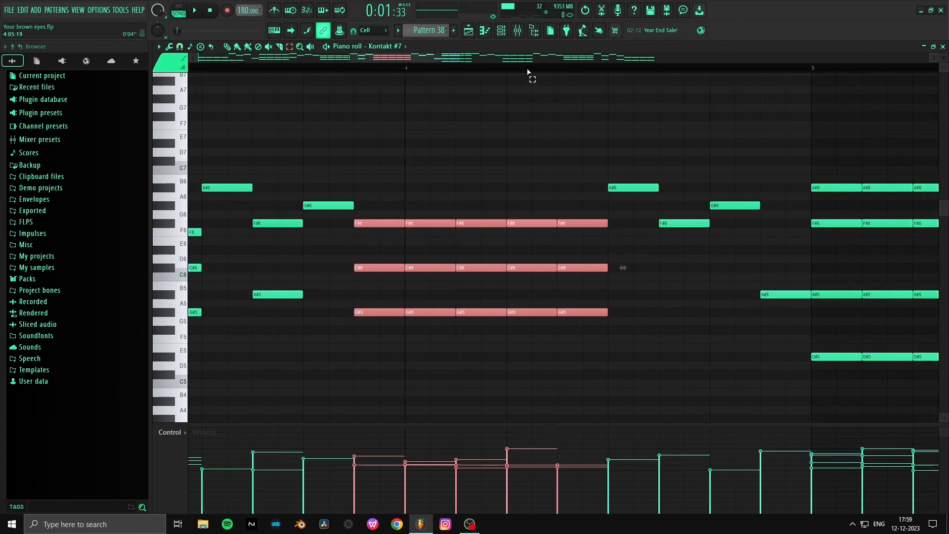
click(468, 30)
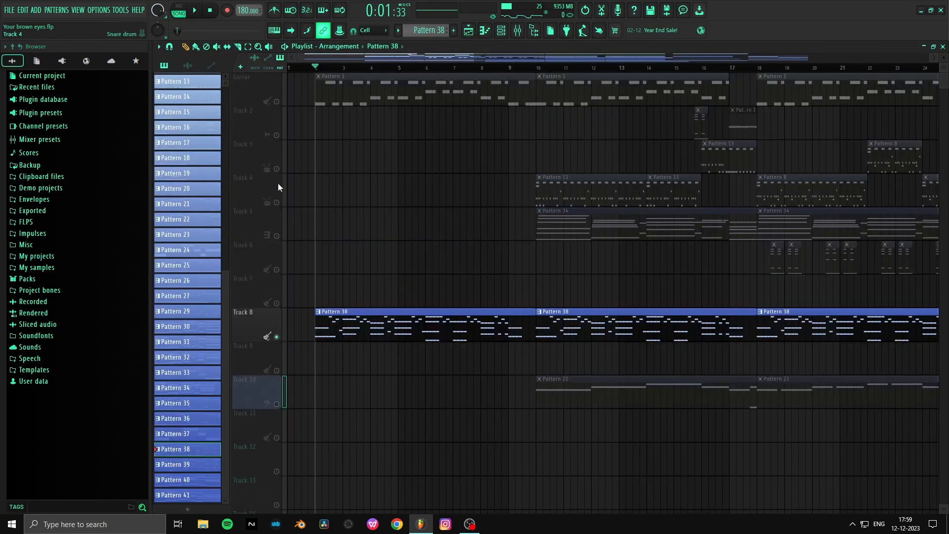
- Solo Track 2 and play it from just before its Pattern 17 clip near bar 16
right_click(278, 168)
right_click(277, 136)
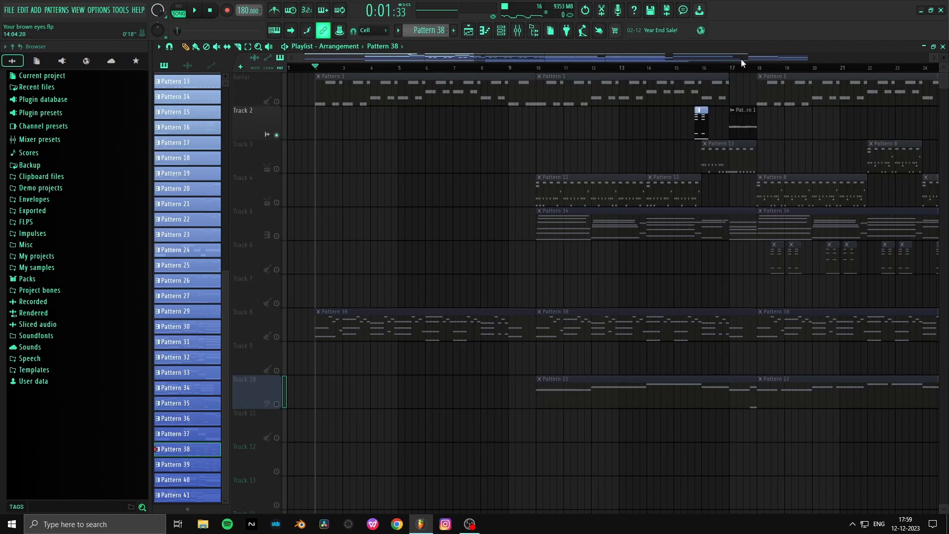
click(697, 69)
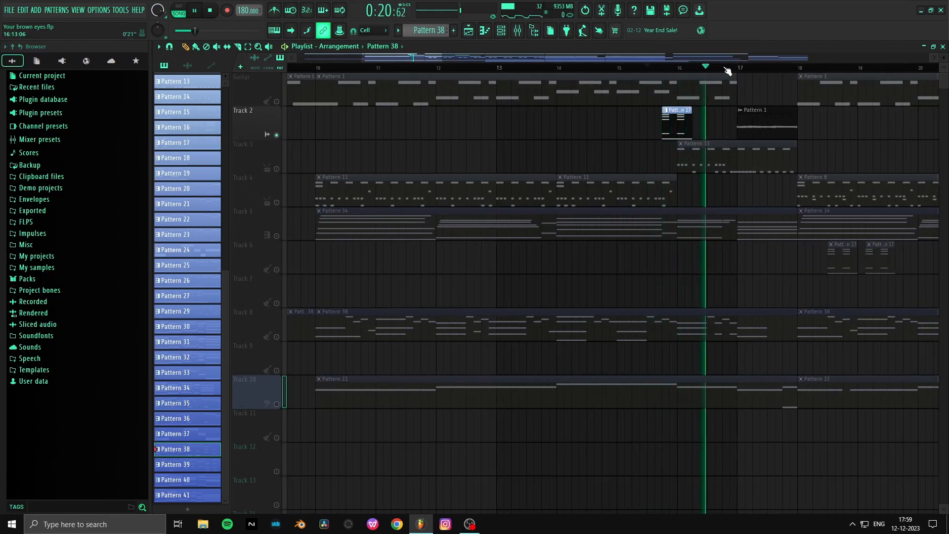
scroll(726, 69, up, 2)
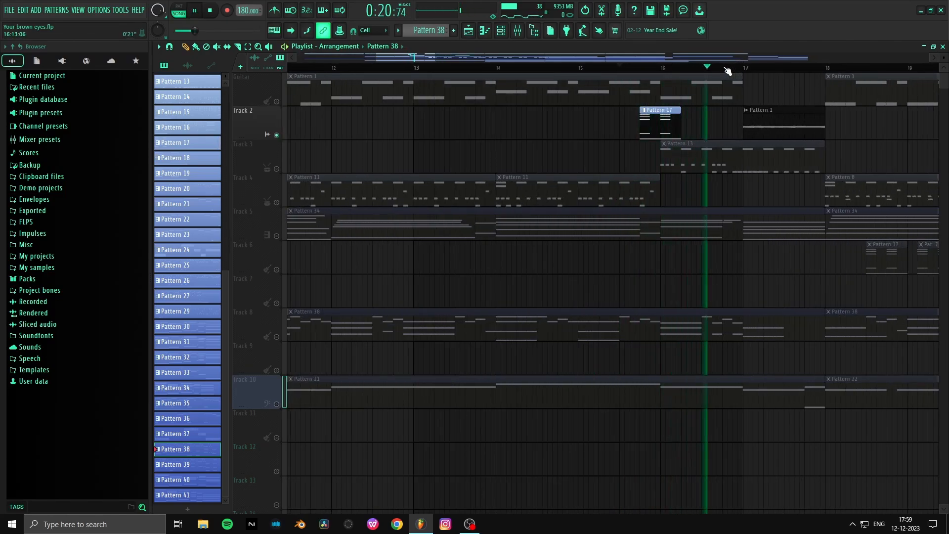
key(space)
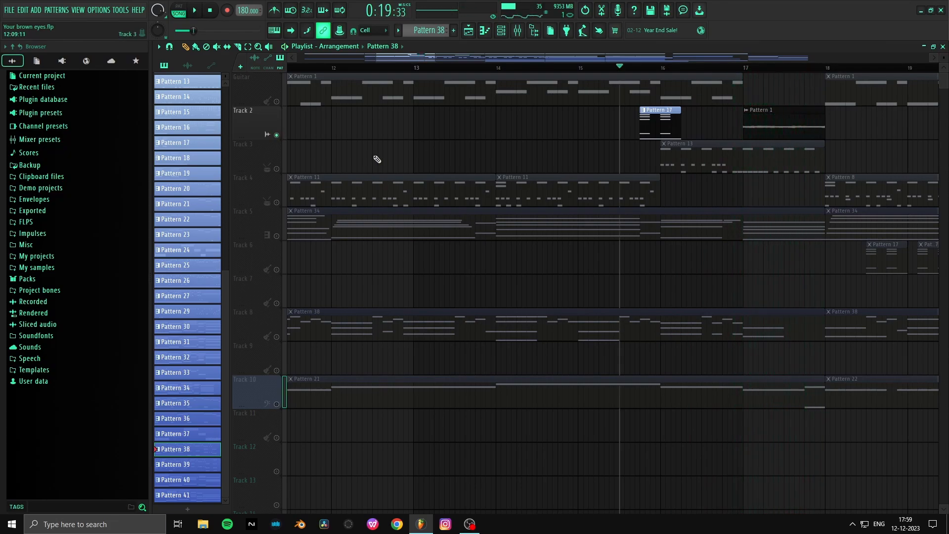
- Audition the Pattern 1 audio clip at bar 17 on Track 2 several times with the playback tool
click(779, 125)
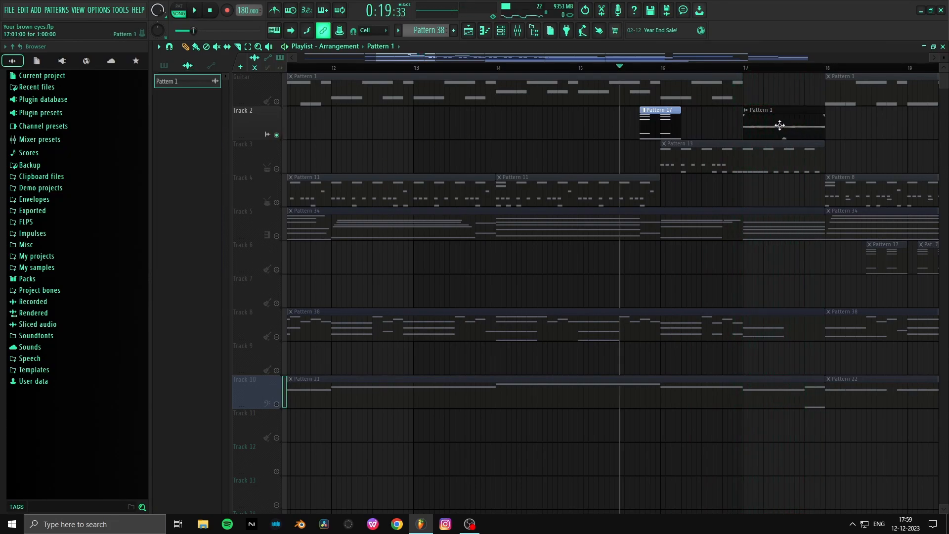
key(y)
click(779, 125)
click(780, 125)
click(779, 125)
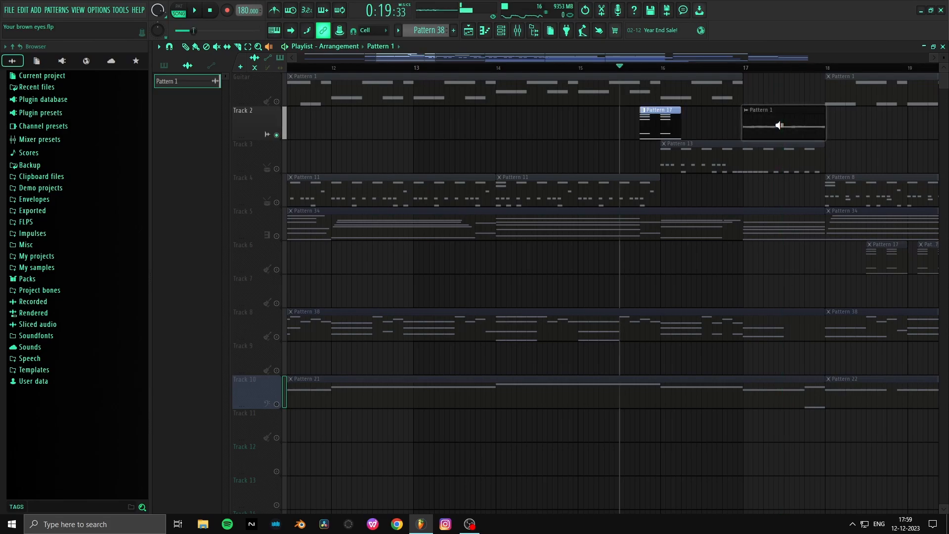
click(779, 125)
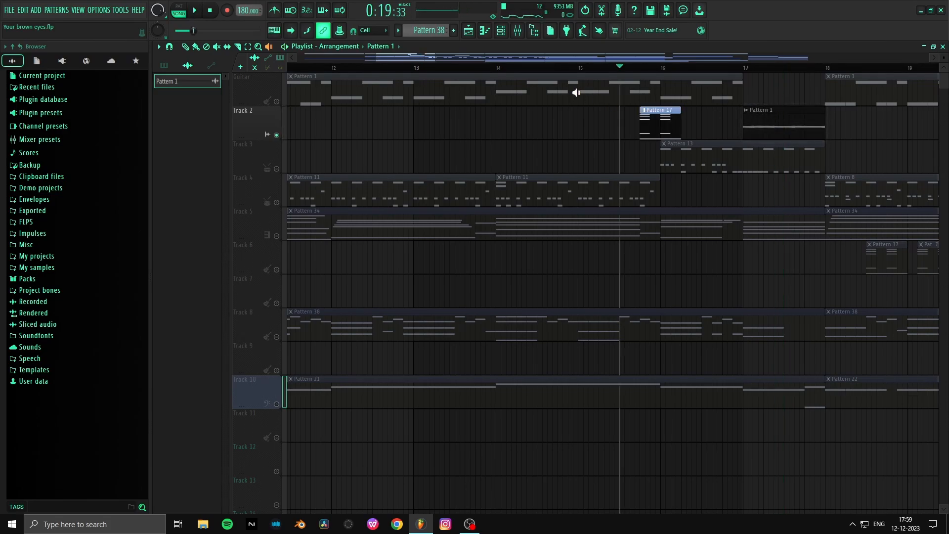
- Solo the Guitar track and play it briefly from about bar 12
right_click(276, 102)
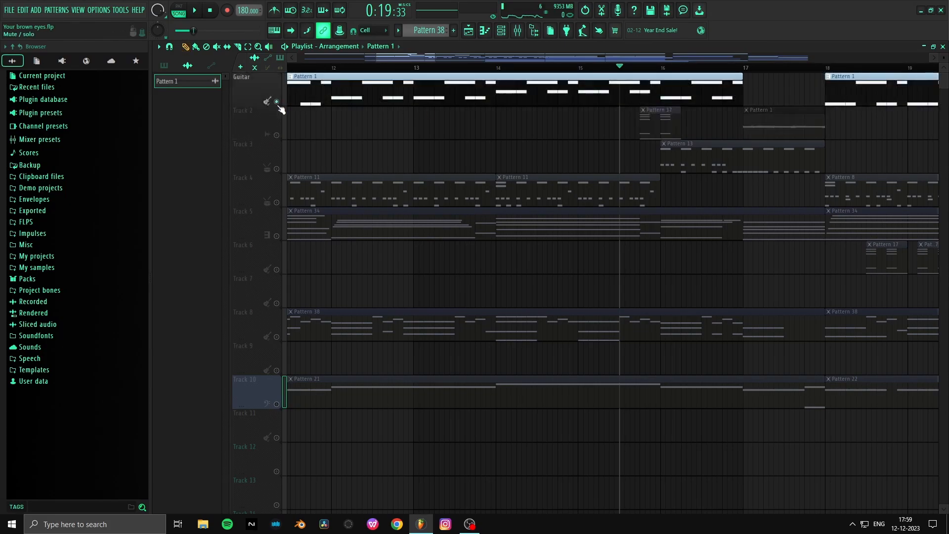
click(324, 69)
key(space)
scroll(328, 71, down, 2)
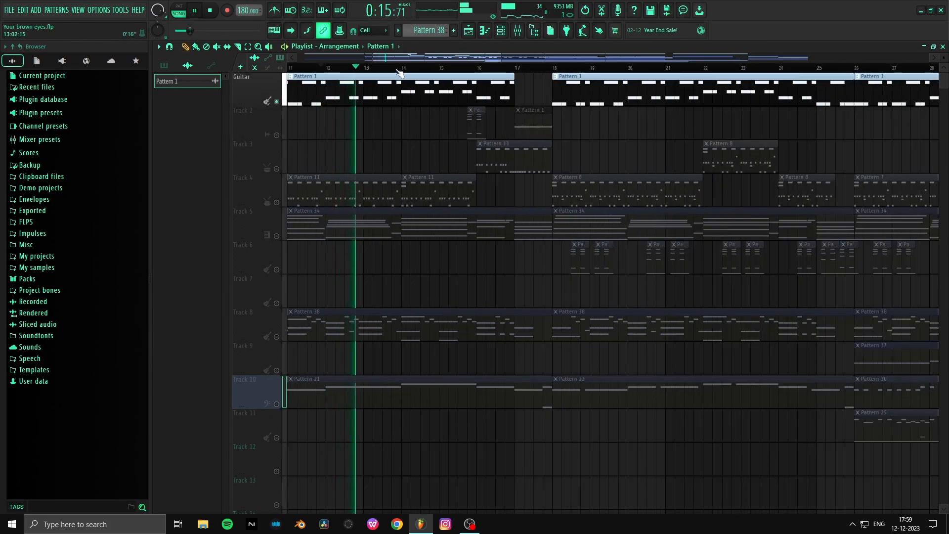
key(space)
scroll(535, 71, up, 2)
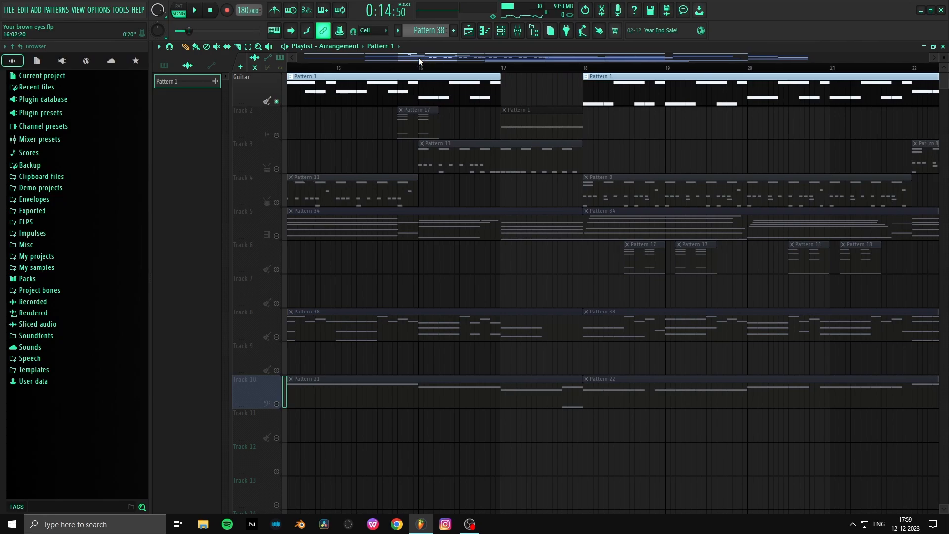
- Pick the Guitar track's Pattern 1 clip and show the pattern commands for rendering it as an audio clip
click(328, 85)
click(57, 10)
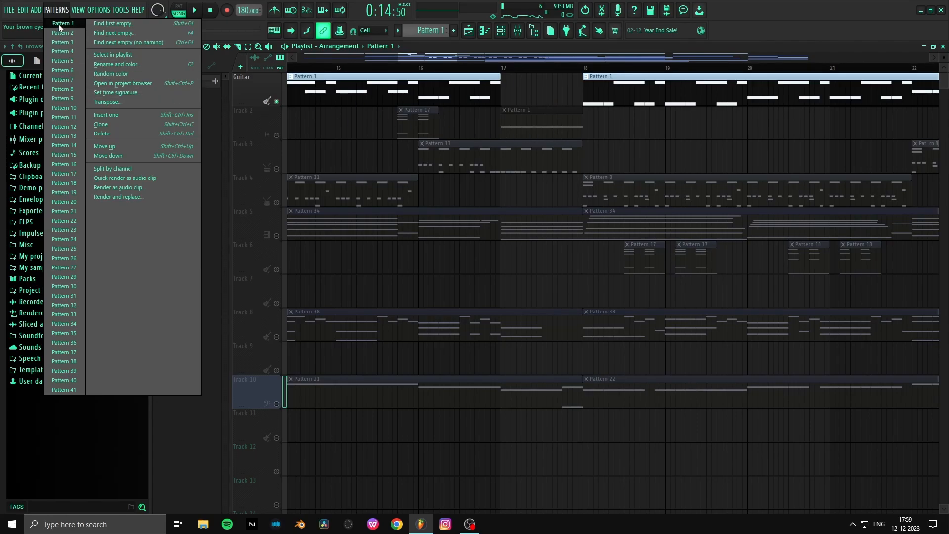
click(508, 86)
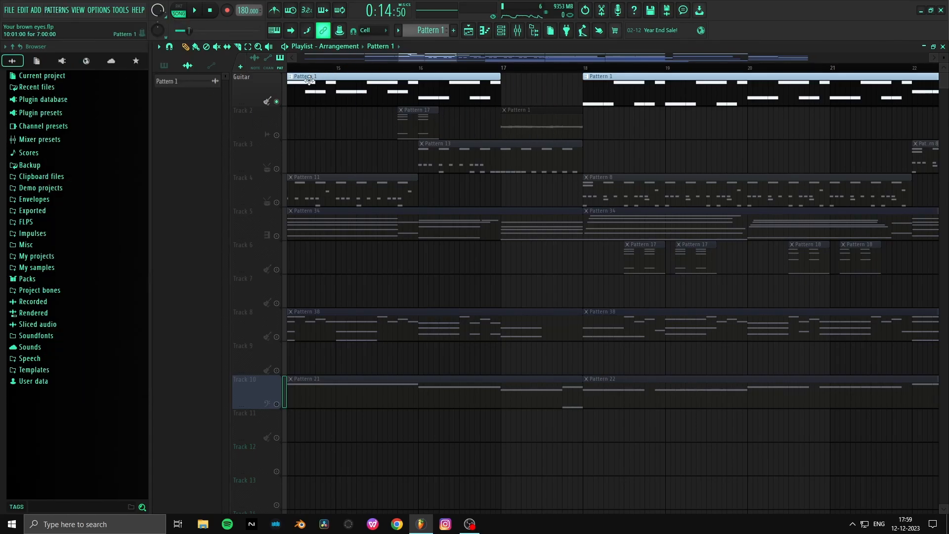
click(71, 11)
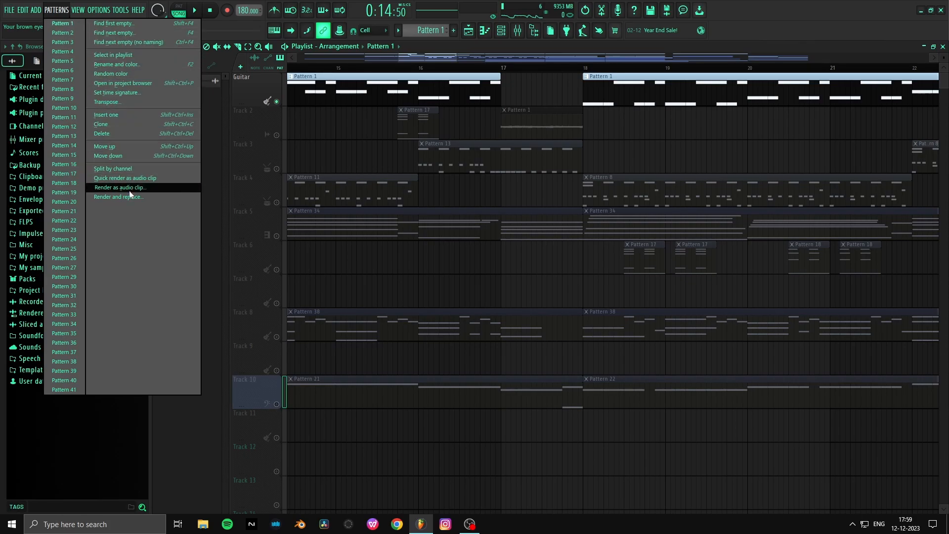
click(681, 134)
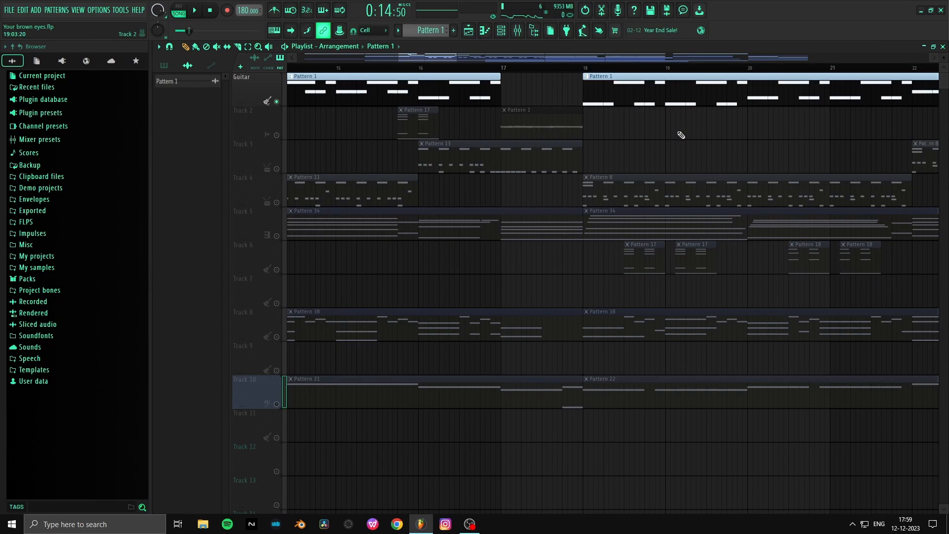
- Check the reverse setting of the Pattern 1 audio clip, and play Track 2 solo from bar 17
double_click(524, 123)
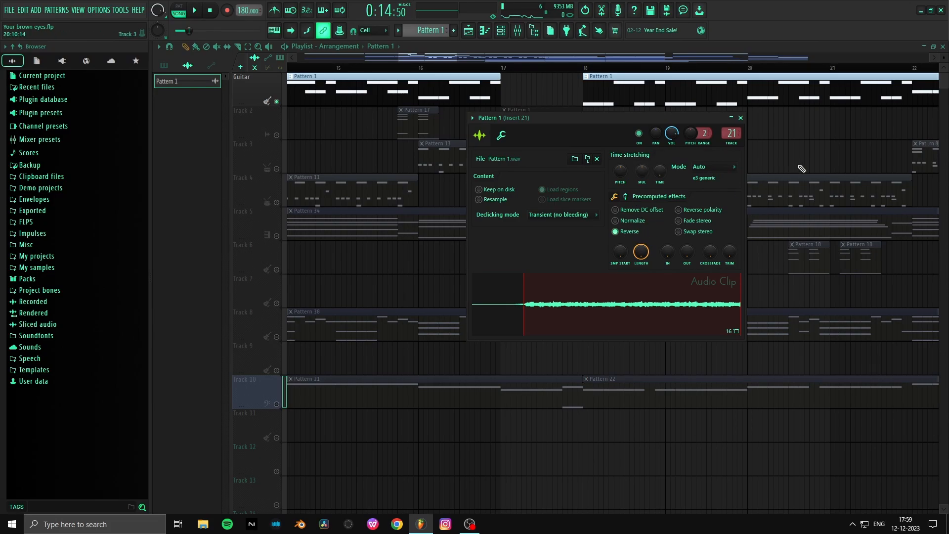
key(Escape)
right_click(276, 136)
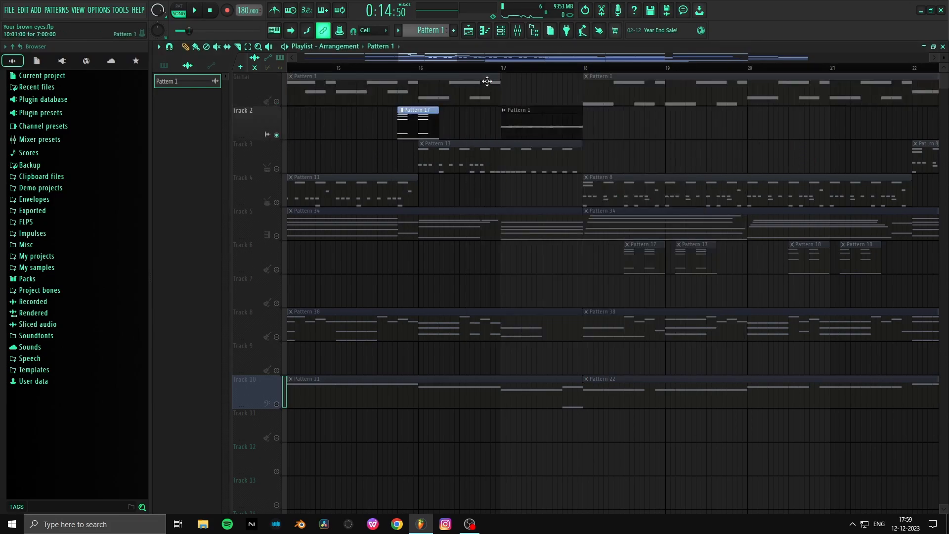
click(507, 68)
key(space)
scroll(505, 69, down, 3)
key(space)
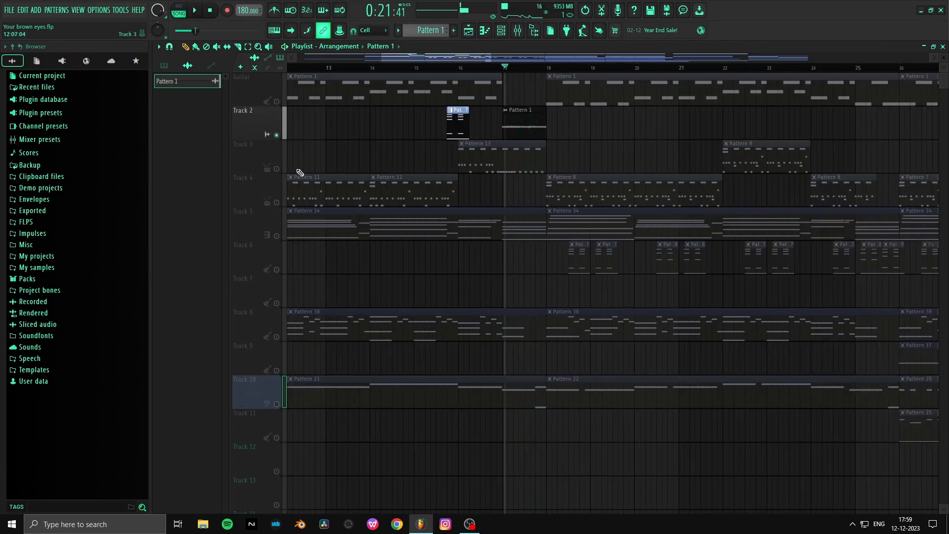
- Solo Track 4 and play its Pattern 11 drum clips from bar 10
scroll(326, 74, down, 6)
scroll(331, 73, up, 4)
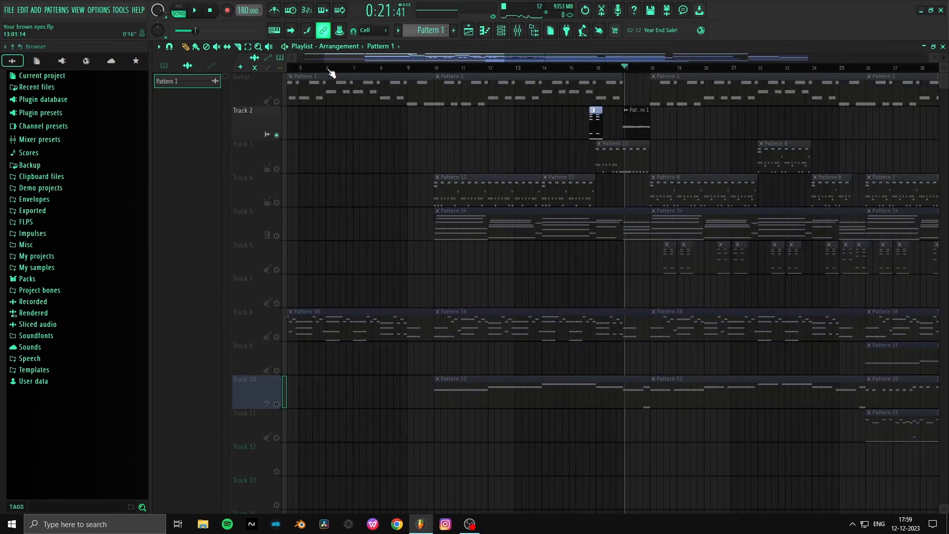
click(429, 68)
click(438, 70)
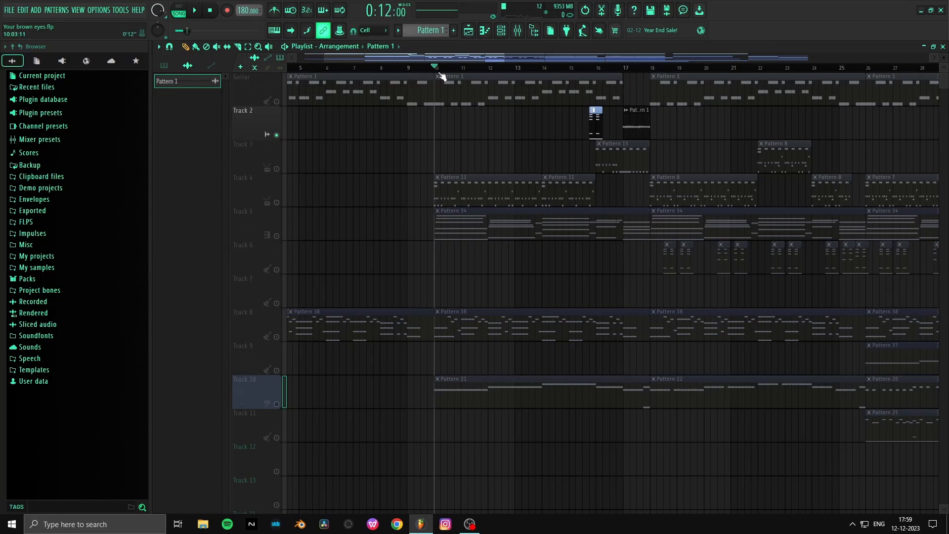
click(266, 199)
key(space)
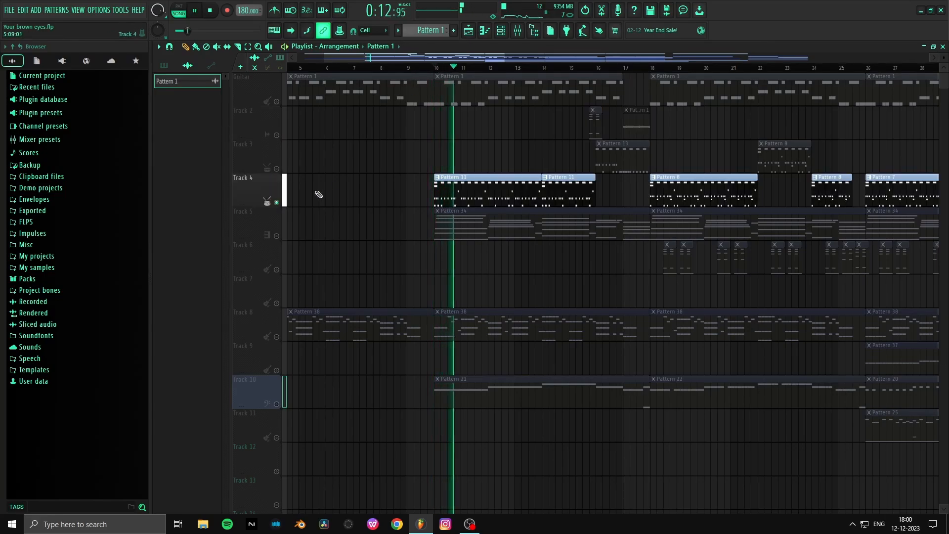
scroll(496, 74, up, 3)
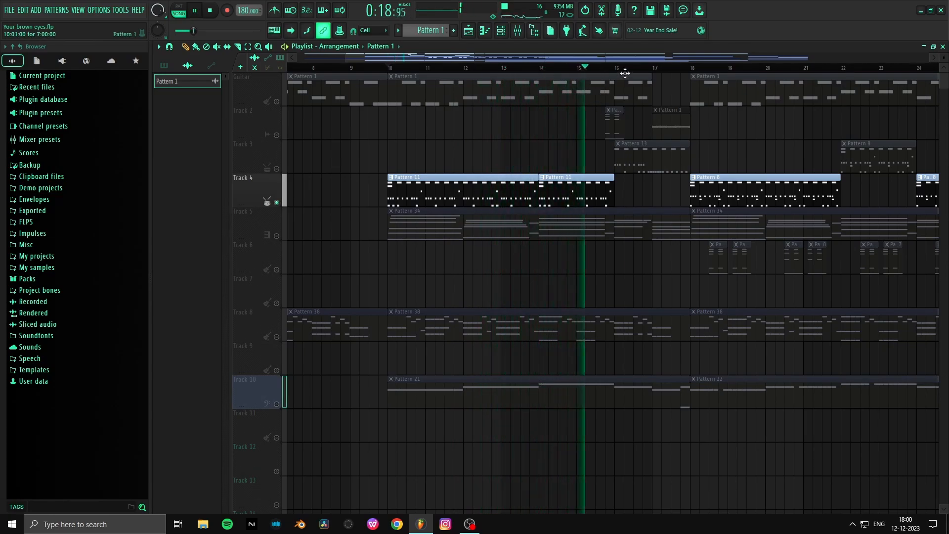
scroll(633, 75, down, 3)
key(space)
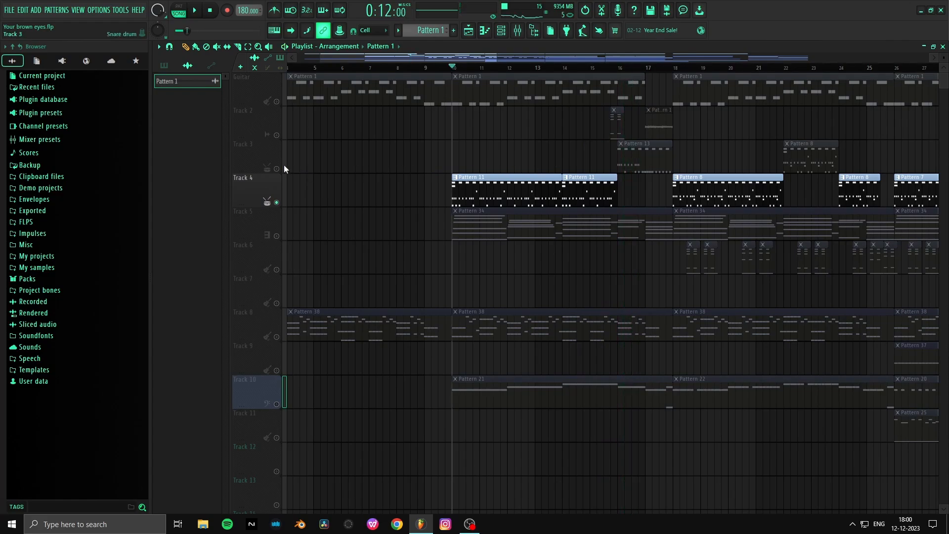
- Enable Track 3 alongside the soloed Track 4 and play both drum tracks from about bar 16
key(space)
click(620, 69)
scroll(627, 72, down, 3)
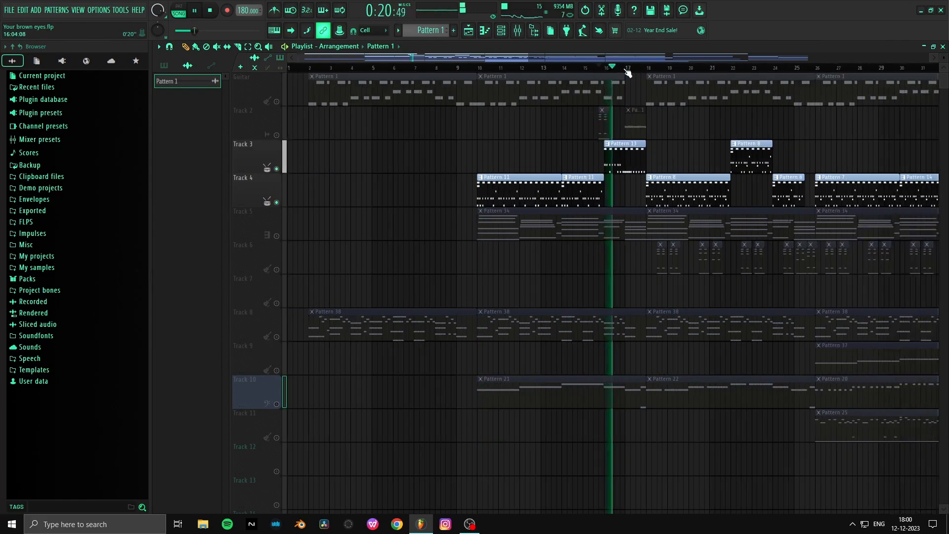
scroll(628, 73, up, 3)
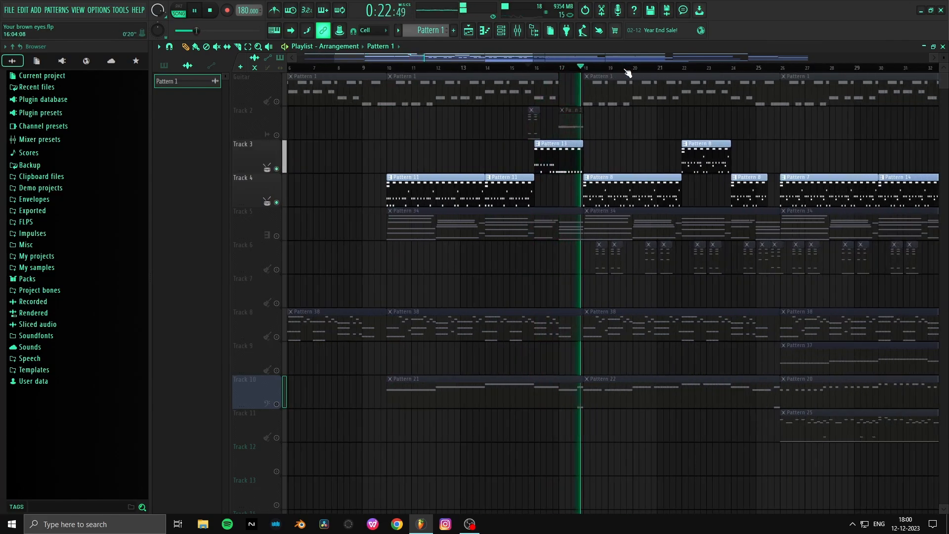
scroll(627, 72, down, 1)
scroll(627, 72, up, 1)
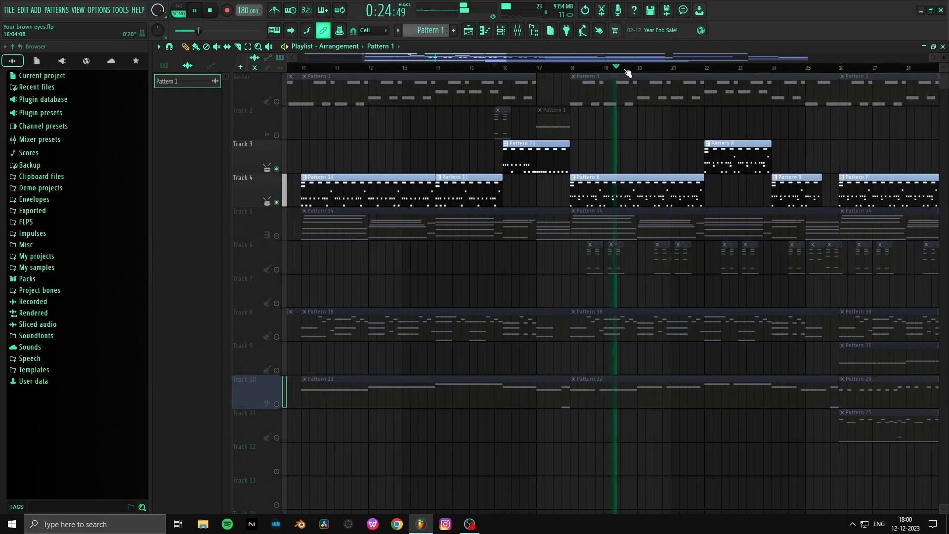
scroll(627, 73, down, 2)
scroll(628, 72, down, 1)
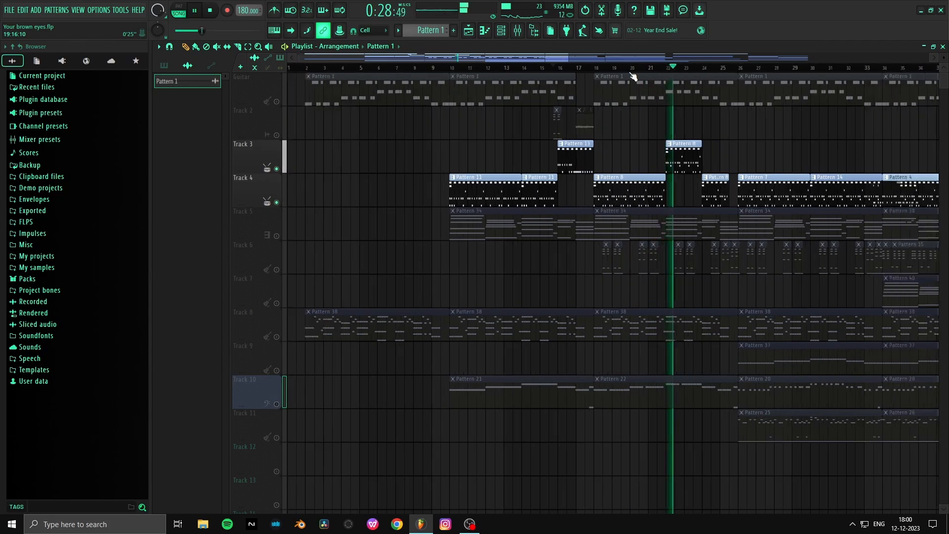
scroll(632, 75, down, 1)
key(space)
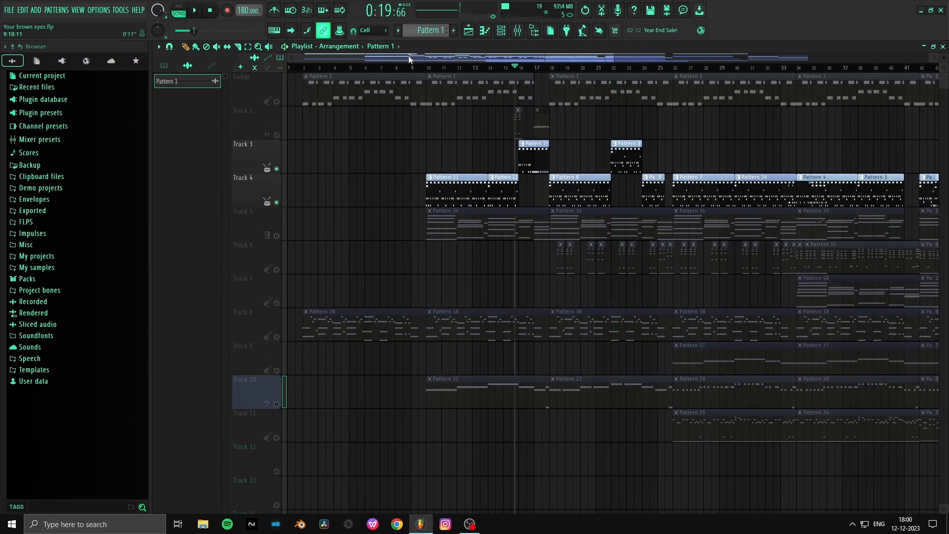
- Solo Track 5 and play its Pattern 34 clip briefly from bar 10
click(426, 62)
scroll(428, 67, up, 4)
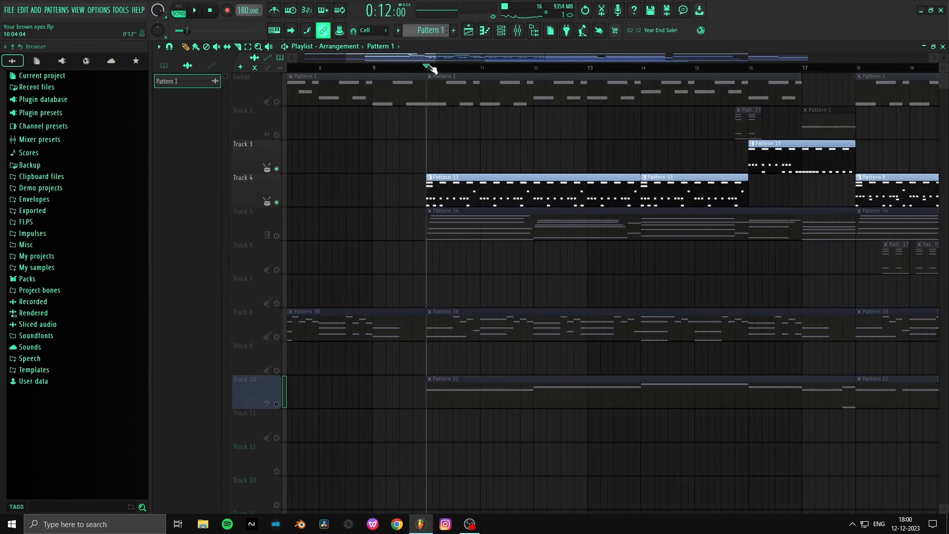
click(271, 236)
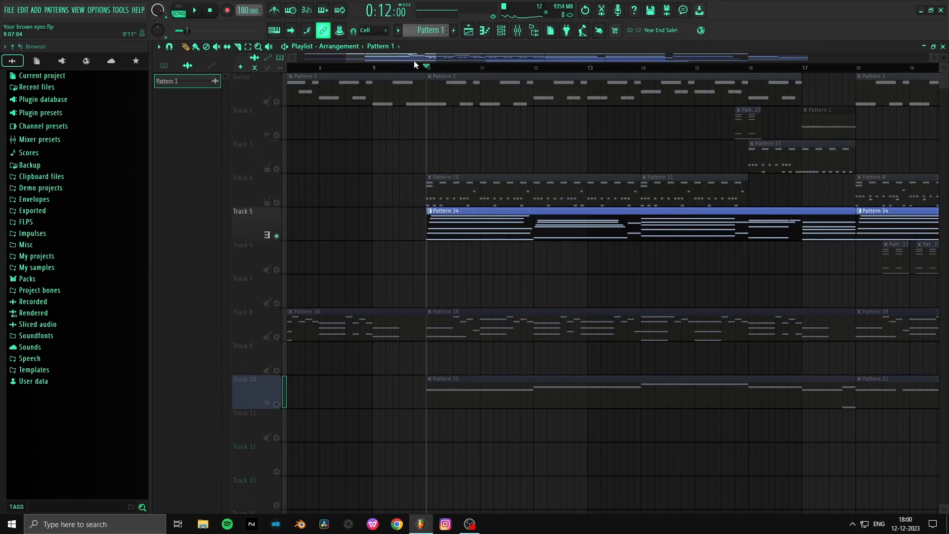
scroll(418, 70, up, 1)
key(space)
scroll(417, 71, up, 1)
key(space)
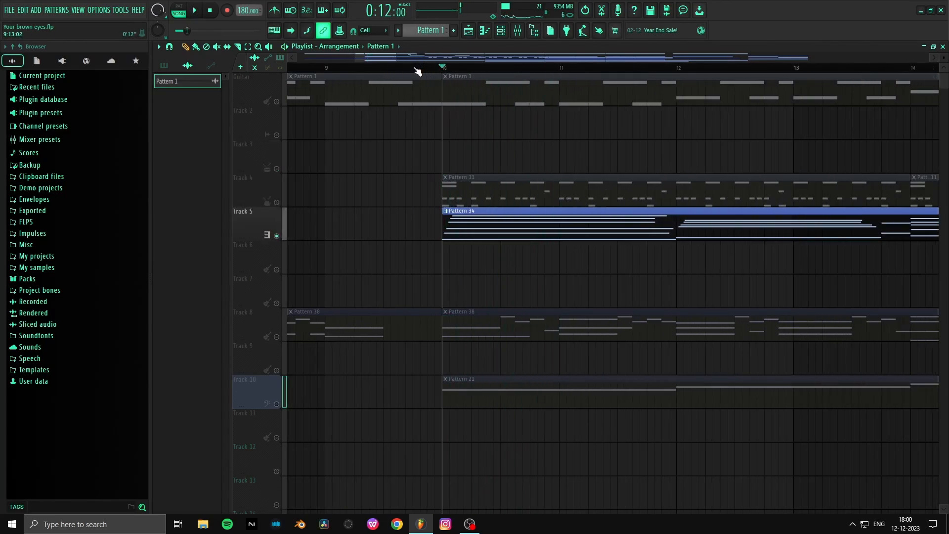
- Open the Guitar track's Pattern 1 in the piano roll and select all its notes below the repeated F#5
scroll(479, 186, down, 2)
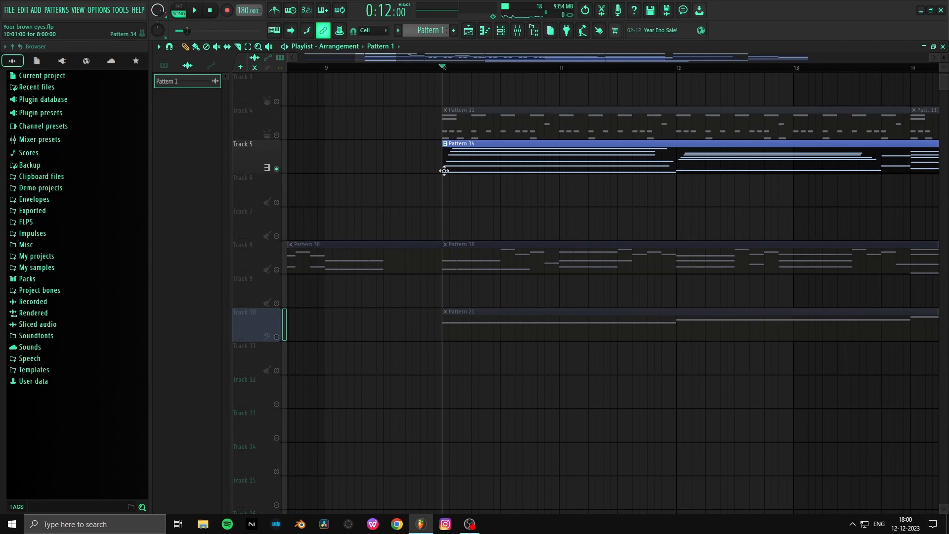
scroll(464, 148, up, 2)
double_click(475, 89)
scroll(480, 79, down, 2)
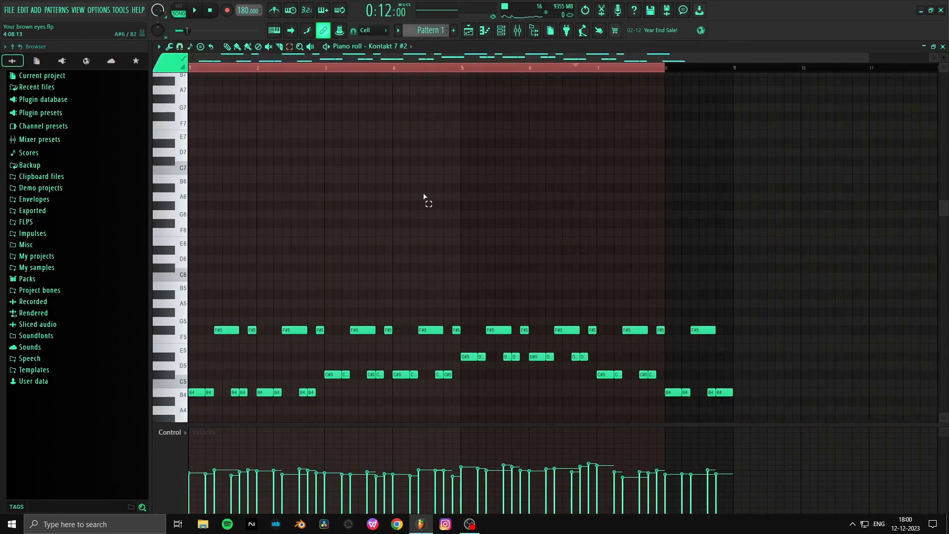
scroll(426, 208, down, 4)
drag(199, 233, 699, 306)
drag(727, 211, 4, 350)
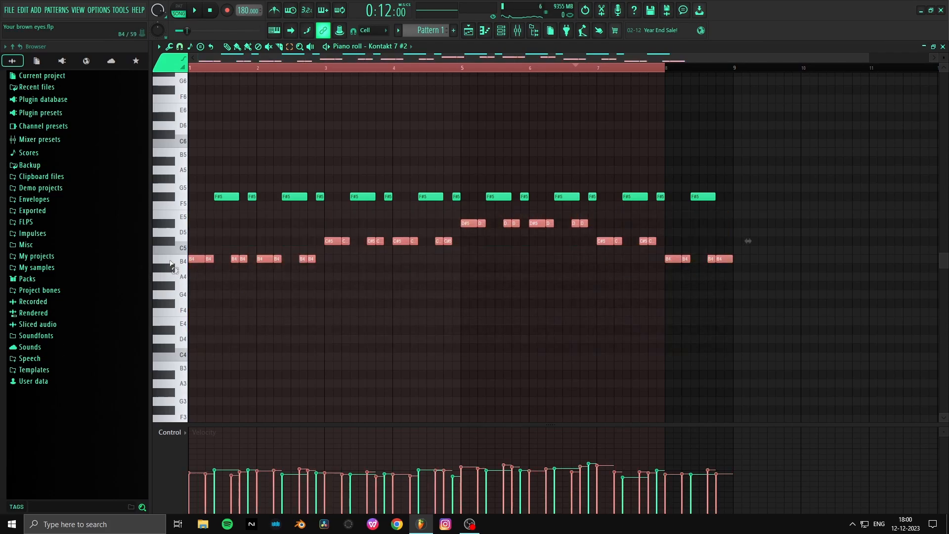
- Audition the pitches of the lower guitar notes, B4, C#5 and D#5, on the piano roll keyboard
click(170, 261)
click(172, 262)
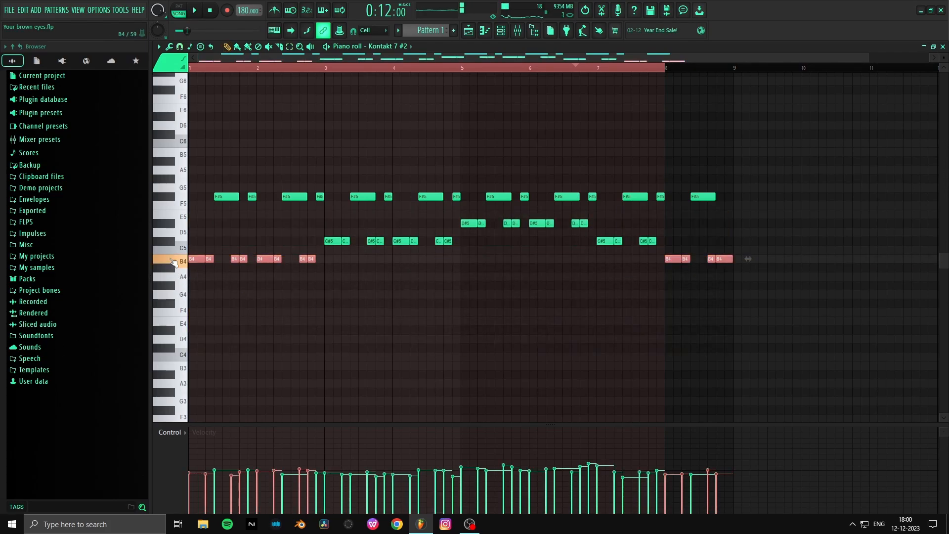
click(172, 261)
click(176, 244)
click(169, 225)
click(171, 246)
- Return to the playlist and open Track 5's Pattern 34 in the piano roll to examine its chords
click(477, 32)
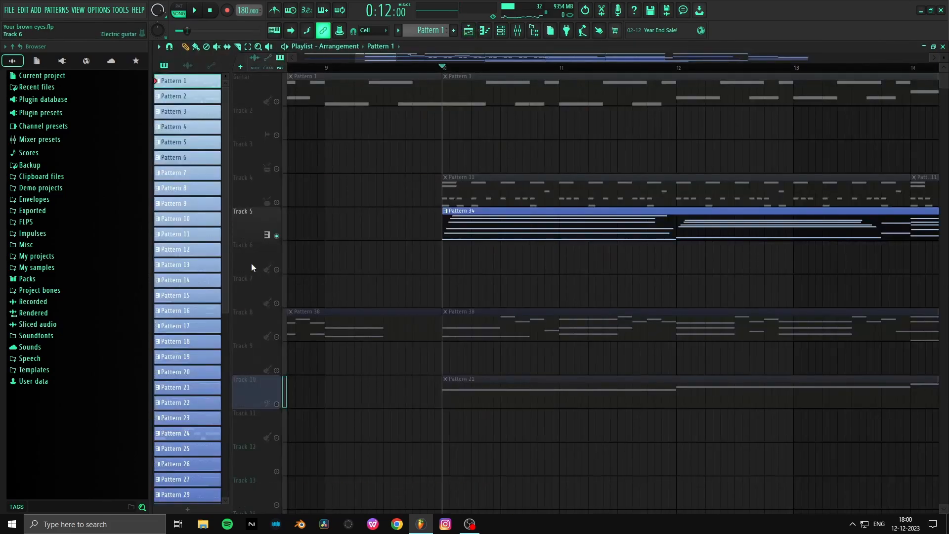
right_click(278, 236)
double_click(492, 227)
scroll(282, 303, down, 2)
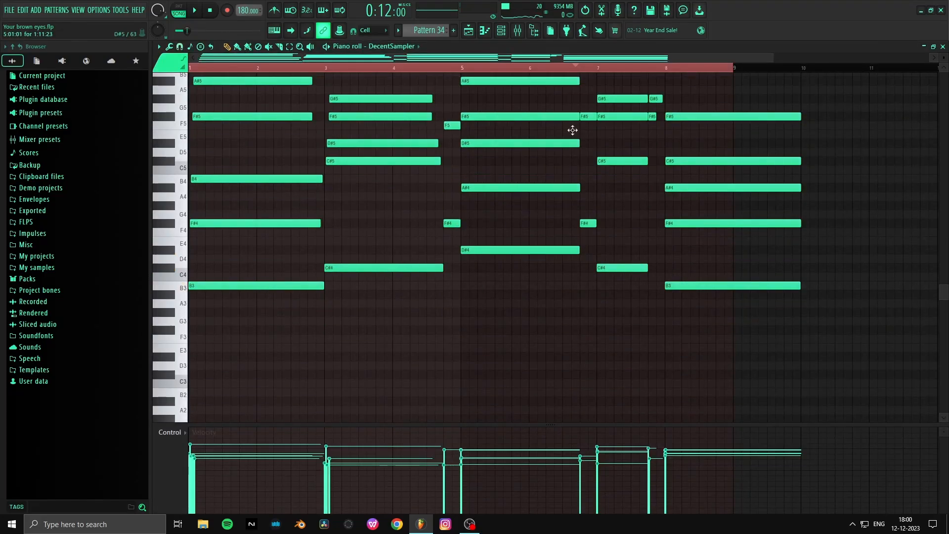
scroll(377, 190, up, 2)
scroll(355, 197, up, 2)
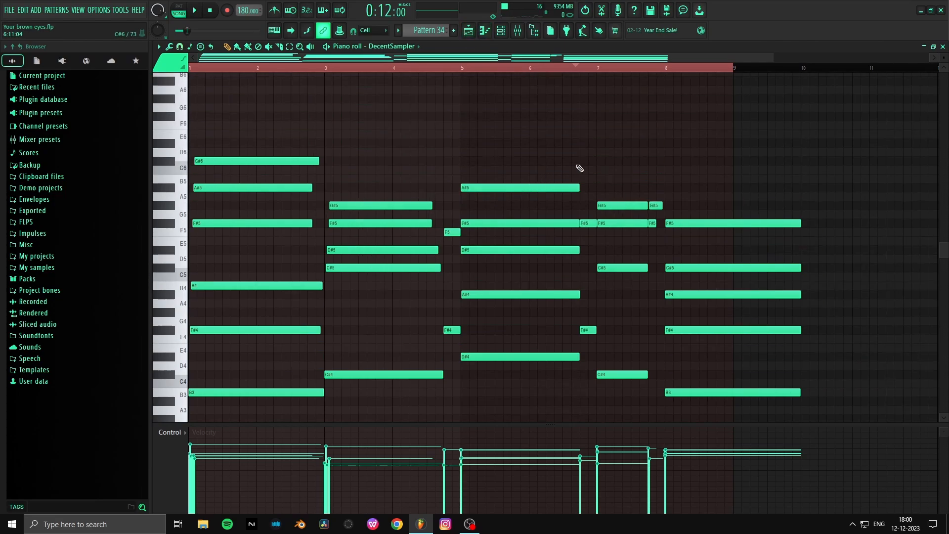
scroll(613, 161, down, 1)
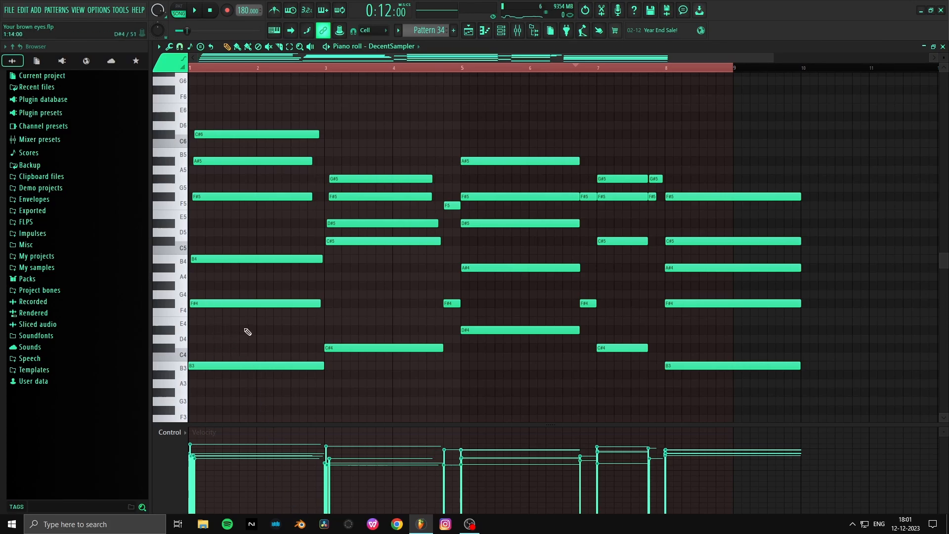
scroll(232, 250, down, 1)
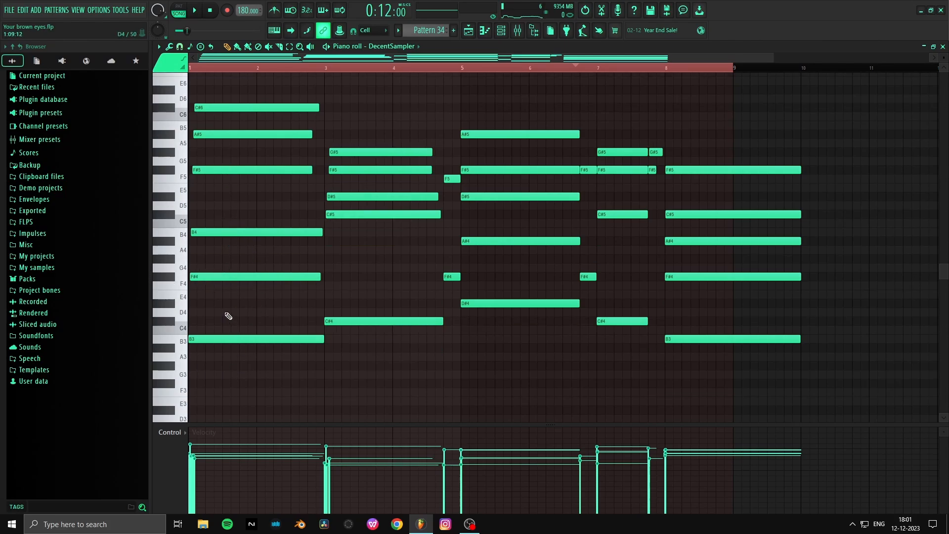
- Audition the first chord's F#4 and B3 notes, try the chord with an added C#5, and remove that note
click(222, 276)
click(206, 340)
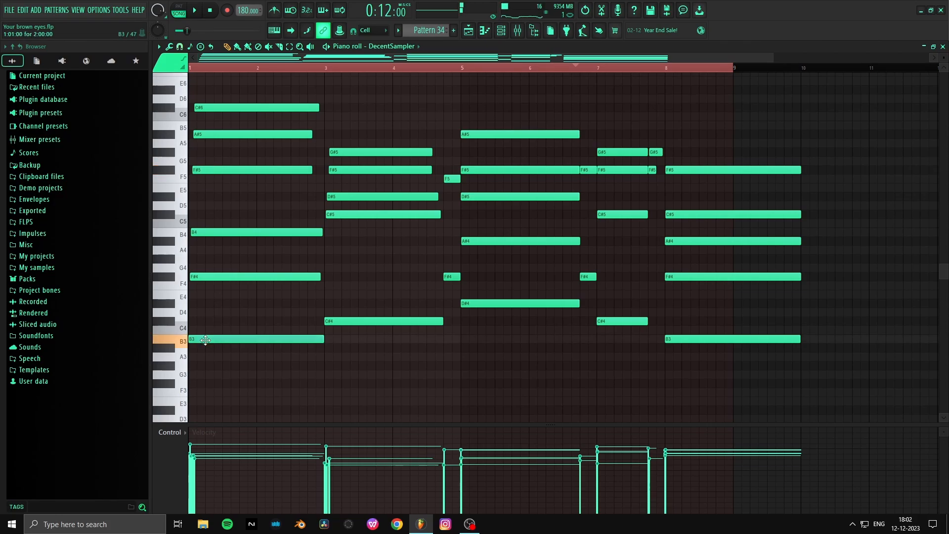
click(197, 214)
key(space)
right_click(198, 214)
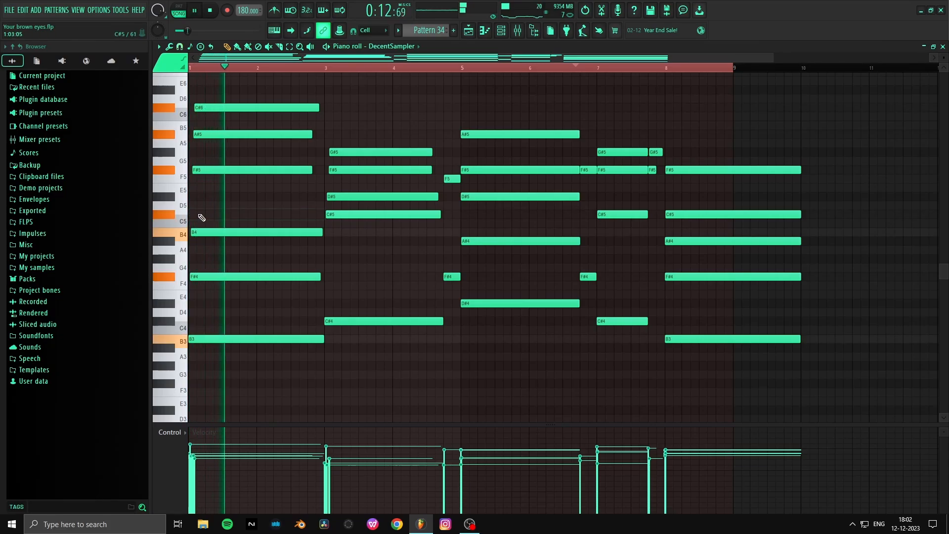
key(space)
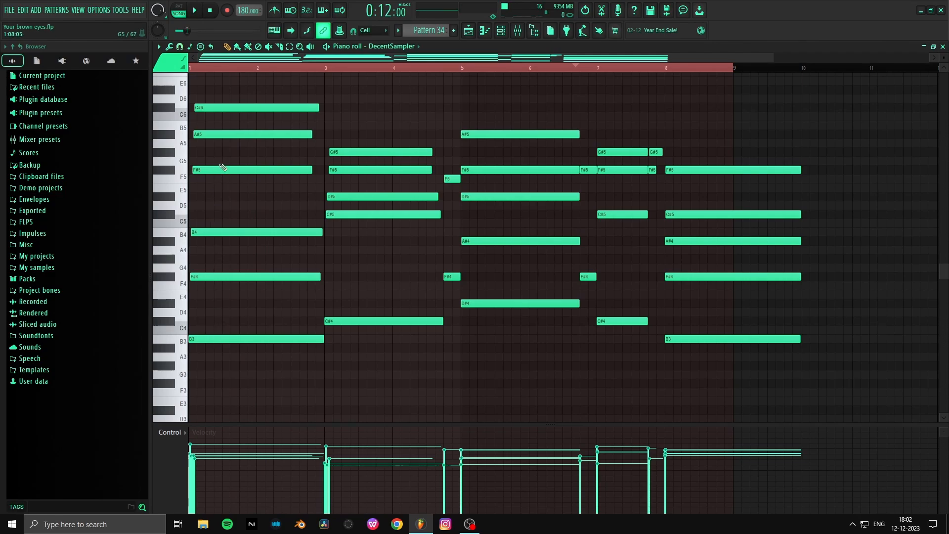
- Examine the second chord of Pattern 34 and play it briefly from bar 3 of the piano roll
scroll(236, 210, up, 1)
scroll(238, 218, up, 1)
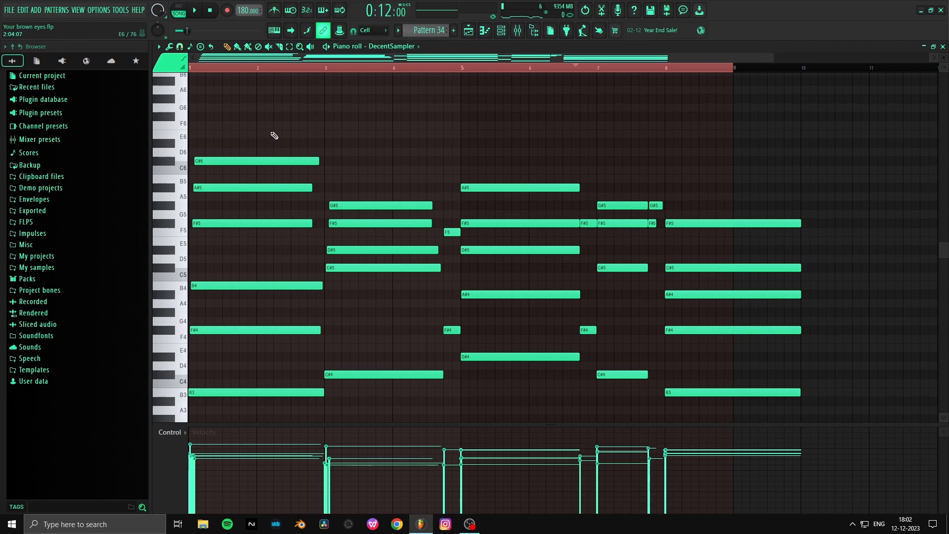
scroll(359, 191, down, 3)
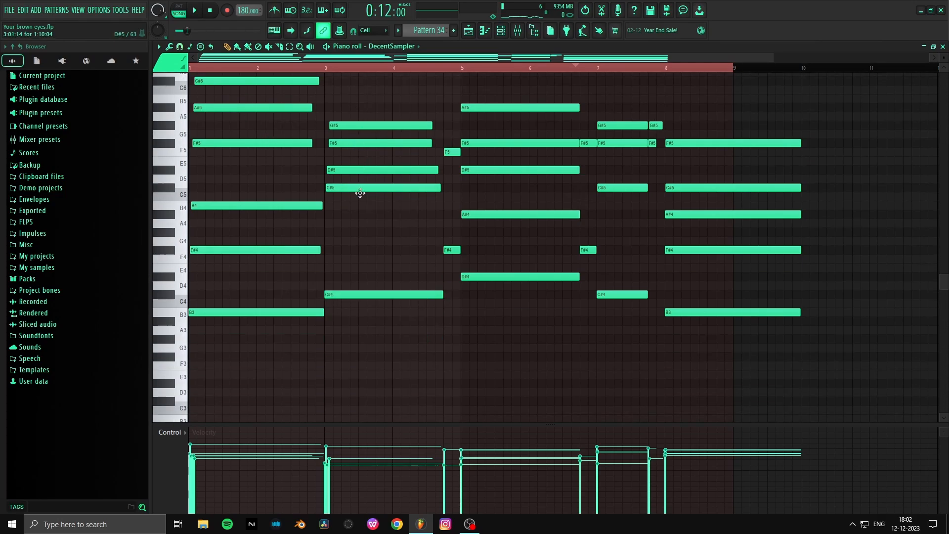
scroll(361, 225, up, 2)
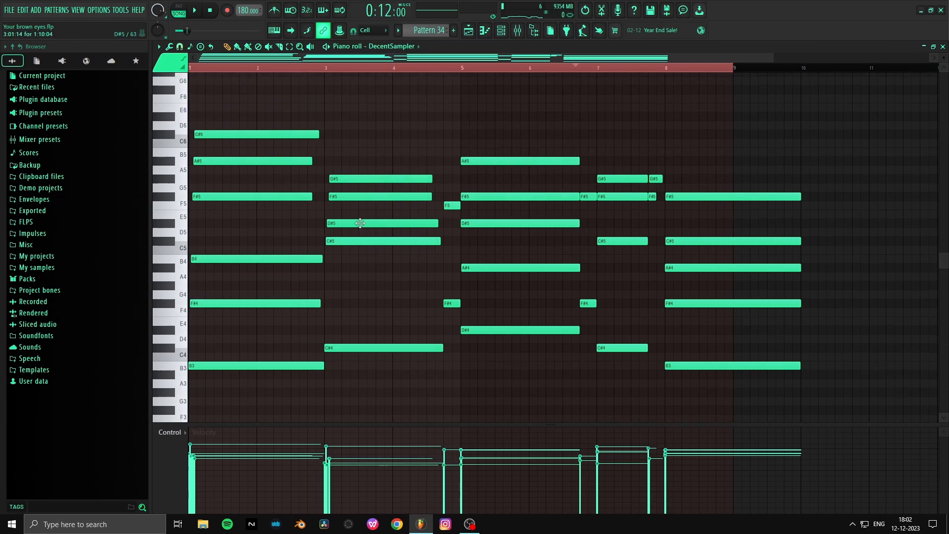
scroll(340, 69, up, 2)
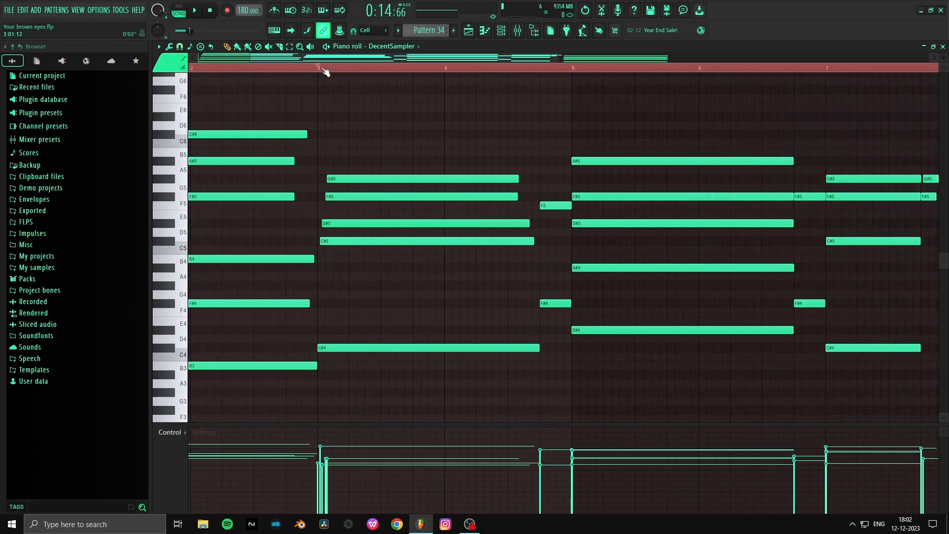
scroll(325, 72, up, 2)
scroll(325, 71, up, 1)
scroll(326, 72, down, 2)
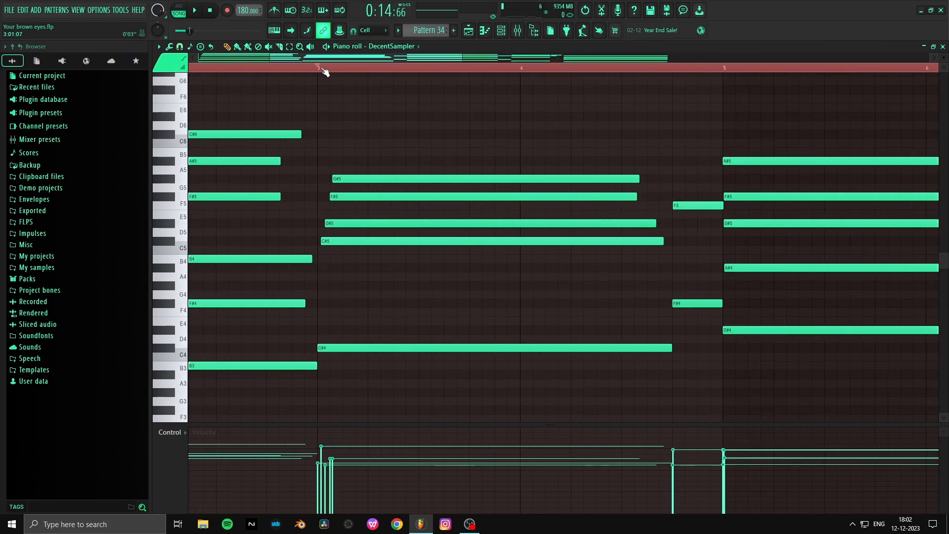
scroll(325, 72, up, 1)
scroll(325, 72, down, 1)
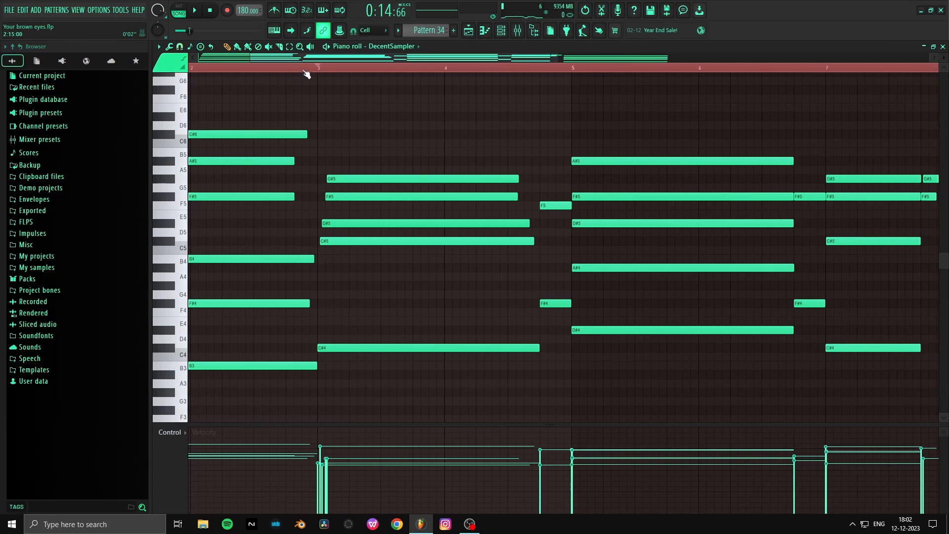
key(space)
key(space)
scroll(347, 74, down, 2)
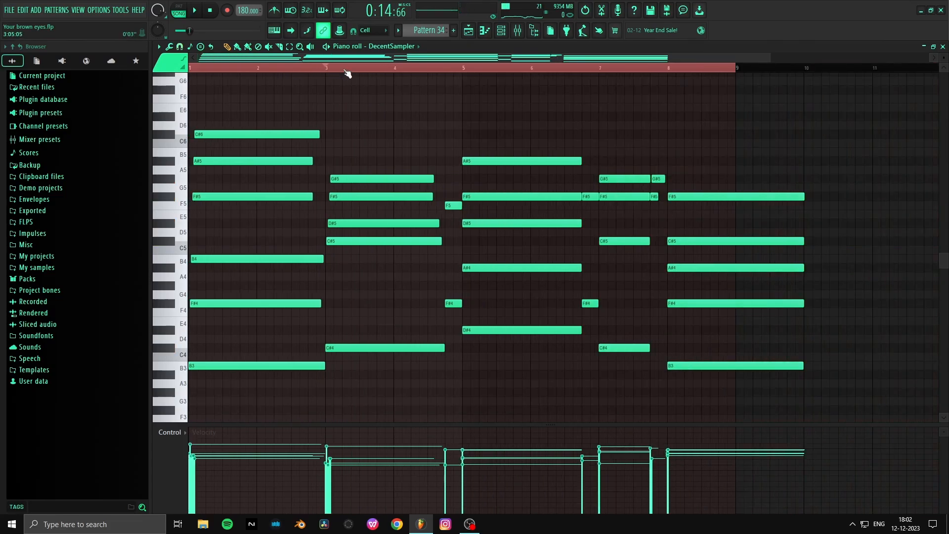
- Audition the first chord of Pattern 34 several times with the playback tool in the piano roll
scroll(347, 74, down, 1)
key(y)
click(241, 106)
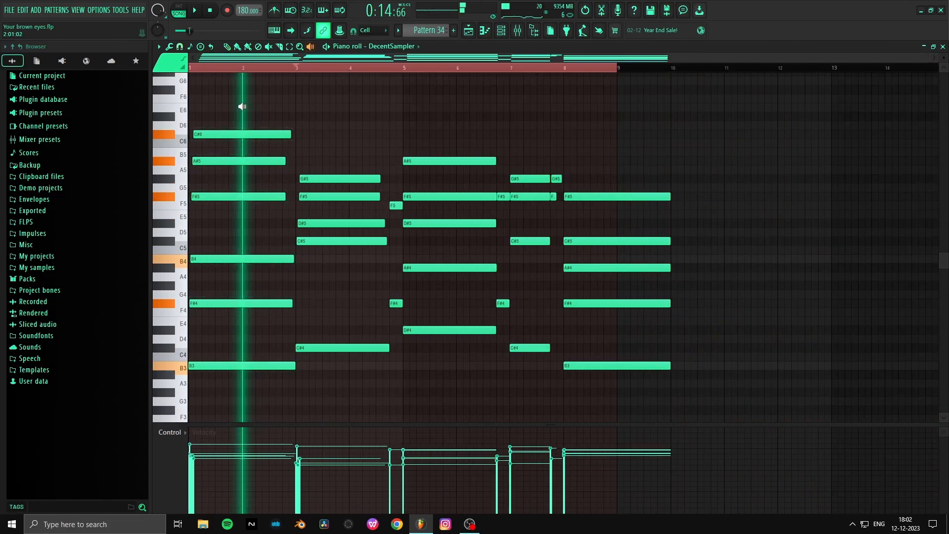
click(231, 173)
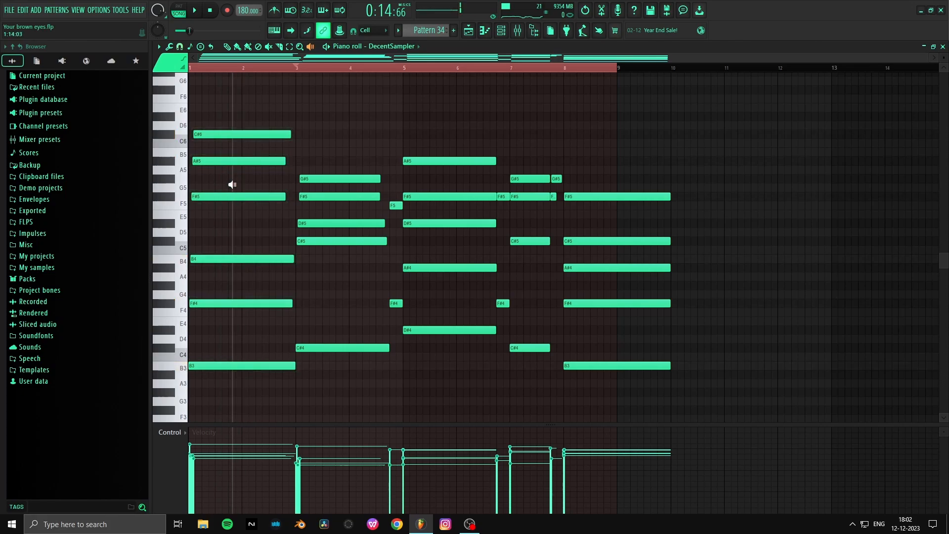
click(229, 186)
click(229, 186)
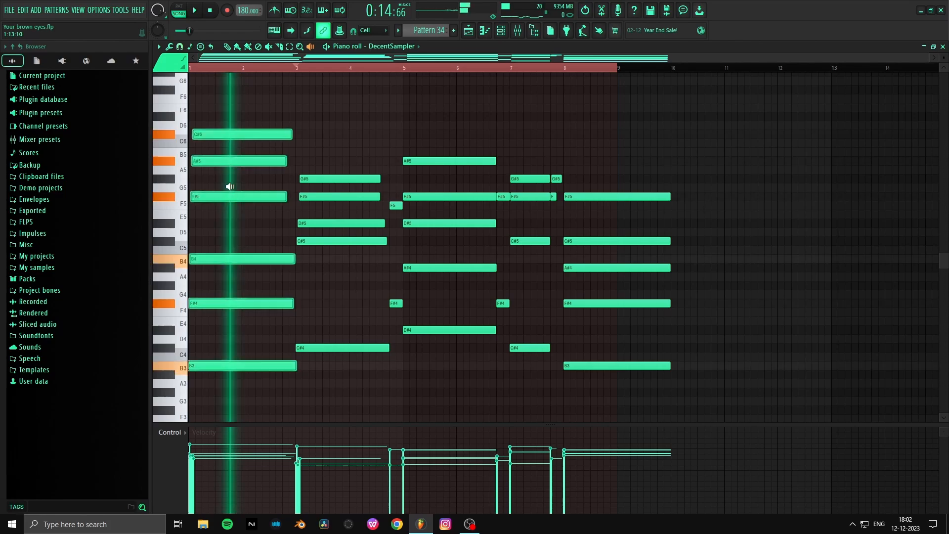
click(230, 187)
- Audition the second chord of Pattern 34, at bar 3, with the playback tool
click(322, 186)
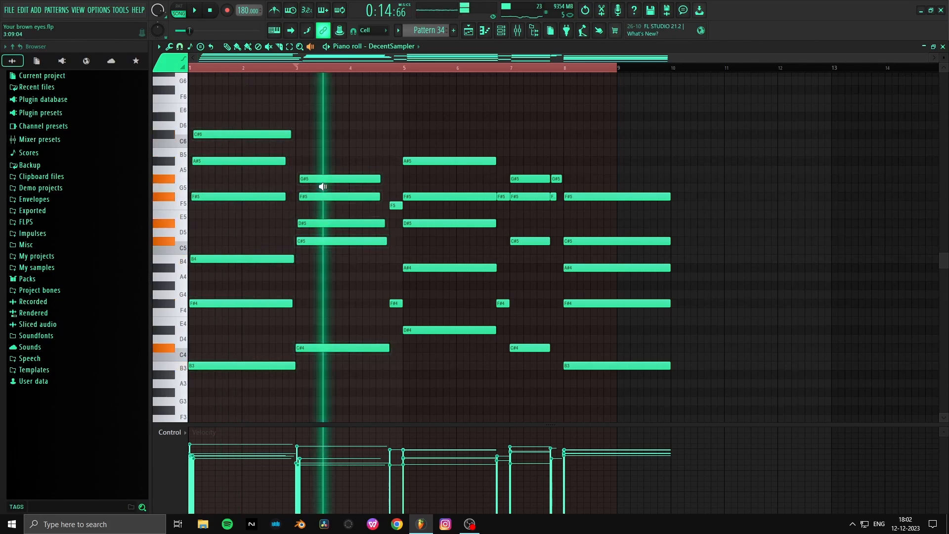
scroll(301, 70, up, 4)
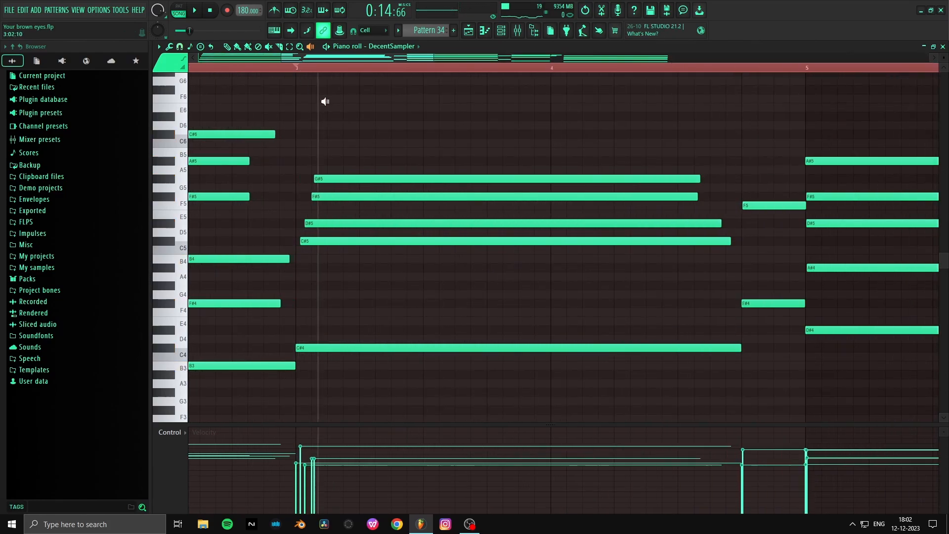
click(385, 157)
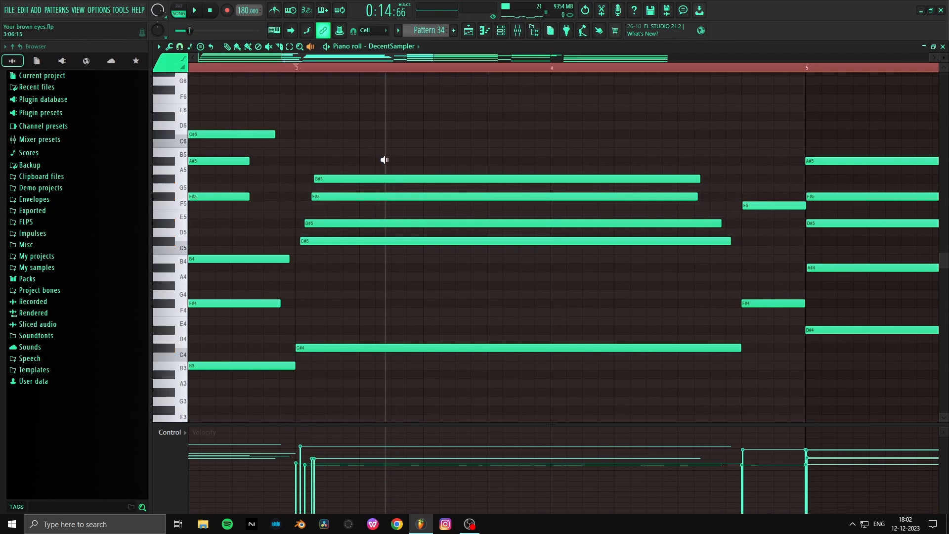
click(345, 204)
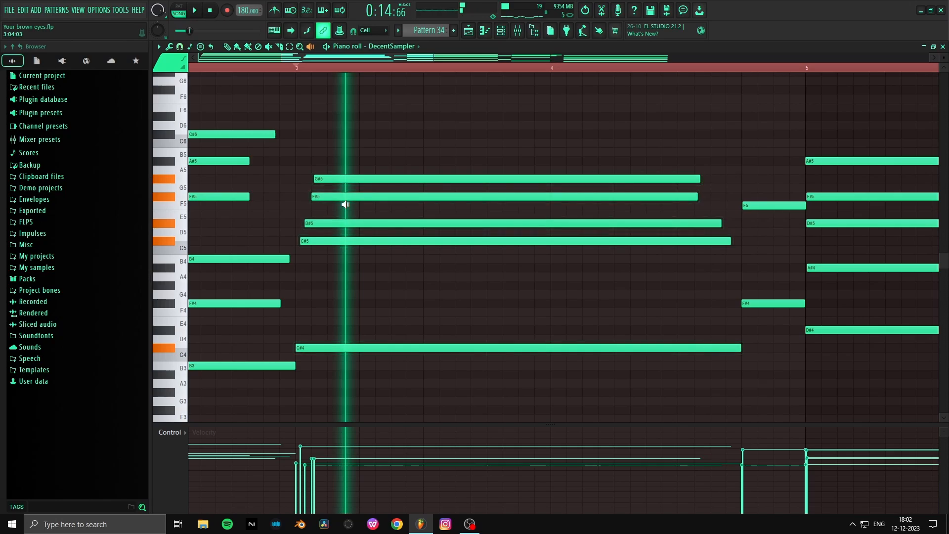
click(346, 205)
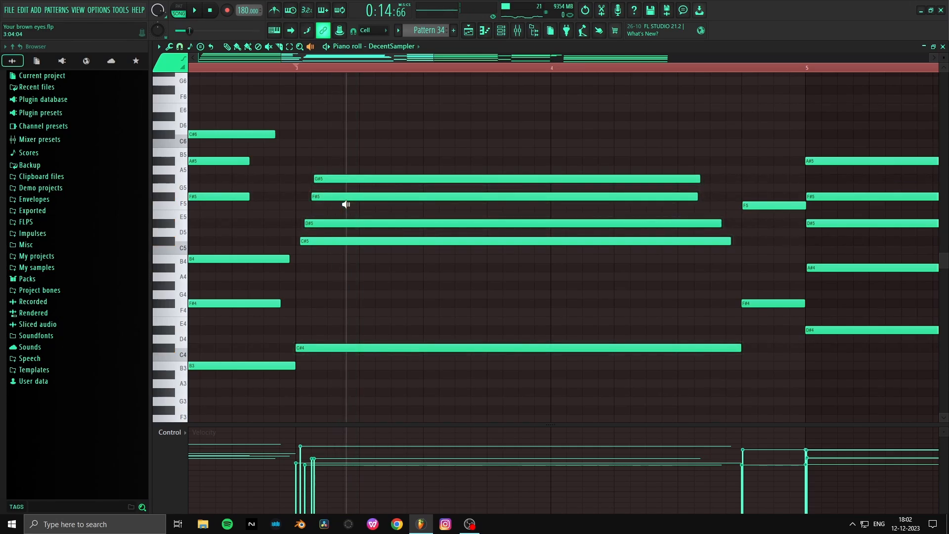
- Examine the note start offsets in the bar 3 chord, checking its C#5, D#5, F#5 and G#5 notes individually
key(p)
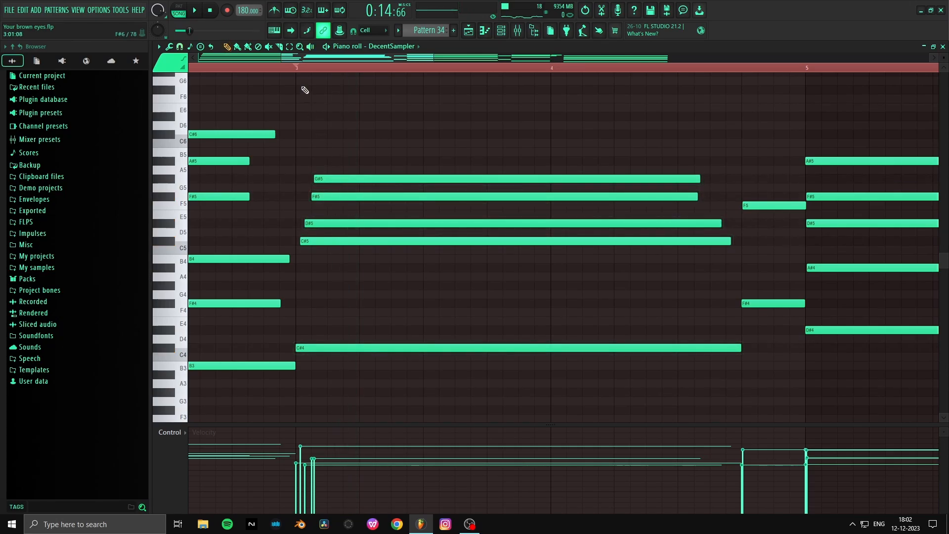
scroll(318, 70, up, 4)
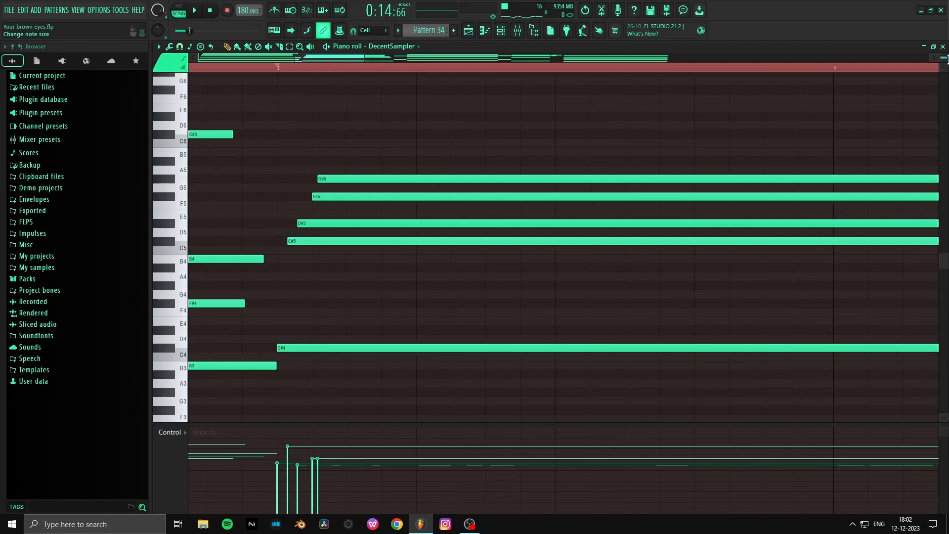
scroll(943, 58, up, 1)
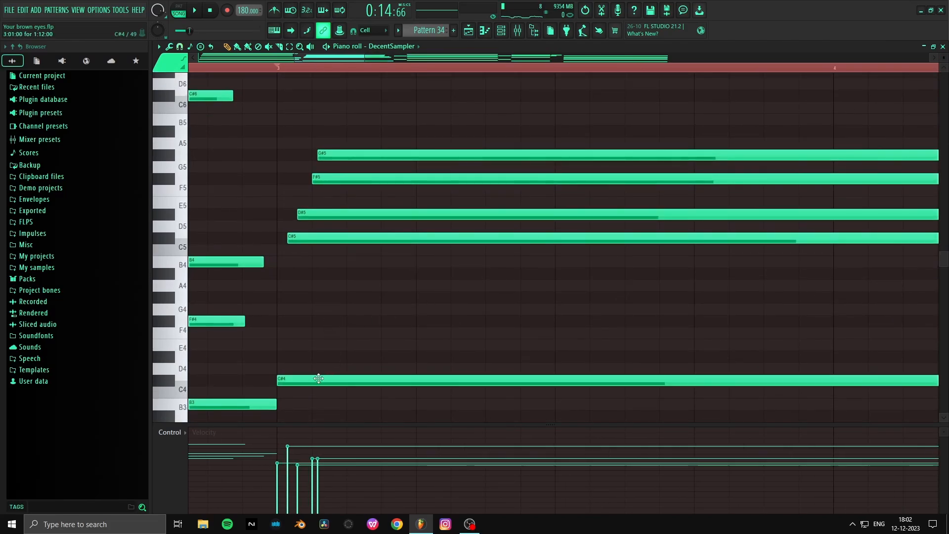
click(306, 236)
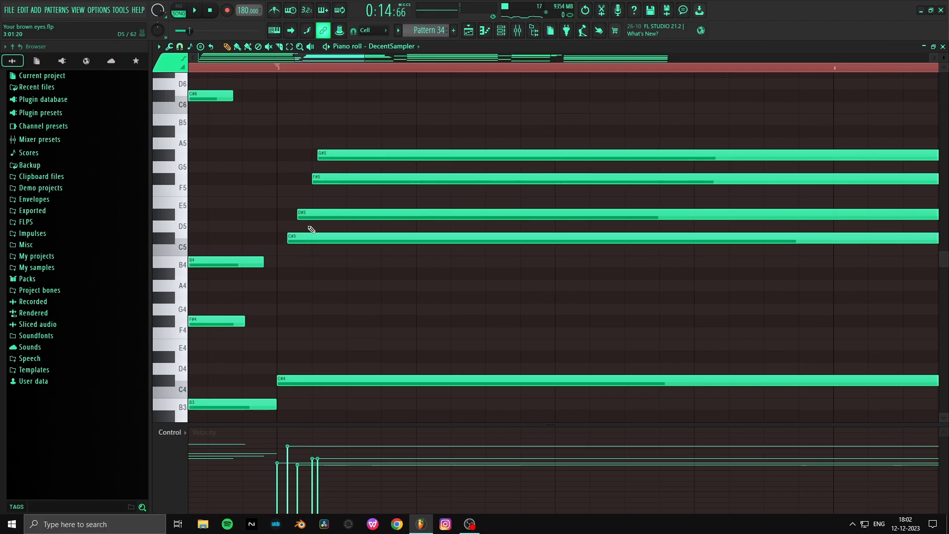
click(324, 179)
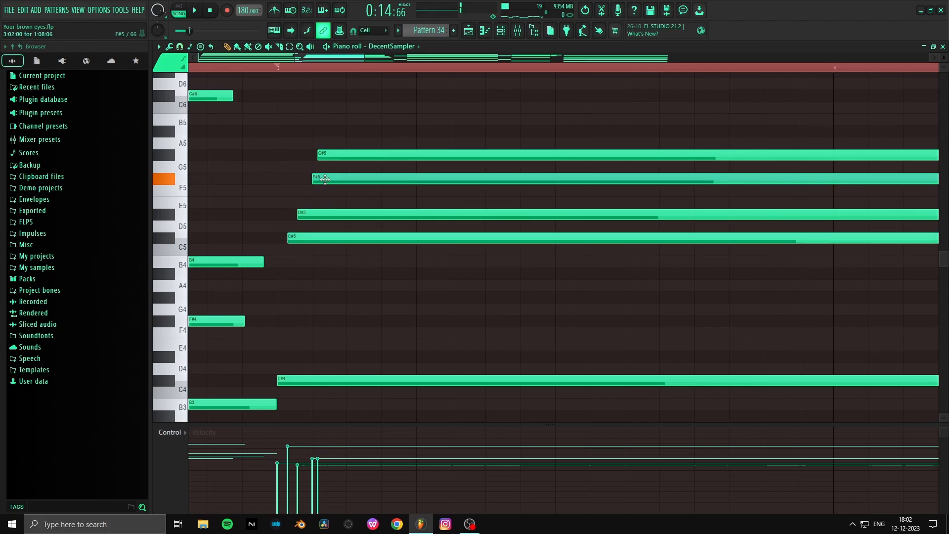
click(338, 153)
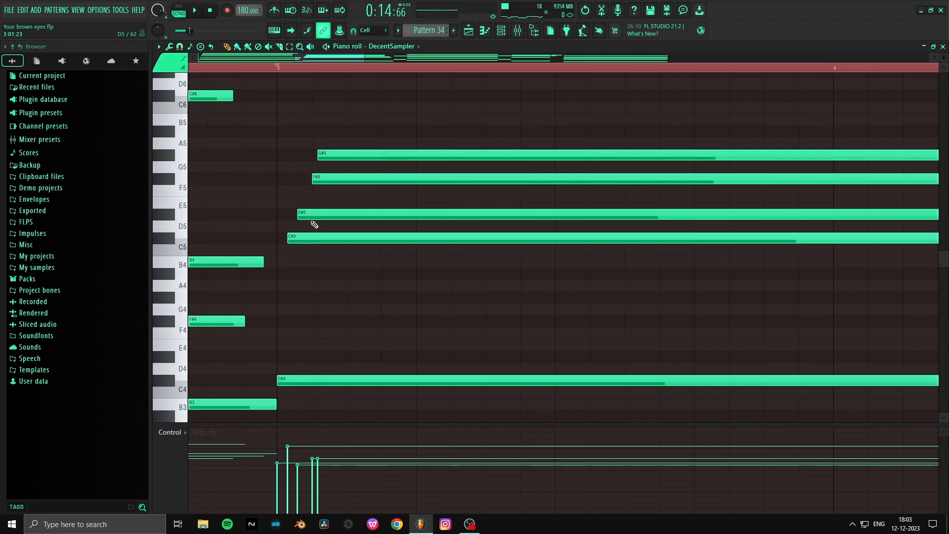
click(311, 214)
click(330, 178)
click(342, 180)
click(338, 210)
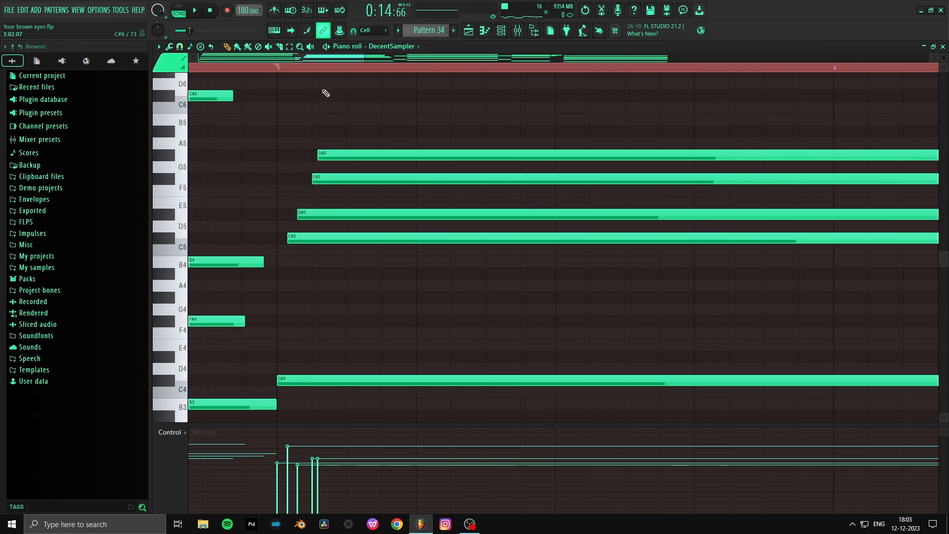
- Select the chord at bar 5 and strum it slightly with the Strumizer by lowering the start time strength, preserving note ends
scroll(326, 74, down, 5)
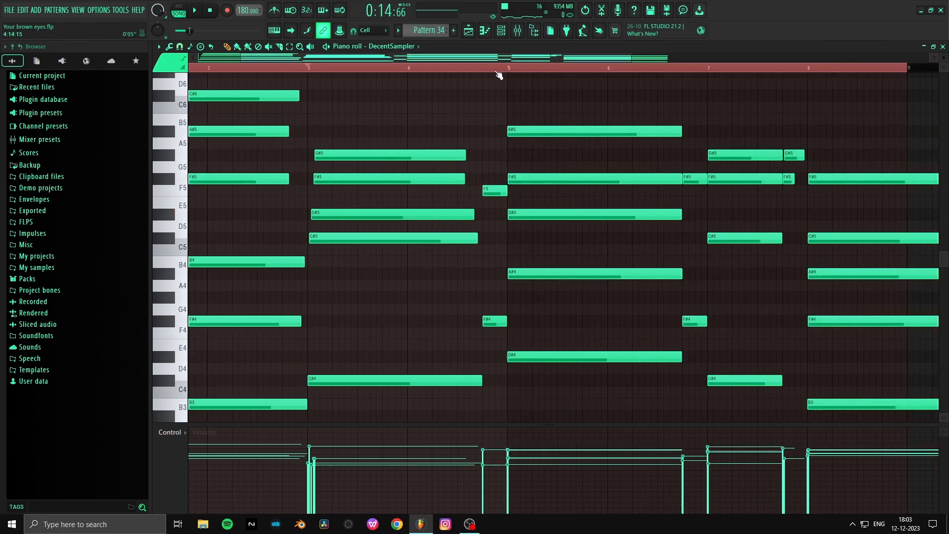
scroll(499, 74, up, 3)
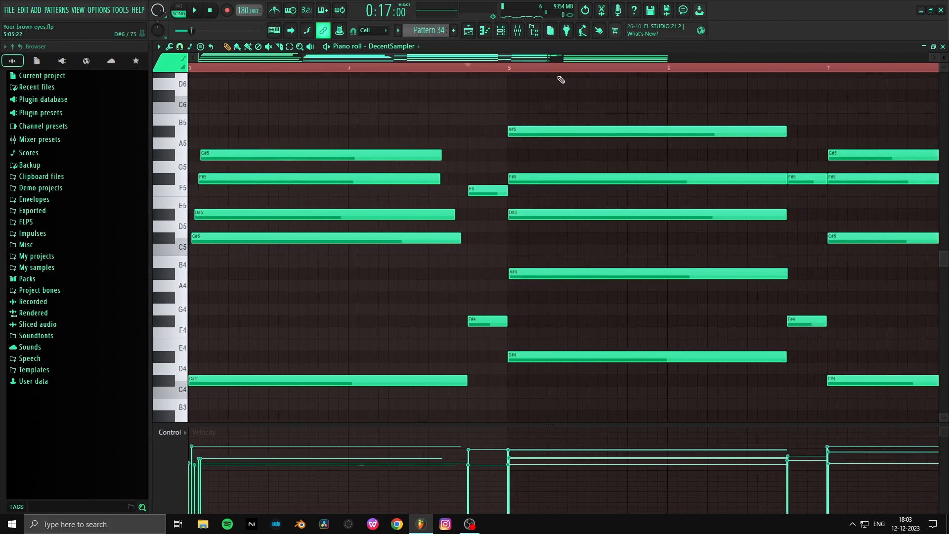
drag(572, 110, 512, 401)
key(alt+s)
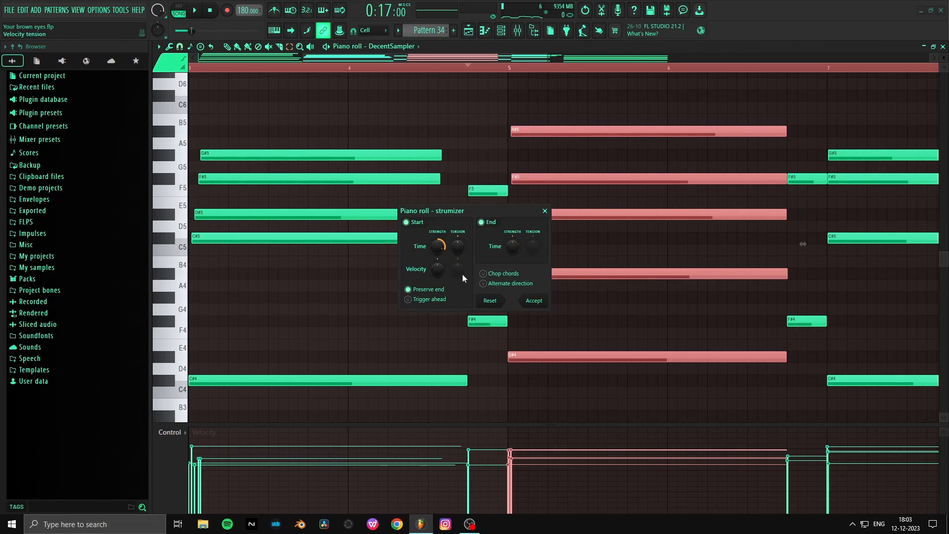
drag(439, 247, 439, 254)
click(534, 301)
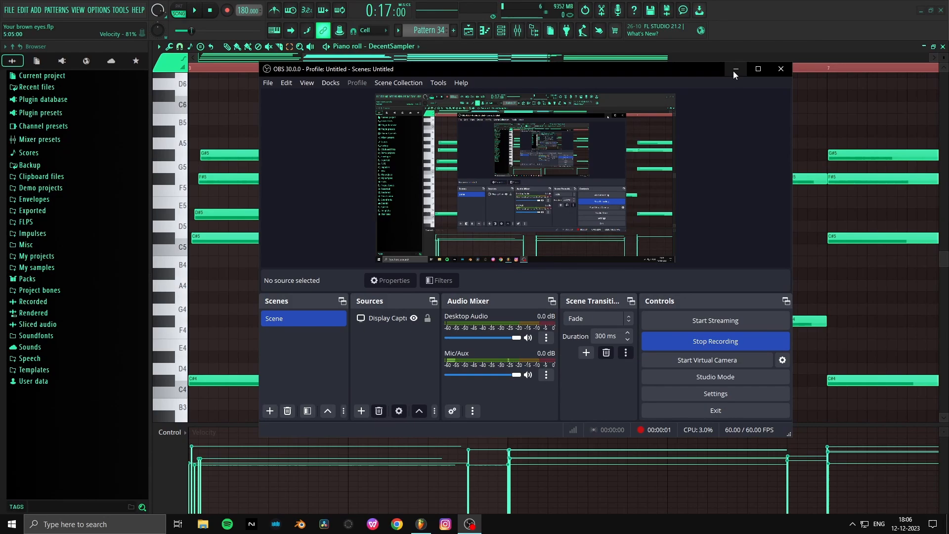
click(735, 70)
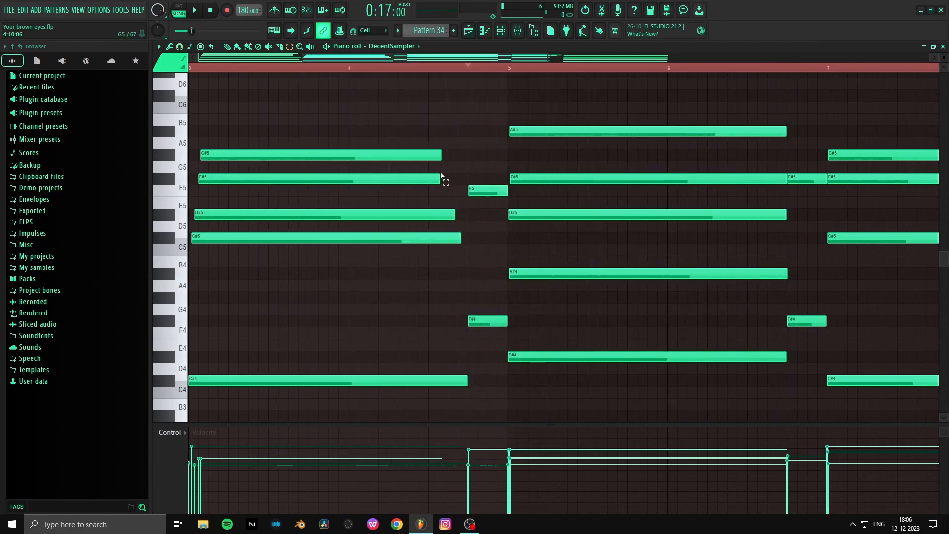
- Audition the strummed bar 5 chord and the following chord at bar 7 with the playback tool
key(y)
click(663, 213)
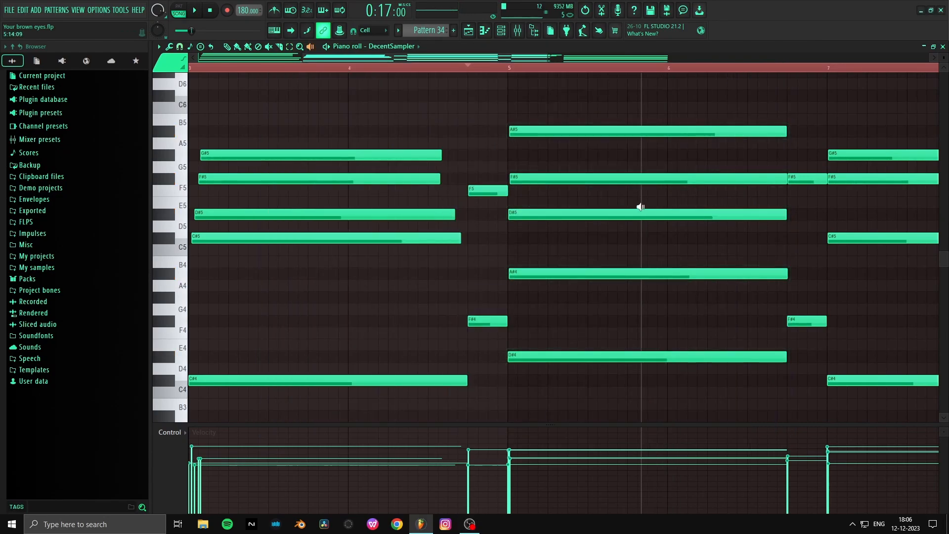
scroll(532, 72, up, 3)
scroll(532, 73, down, 6)
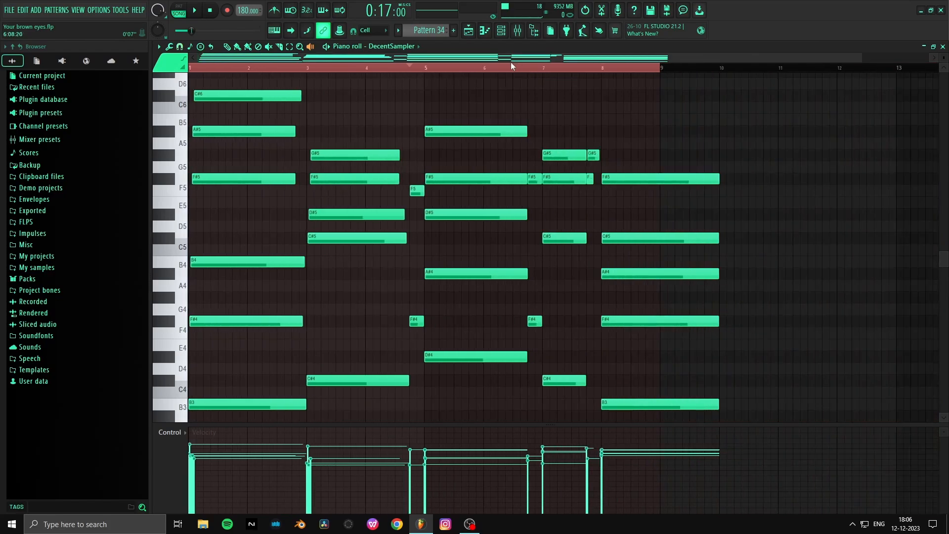
scroll(511, 65, up, 3)
click(479, 144)
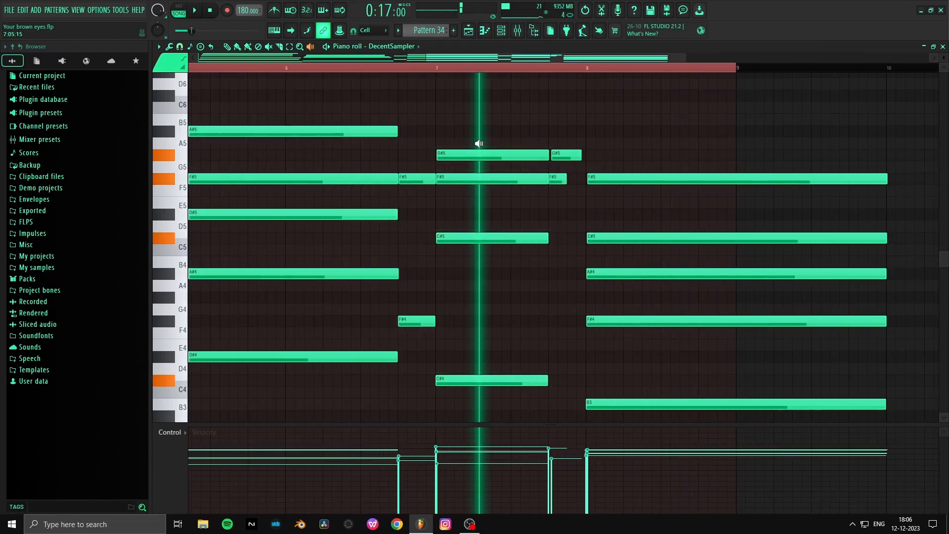
- Examine the voicing of the bar 7 chord in the piano roll and audition it again
scroll(480, 74, up, 3)
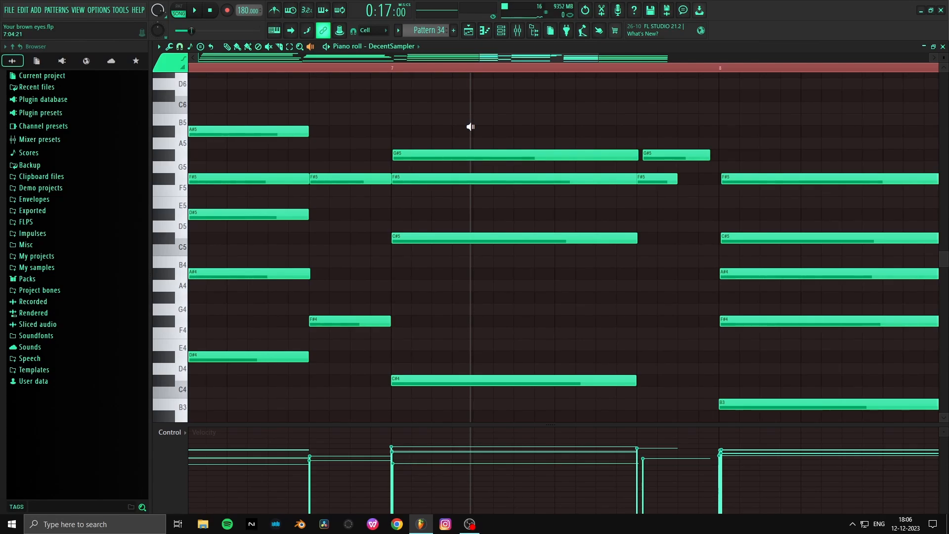
scroll(493, 319, up, 1)
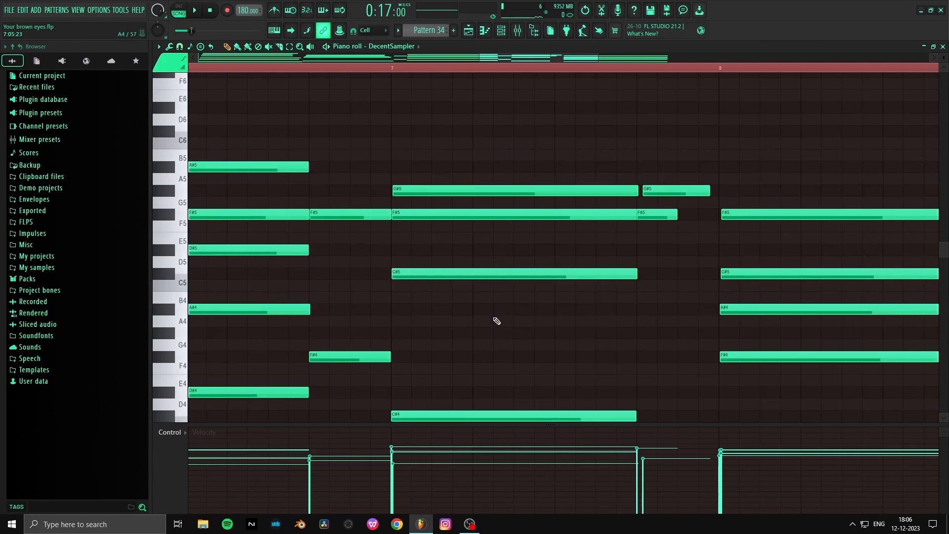
scroll(494, 319, up, 1)
scroll(496, 320, down, 1)
scroll(495, 321, down, 2)
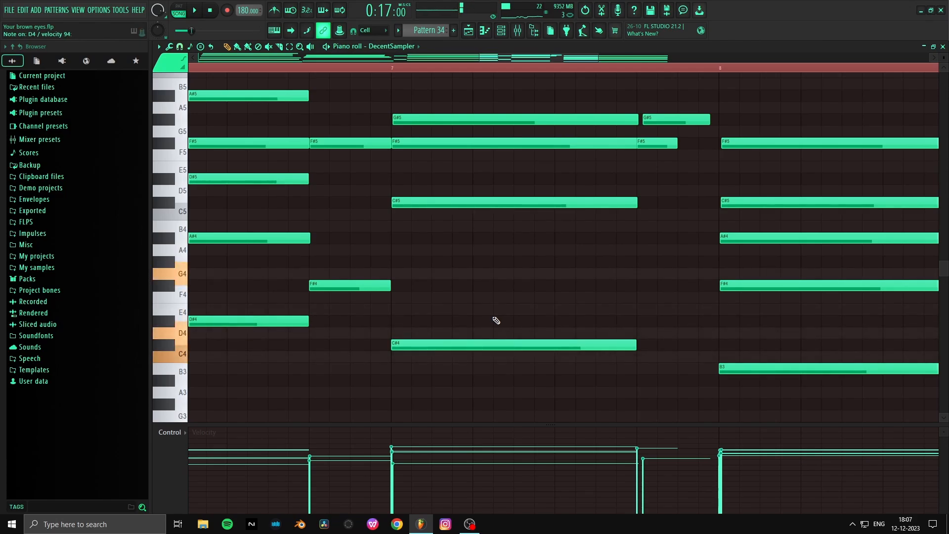
scroll(472, 157, up, 2)
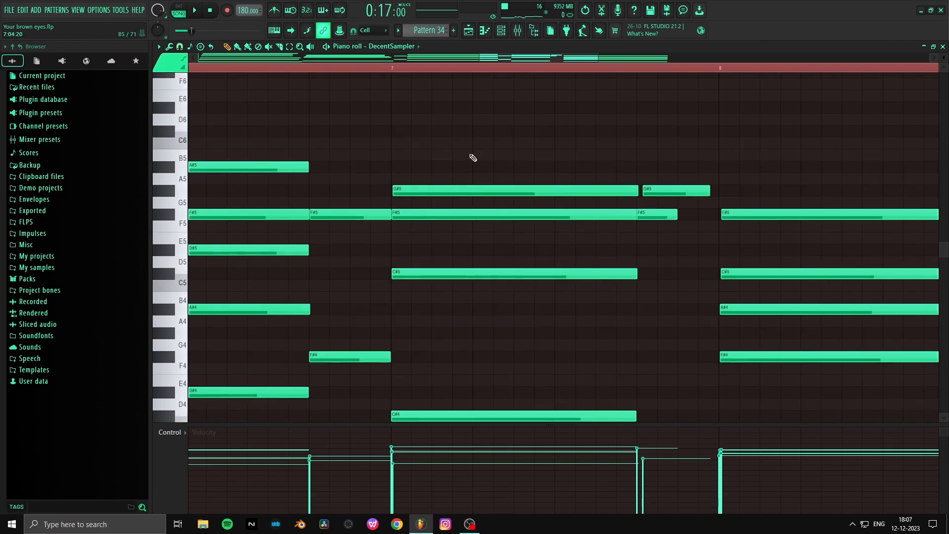
key(y)
click(468, 153)
- Audition the final chord at bar 8 repeatedly and examine its B3, F#4, A#4, C#5 and F#5 notes
scroll(446, 120, down, 3)
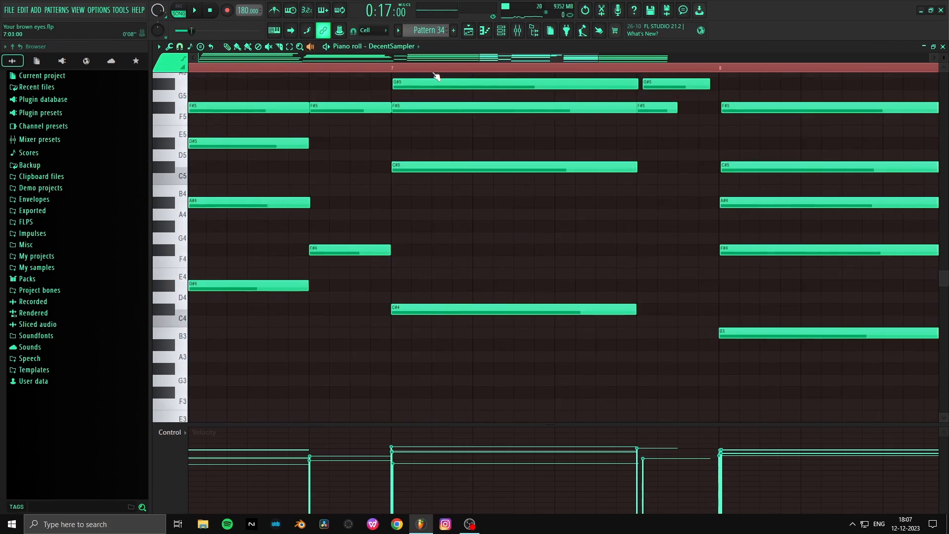
scroll(535, 65, down, 3)
click(502, 106)
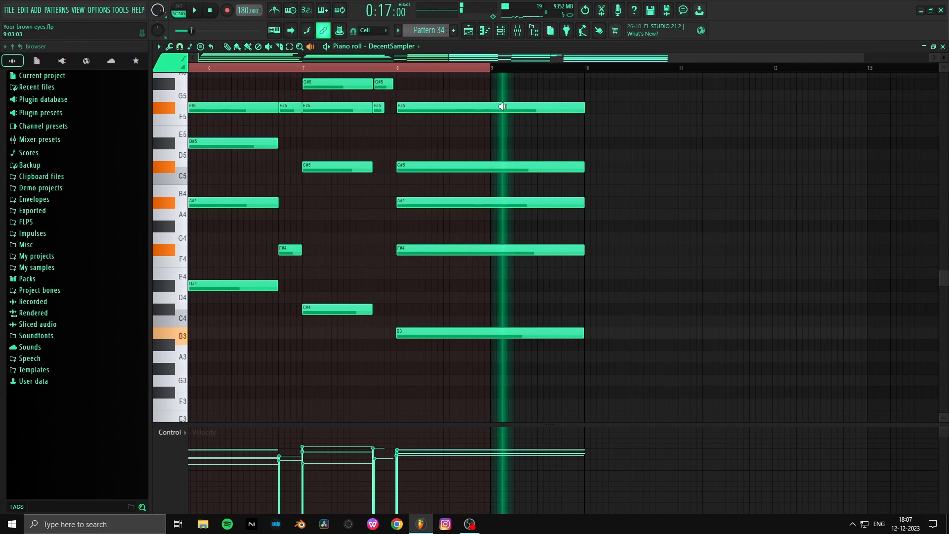
scroll(398, 68, up, 3)
click(452, 107)
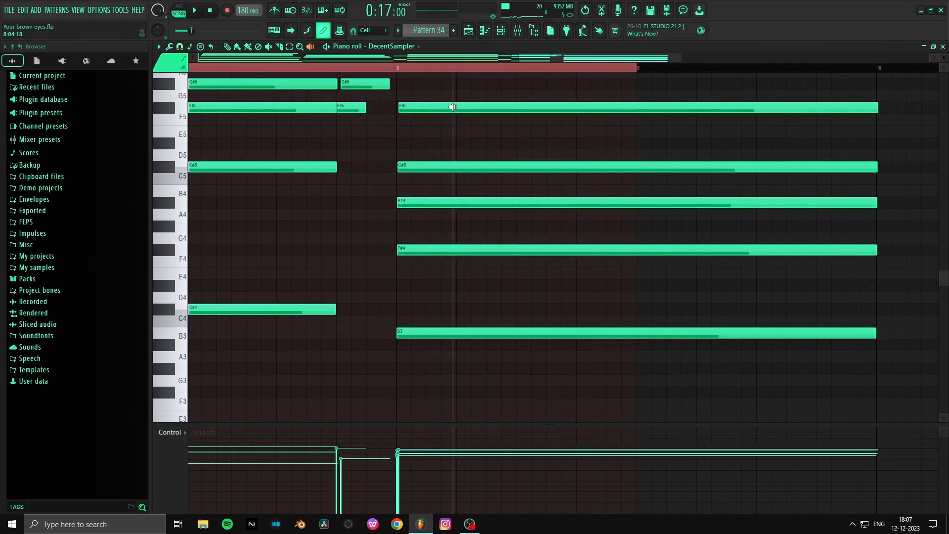
scroll(431, 164, up, 2)
click(413, 232)
drag(412, 232, 400, 114)
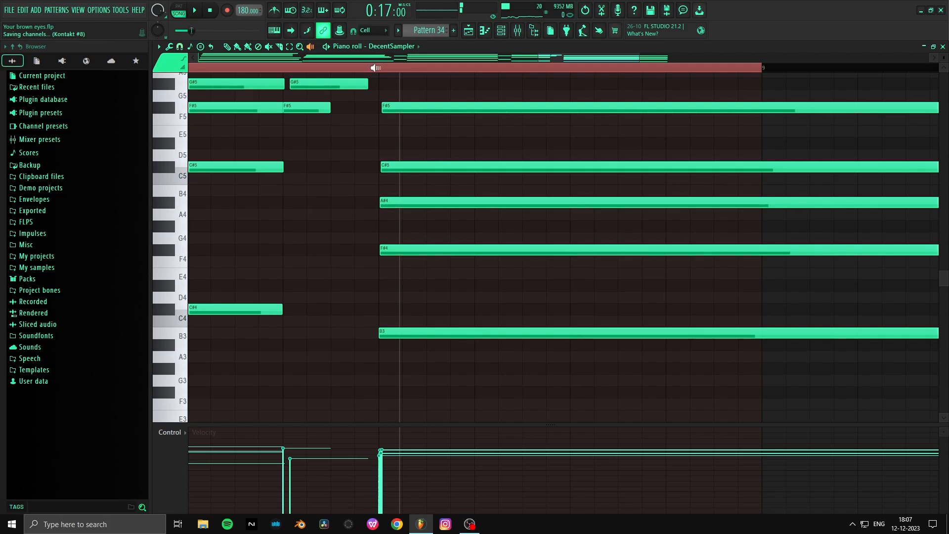
scroll(434, 170, up, 1)
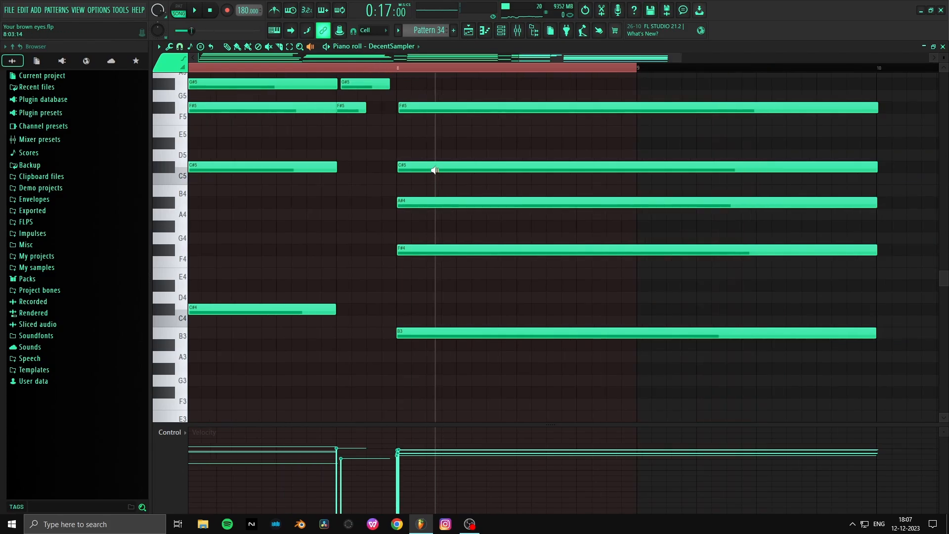
click(444, 149)
- Return to the playlist, solo Track 6 and play the song from bar 18
click(469, 33)
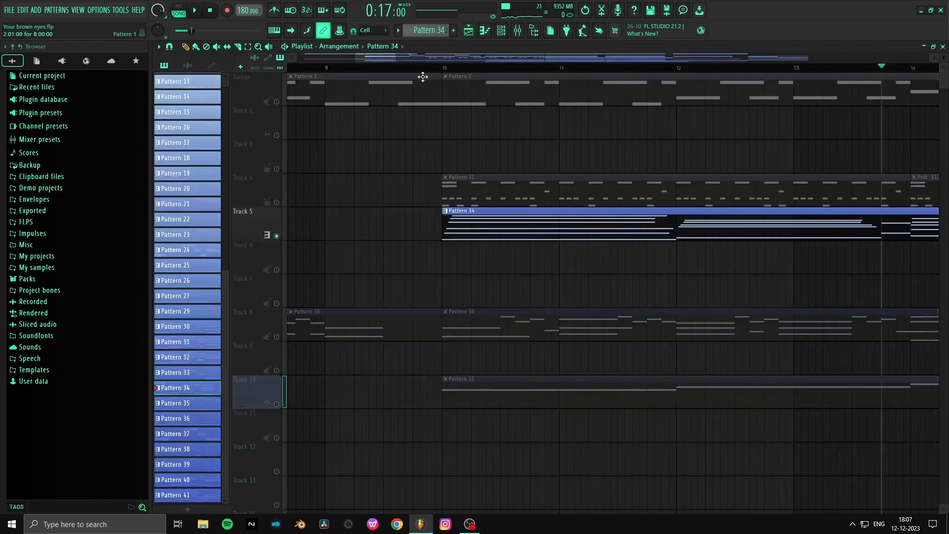
scroll(430, 70, down, 10)
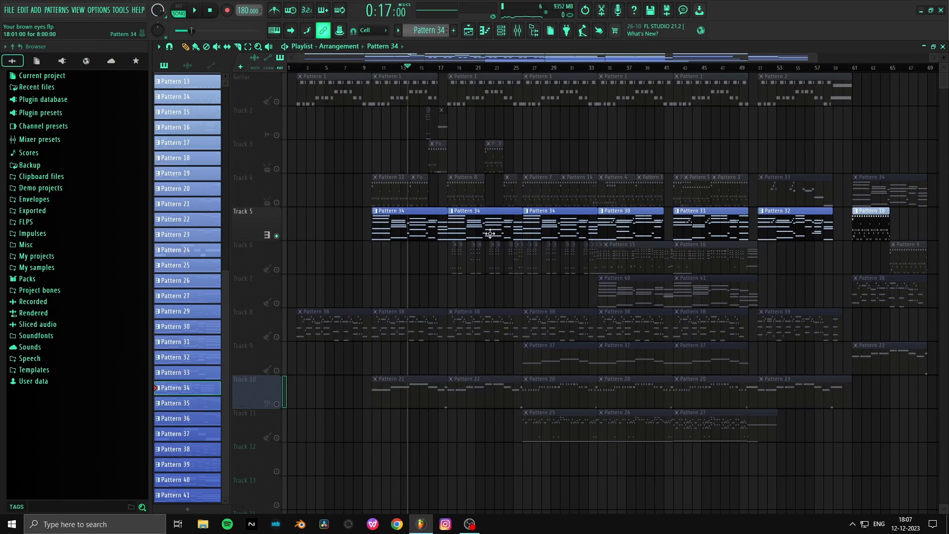
click(280, 257)
click(449, 68)
scroll(453, 71, up, 6)
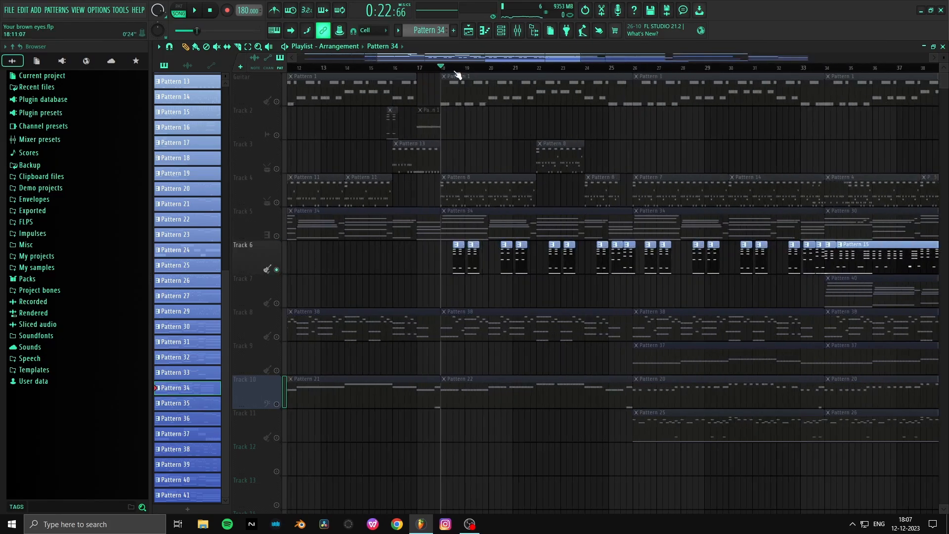
key(space)
scroll(457, 74, down, 6)
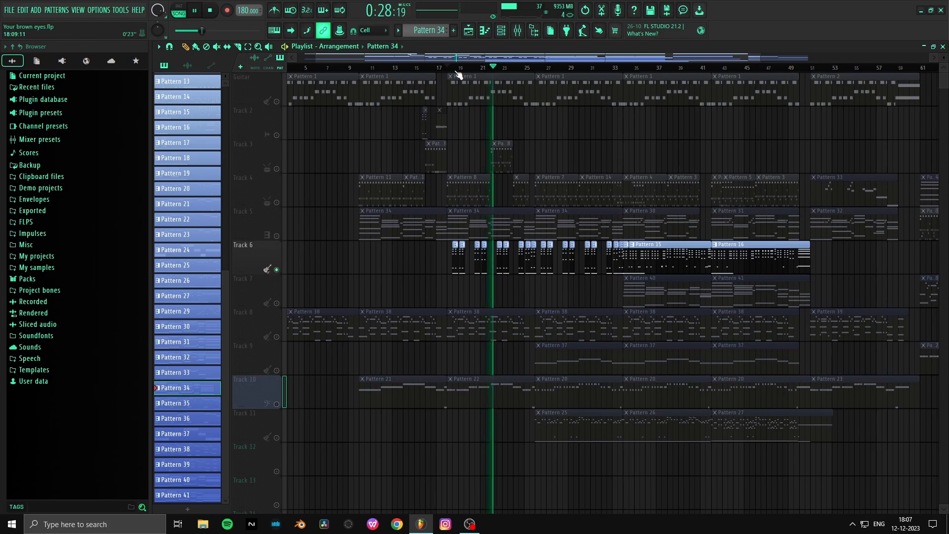
- Stop playback and open the PanCake2 effect on mixer track Insert 11
scroll(457, 74, down, 3)
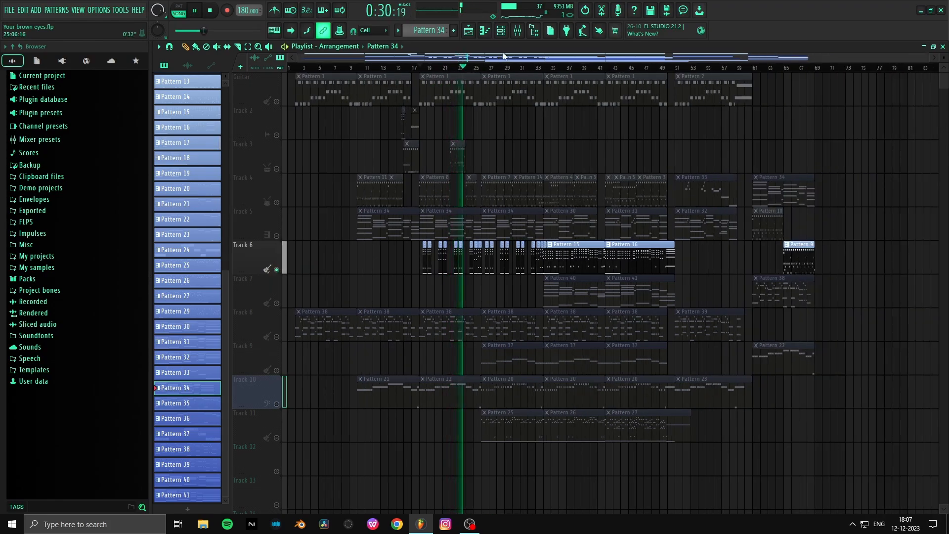
key(space)
click(527, 31)
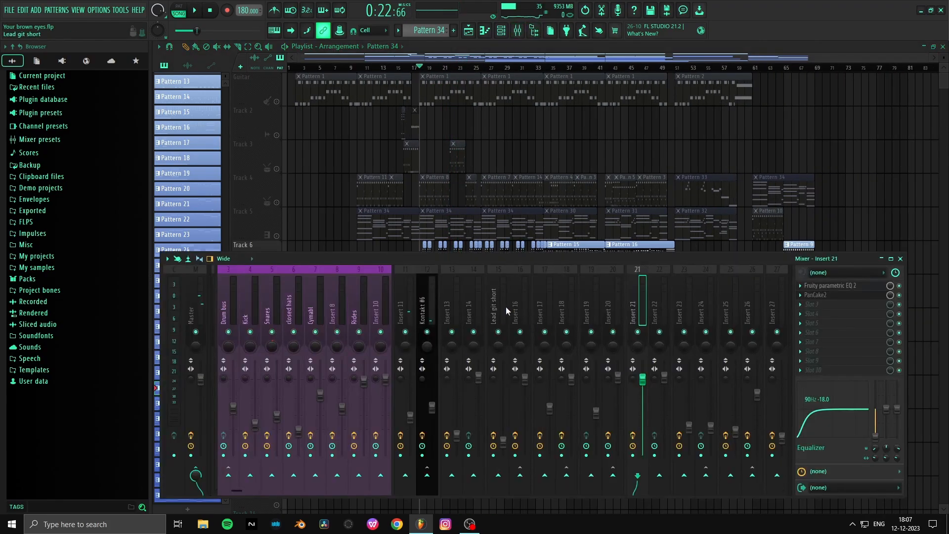
click(443, 311)
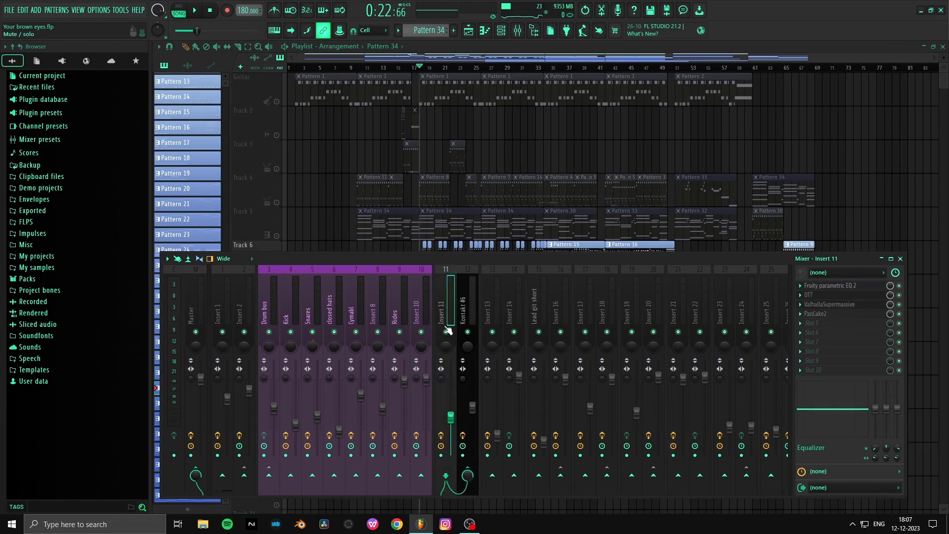
click(845, 314)
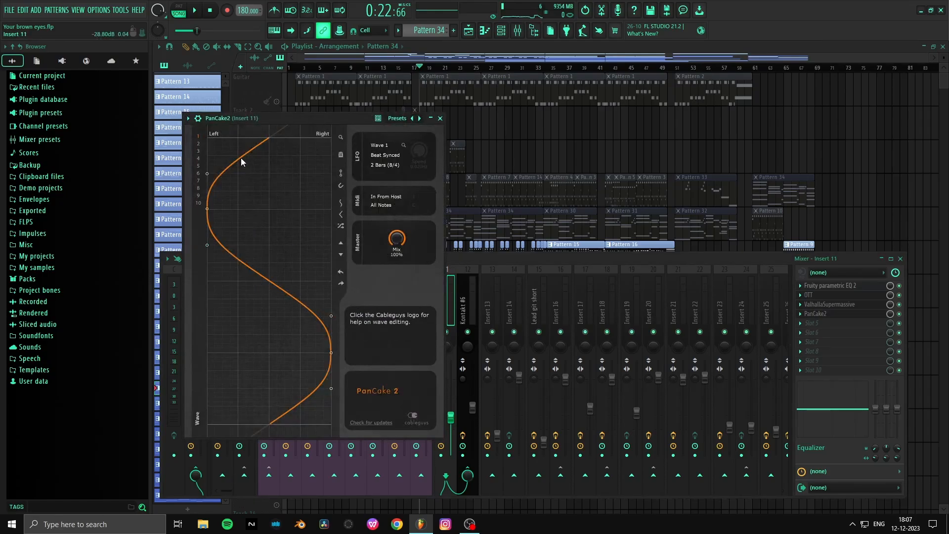
- Play the soloed Track 6 with the PanCake2 panning wave in view, stop playback and return to the mixer
key(space)
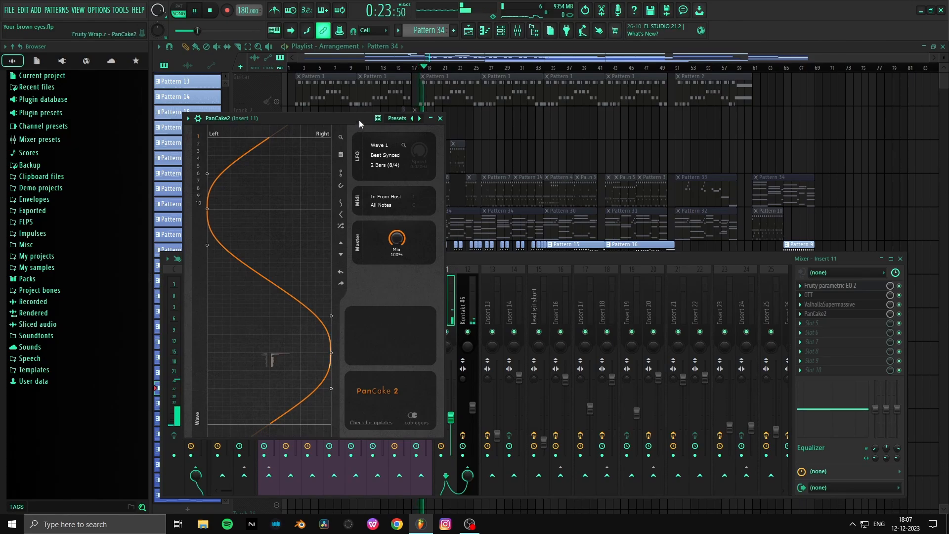
key(space)
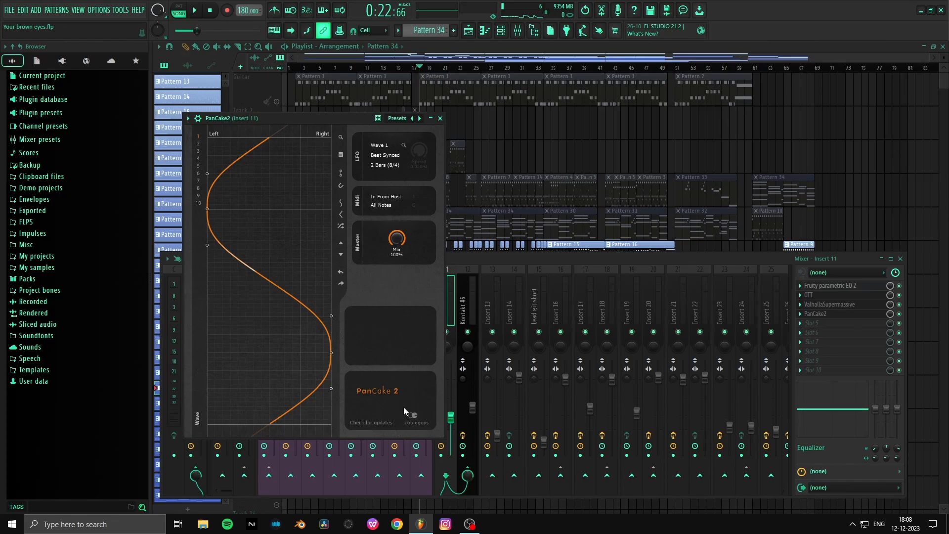
click(537, 256)
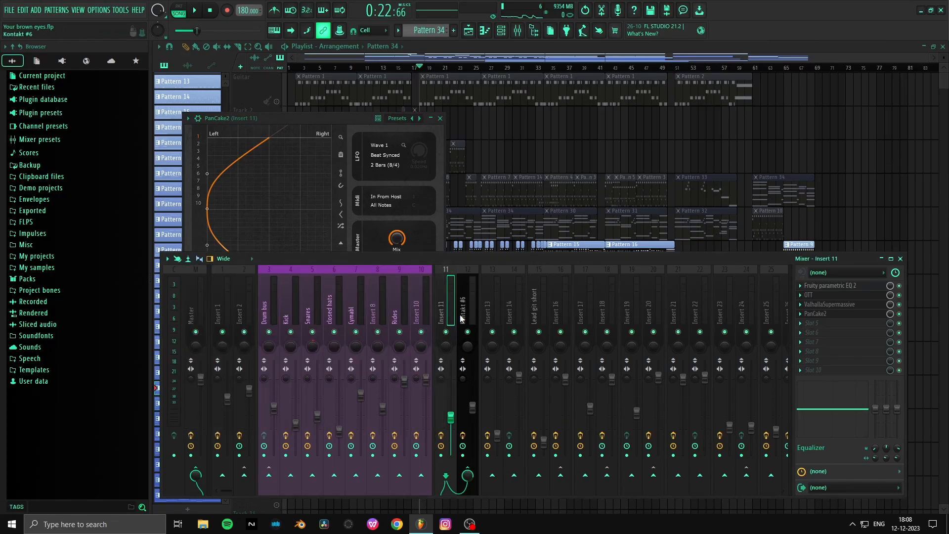
scroll(460, 318, down, 6)
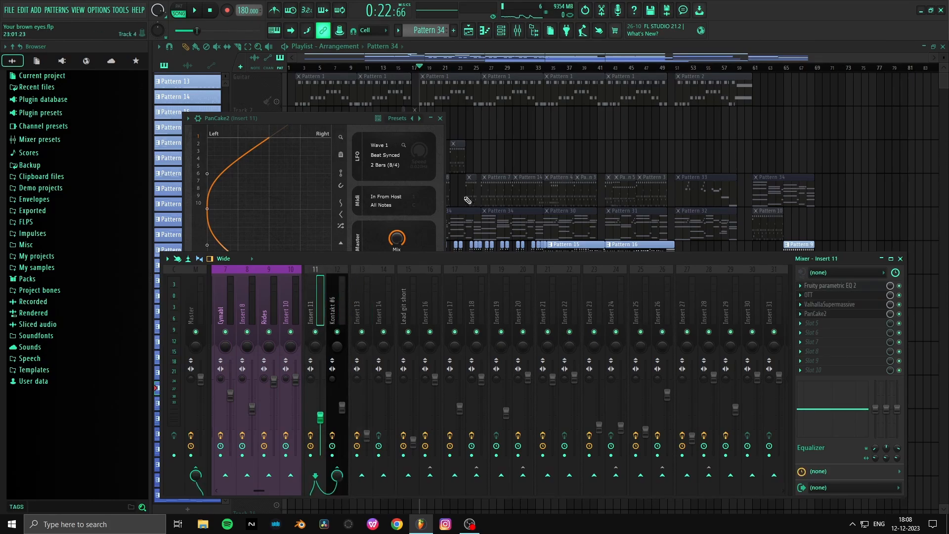
- Return to the playlist, solo Track 8 and play the song from bar 2
click(530, 146)
scroll(433, 138, down, 2)
right_click(277, 269)
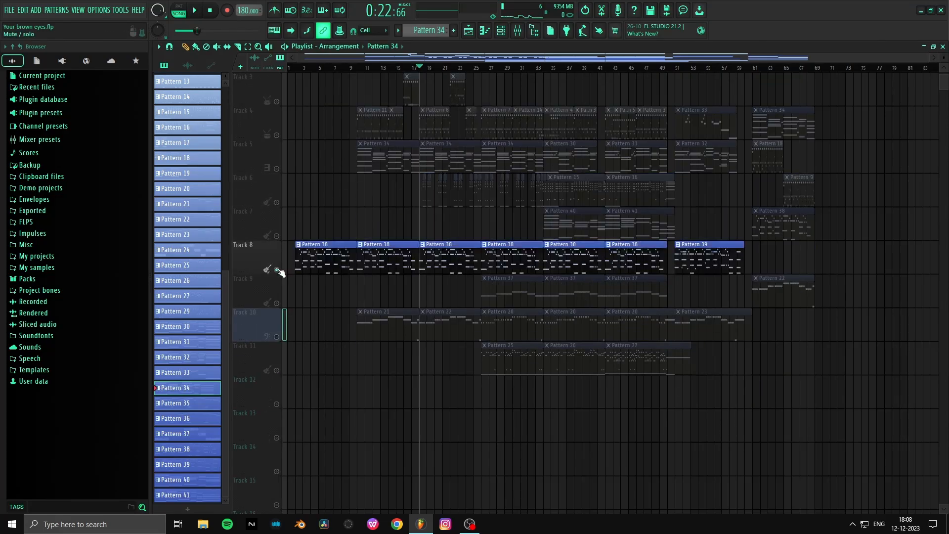
click(305, 70)
scroll(301, 72, up, 3)
key(space)
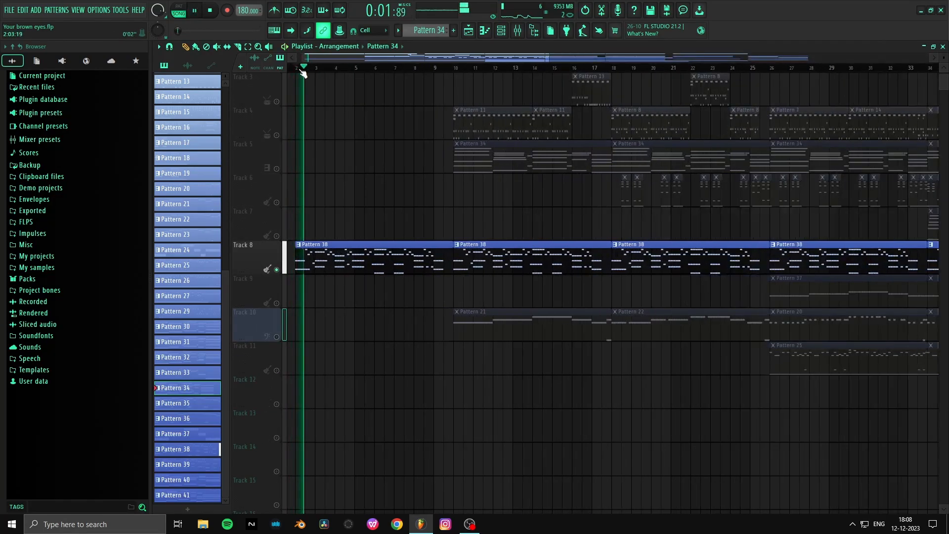
- Stop playback, pick the first Pattern 38 clip on Track 8 and replay it from bar 2
scroll(303, 72, down, 3)
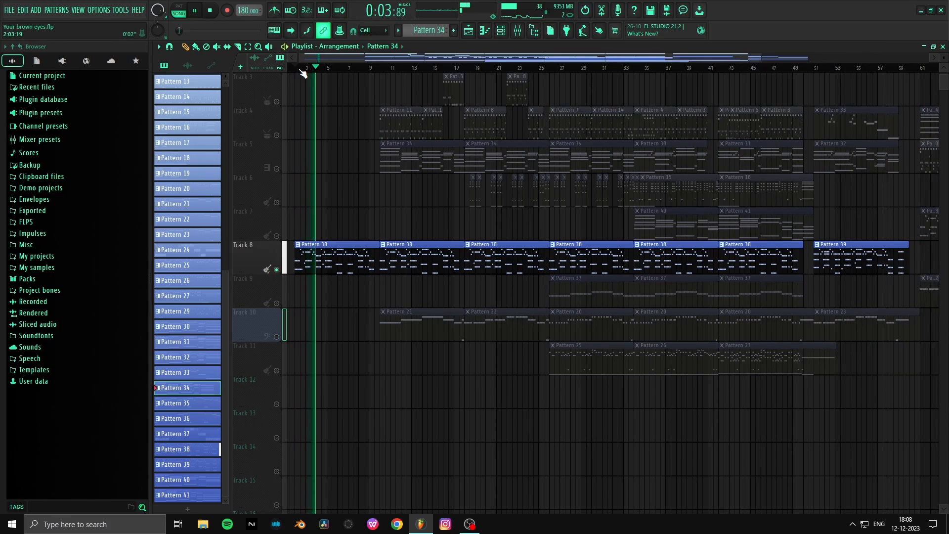
key(space)
click(516, 32)
right_click(336, 117)
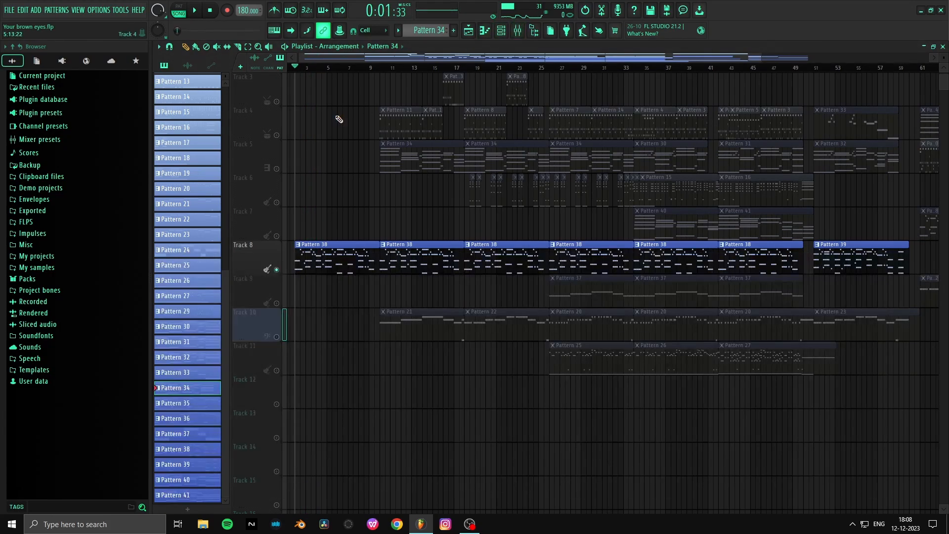
scroll(339, 119, down, 1)
click(323, 229)
key(space)
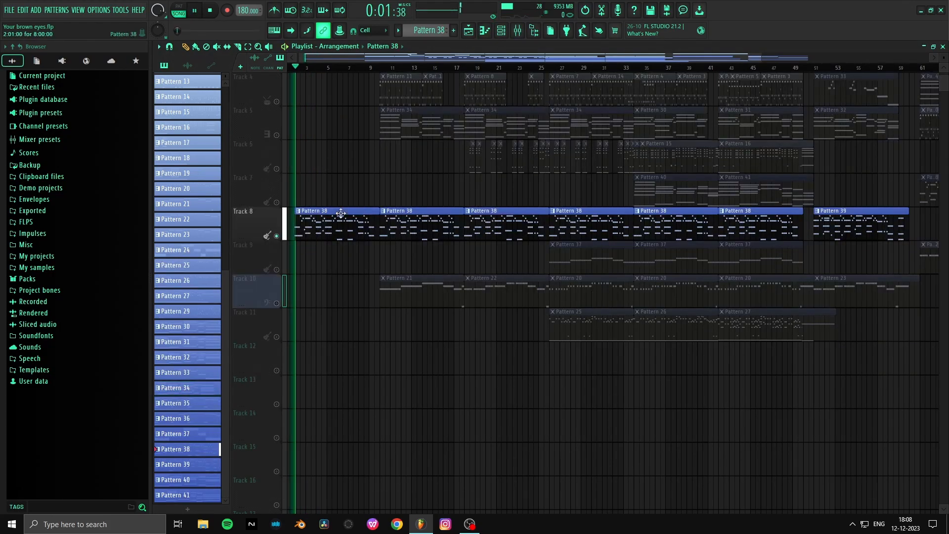
- Move playback to bar 10, solo Track 10 and listen to its Pattern 21 part
scroll(328, 180, up, 3)
scroll(328, 179, down, 1)
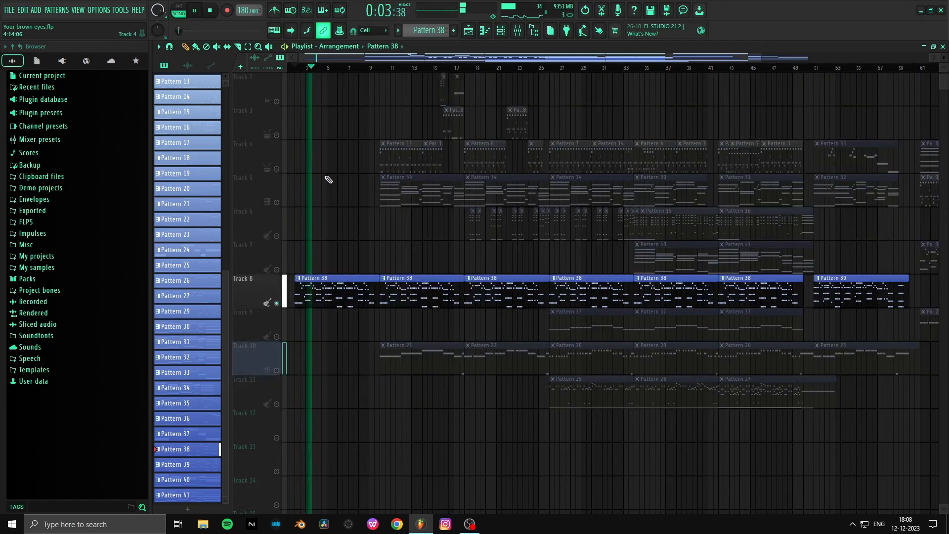
click(380, 68)
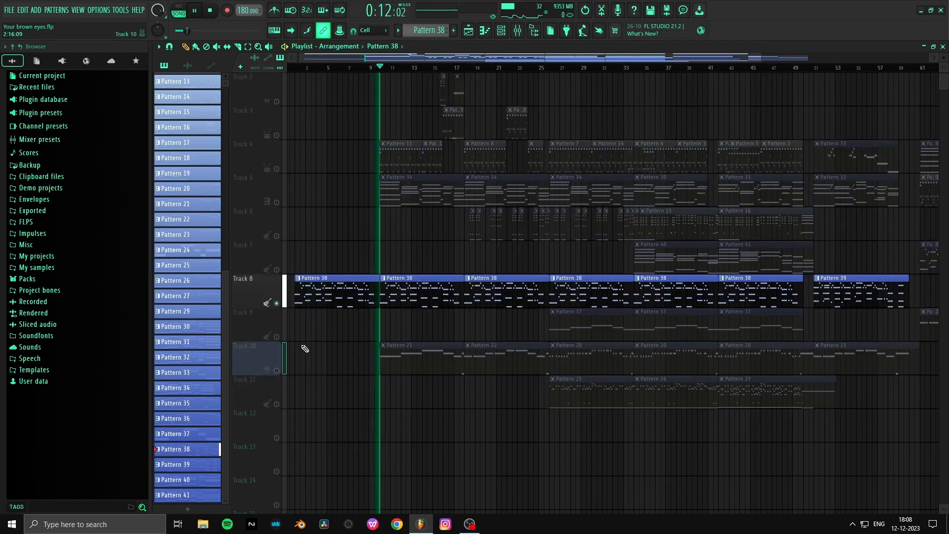
click(284, 359)
scroll(389, 74, up, 1)
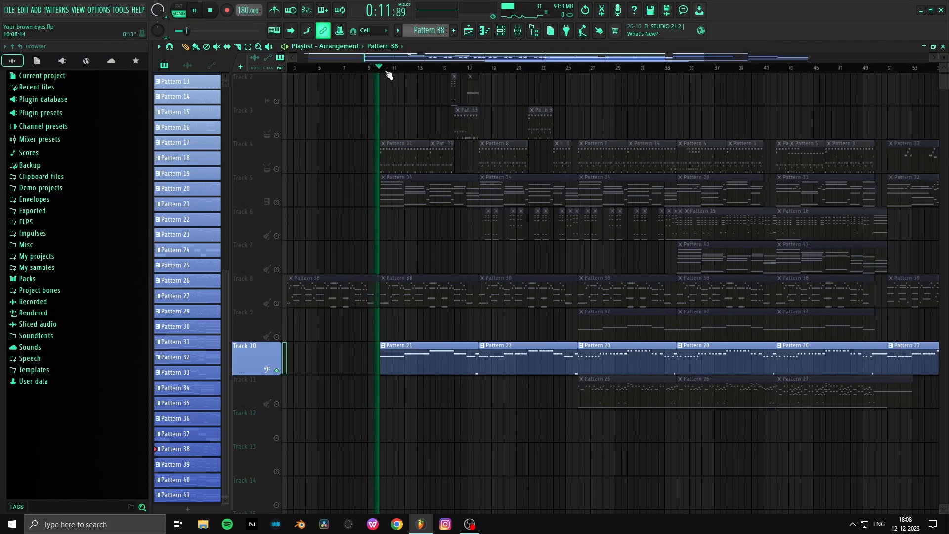
scroll(389, 74, up, 1)
scroll(391, 74, up, 1)
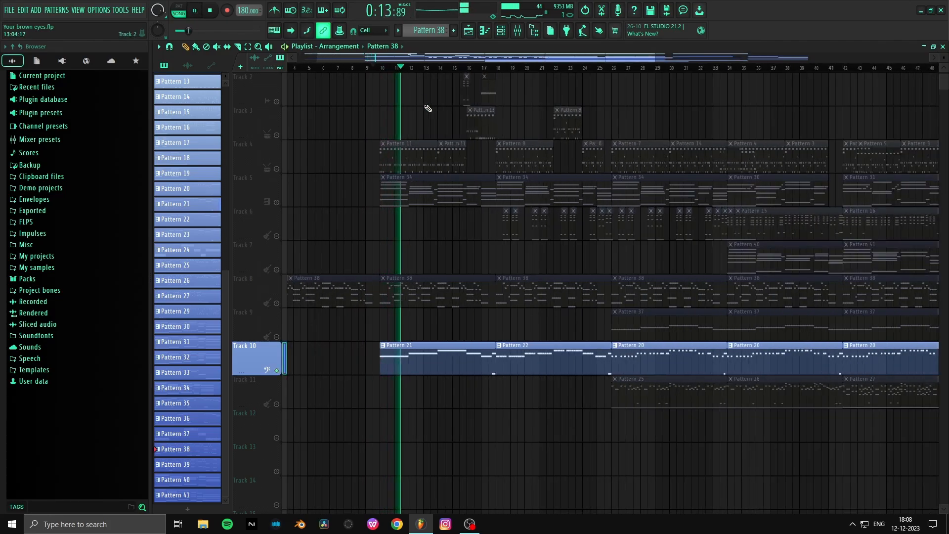
- Audition mixer track Insert 13 with Hyper Chorus bypassed, stop playback and re-enable the effect
key(F9)
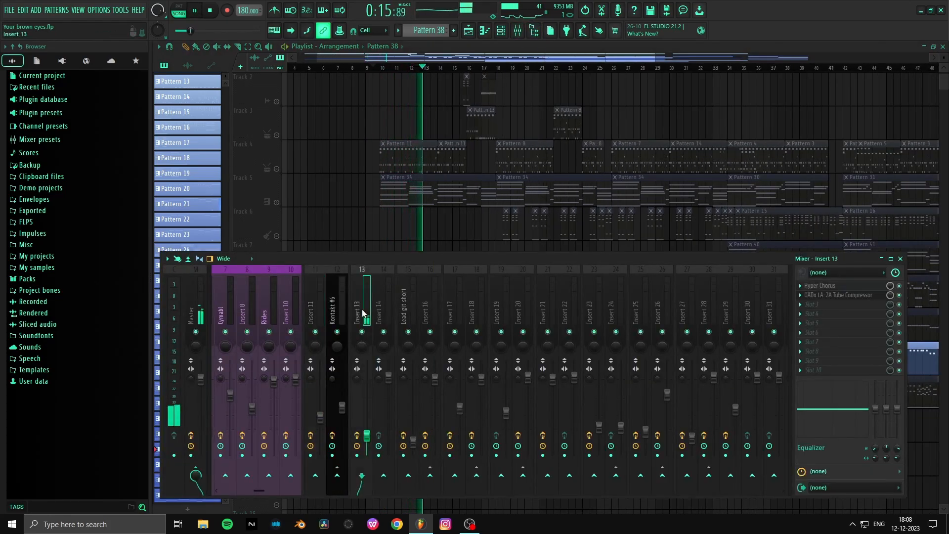
key(space)
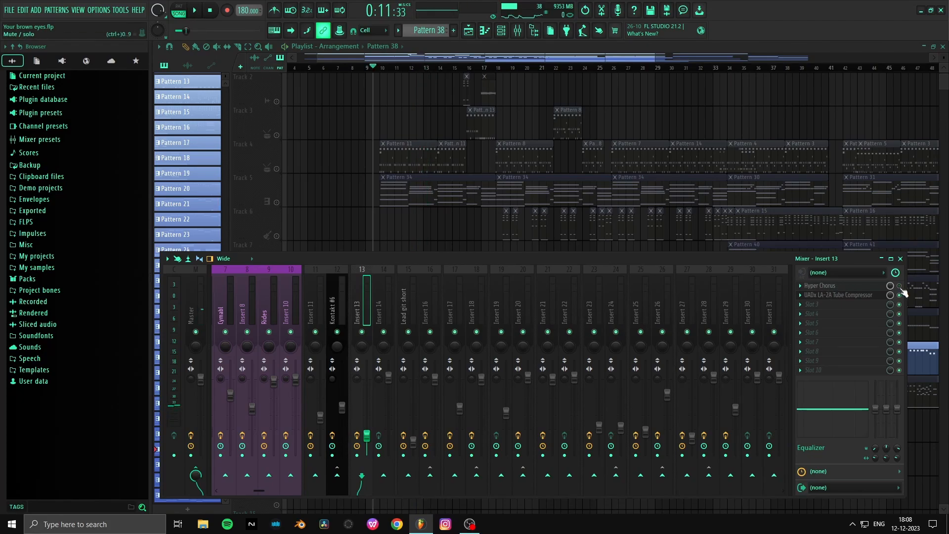
key(space)
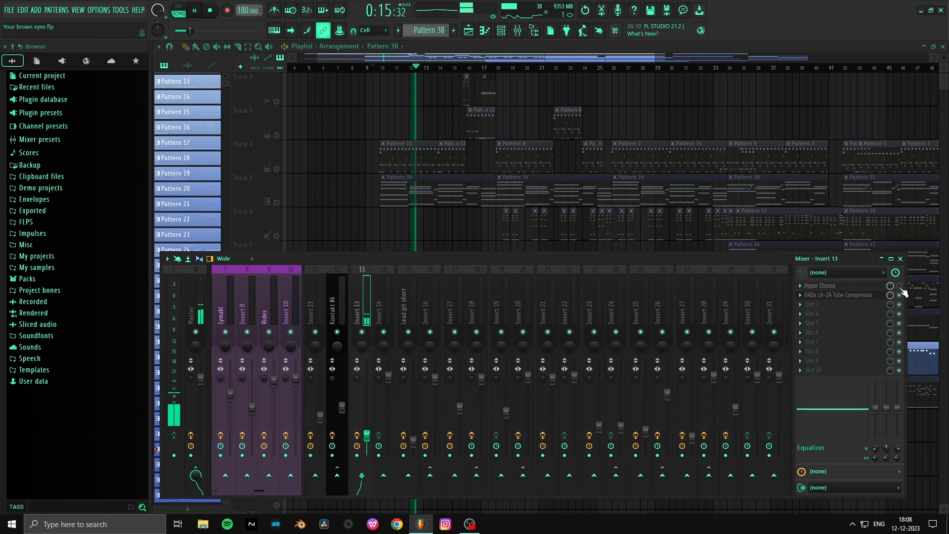
key(space)
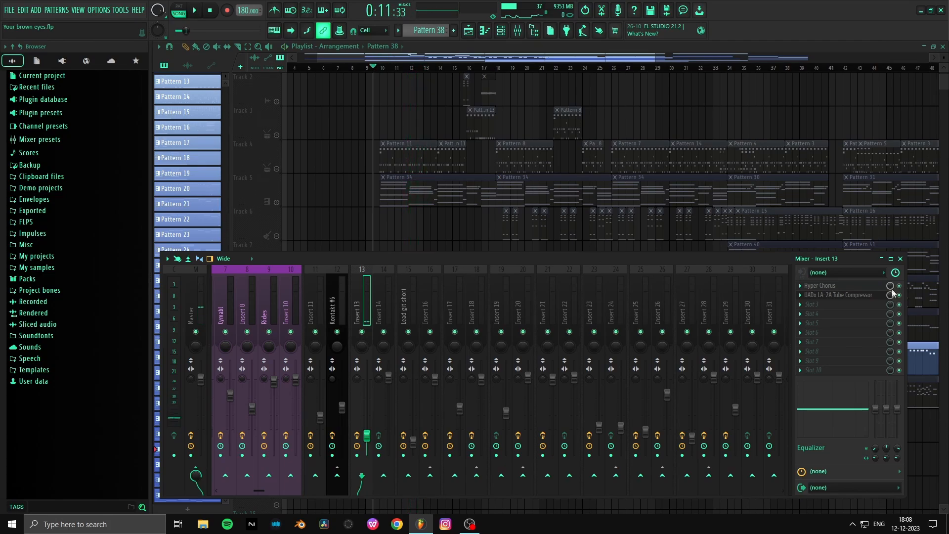
- Open Hyper Chorus on Insert 13, play the soloed track through it while checking its mix setting, and stop playback
click(821, 285)
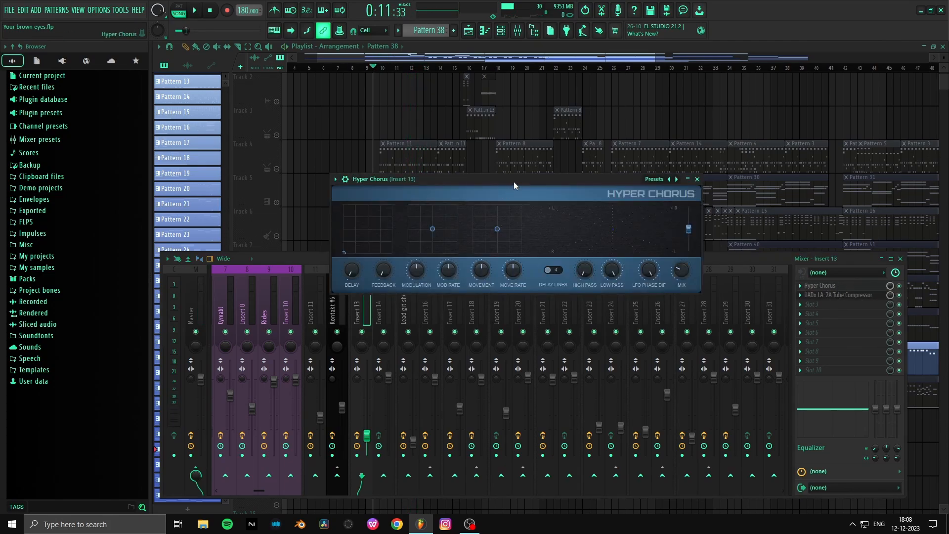
key(space)
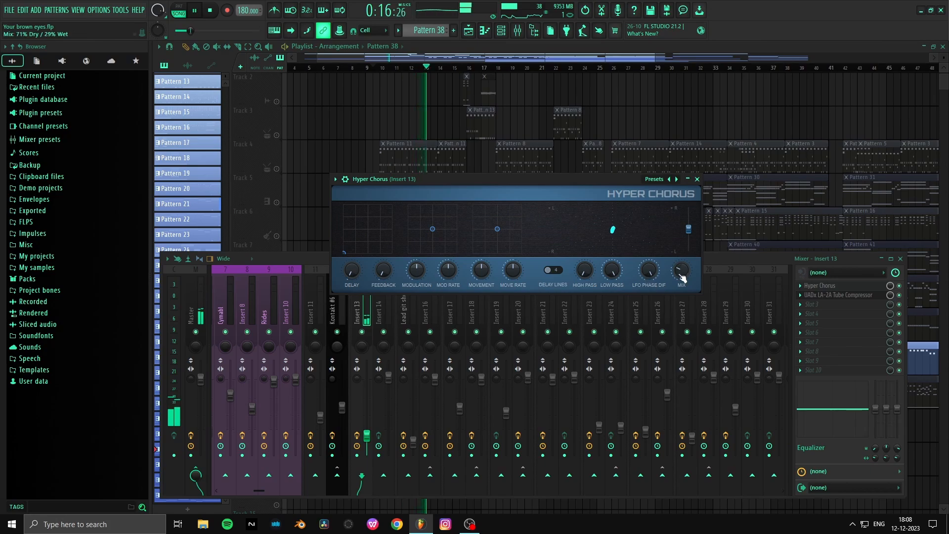
key(space)
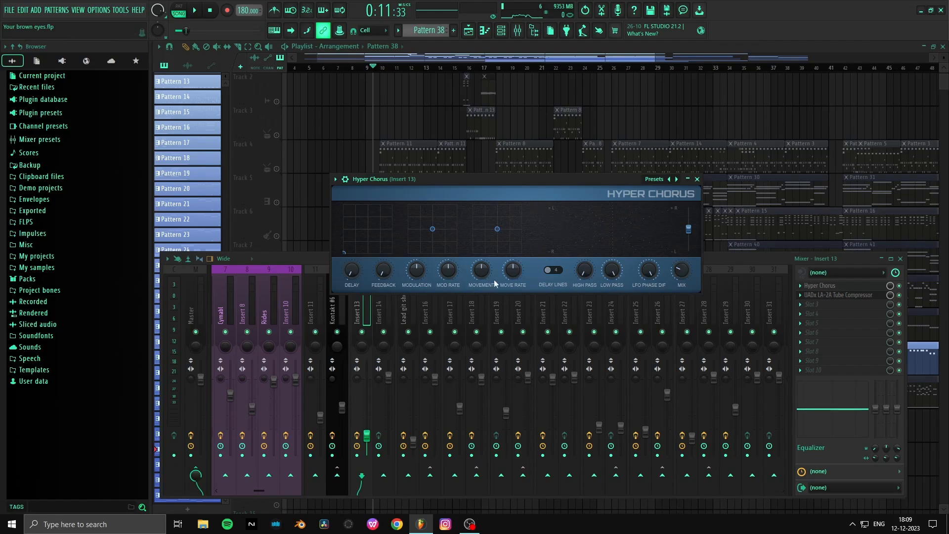
- Open the UADx LA-2A Tube Compressor on Insert 13, look over its settings and return to the playlist
click(864, 295)
drag(451, 155, 472, 185)
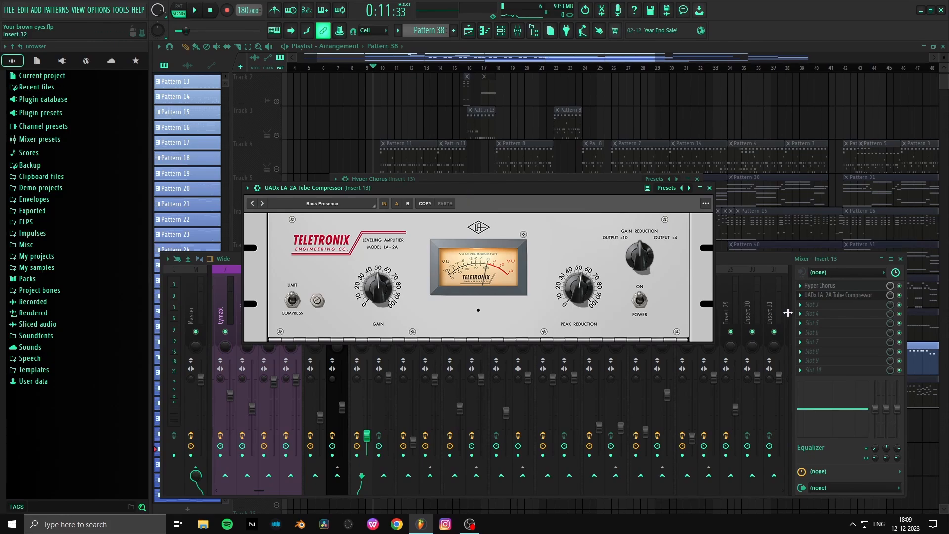
click(782, 268)
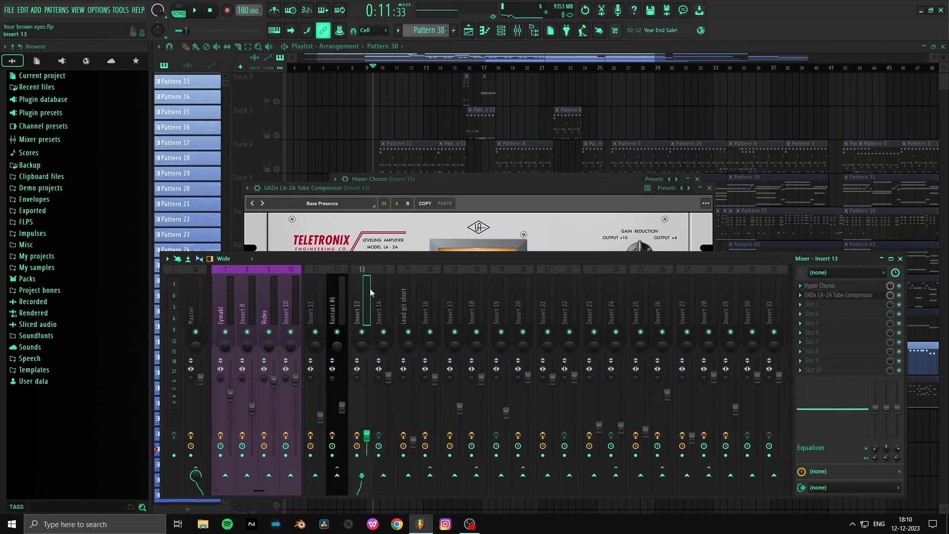
click(456, 188)
click(743, 260)
click(379, 142)
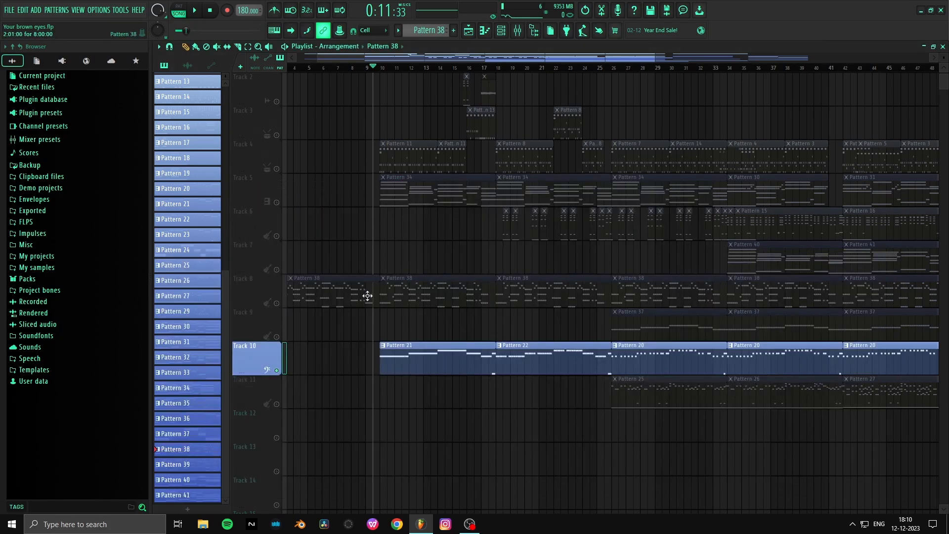
- Move playback to bar 18, solo Track 6, listen to its short pattern clips and stop playback
click(498, 69)
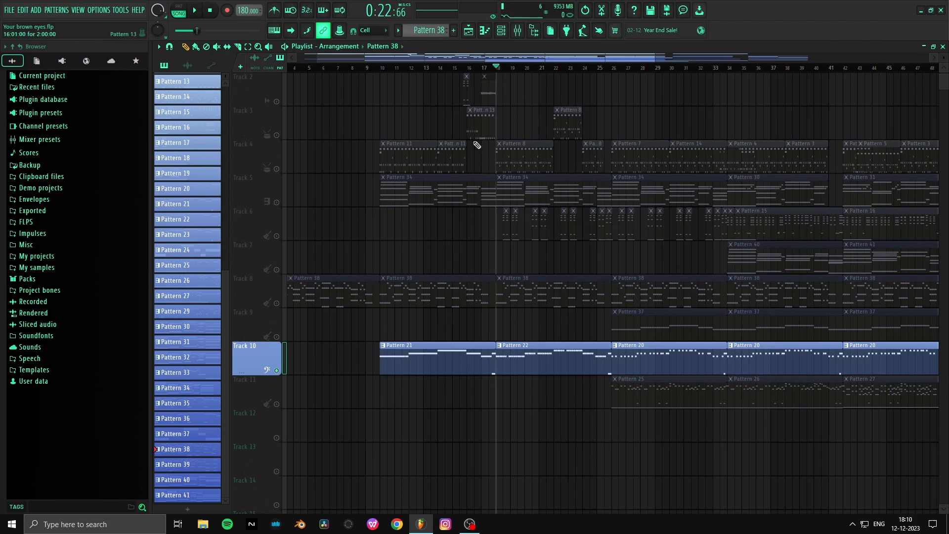
click(269, 203)
click(280, 213)
key(space)
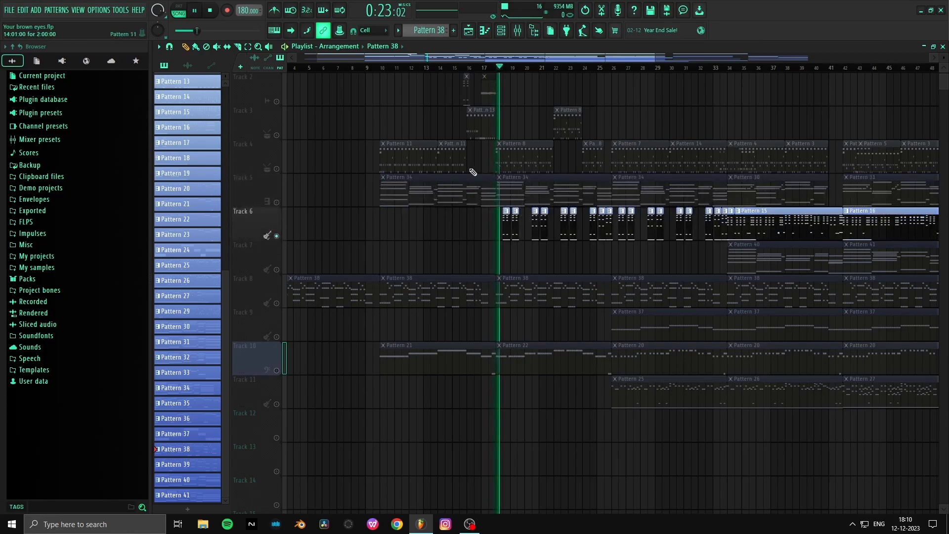
scroll(556, 74, up, 2)
scroll(524, 94, up, 1)
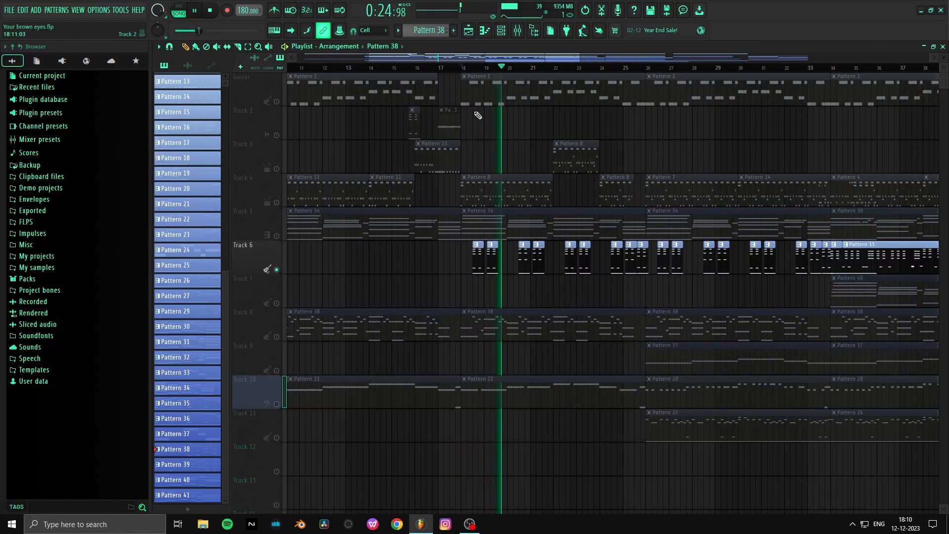
key(space)
- Move the short clip near bar 16 from Track 2 down to Track 6 and play the soloed track briefly
drag(421, 126, 421, 261)
key(space)
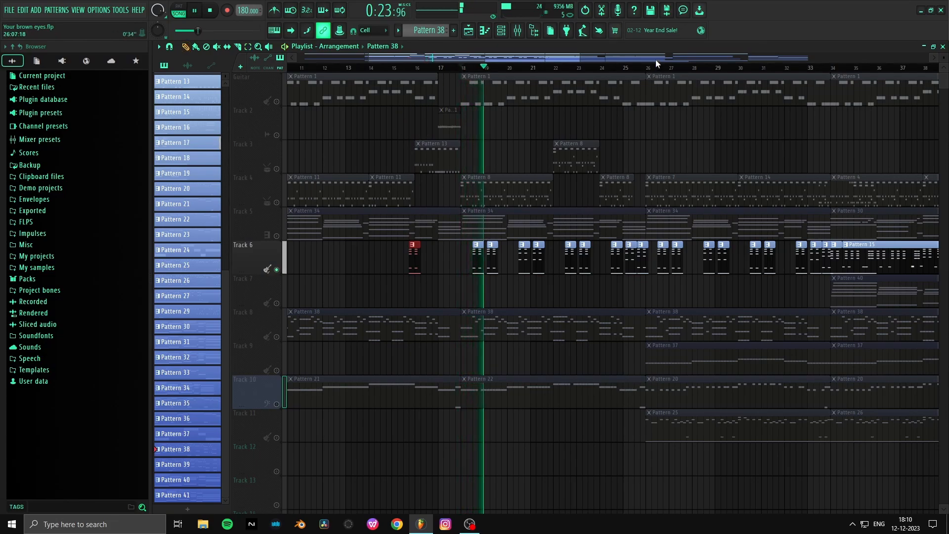
scroll(655, 59, down, 2)
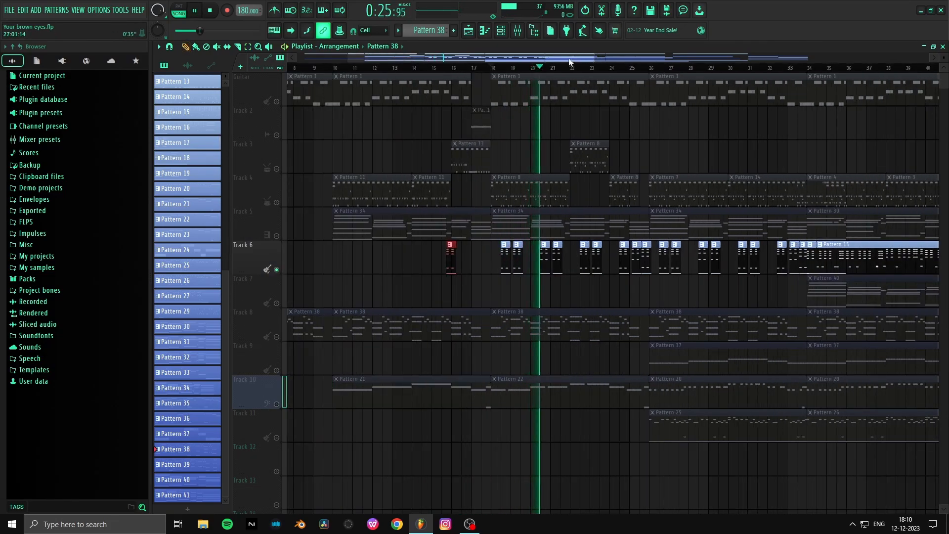
drag(569, 60, 612, 59)
key(space)
click(533, 31)
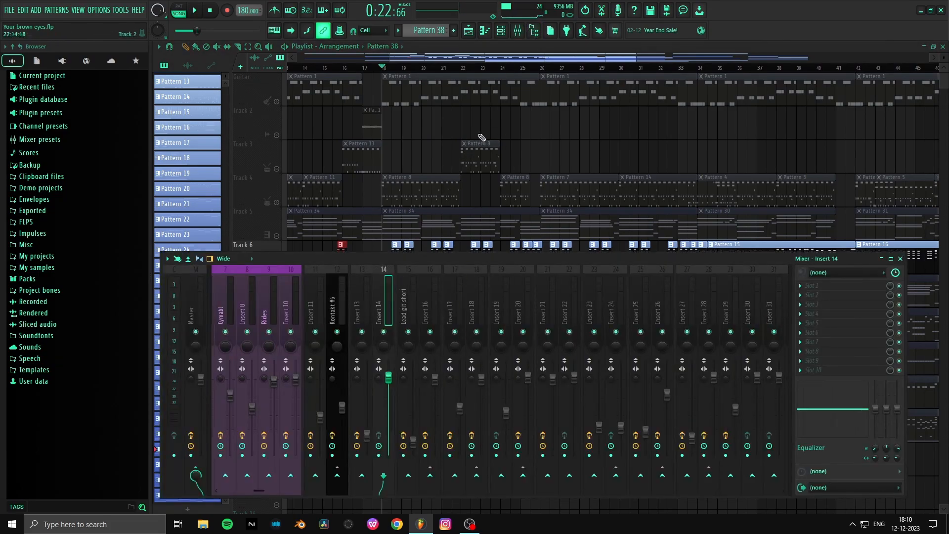
key(F9)
- Play Track 6 from bar 18, unmute Track 10 alongside it and stop playback
click(530, 68)
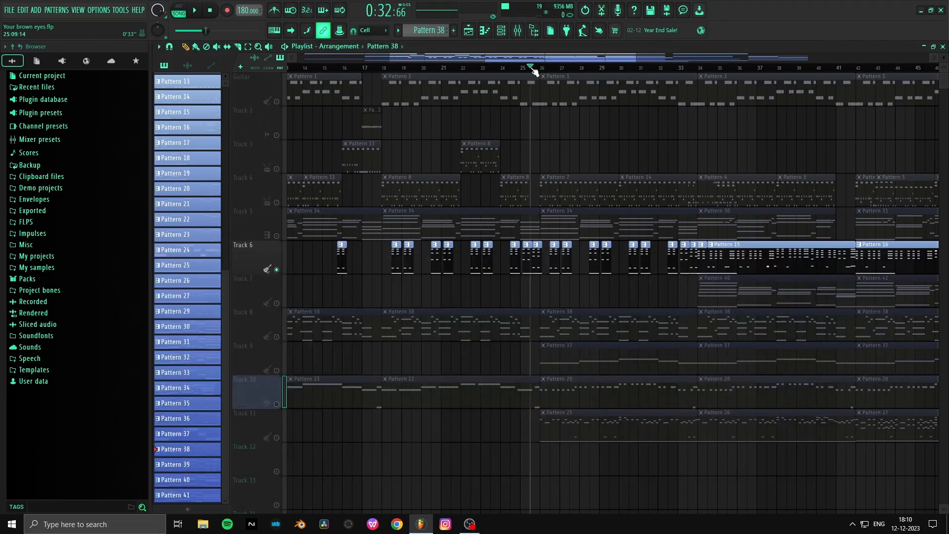
scroll(551, 72, up, 1)
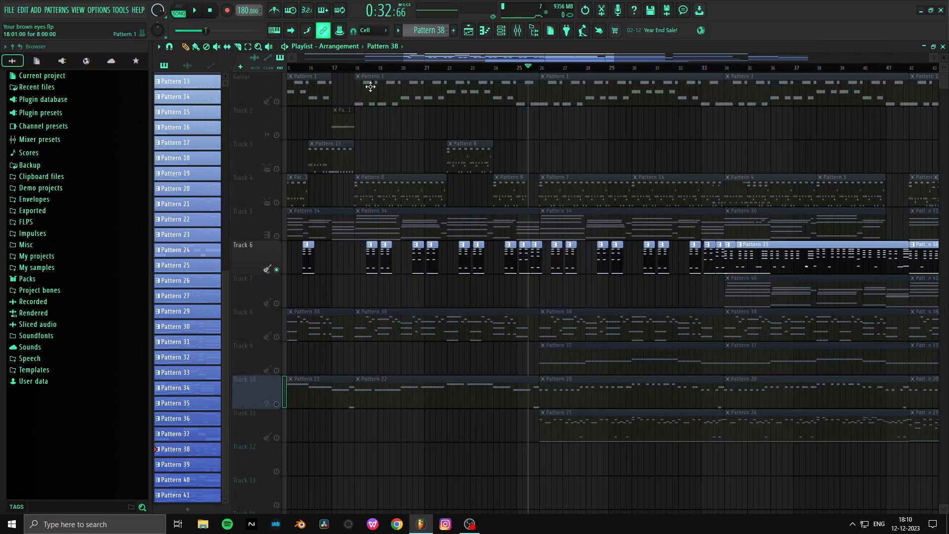
click(355, 70)
key(space)
click(283, 405)
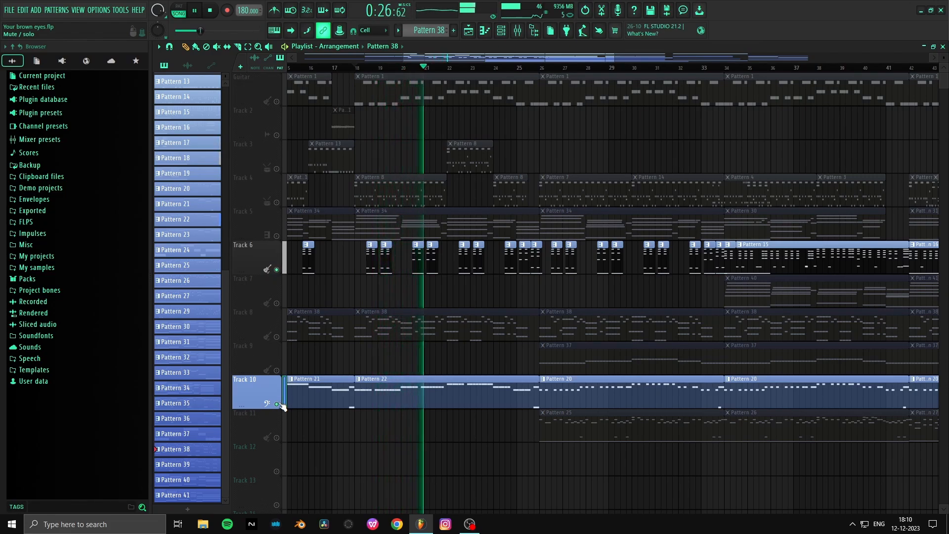
key(space)
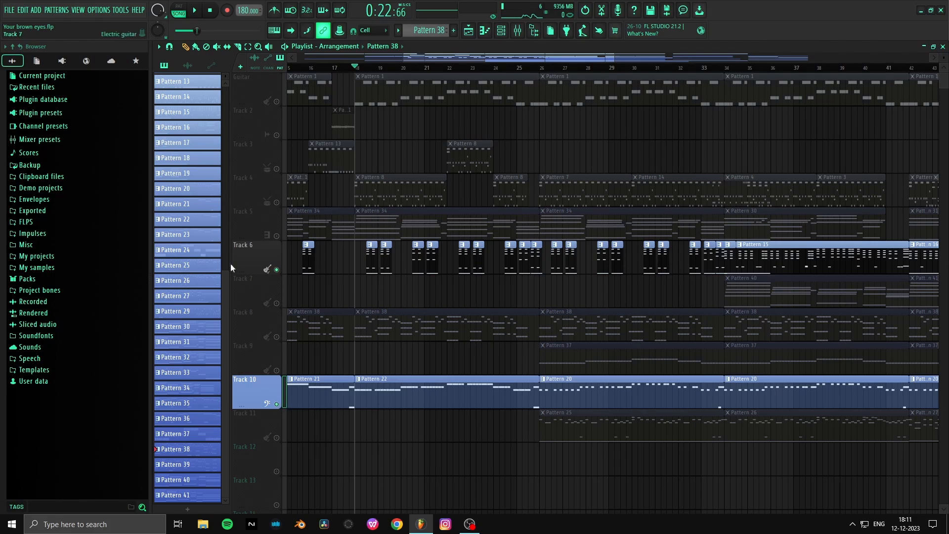
- Replay Tracks 6 and 10 together from bar 18 through the start of Pattern 20, then stop playback
scroll(367, 72, up, 3)
key(space)
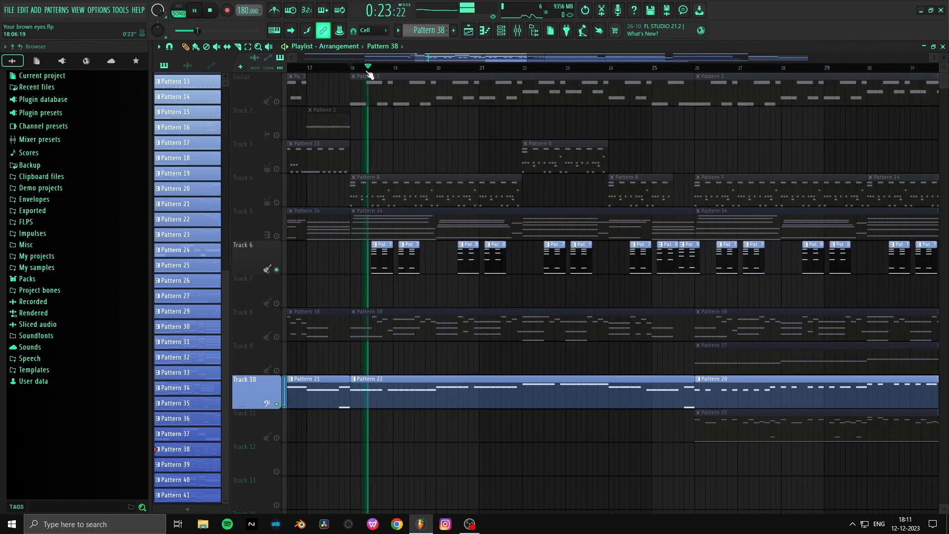
scroll(368, 72, down, 1)
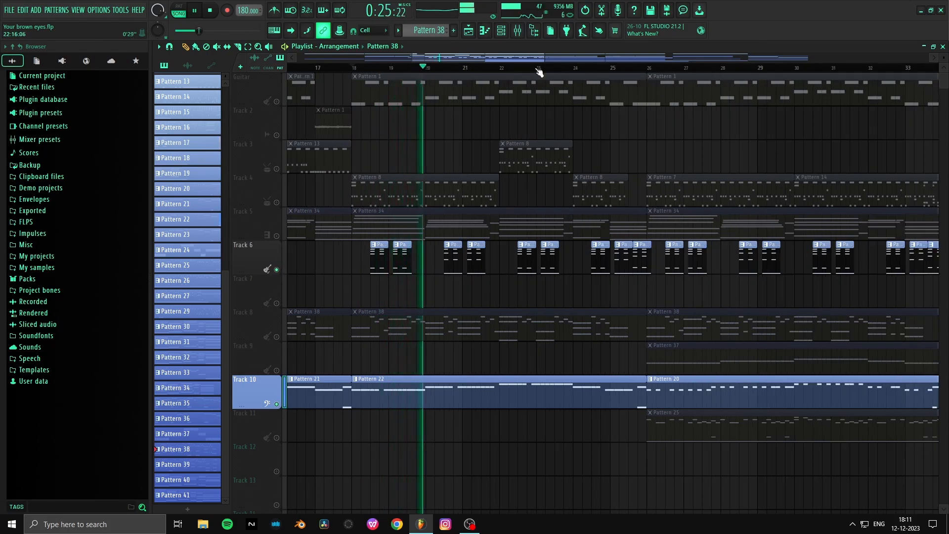
scroll(682, 76, down, 2)
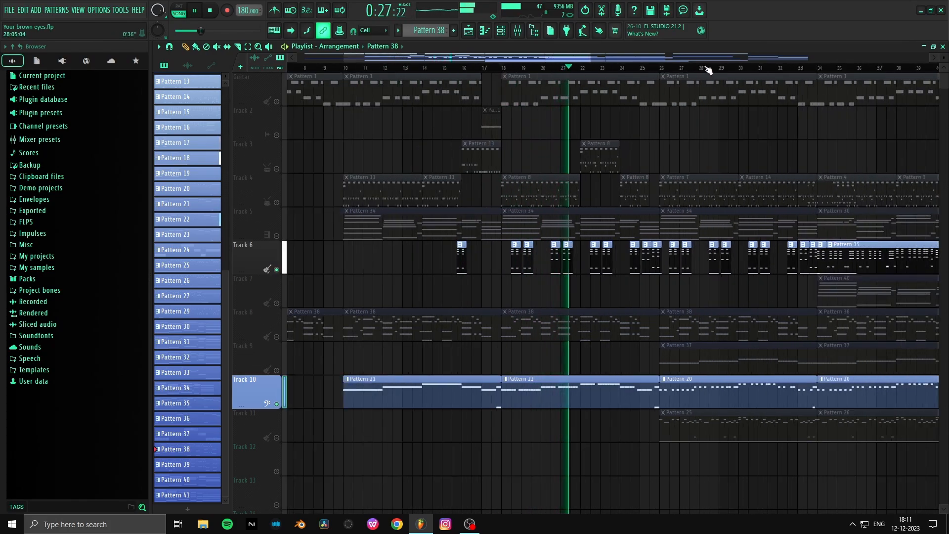
scroll(709, 69, up, 3)
scroll(709, 70, down, 2)
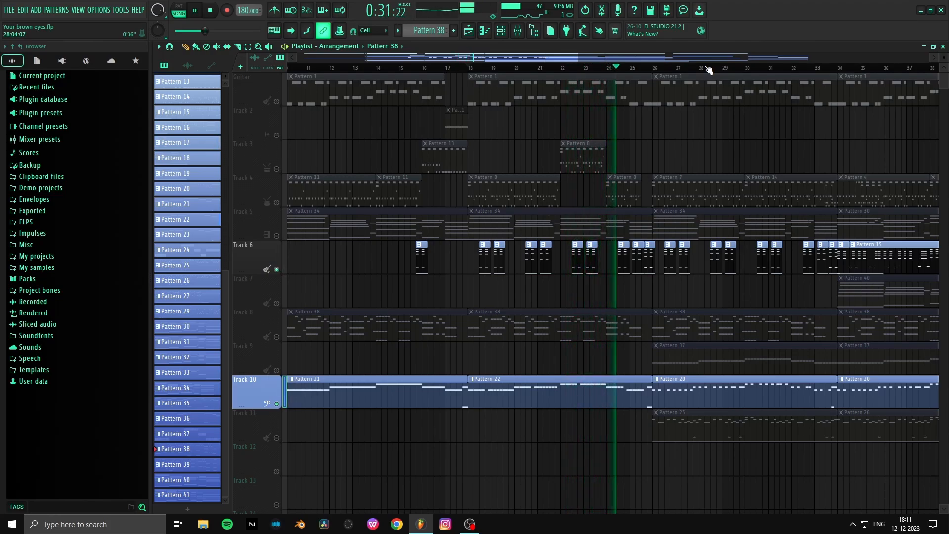
scroll(583, 69, down, 2)
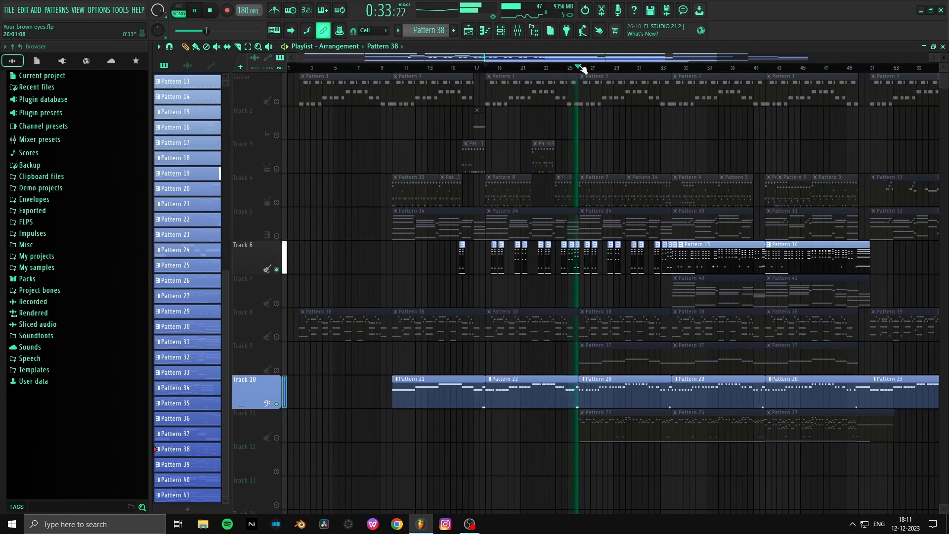
key(space)
- Move playback to bar 10, audition the Pattern 21 clip on Track 10 by itself and stop playback
click(397, 68)
scroll(396, 72, up, 1)
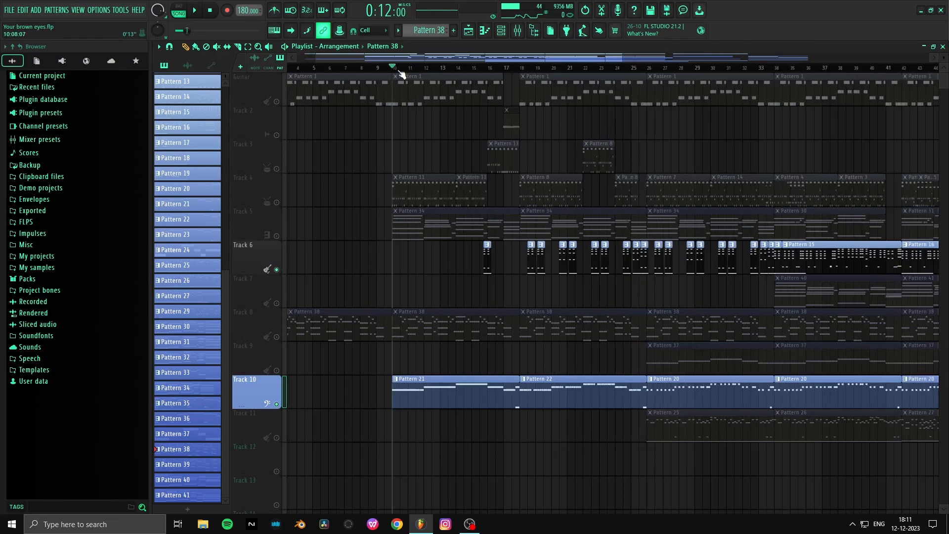
click(444, 390)
key(space)
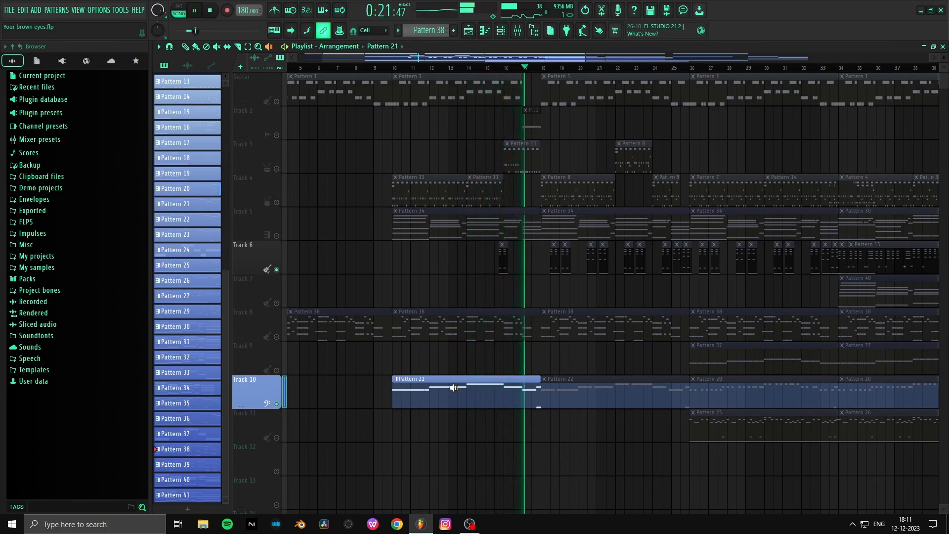
key(space)
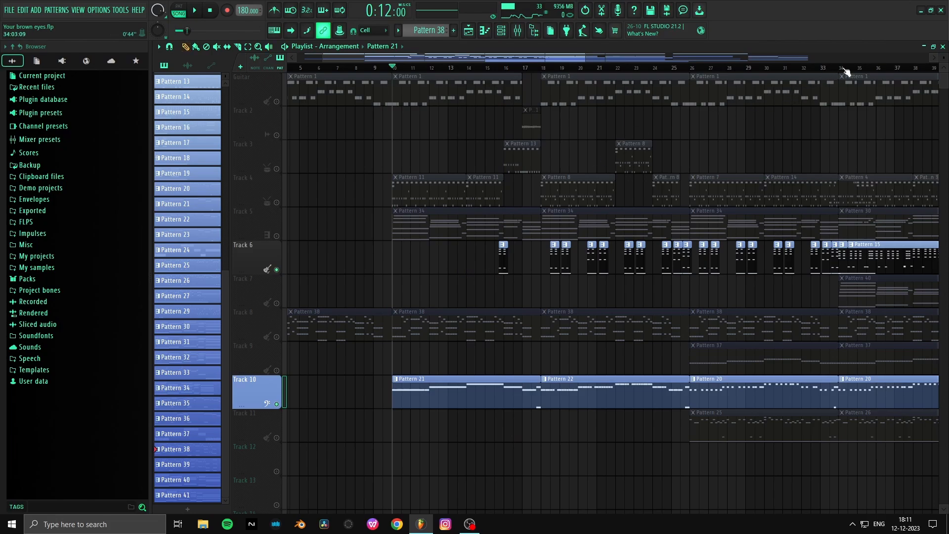
- Solo Track 11 and play its Pattern 25 part from bar 26
scroll(847, 67, up, 5)
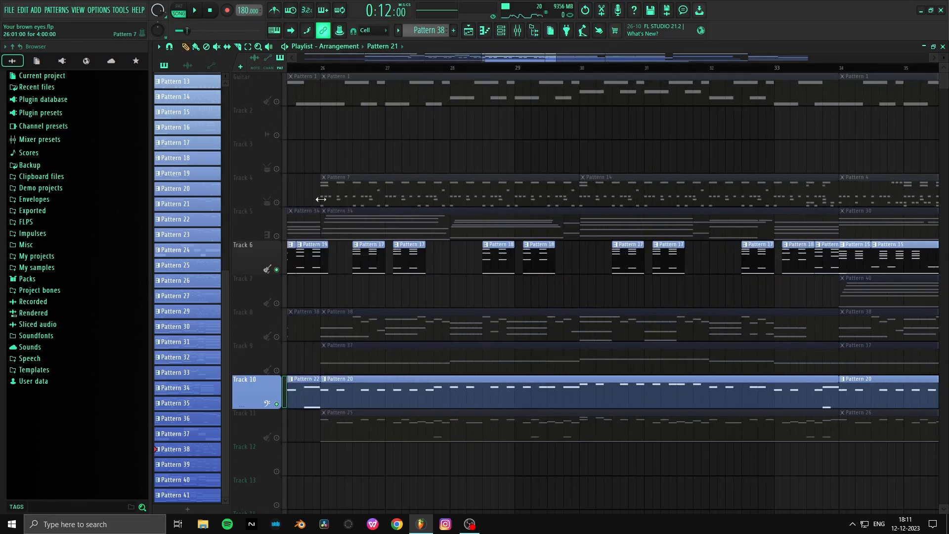
click(266, 427)
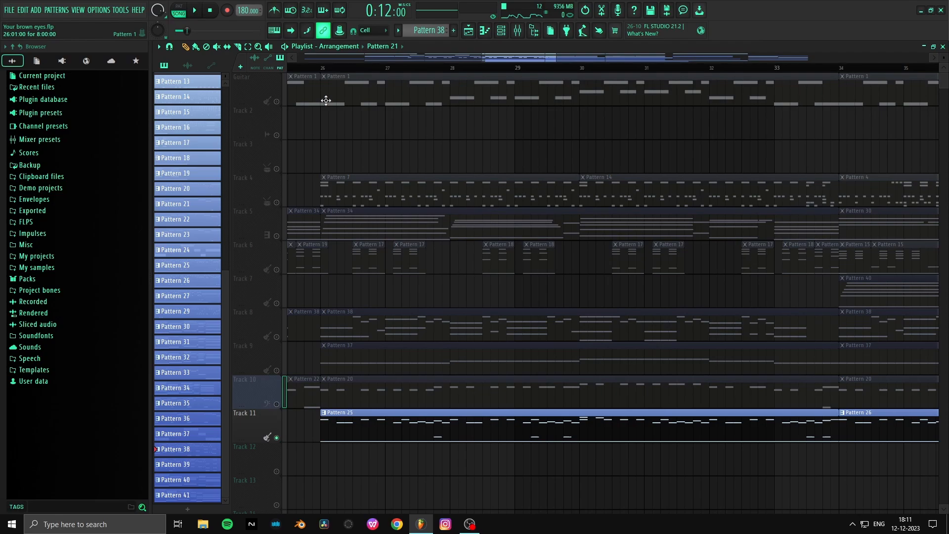
click(315, 68)
scroll(305, 74, down, 1)
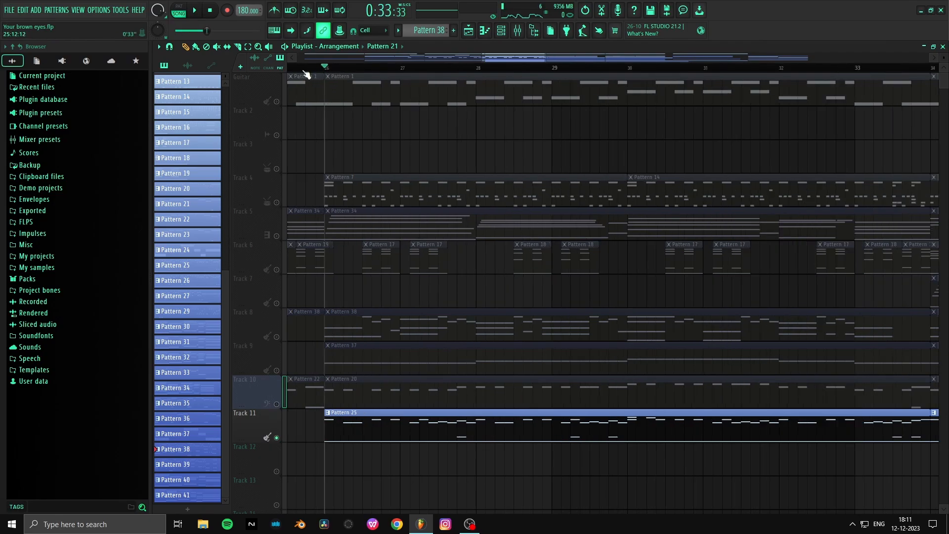
scroll(306, 74, down, 1)
key(space)
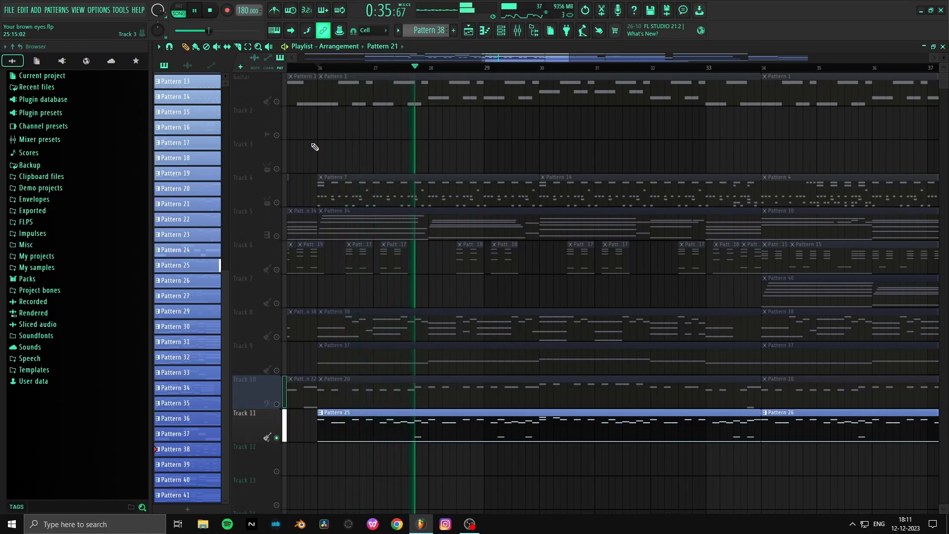
- Select the Lead git short mixer track, stop playback and inspect its Fruity parametric EQ 2 and UADx LA-2A Tube Compressor
key(F9)
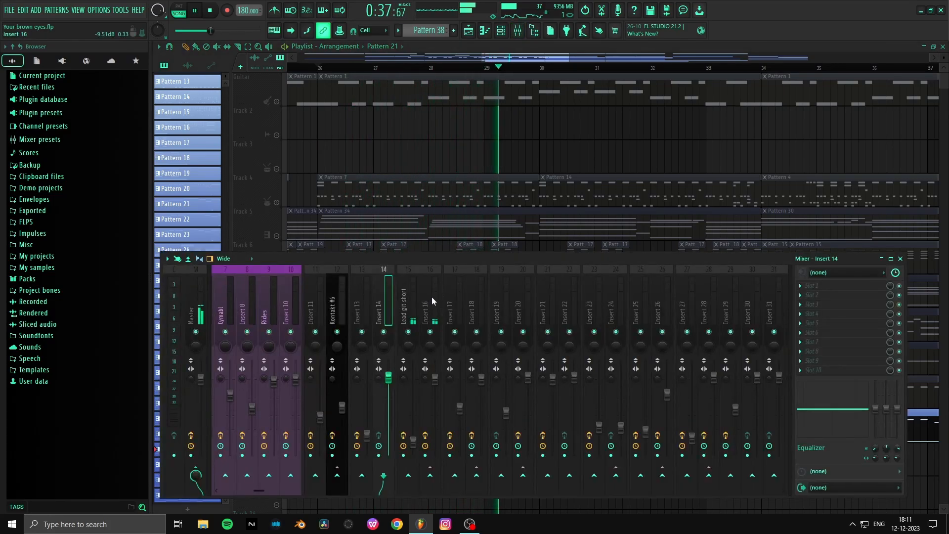
click(415, 300)
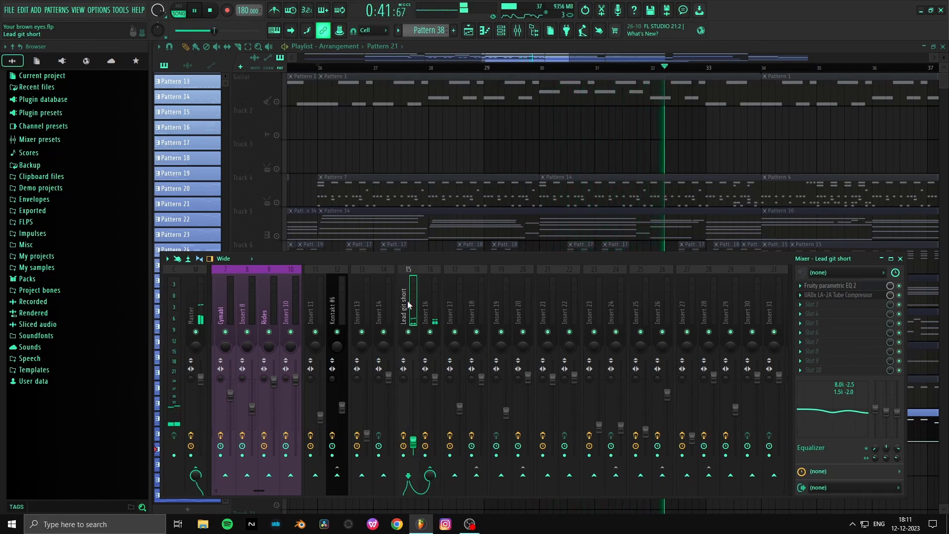
key(space)
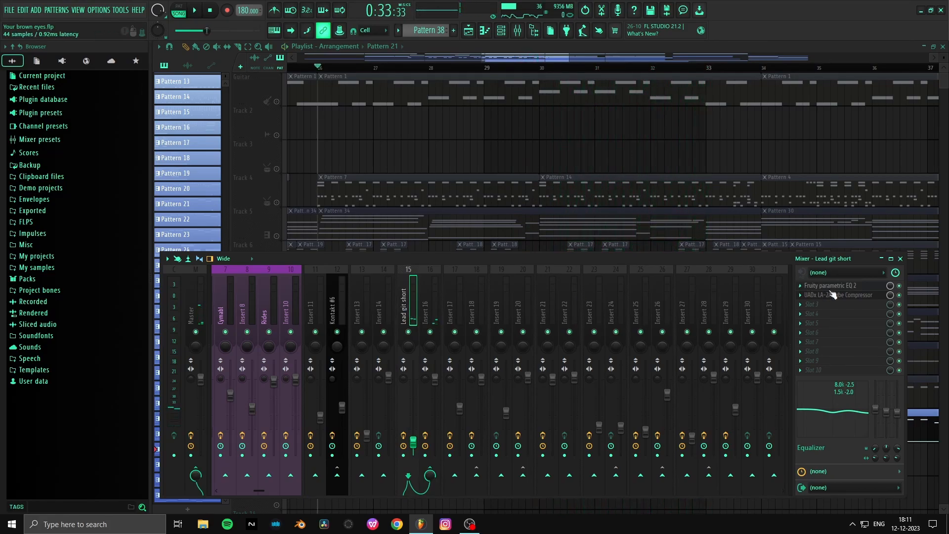
click(860, 287)
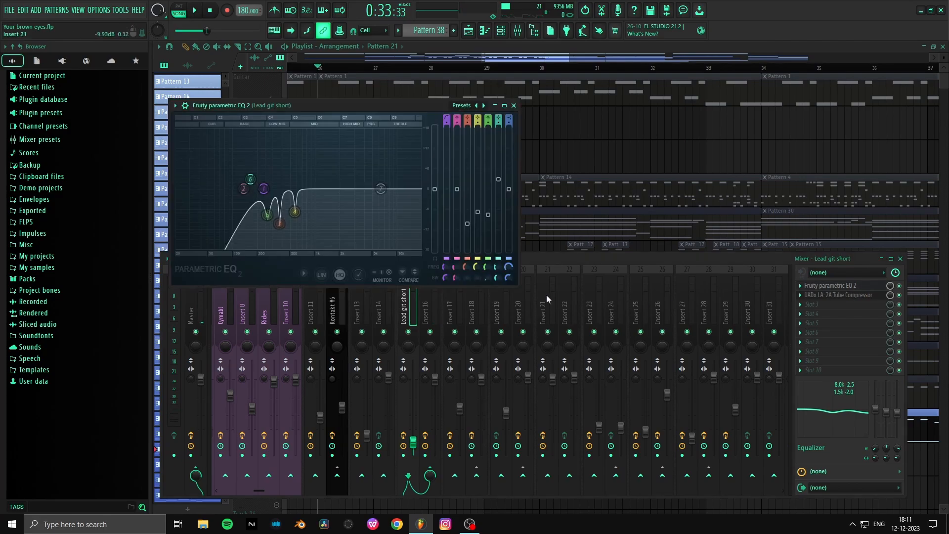
click(834, 297)
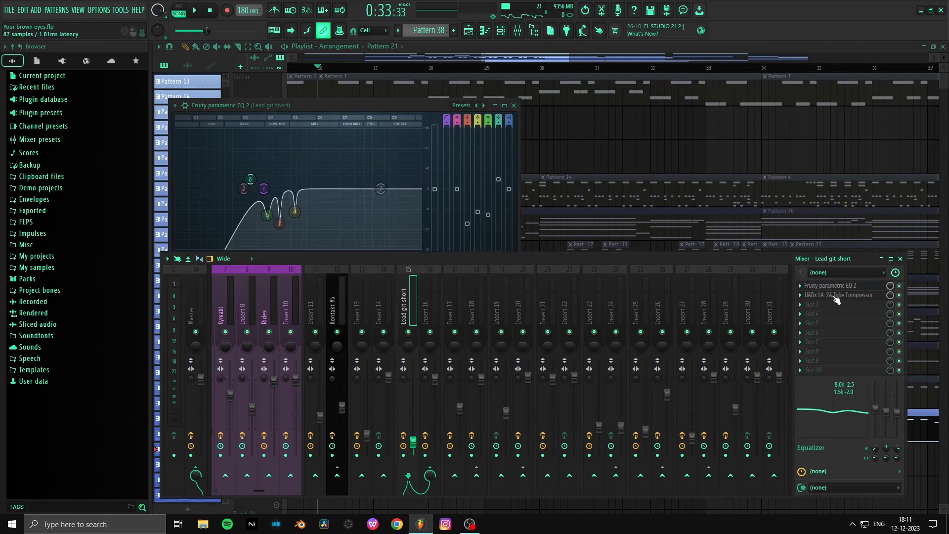
click(836, 297)
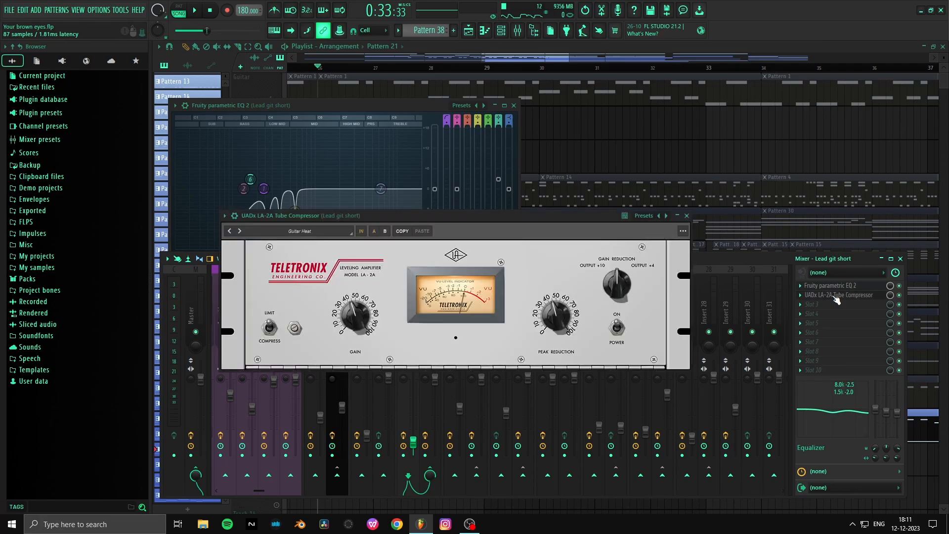
click(835, 297)
- Inspect Fruity parametric EQ 2, ValhallaSupermassive and Fruity Limiter on Insert 16, and return to the Lead git short mixer track
click(424, 309)
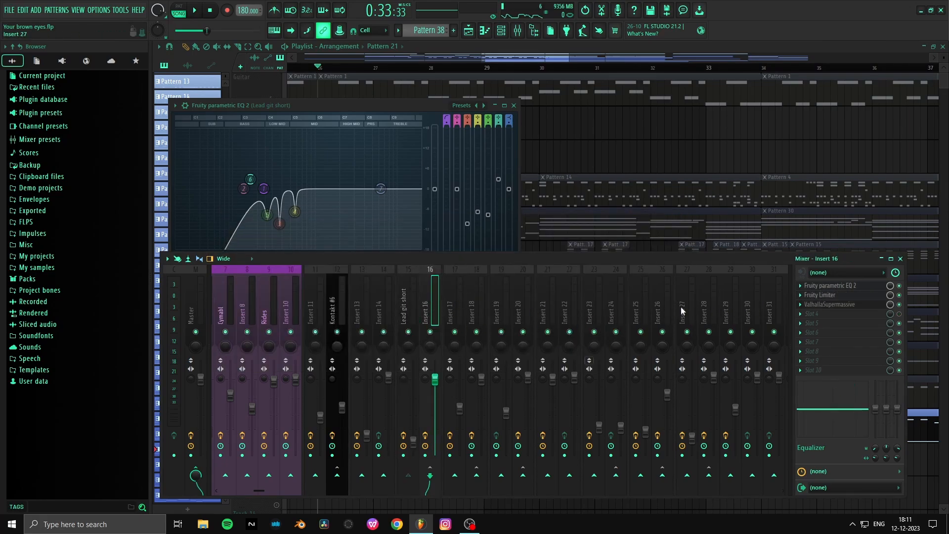
click(864, 286)
click(864, 286)
click(847, 309)
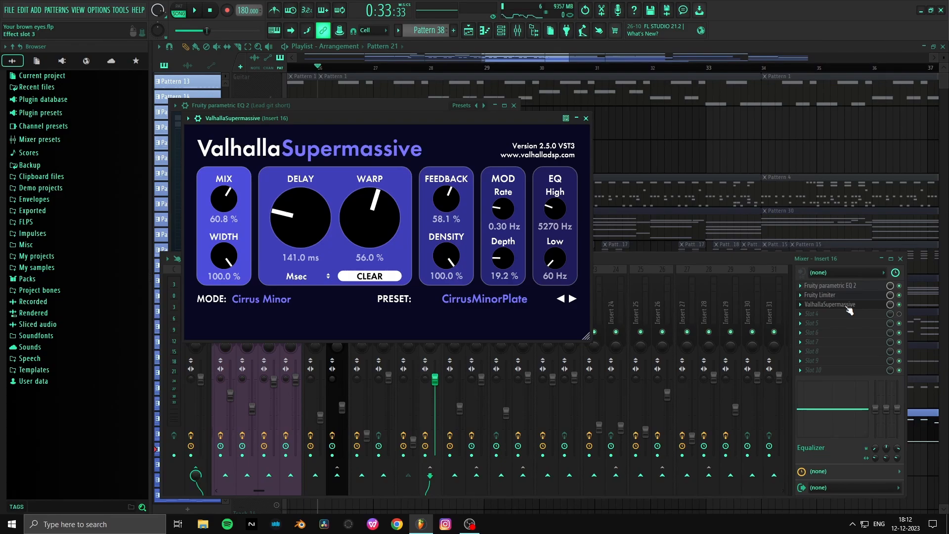
click(855, 296)
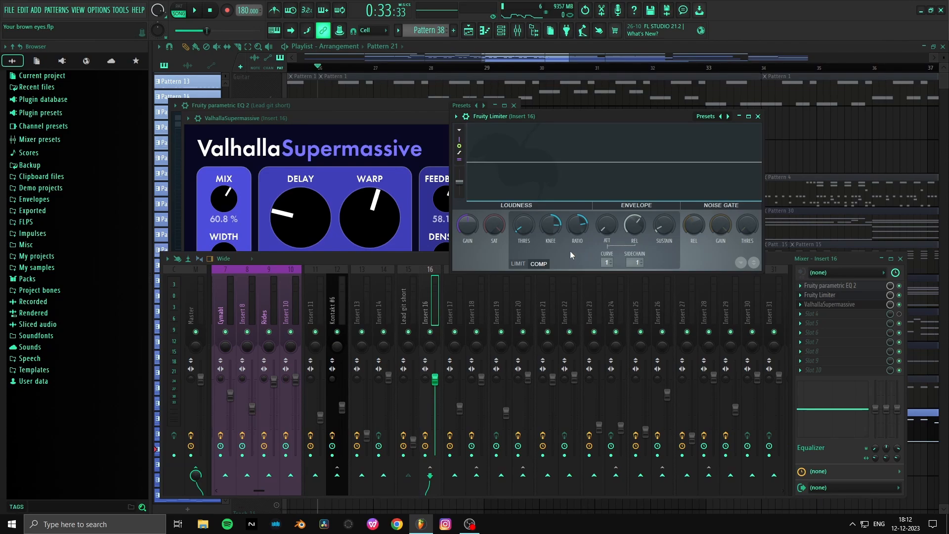
click(416, 298)
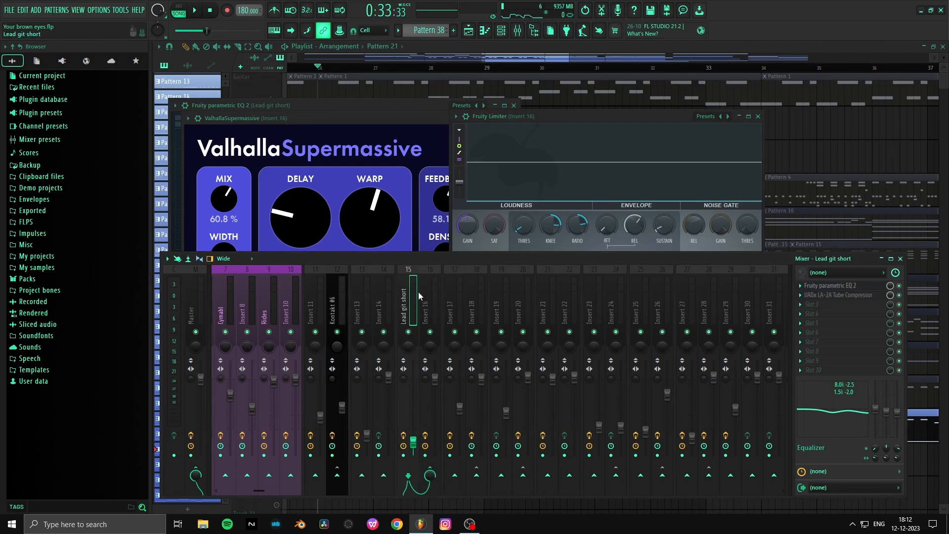
- Remove the Lead git short mixer track's send to Insert 16 and route it to Insert 16 again
click(426, 287)
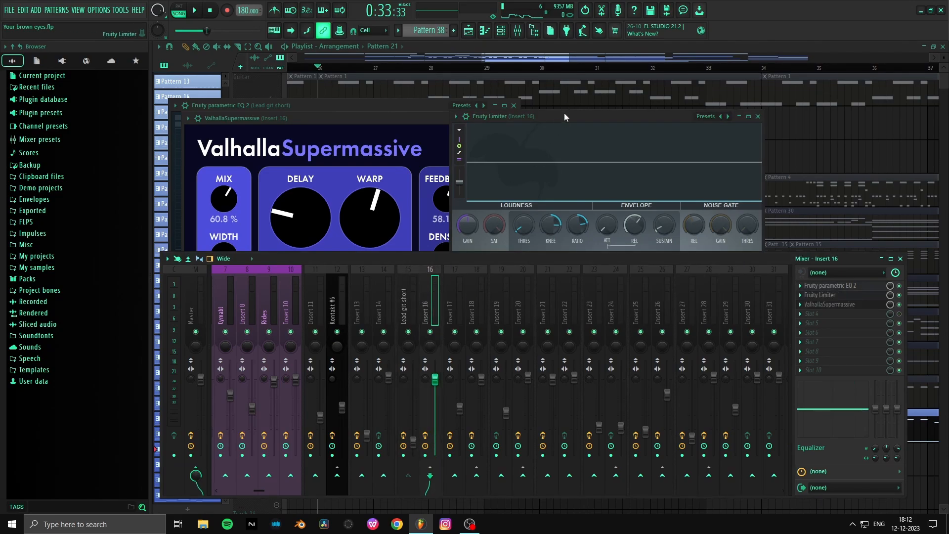
drag(564, 114, 508, 94)
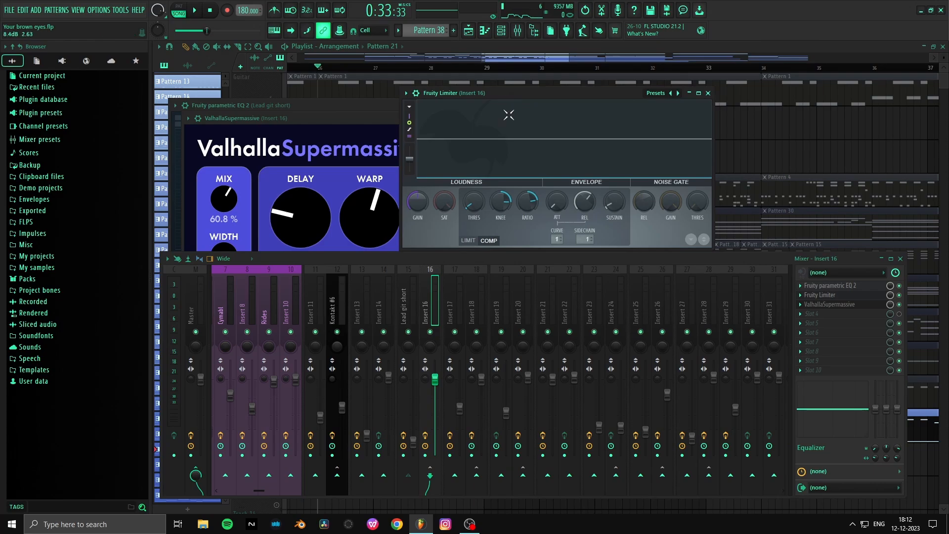
click(418, 294)
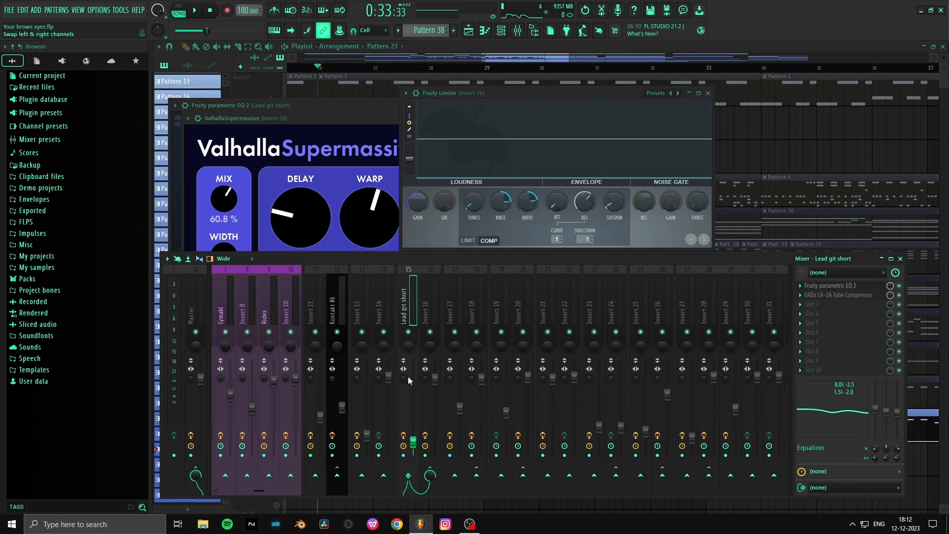
click(434, 472)
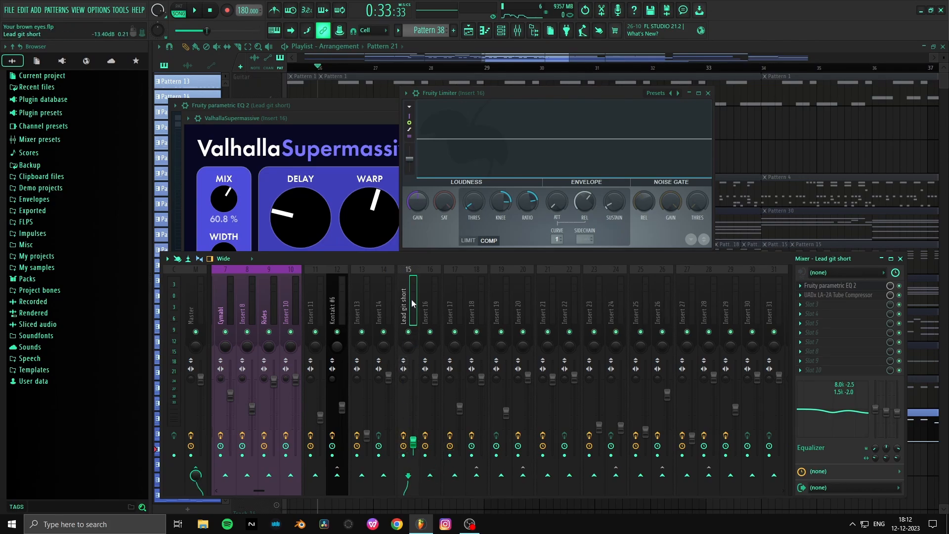
right_click(430, 474)
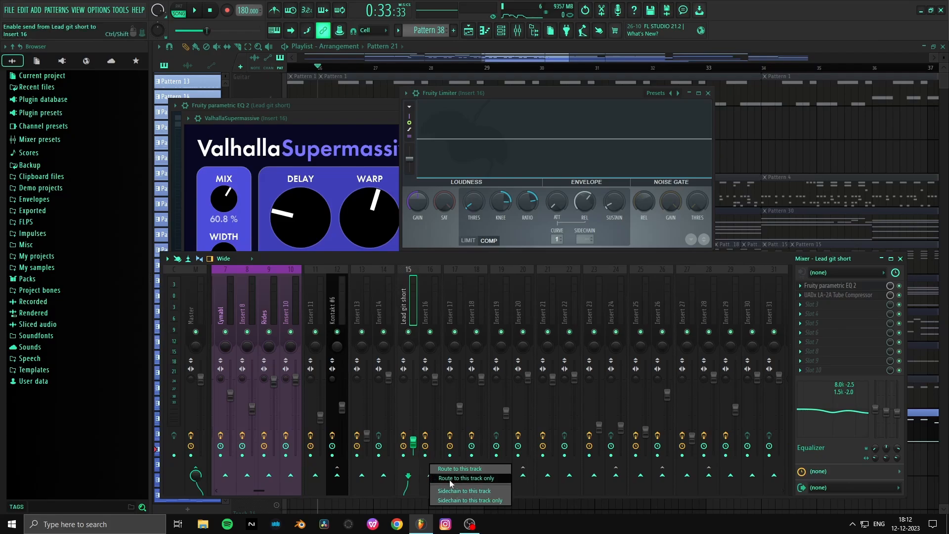
click(491, 478)
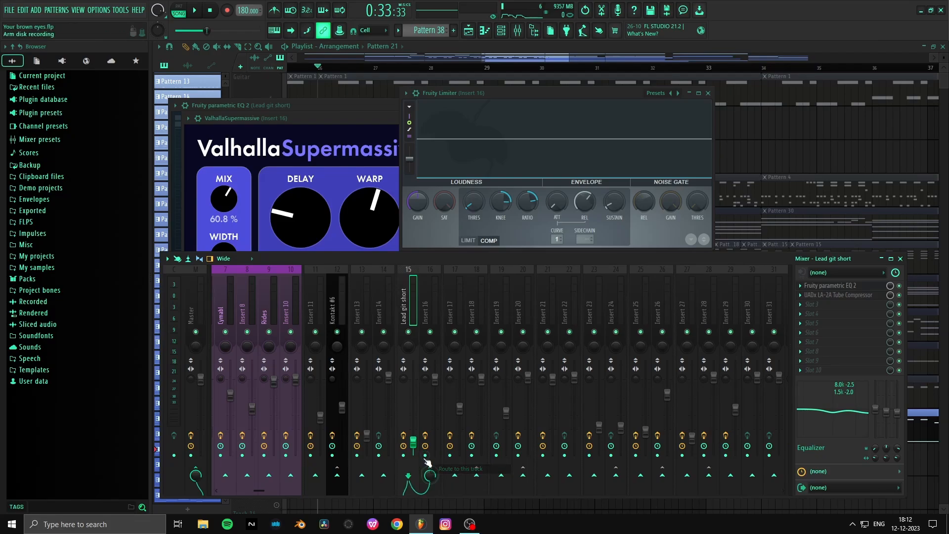
- Select Insert 16 and inspect its Fruity Limiter and Fruity parametric EQ 2 settings
click(425, 281)
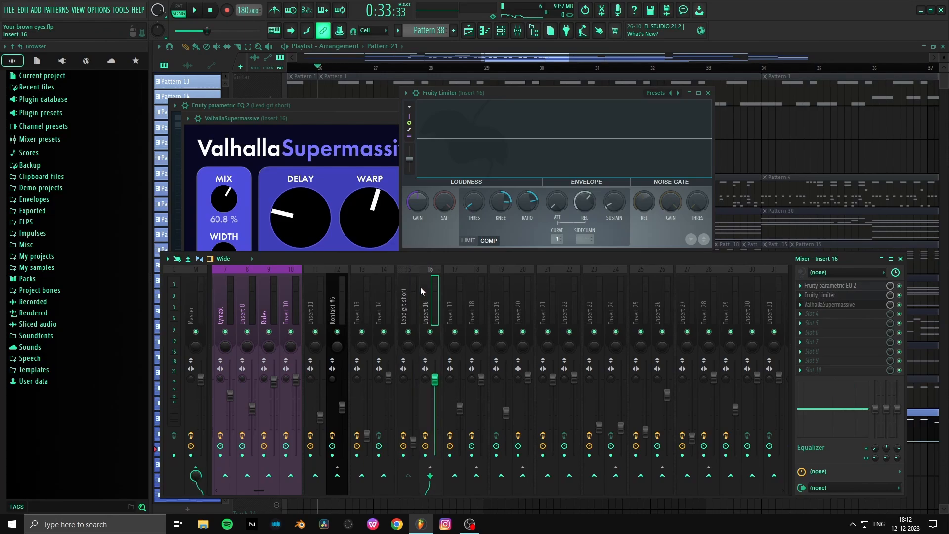
click(833, 298)
click(831, 296)
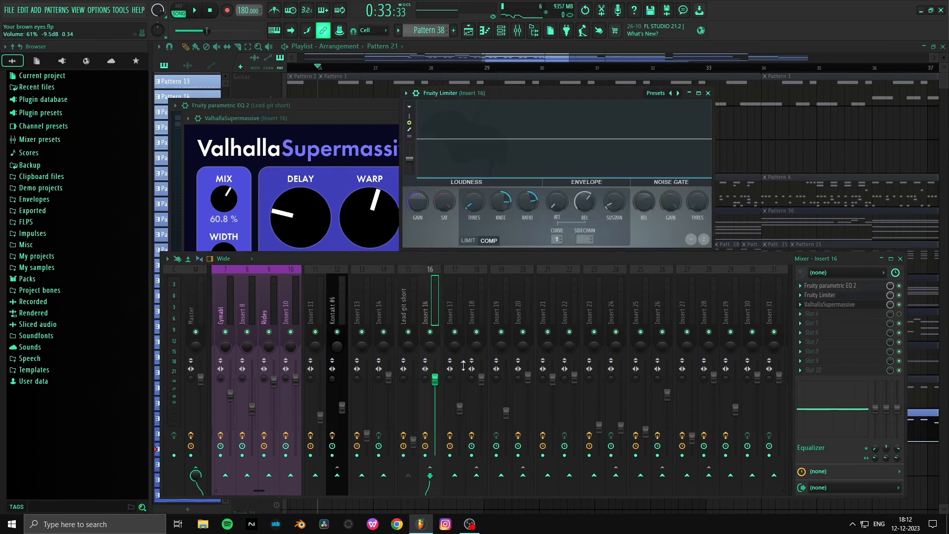
click(840, 296)
click(843, 286)
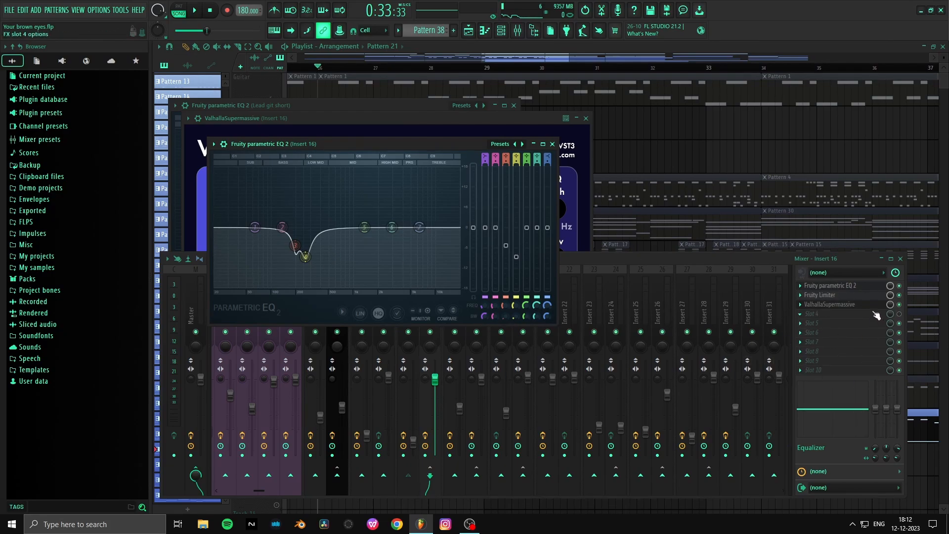
click(852, 297)
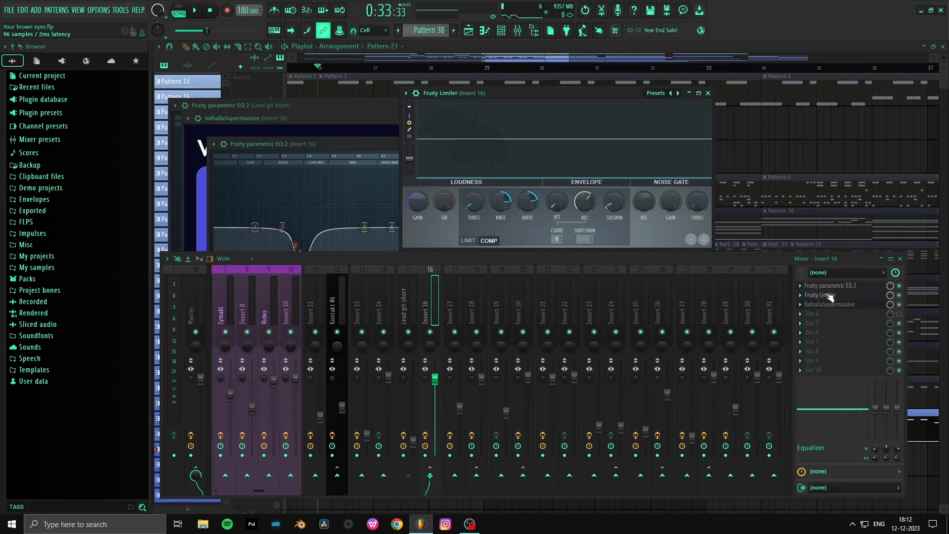
click(830, 296)
click(840, 296)
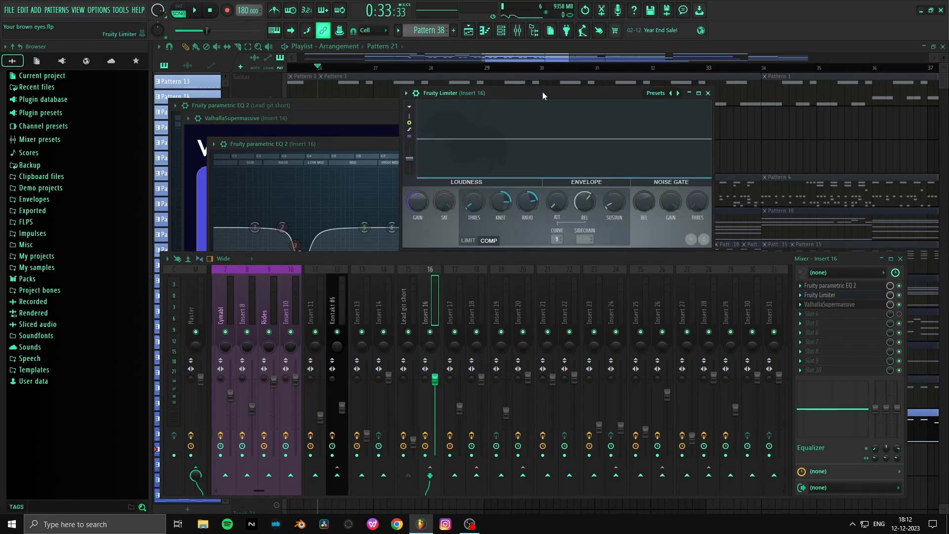
- Set the sidechain input of Insert 16's Fruity Limiter to Lead git short
drag(541, 91, 486, 213)
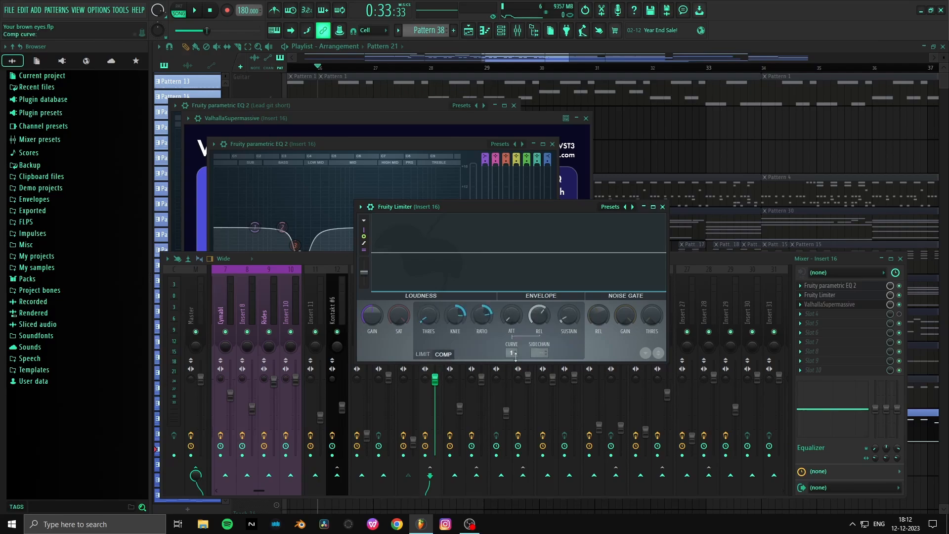
click(539, 352)
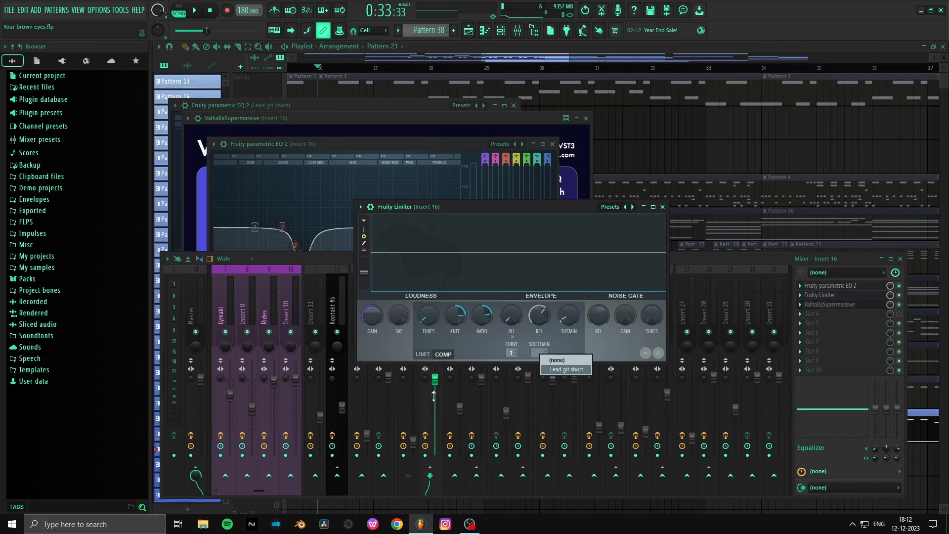
click(568, 370)
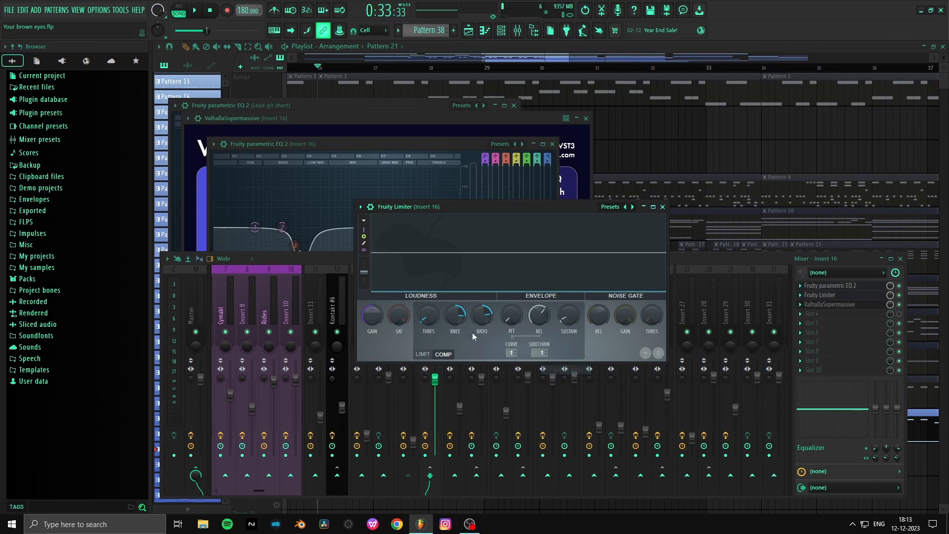
drag(479, 207, 660, 116)
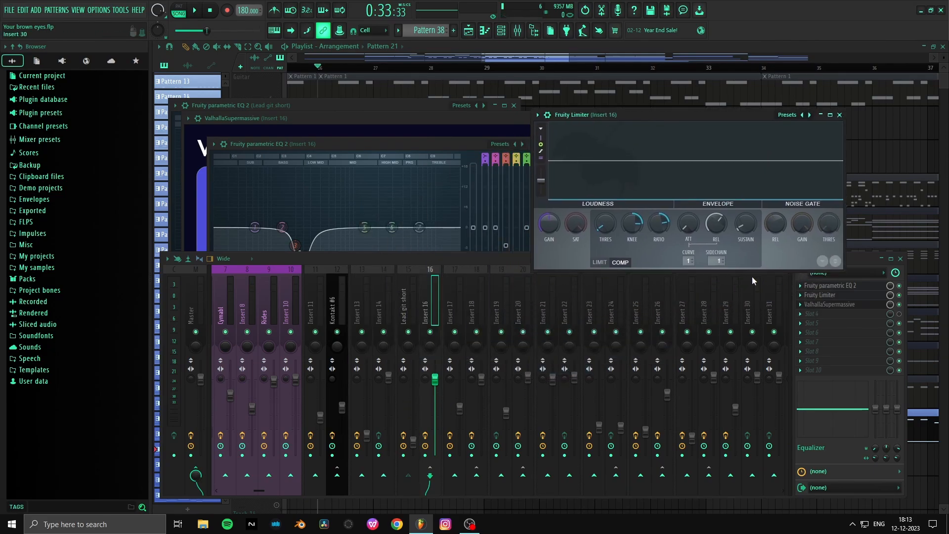
click(717, 260)
click(737, 276)
drag(707, 119, 542, 207)
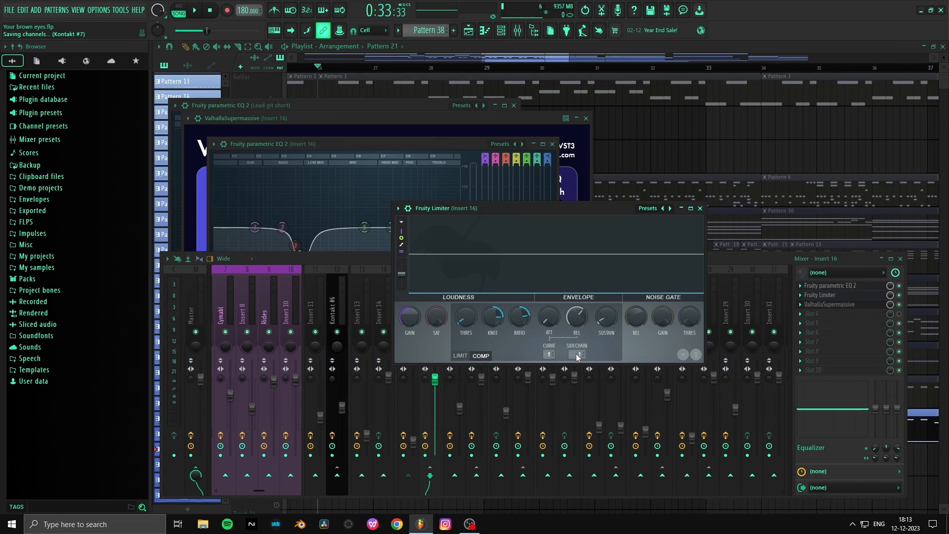
- Play the section from bar 26 twice, watching Insert 16's Fruity Limiter and the Lead git short and Insert 16 levels
key(space)
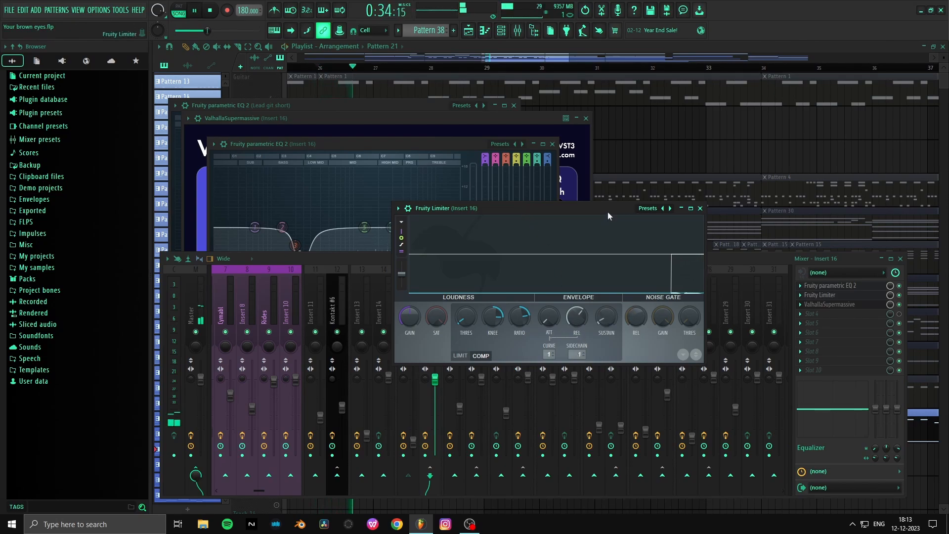
key(space)
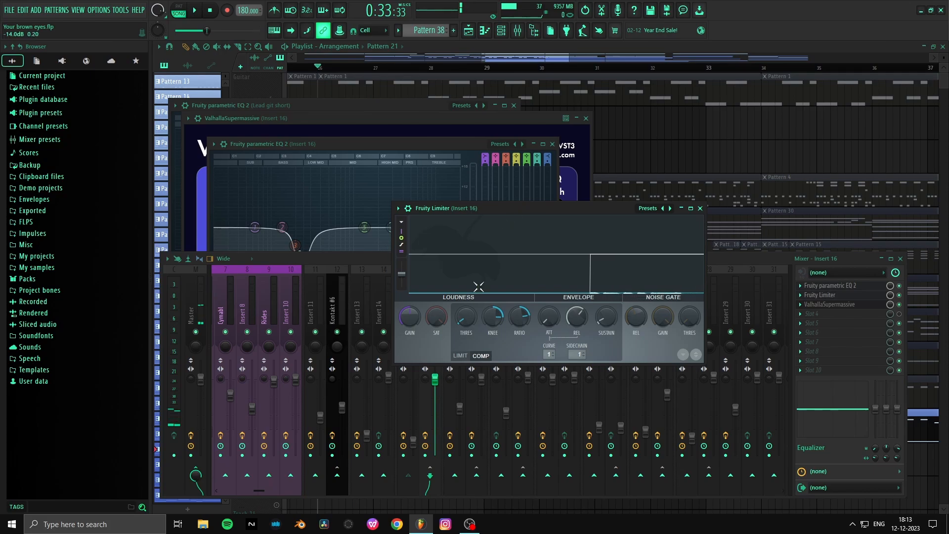
scroll(464, 319, down, 10)
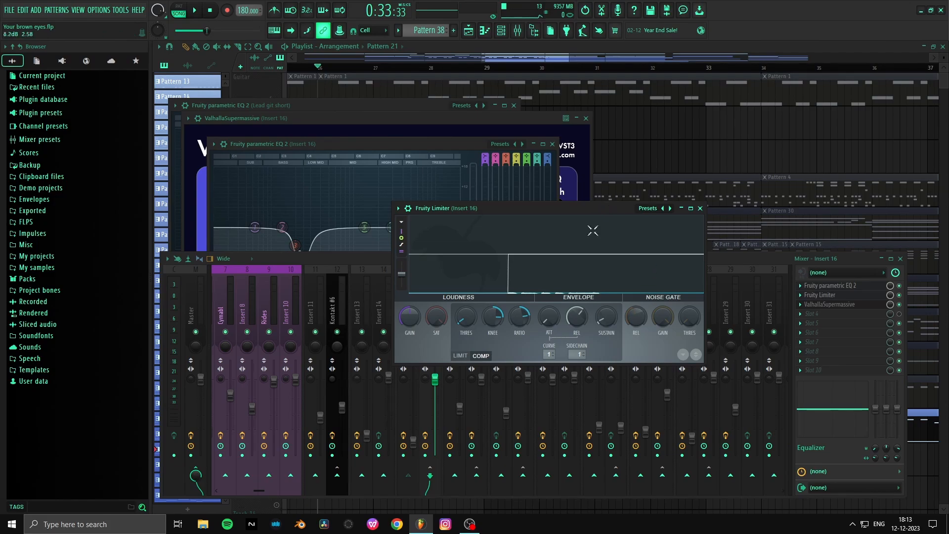
click(724, 256)
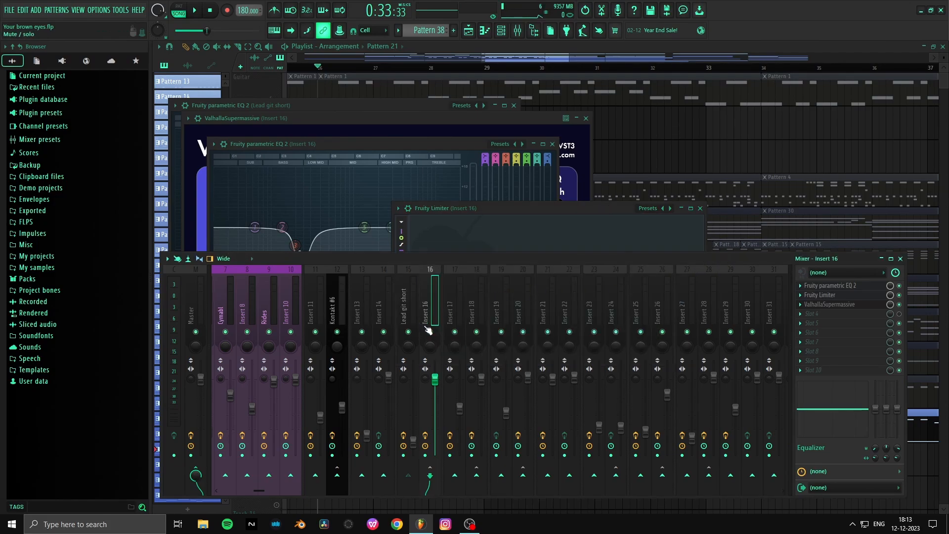
key(space)
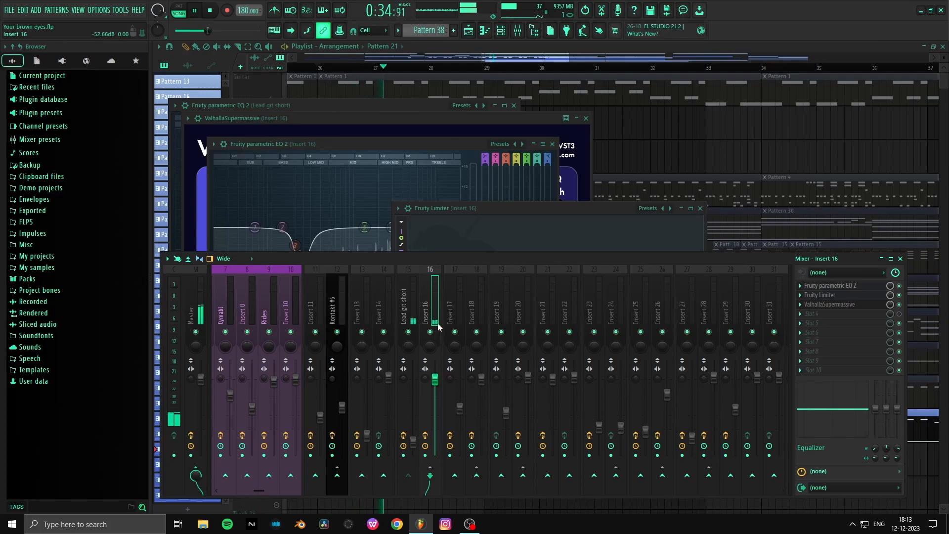
key(space)
- Solo mixer Insert 17 and playlist Track 6, and play the section from bar 26
right_click(456, 331)
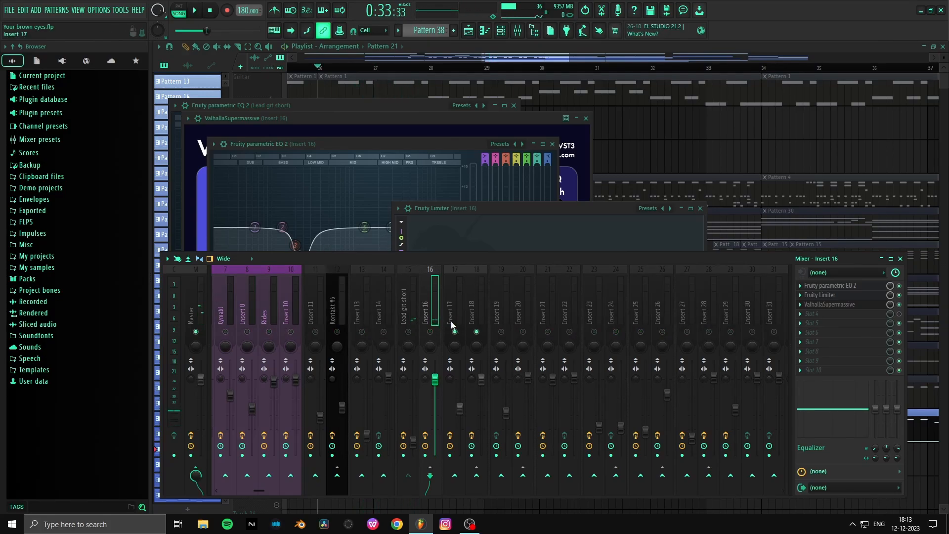
key(F12)
key(space)
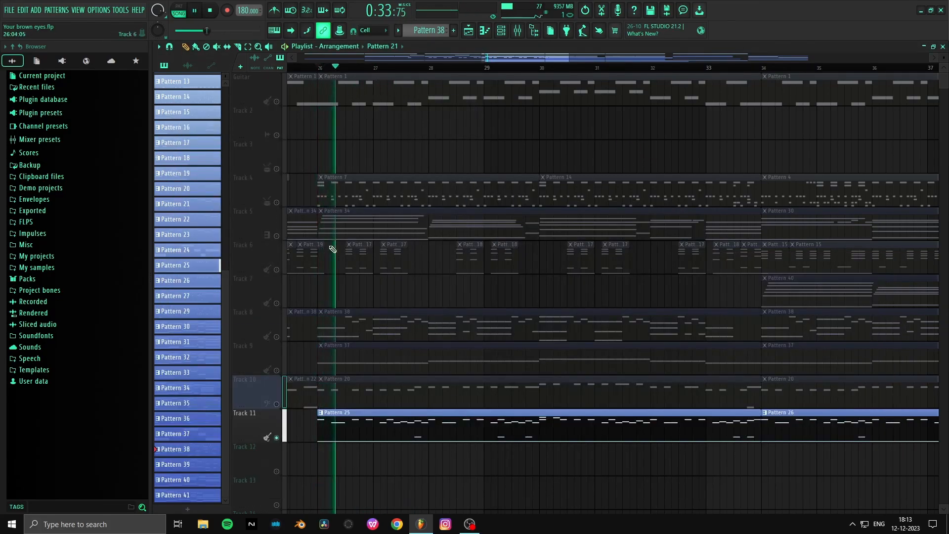
right_click(276, 269)
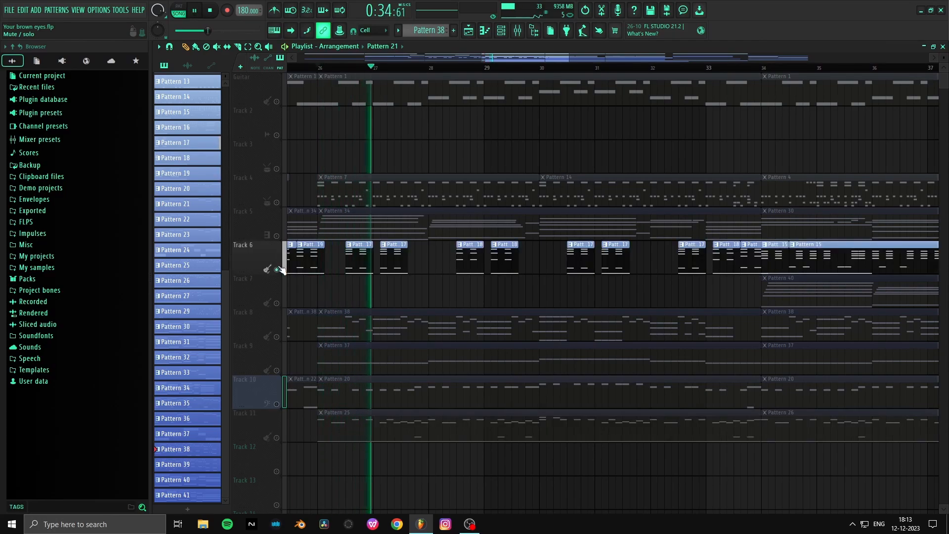
key(space)
- Take the mixer out of solo and play Track 6's chord part from bar 26
click(517, 30)
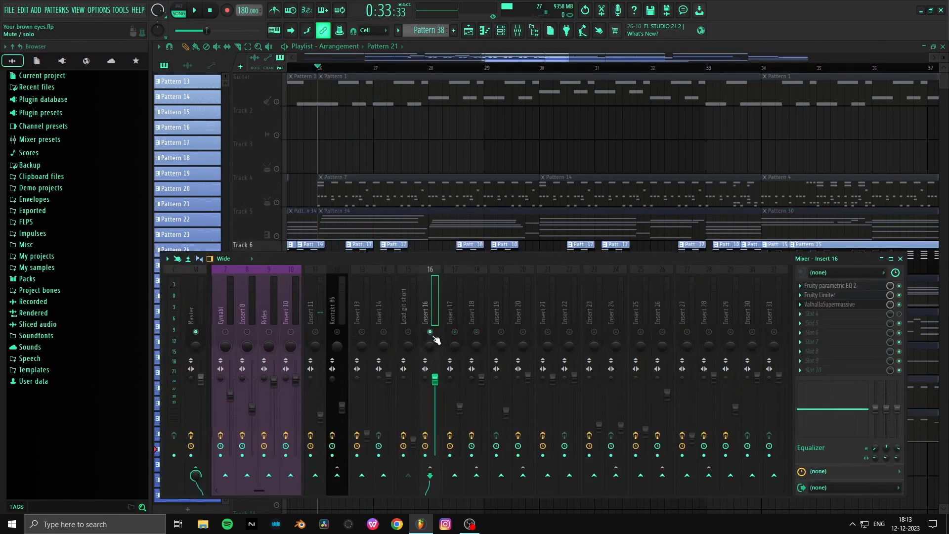
key(space)
key(F9)
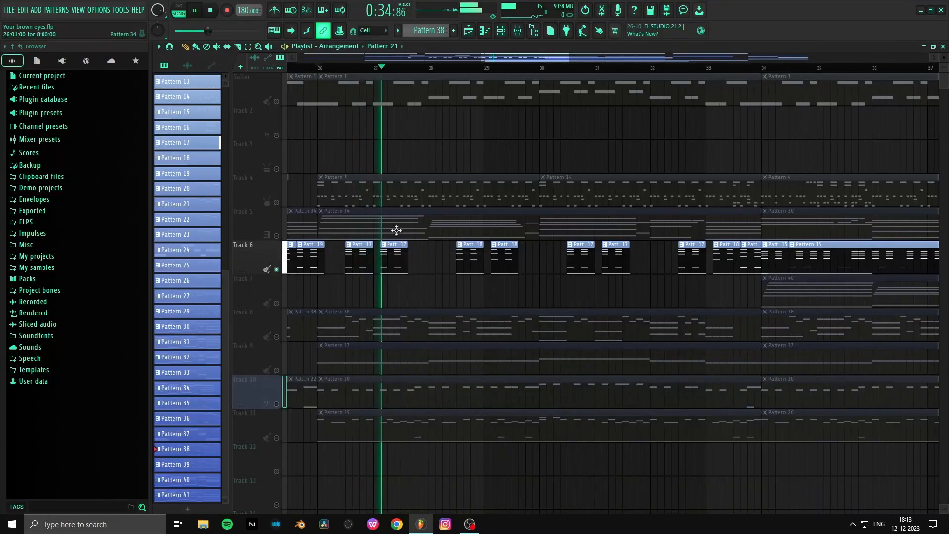
key(space)
- Solo Track 8 and play its Pattern 38 part from bar 26
right_click(277, 337)
key(space)
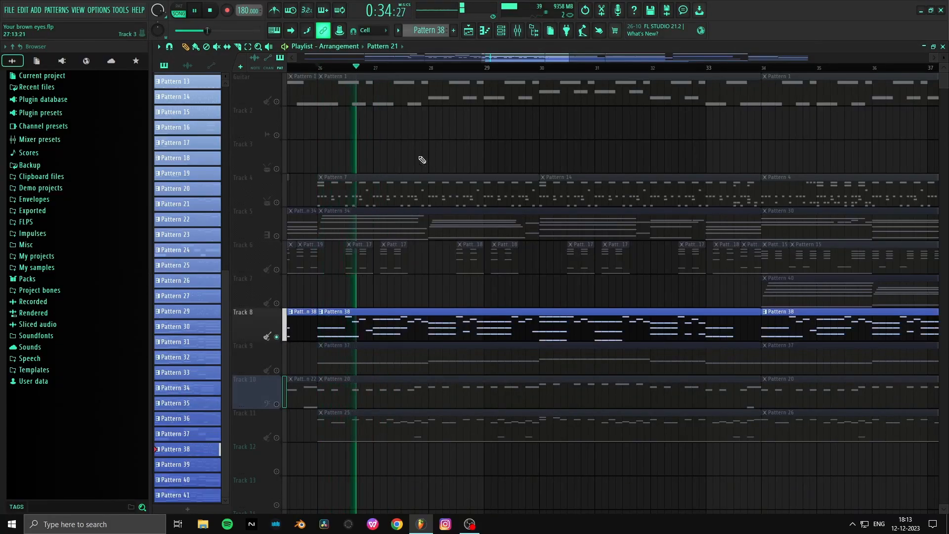
key(space)
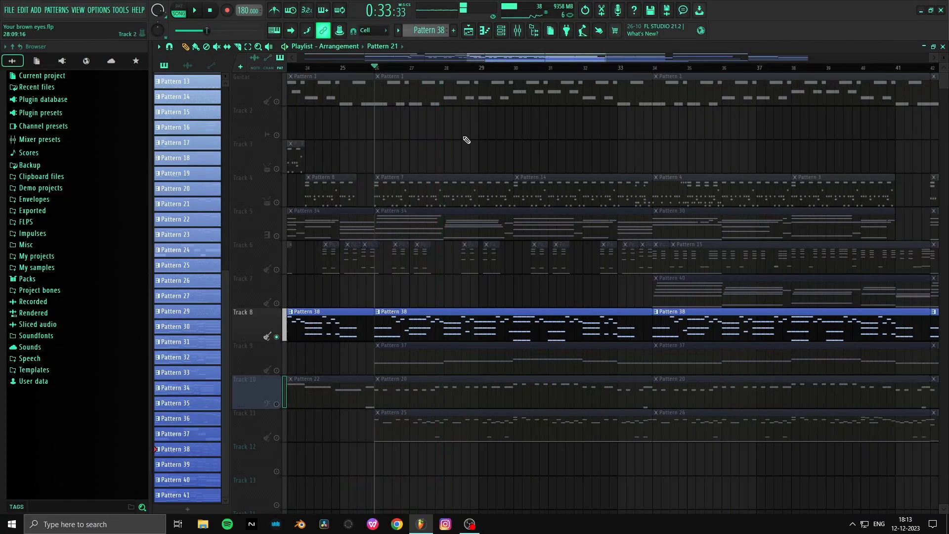
- Solo Track 9 and play its Pattern 37 part from bar 26
scroll(413, 198, down, 3)
right_click(277, 269)
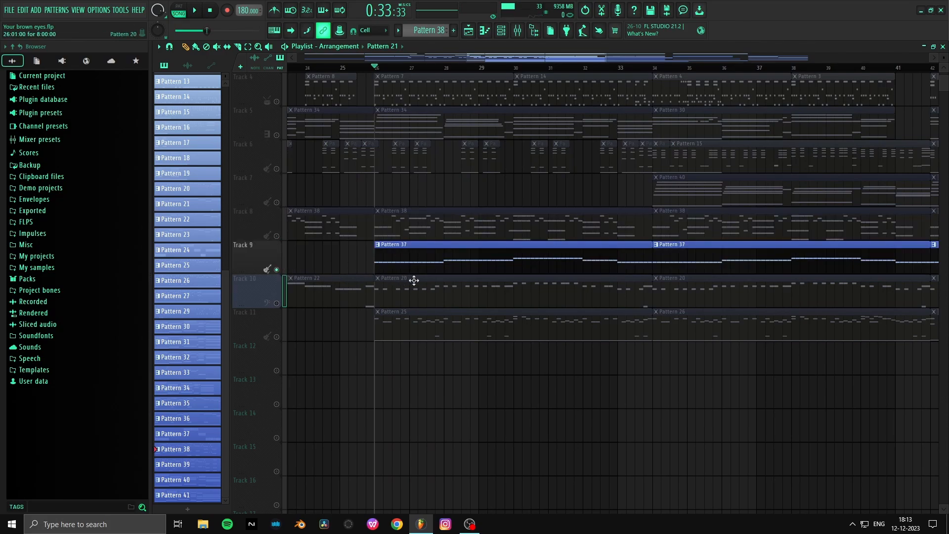
key(space)
- Select mixer Insert 23, stop playback and inspect its Soundgoodizer
key(F9)
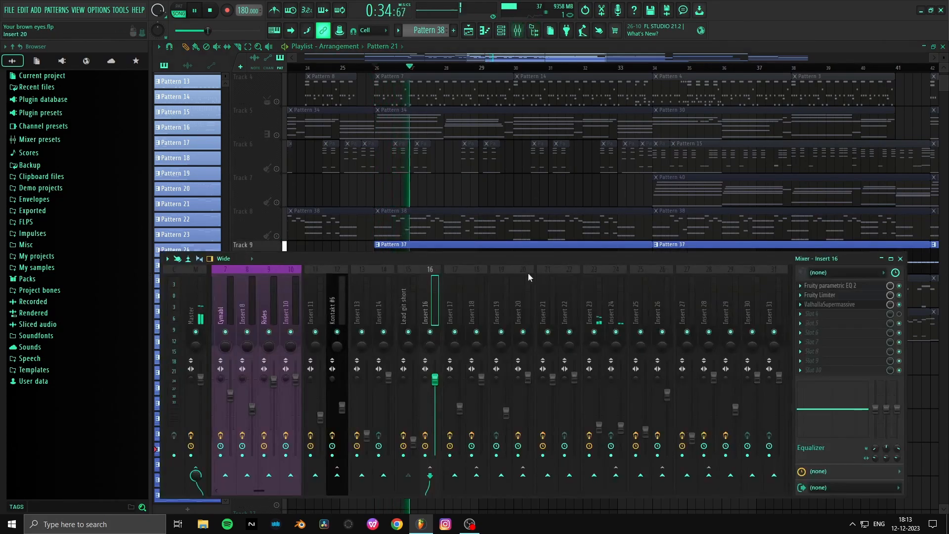
scroll(553, 299, right, 4)
click(406, 300)
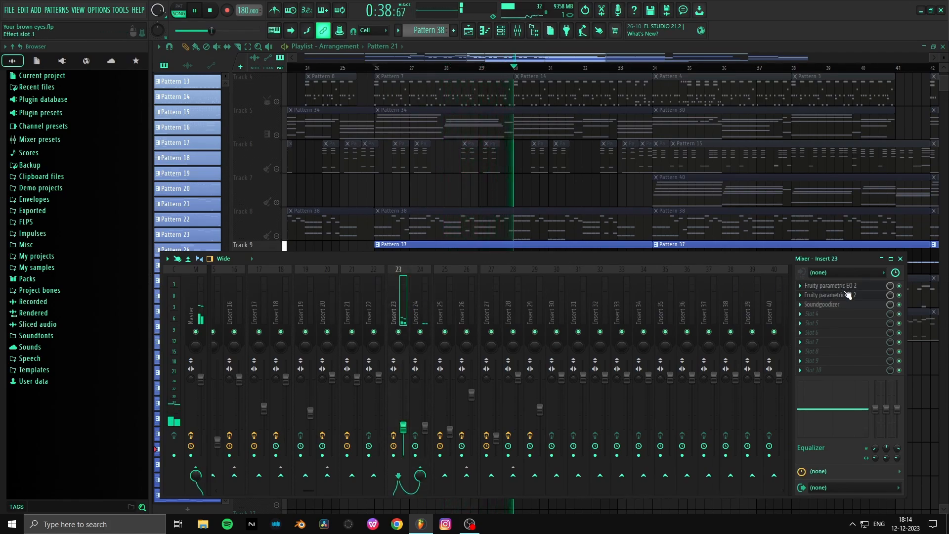
key(space)
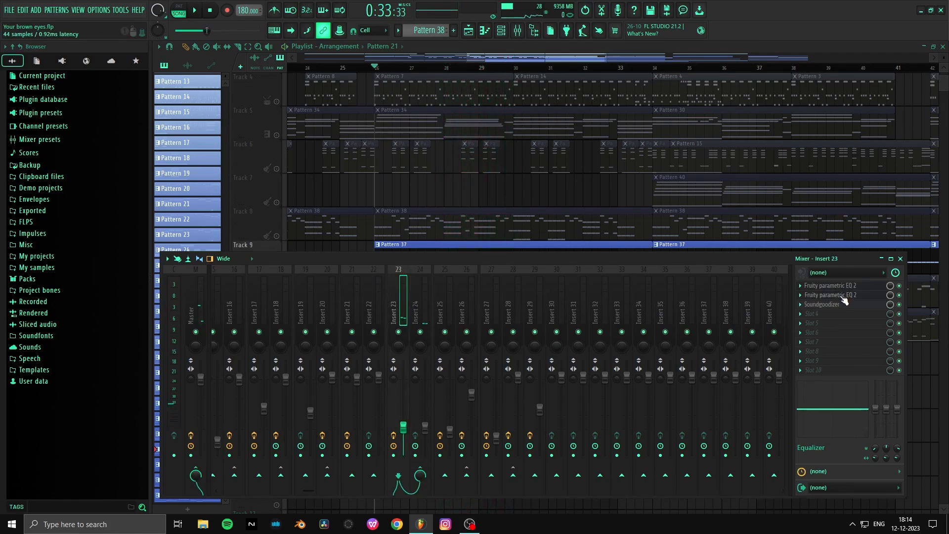
click(823, 305)
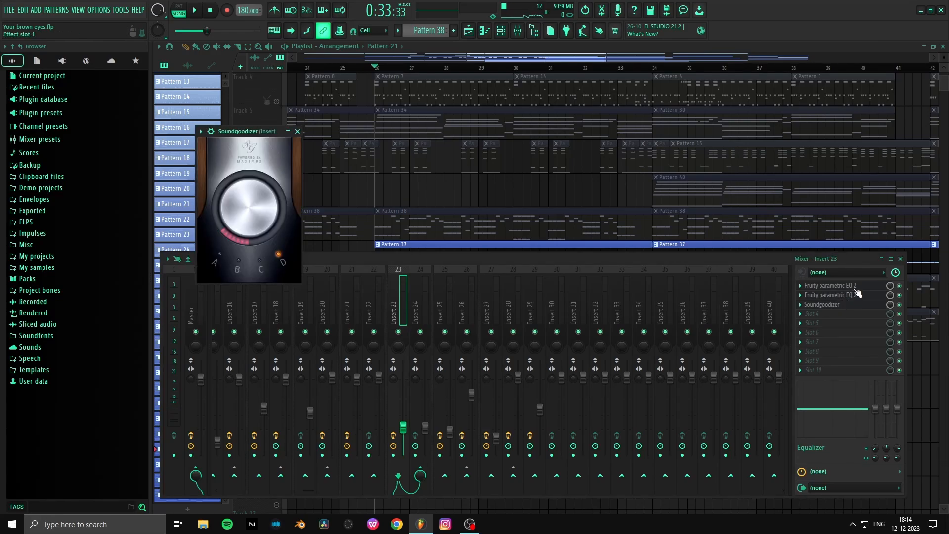
- Compare Inserts 23 and 24, and remove Insert 23's send to Insert 24
click(403, 307)
click(419, 307)
click(399, 307)
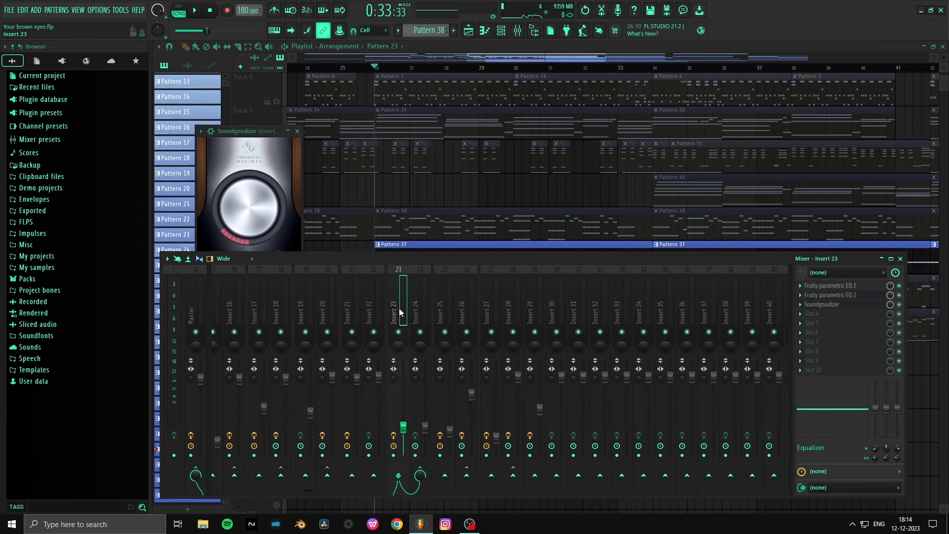
click(418, 309)
click(405, 306)
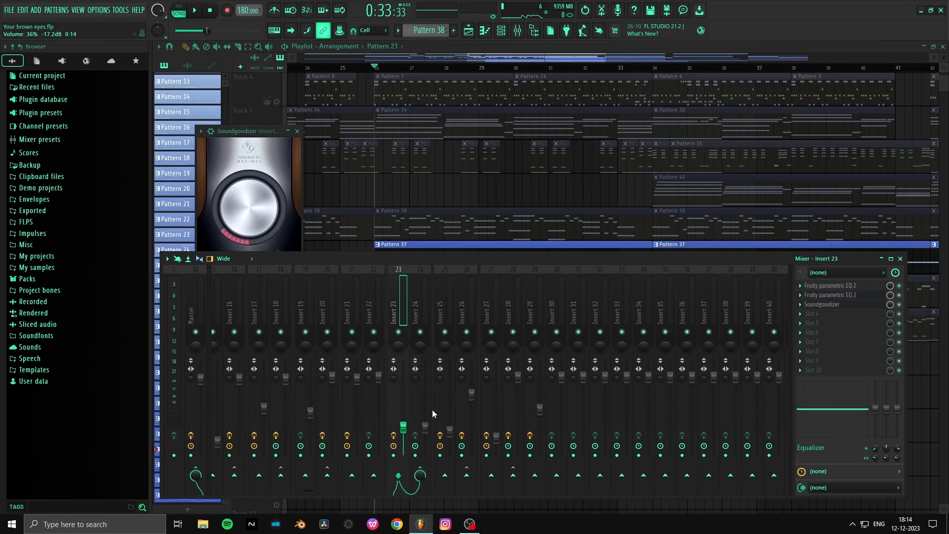
click(420, 475)
- Set mixer Insert 23's volume to 42%, replay the soloed part and return to the playlist
drag(403, 418, 406, 413)
key(space)
key(space)
key(space)
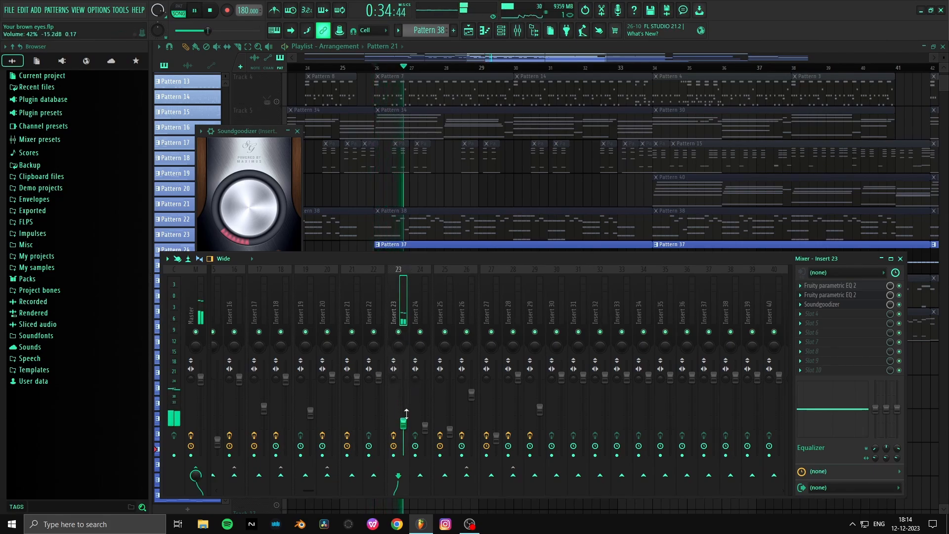
click(409, 215)
key(space)
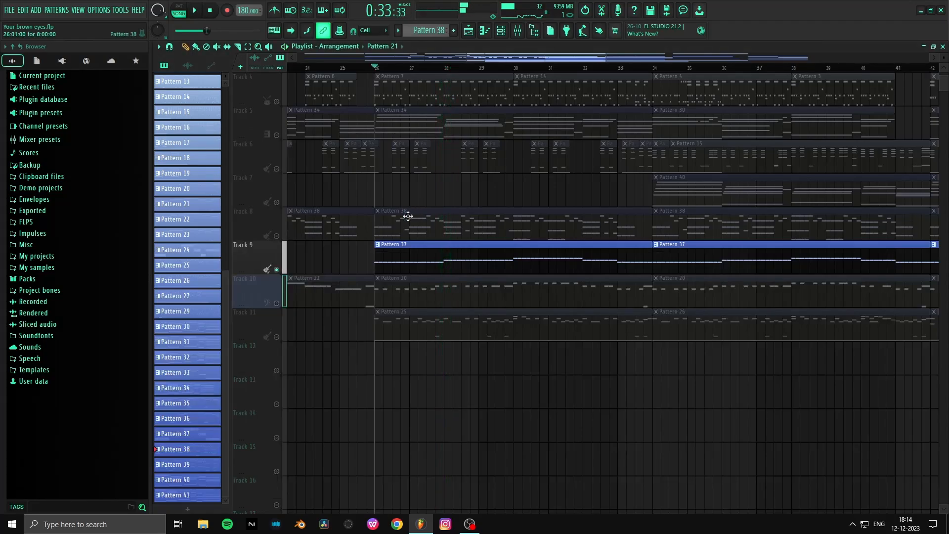
- Solo Track 10, unmute Track 9 alongside it, and play both parts from bar 26
right_click(275, 301)
click(278, 303)
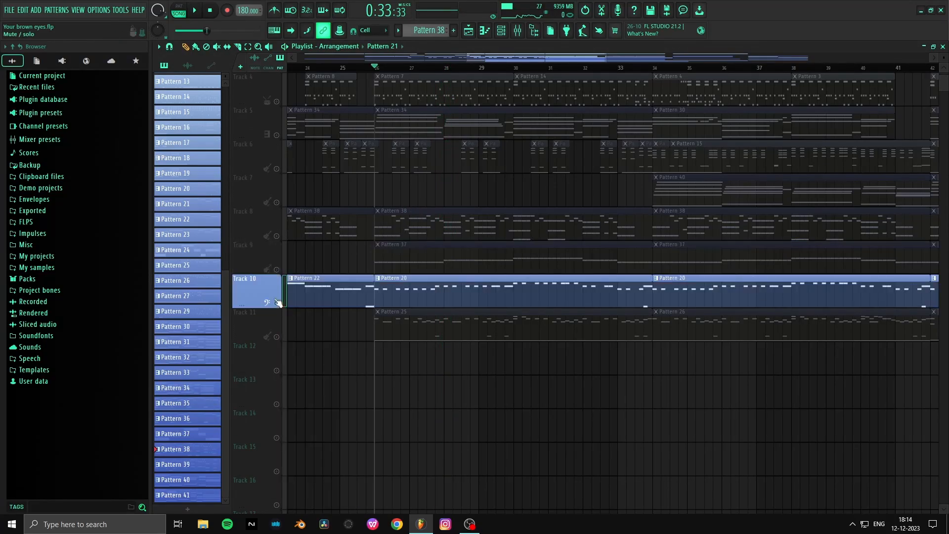
click(277, 269)
key(space)
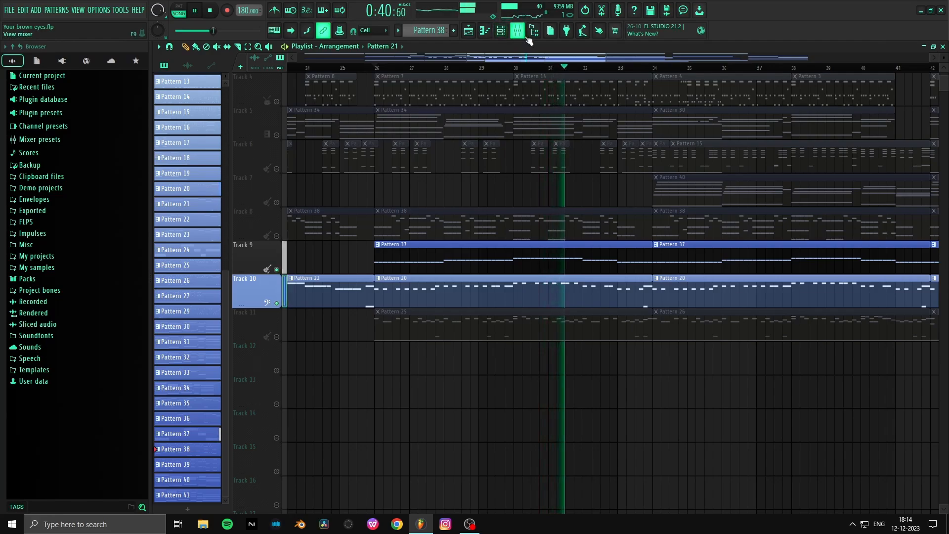
key(space)
- Solo Track 11 and play its Pattern 25 part from bar 26 while checking the mixer levels
right_click(275, 336)
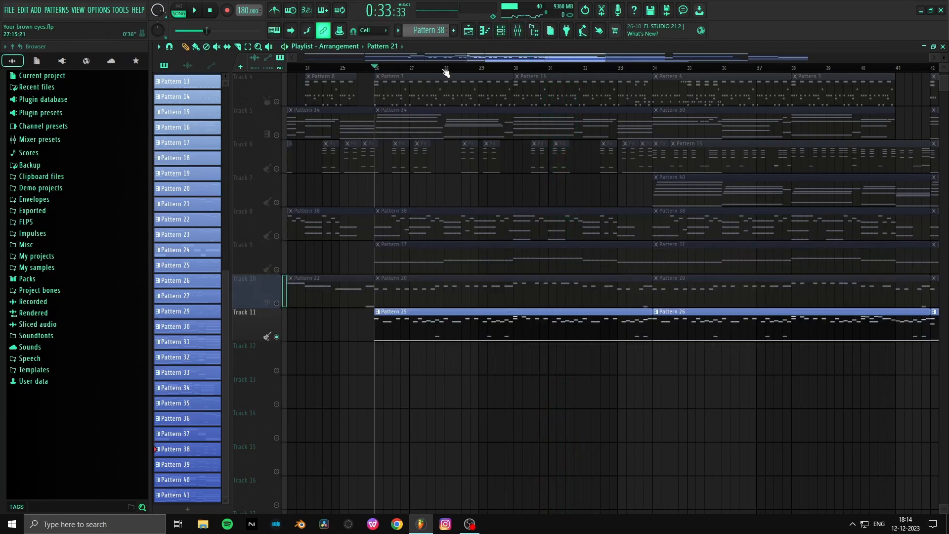
scroll(424, 74, up, 1)
key(space)
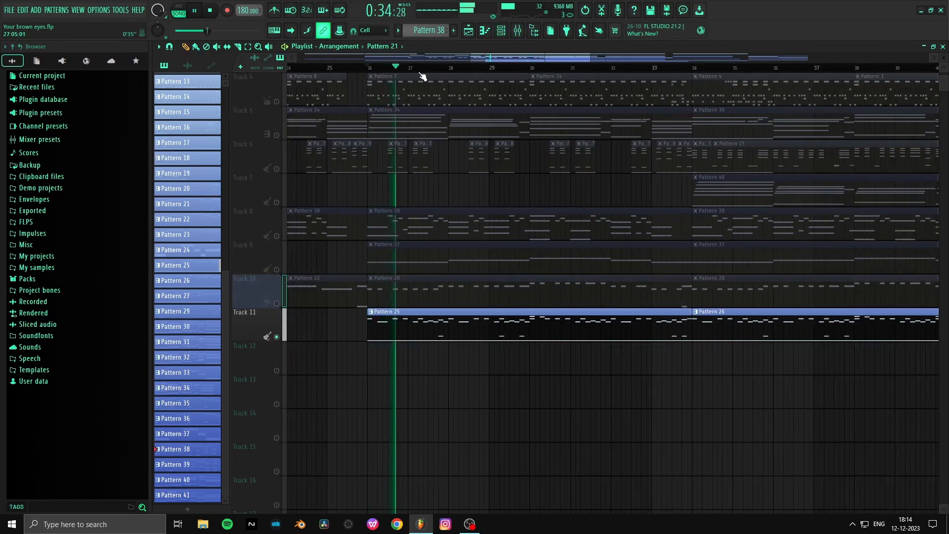
click(518, 31)
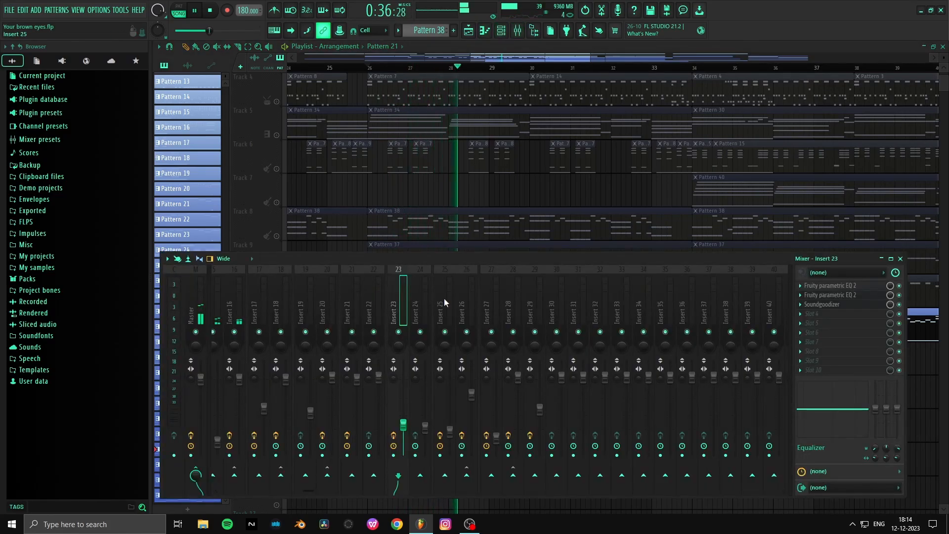
scroll(444, 298, down, 3)
key(space)
right_click(437, 203)
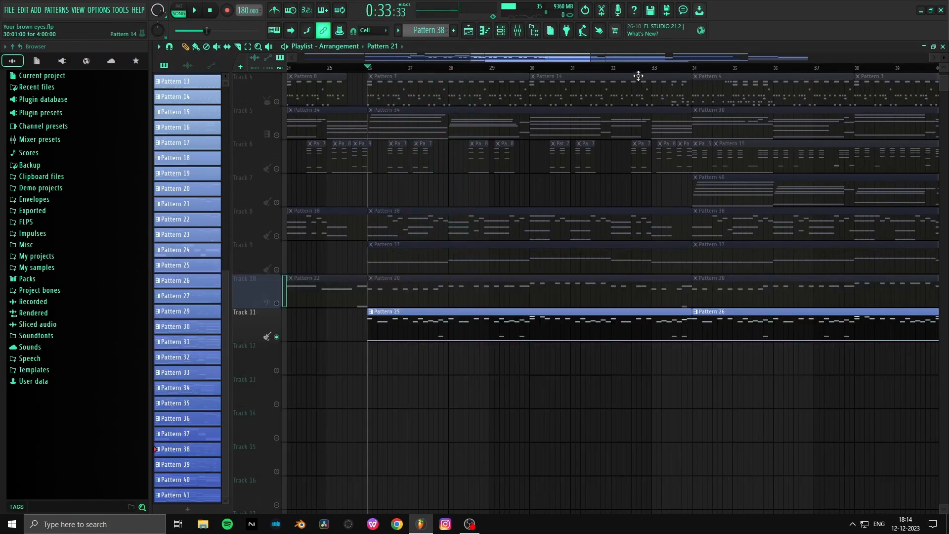
- Solo Track 7 and play its Pattern 40 part from bar 34 with the mixer open
scroll(689, 190, up, 3)
click(692, 68)
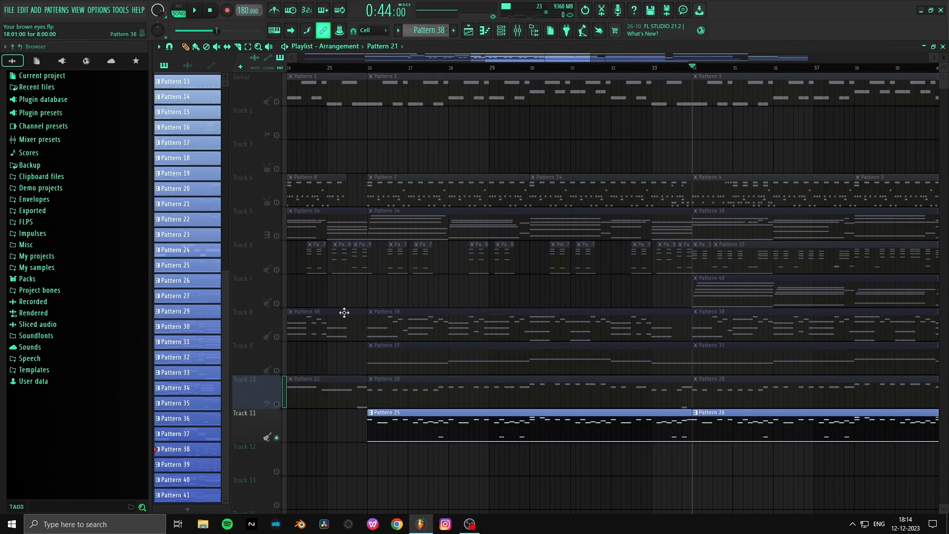
right_click(277, 304)
key(space)
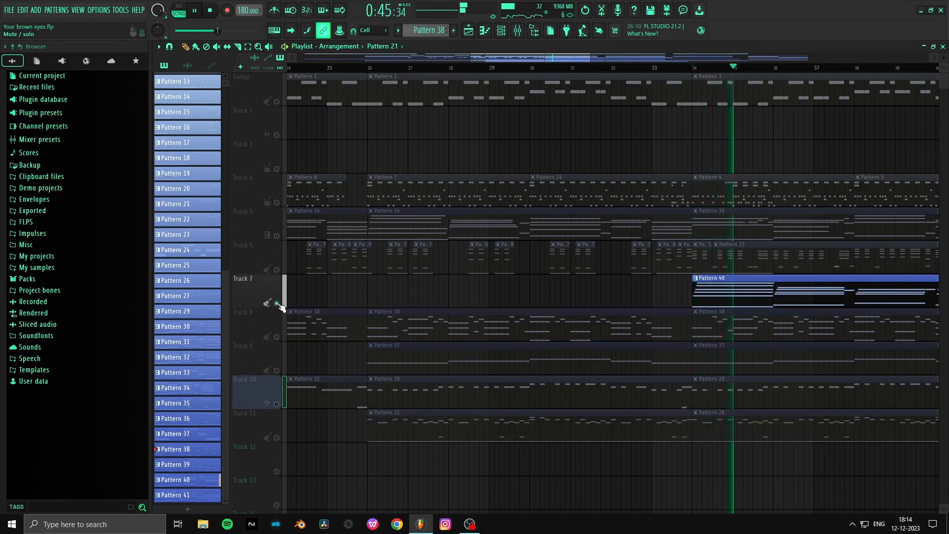
click(523, 34)
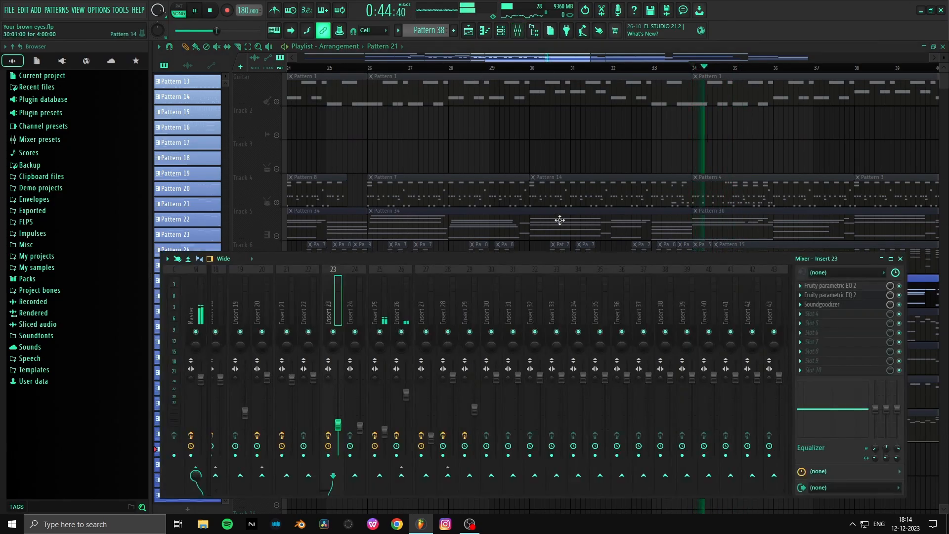
- Select mixer Insert 25, save the project, and inspect the insert's ValhallaSupermassive and Fruity Stereo Enhancer
click(388, 308)
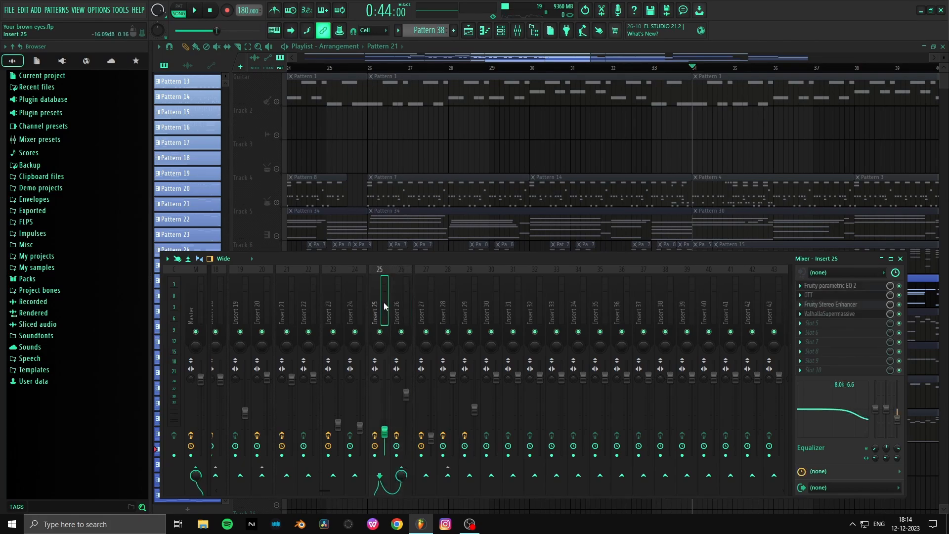
key(ctrl+s)
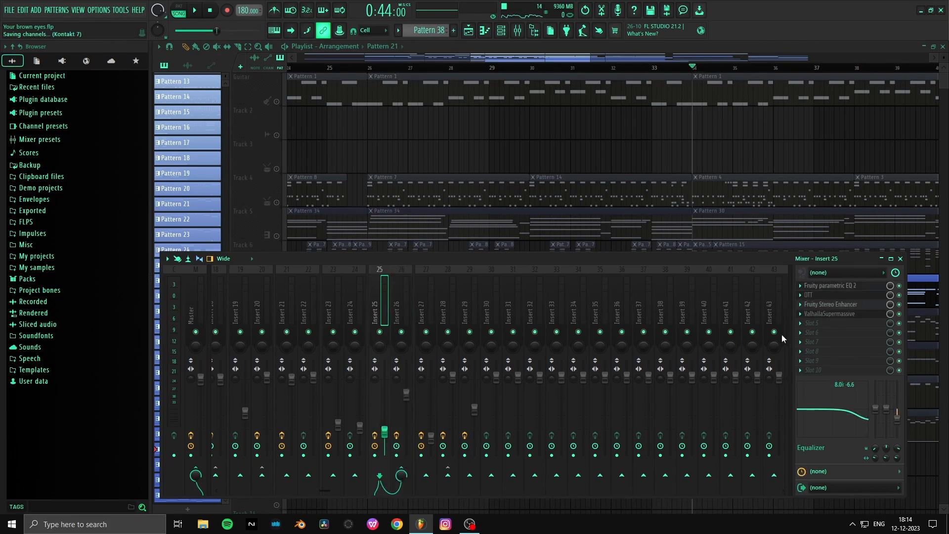
click(846, 315)
click(847, 315)
click(854, 306)
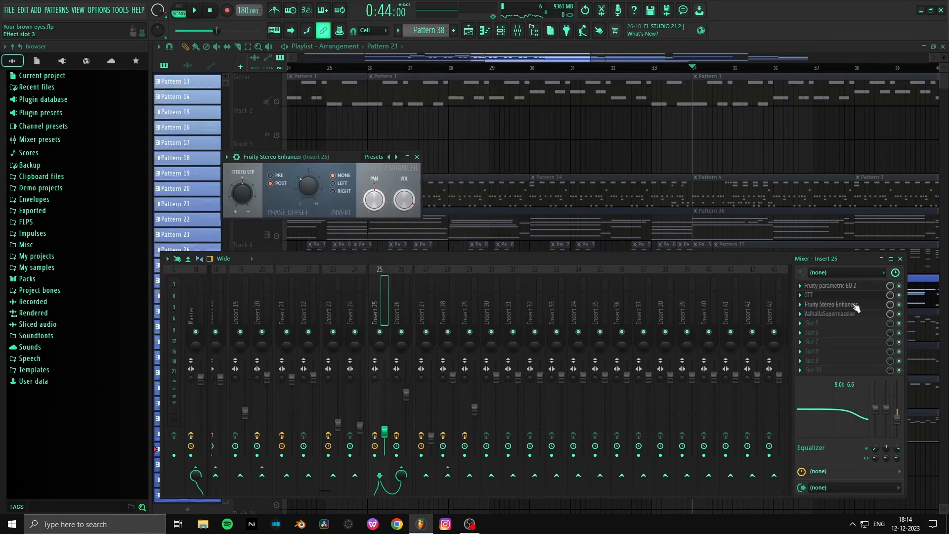
click(855, 307)
click(856, 307)
click(856, 307)
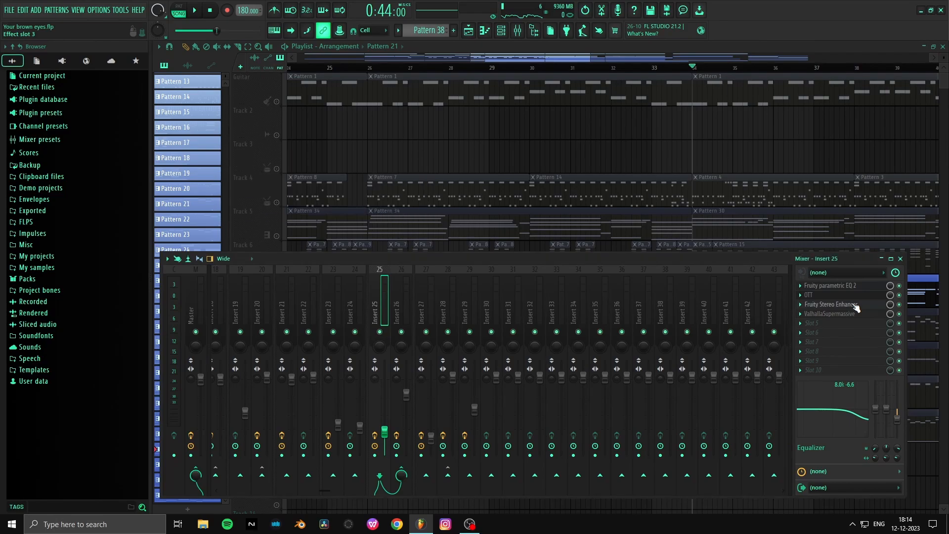
- Set the depth of Insert 25's OTT to 27% and check the insert's Fruity Parametric EQ 2
click(840, 297)
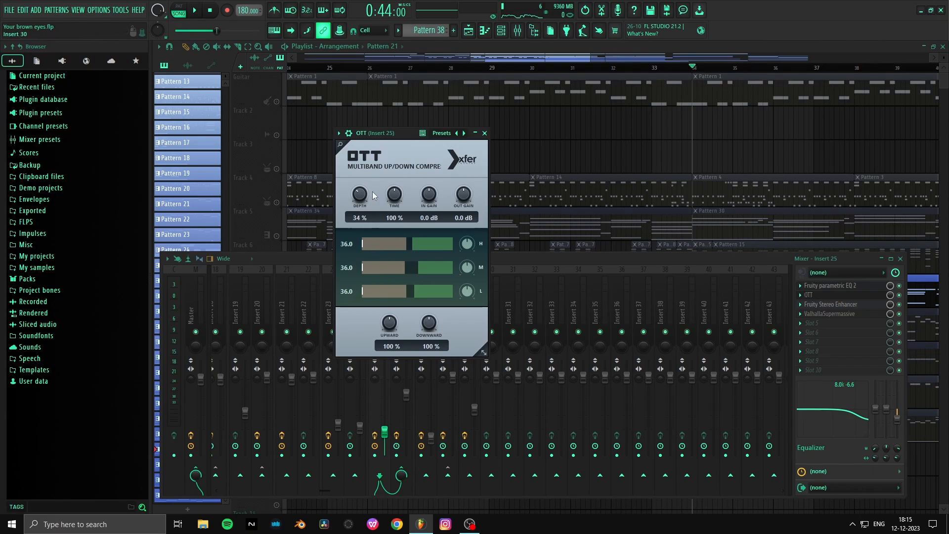
drag(357, 190, 356, 194)
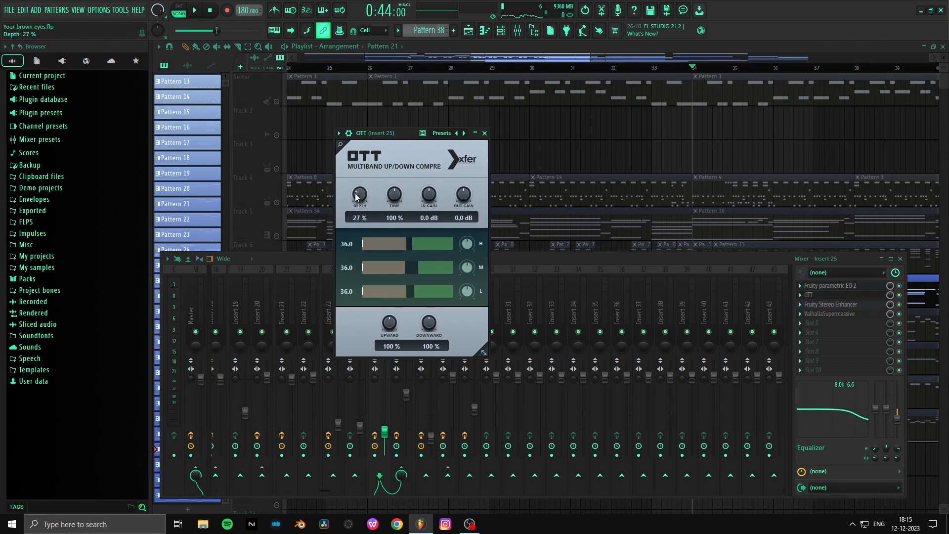
click(865, 286)
click(864, 286)
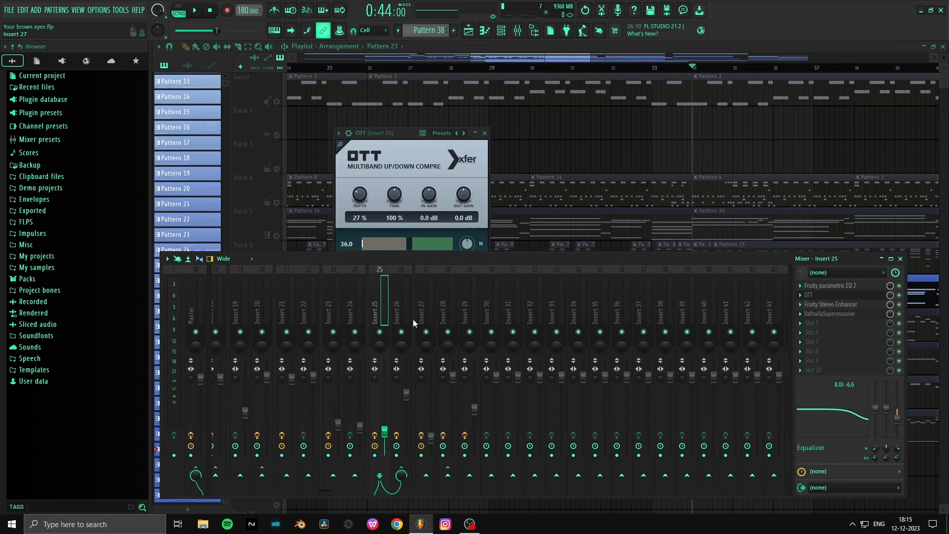
- Inspect the ValhallaSupermassive reverb settings on Insert 26 and on Insert 25 side by side
click(396, 296)
click(840, 286)
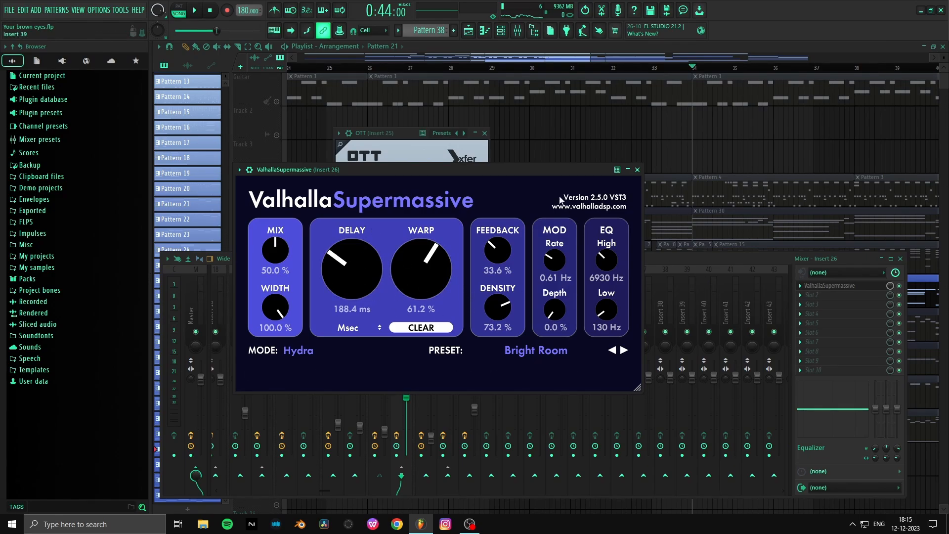
drag(556, 170, 808, 40)
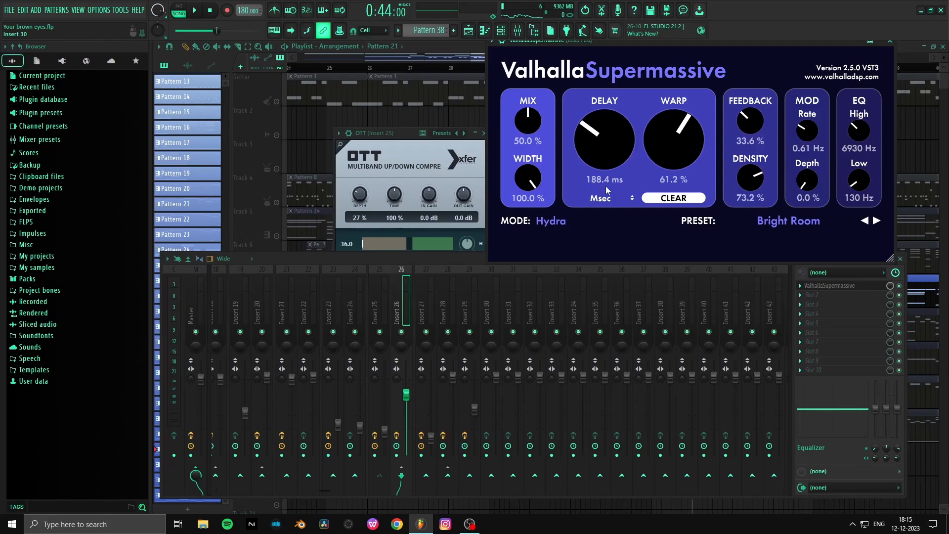
click(371, 295)
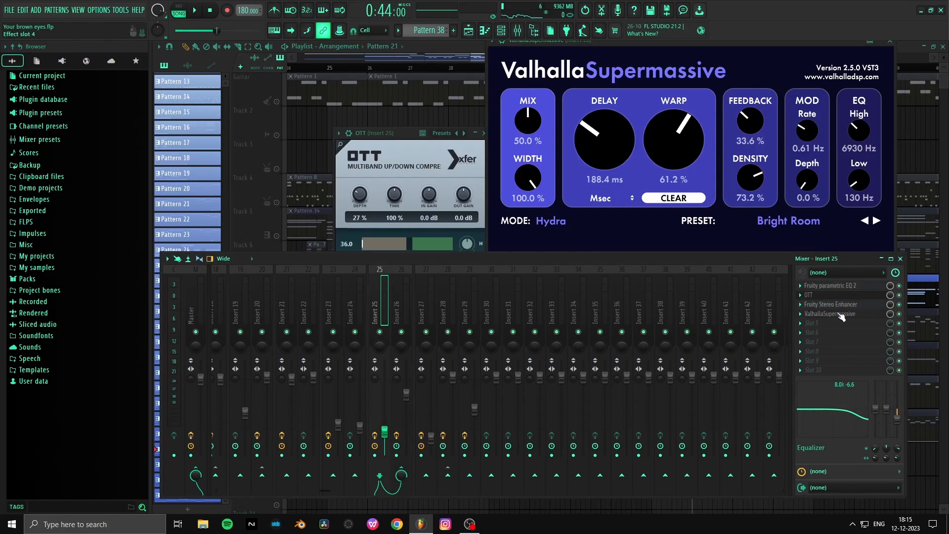
click(840, 315)
click(840, 315)
click(819, 314)
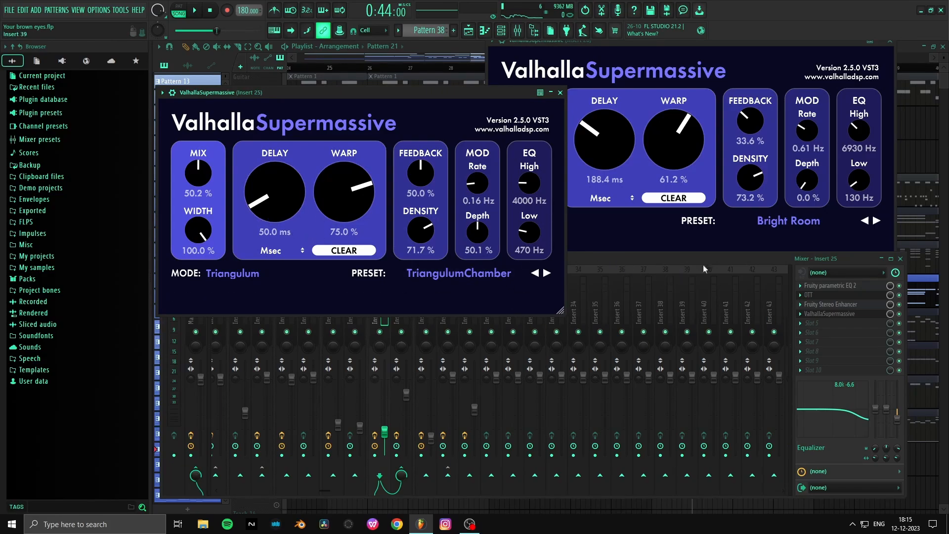
- Play the part with Insert 25's ValhallaSupermassive bypassed, replay it with the effect re-enabled, and save the project
click(664, 261)
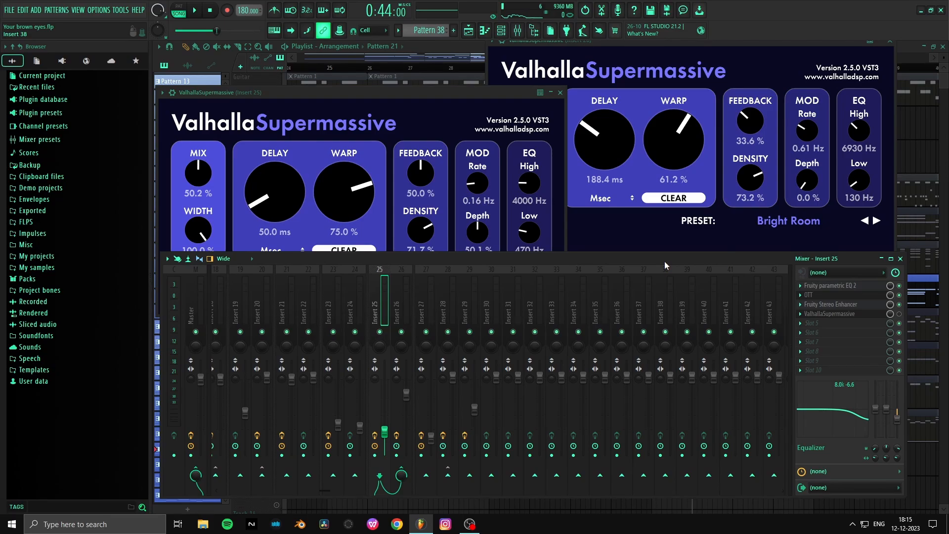
key(space)
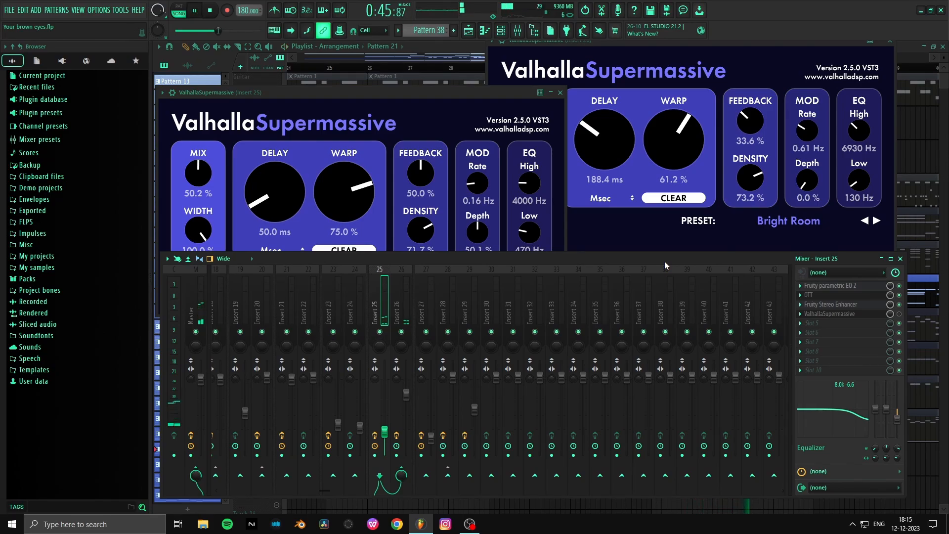
key(space)
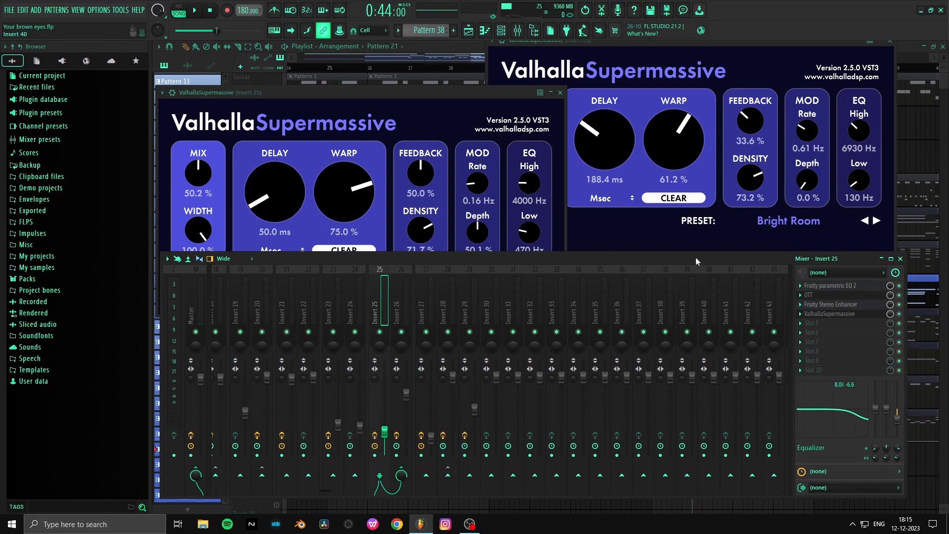
key(space)
key(space)
key(ctrl+s)
- Move Insert 25's ValhallaSupermassive window out of the way and select mixer Insert 27 to view its effects
drag(469, 92, 467, 60)
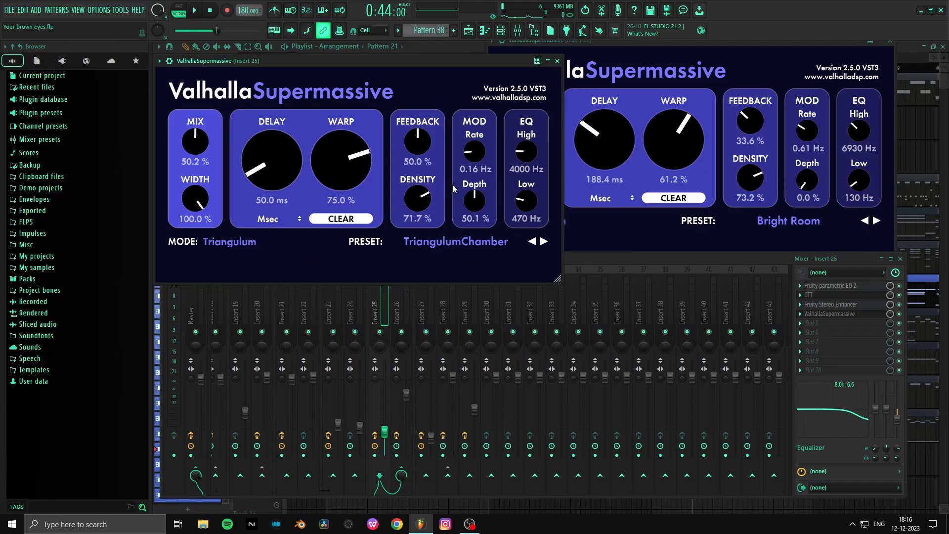
click(592, 255)
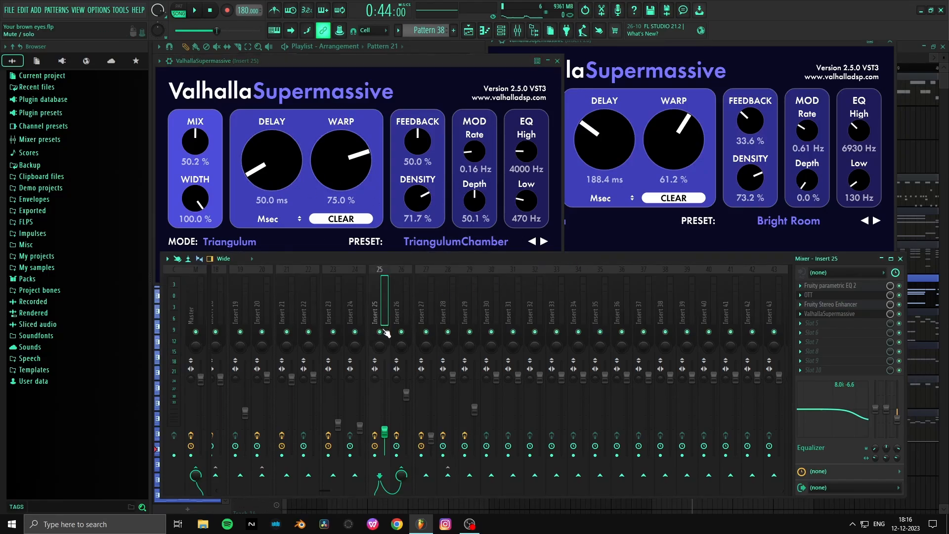
click(423, 302)
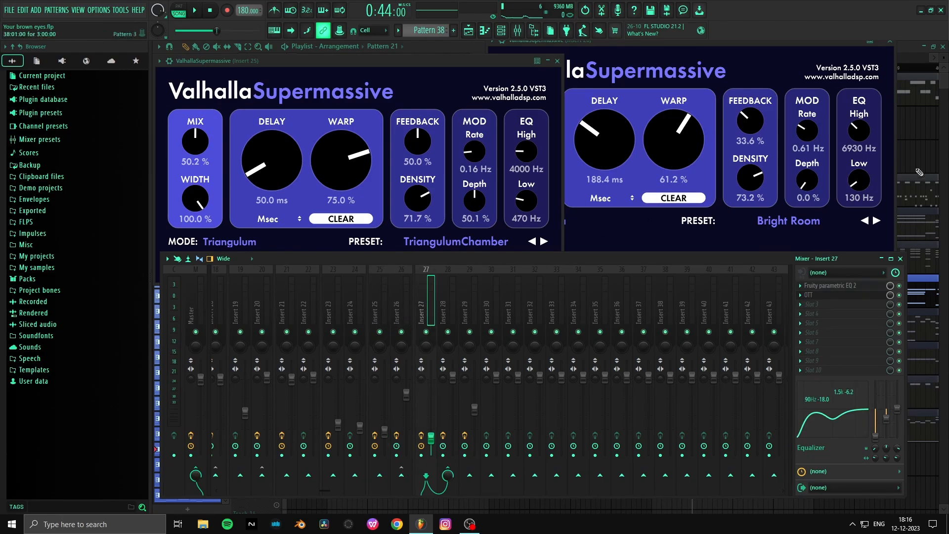
- Return to the playlist, solo Track 4 and set the playback position to bar 26
right_click(915, 141)
scroll(751, 72, down, 4)
scroll(750, 72, down, 4)
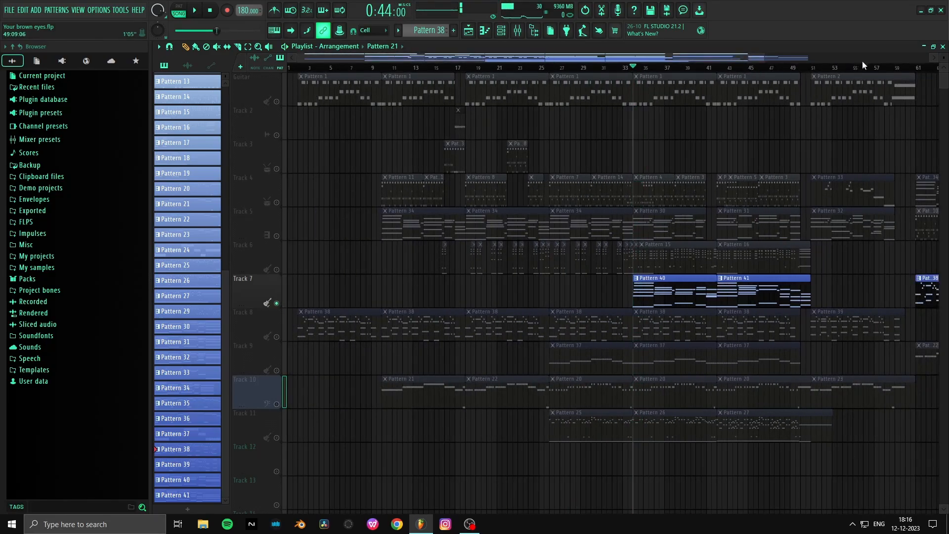
scroll(850, 73, up, 3)
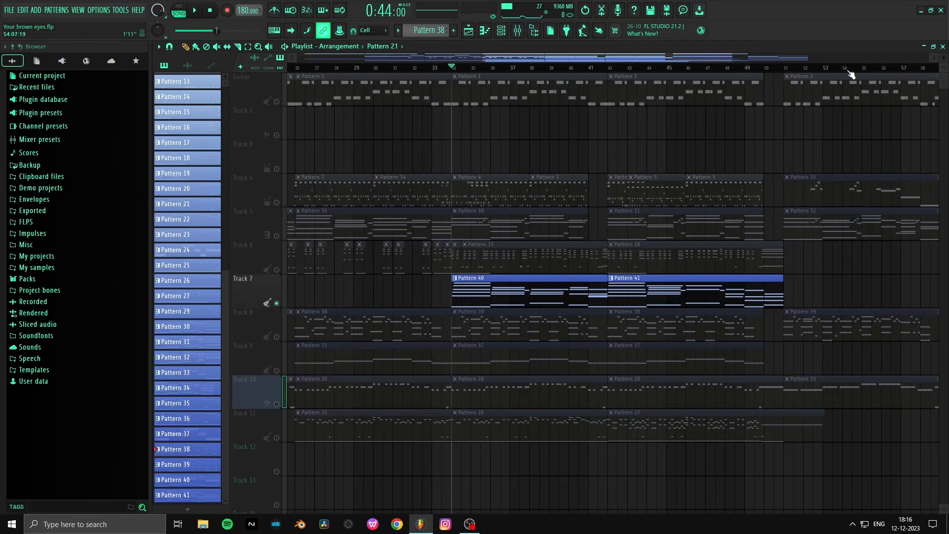
scroll(850, 73, down, 3)
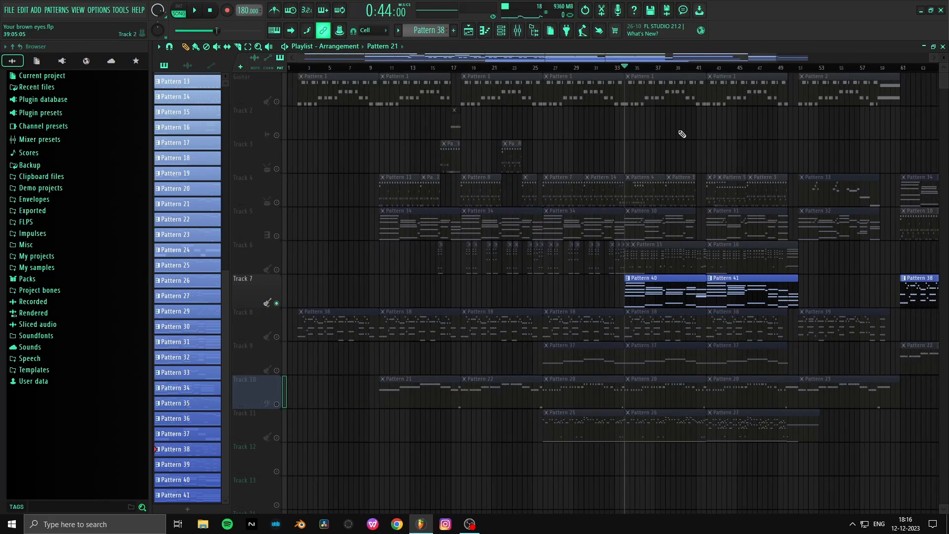
scroll(678, 134, down, 1)
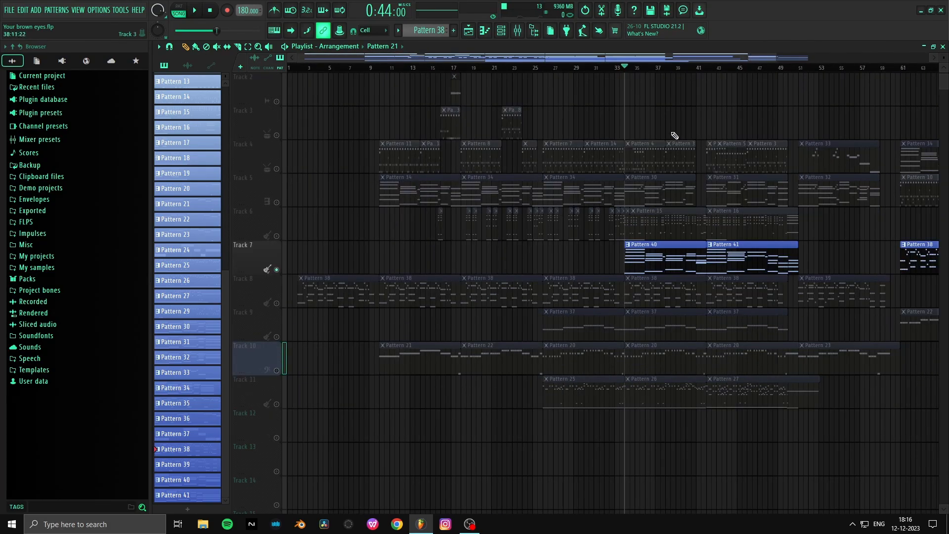
click(284, 157)
click(548, 68)
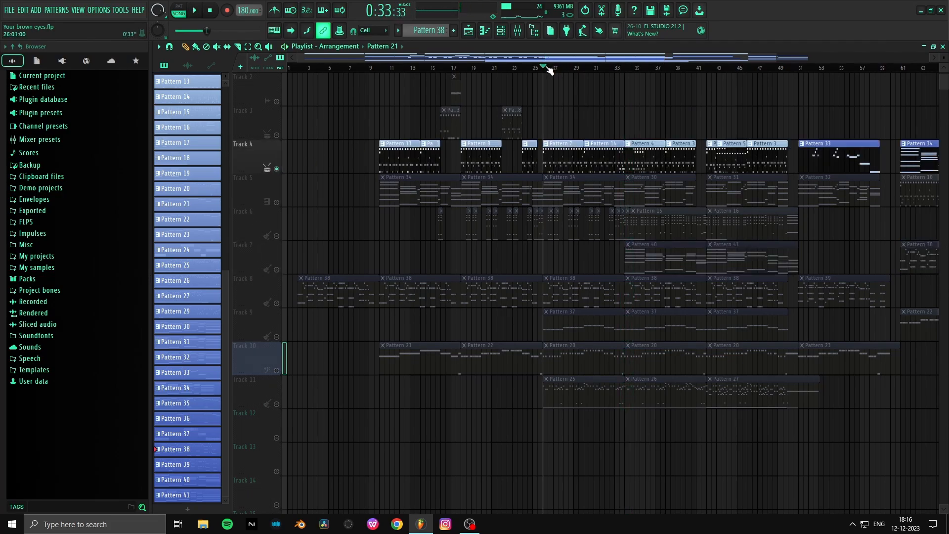
- Unmute Tracks 6, 9 and 10 alongside Track 4 and play them together from bar 26
scroll(568, 67, up, 5)
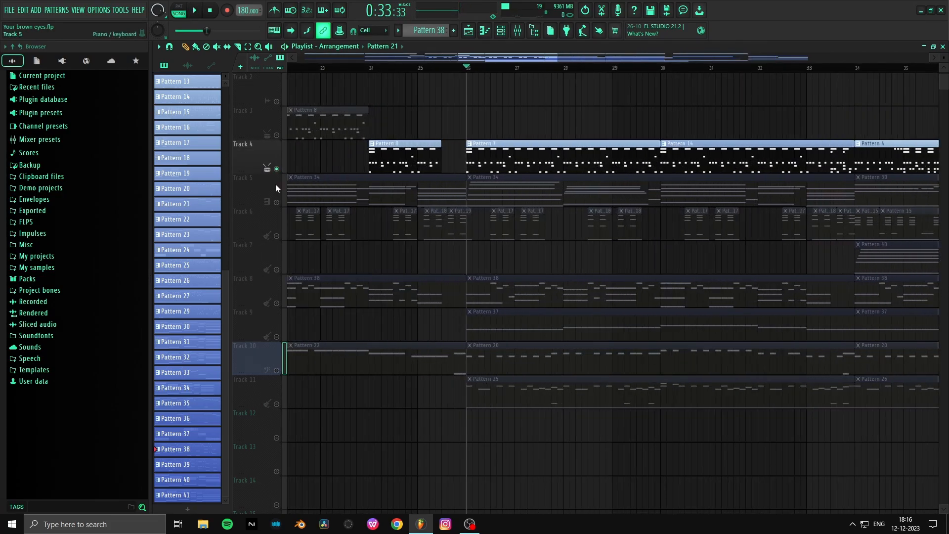
click(275, 229)
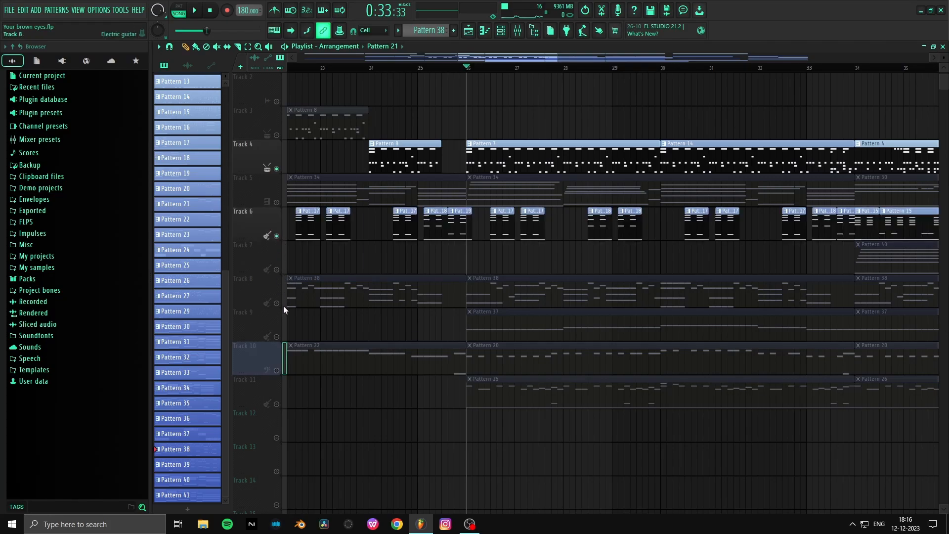
click(280, 326)
click(280, 351)
key(space)
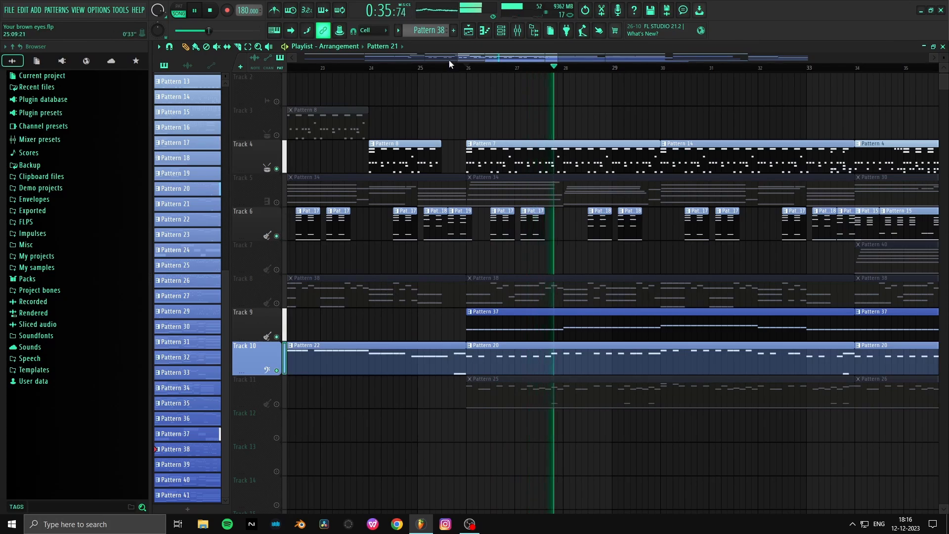
- Show the mixer and select Insert 23 and Insert 13 in turn to view their effects
scroll(447, 62, down, 6)
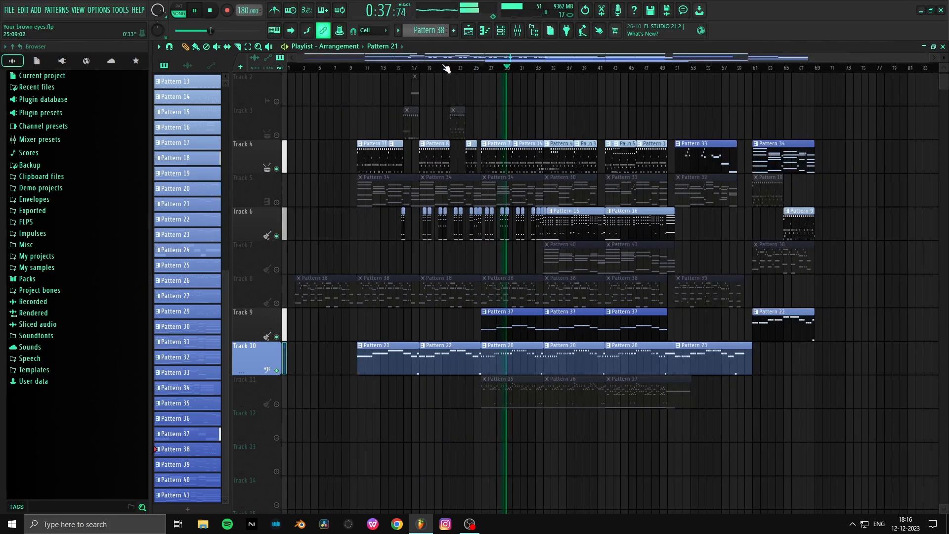
click(518, 31)
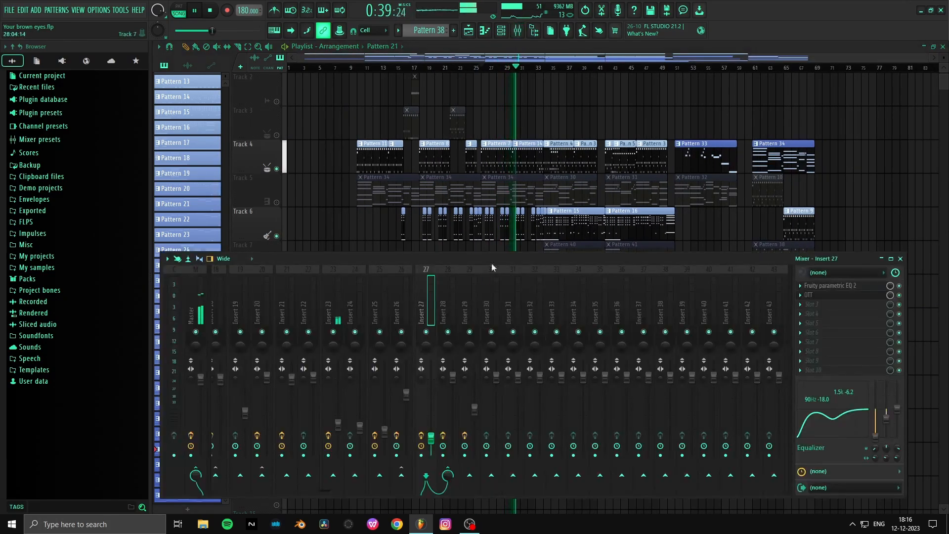
click(333, 320)
scroll(336, 318, left, 6)
click(491, 321)
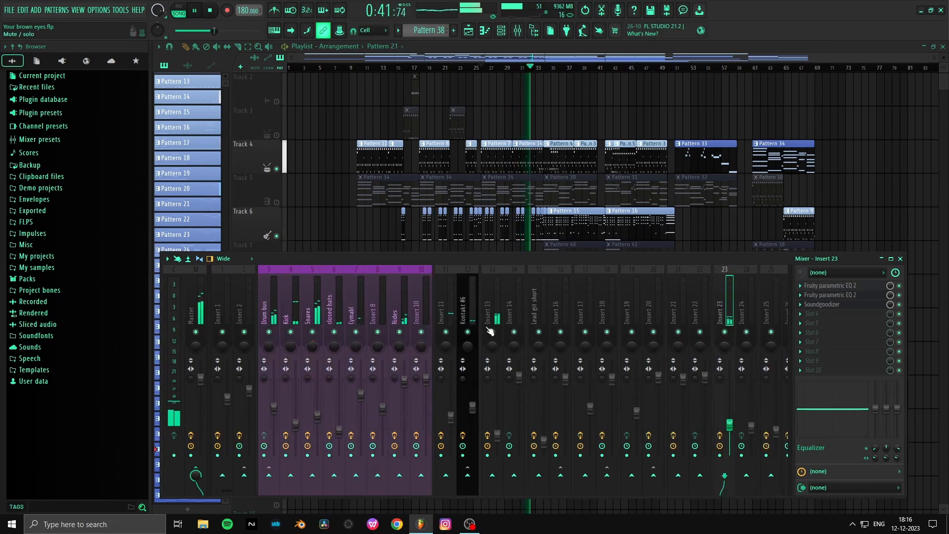
- Set the mix of Insert 13's Hyper Chorus to 65% dry / 35% wet and return to the playlist
click(835, 286)
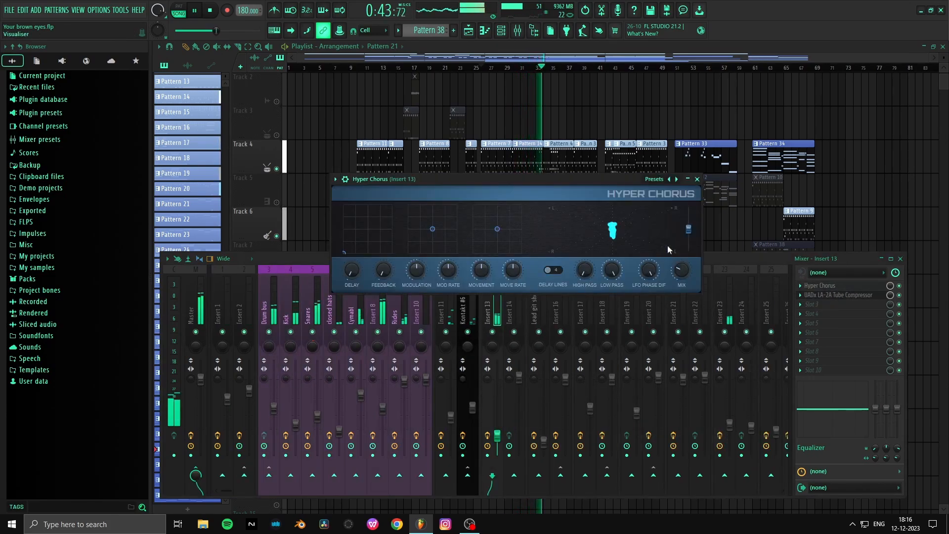
drag(682, 270, 681, 257)
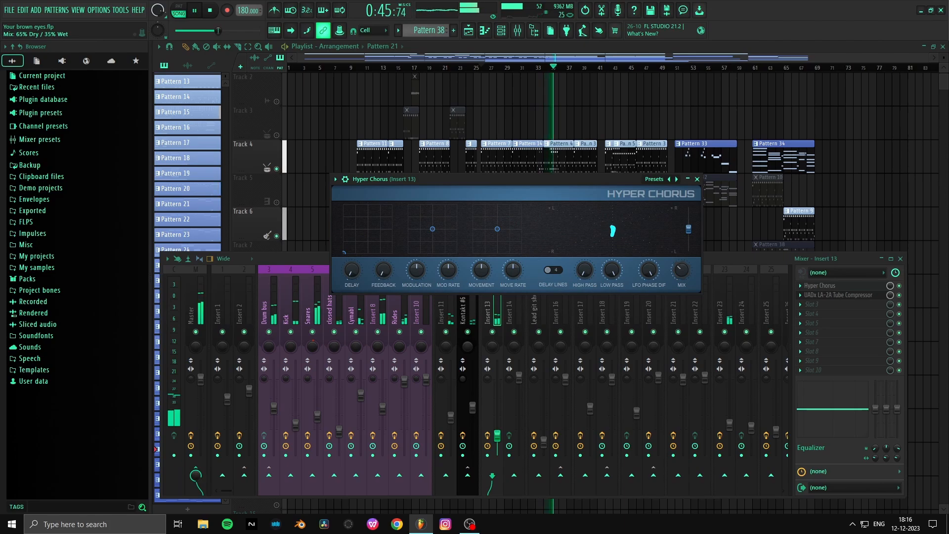
click(728, 260)
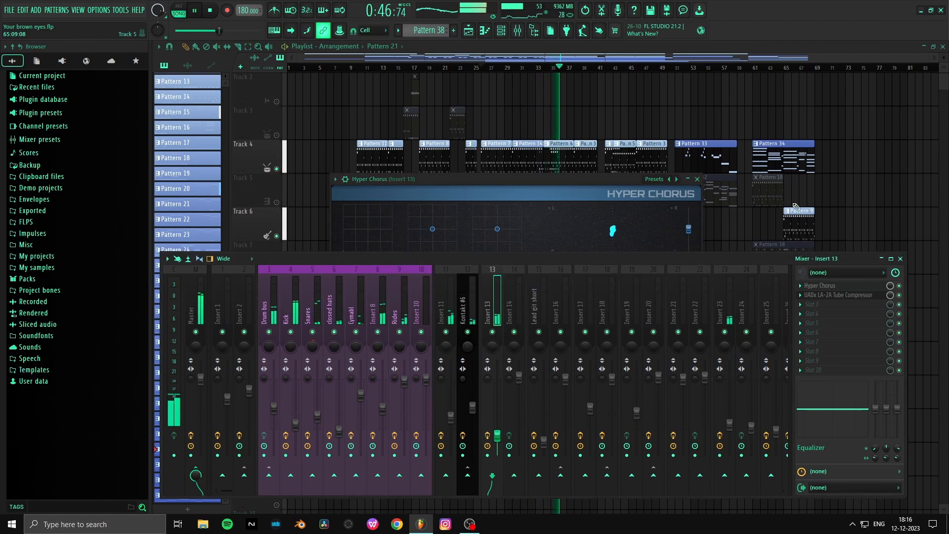
click(853, 186)
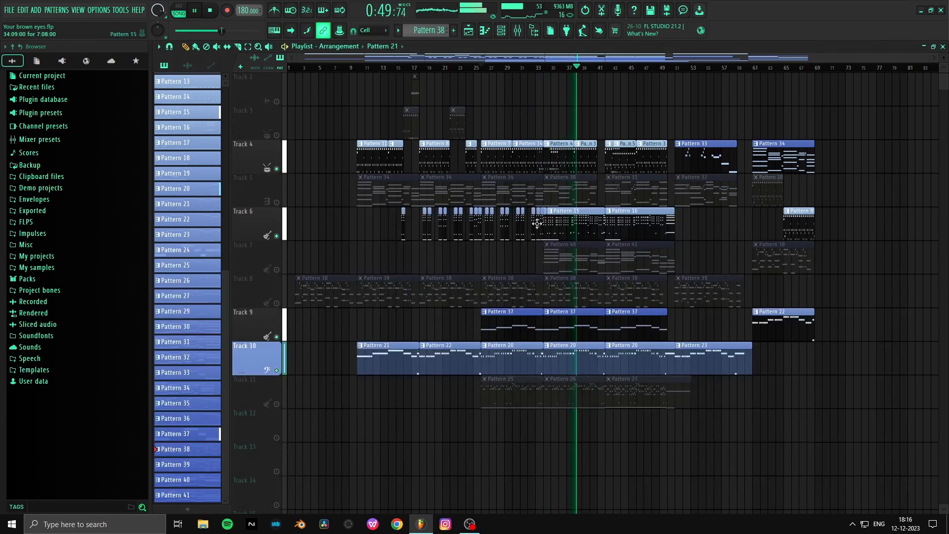
- Stop playback, reset the position to the song start, unmute all playlist tracks and save the project
key(space)
click(293, 70)
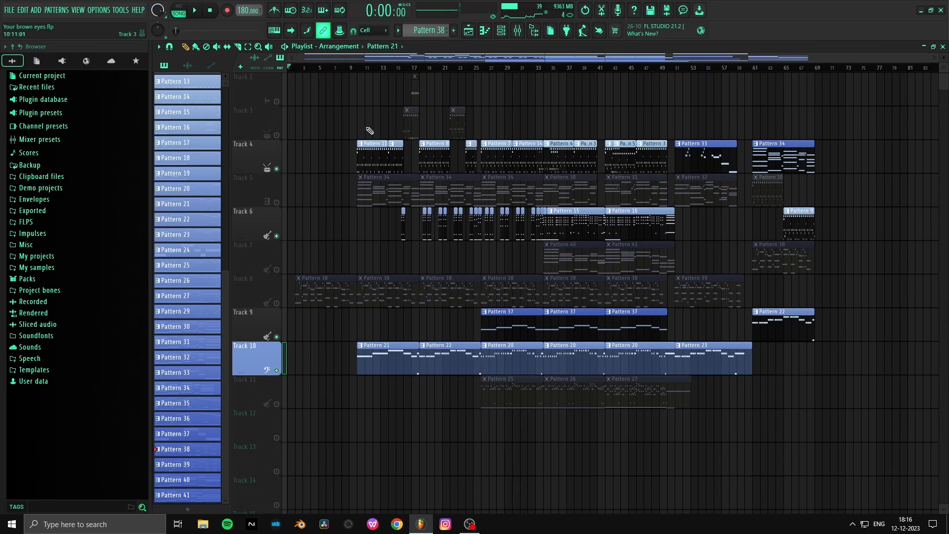
scroll(324, 138, up, 1)
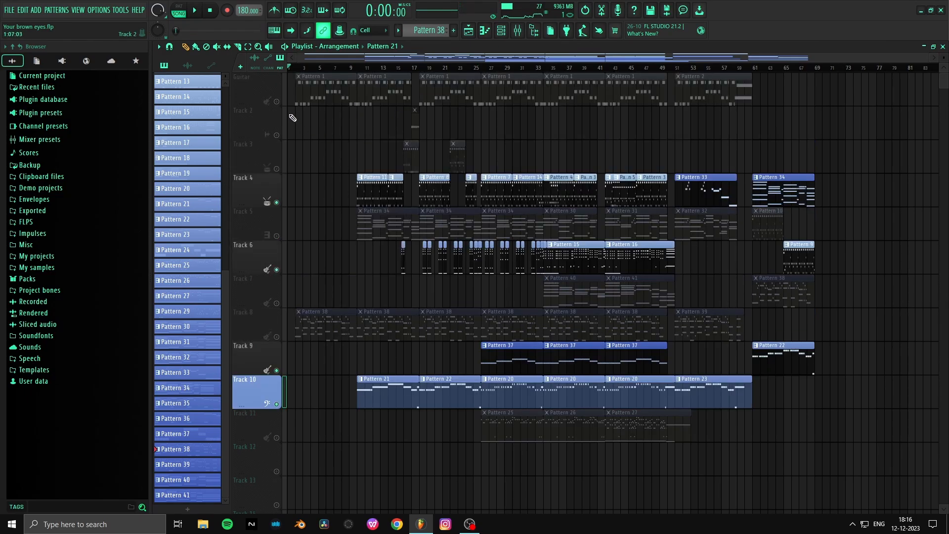
right_click(277, 102)
right_click(277, 102)
key(ctrl+s)
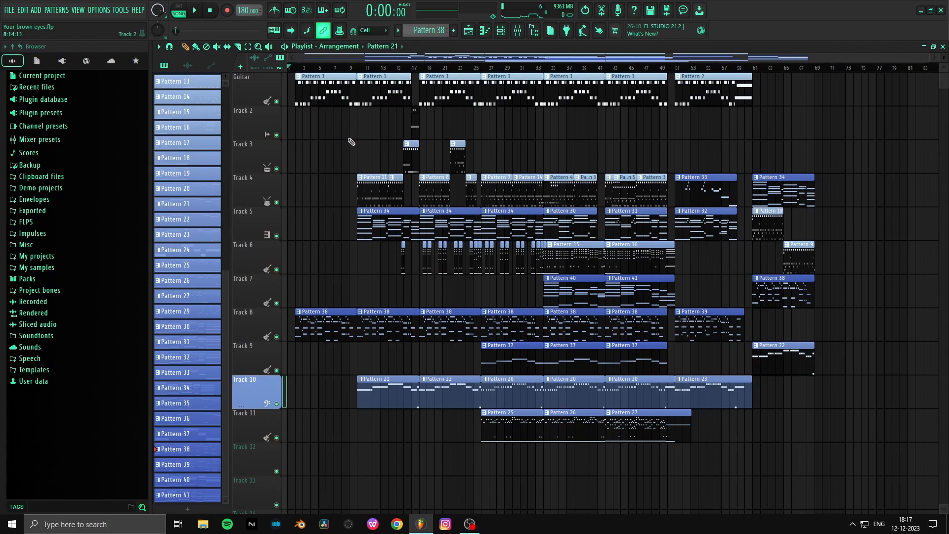
- Move the playback position to bar 2, on to bar 18 and bar 34, and save the project
scroll(300, 71, up, 2)
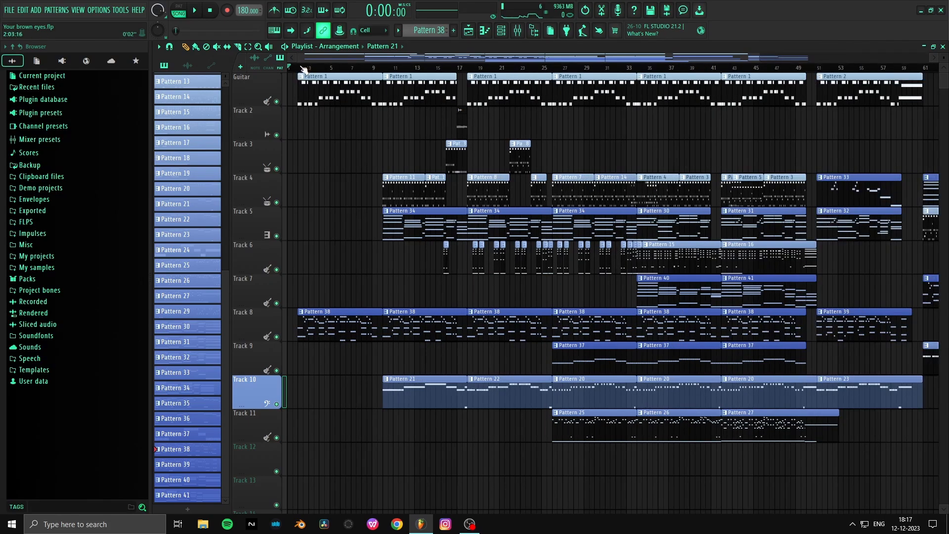
scroll(299, 69, down, 2)
click(298, 70)
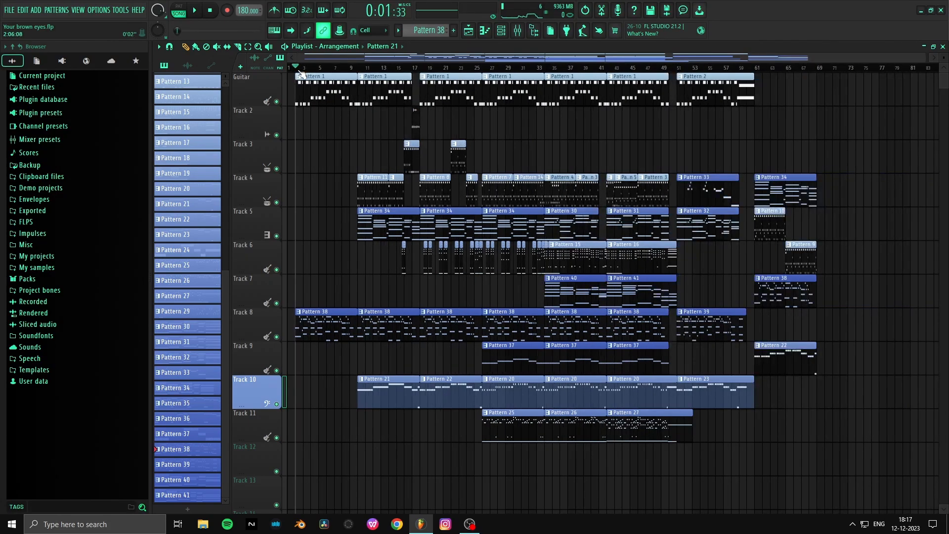
drag(300, 70, 424, 71)
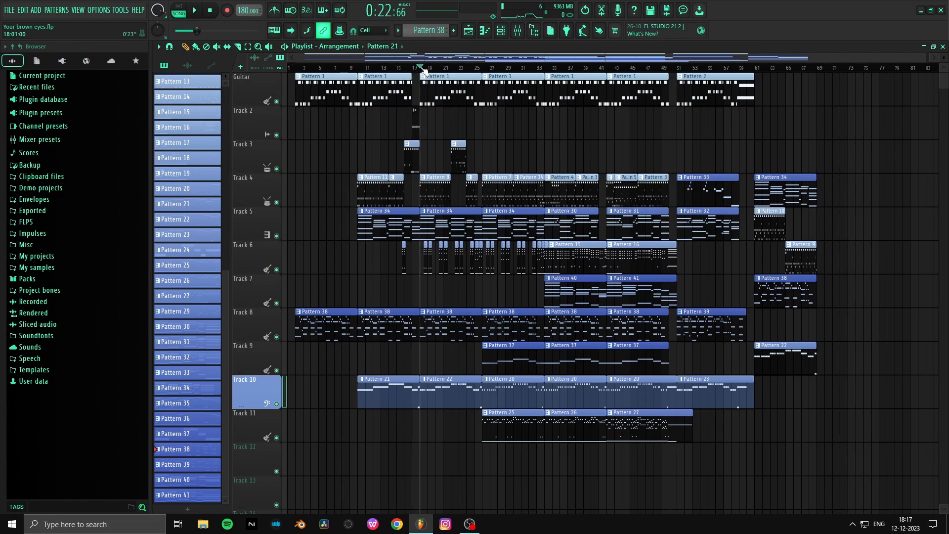
click(548, 70)
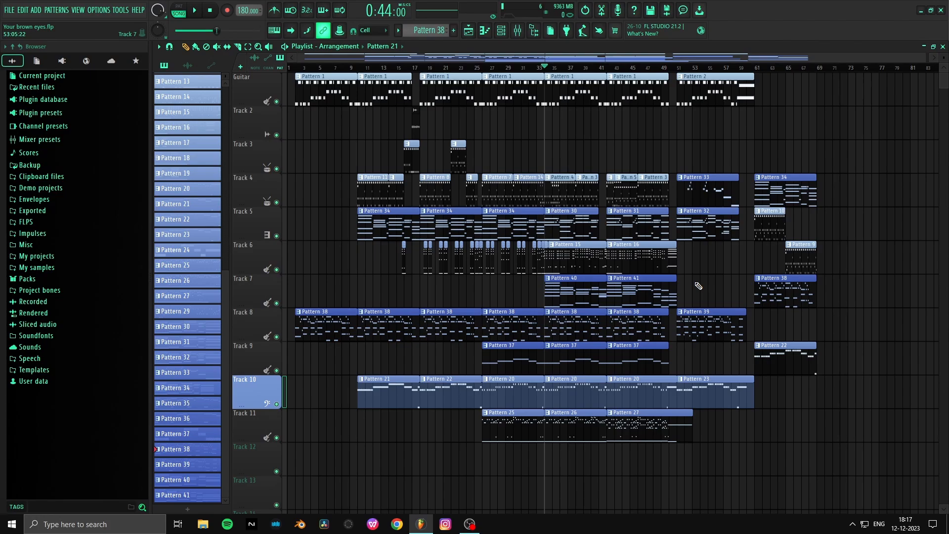
key(ctrl+s)
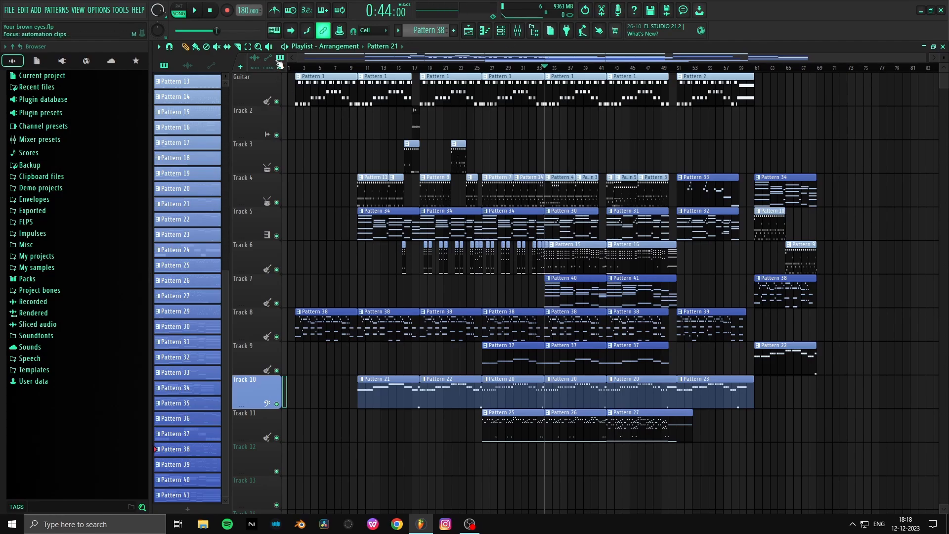
- Play the whole song from the beginning with all tracks active and adjust the system volume to a suitable listening level
click(291, 68)
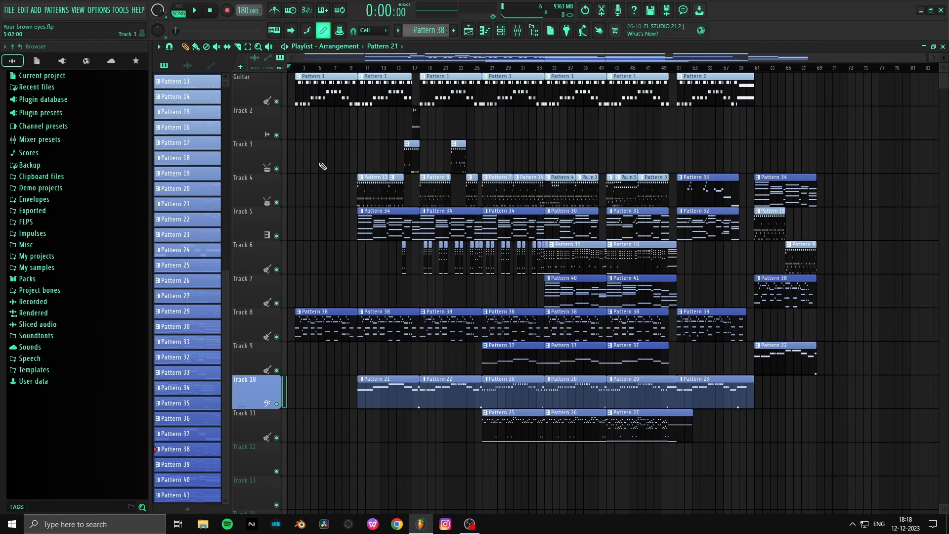
key(space)
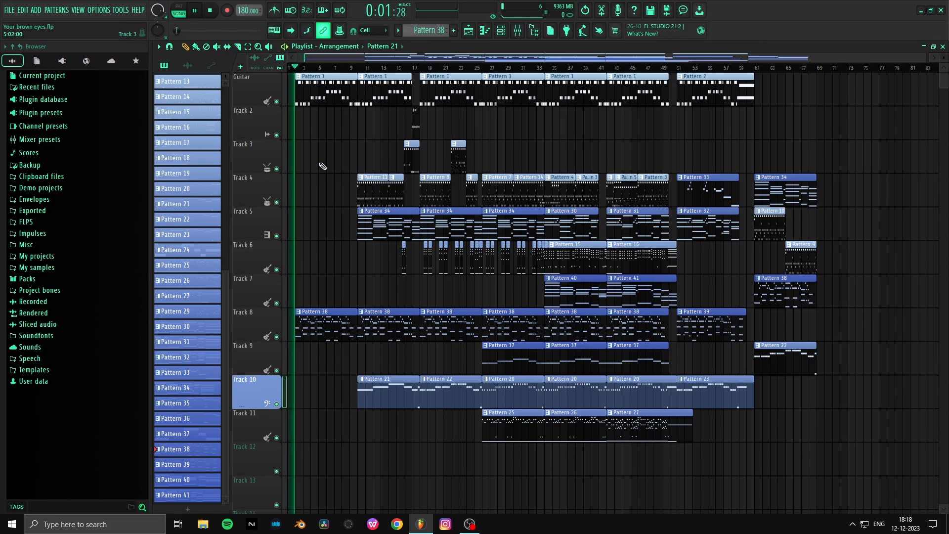
key(XF86AudioLowerVolume)
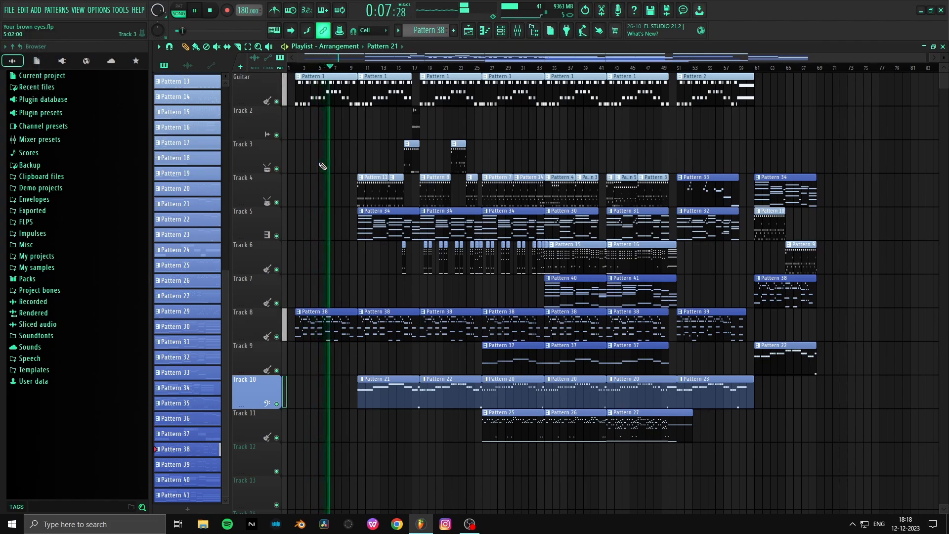
key(XF86AudioRaiseVolume)
key(XF86AudioRaiseVolume)
key(XF86AudioRaiseVolume)
key(XF86AudioRaiseVolume)
key(XF86AudioRaiseVolume)
key(XF86AudioRaiseVolume)
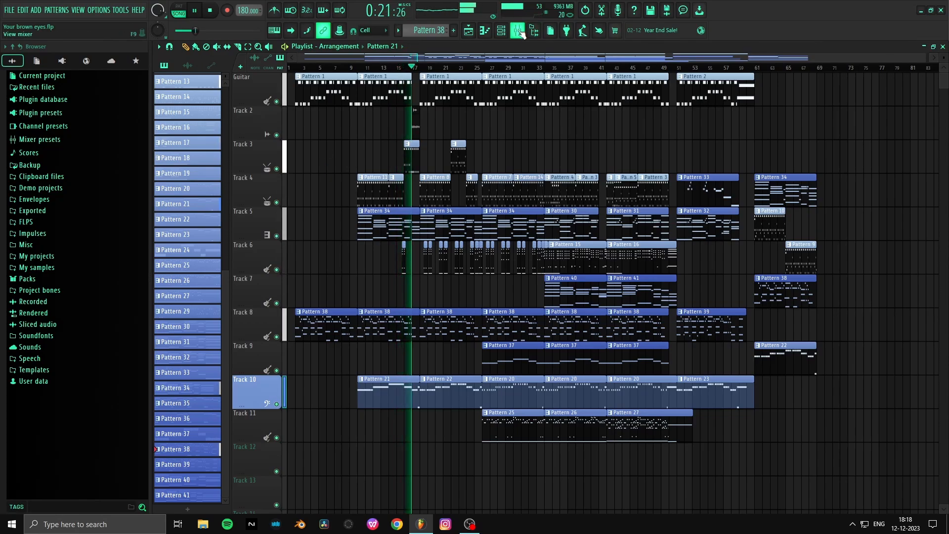
- Lower the Drum bus fader in the mixer to 56% (-11.1 dB) while the song plays
key(F9)
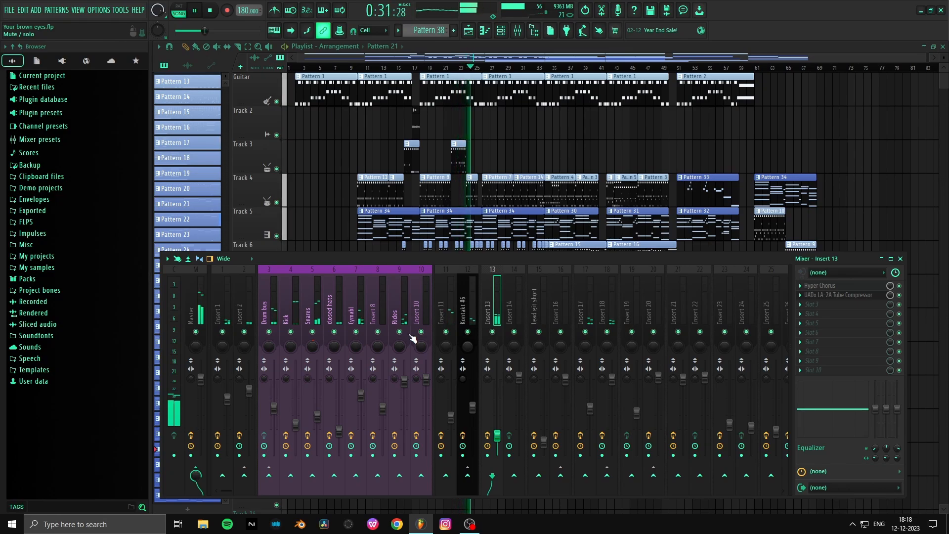
key(F9)
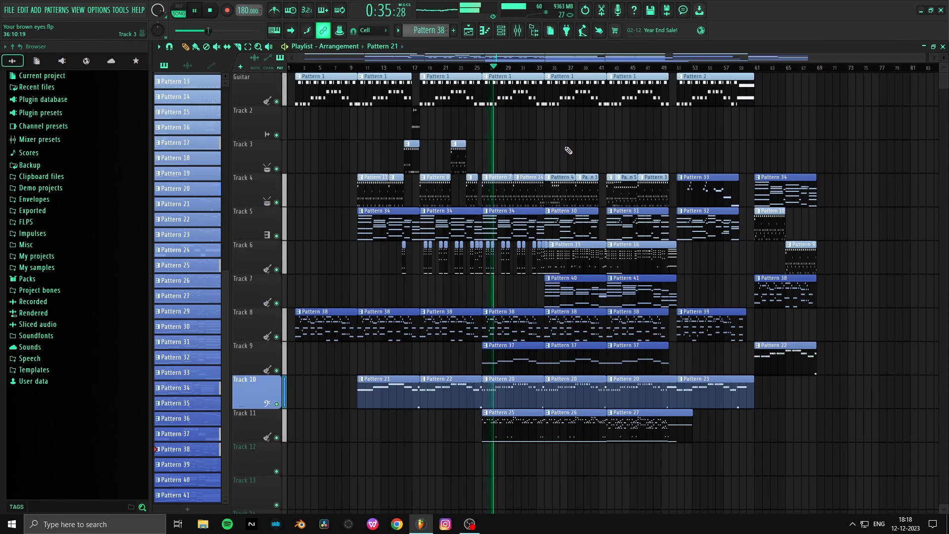
key(F9)
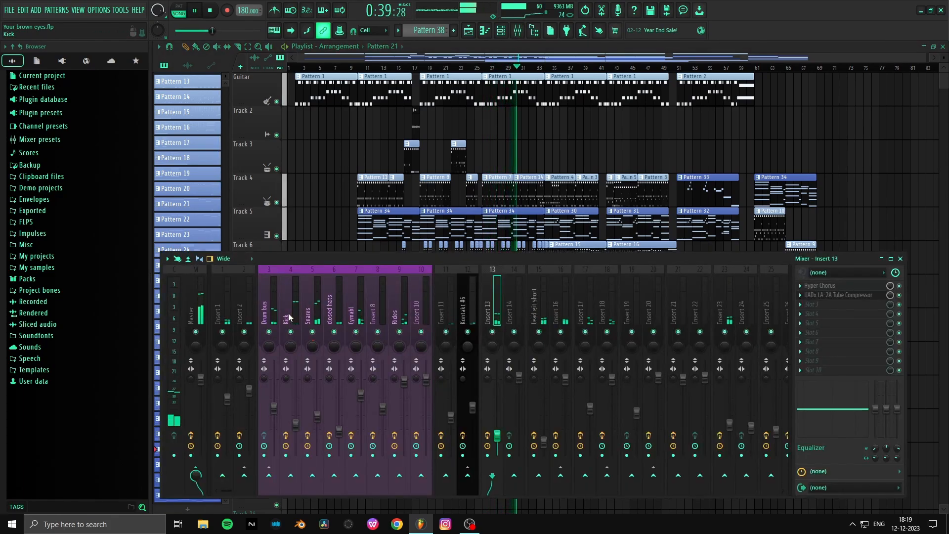
click(271, 320)
drag(273, 408, 273, 412)
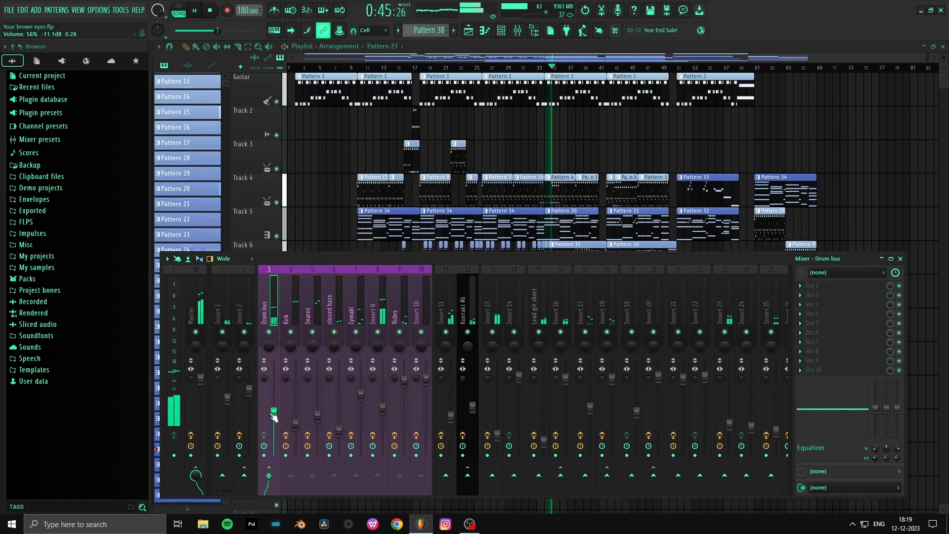
- Select mixer Insert 25 to view its effects, then return to the playlist to follow playback
scroll(637, 286, down, 3)
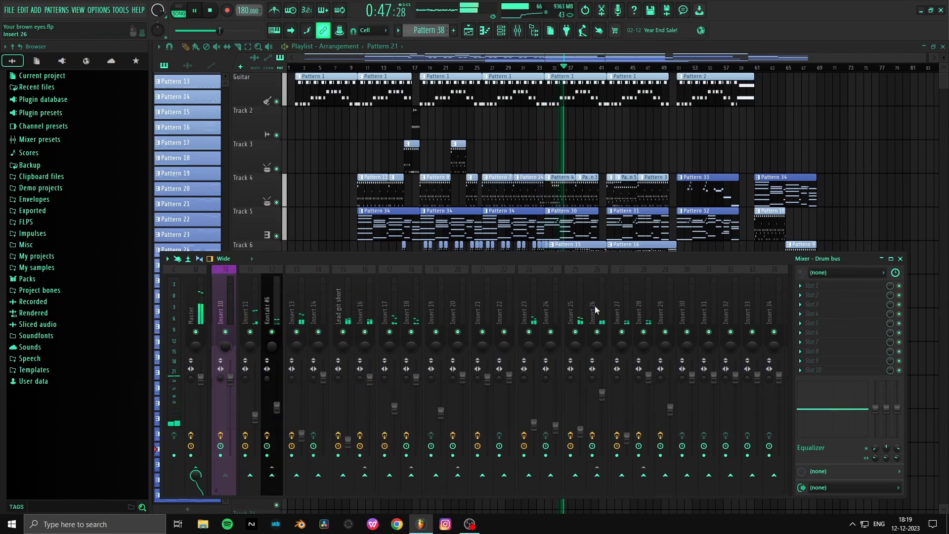
click(579, 312)
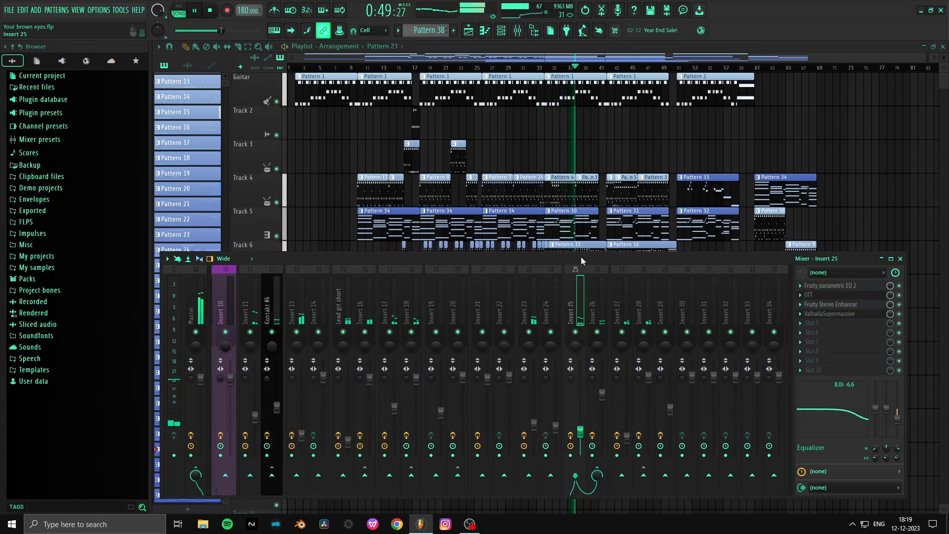
key(F9)
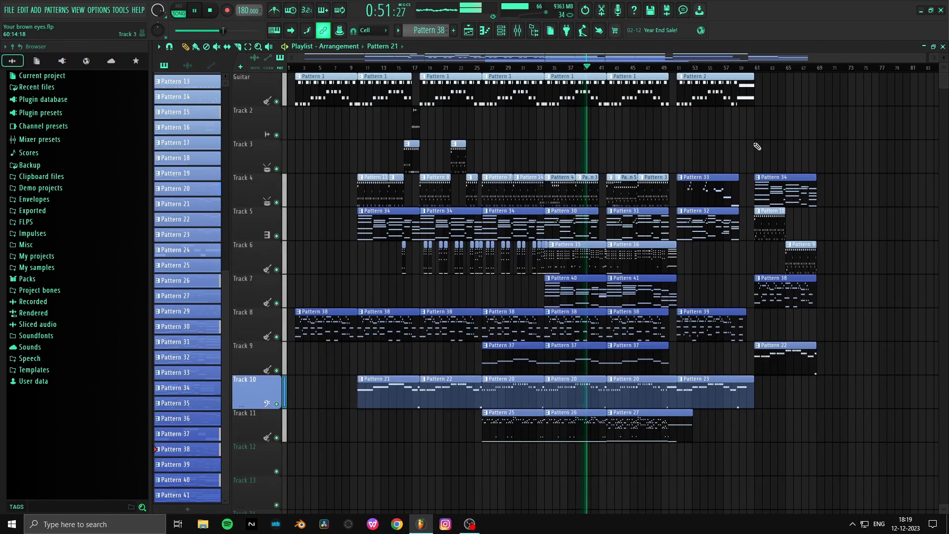
scroll(673, 67, up, 5)
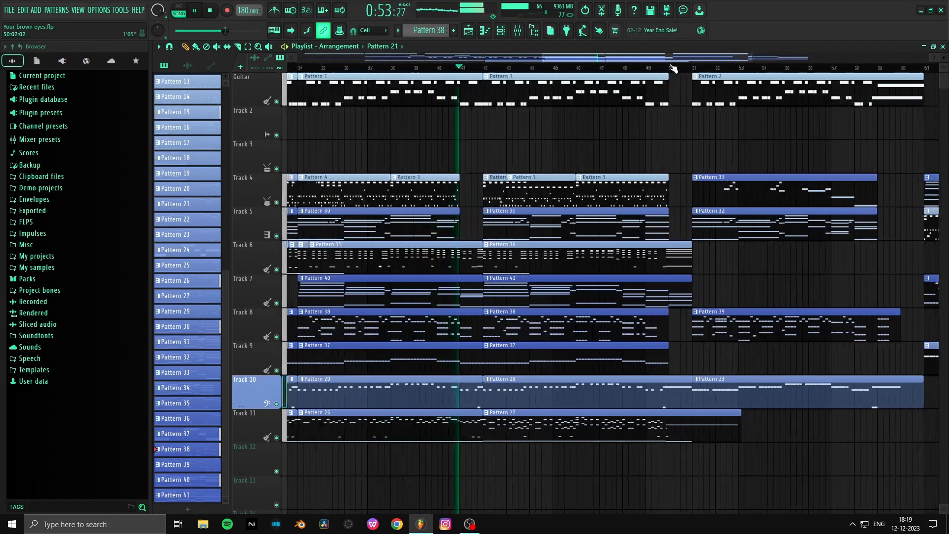
scroll(673, 68, up, 2)
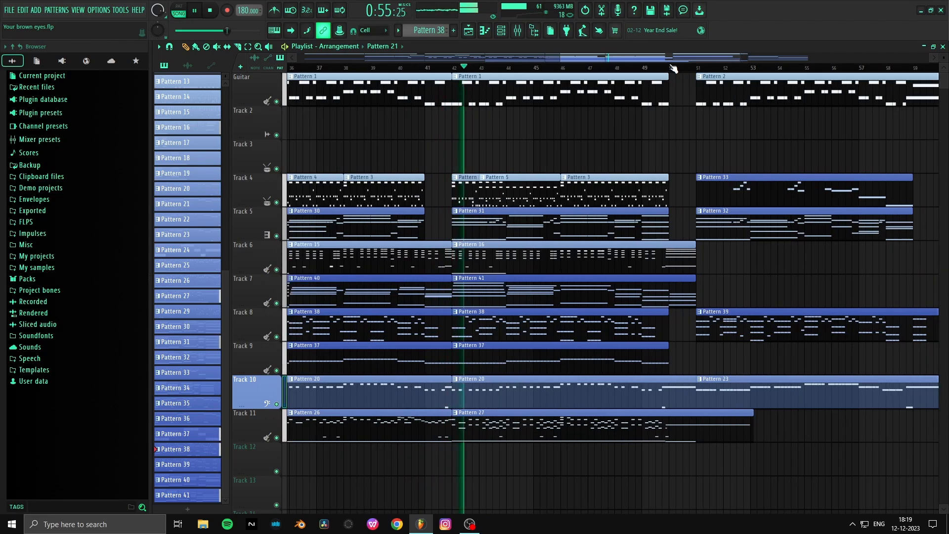
scroll(673, 68, down, 2)
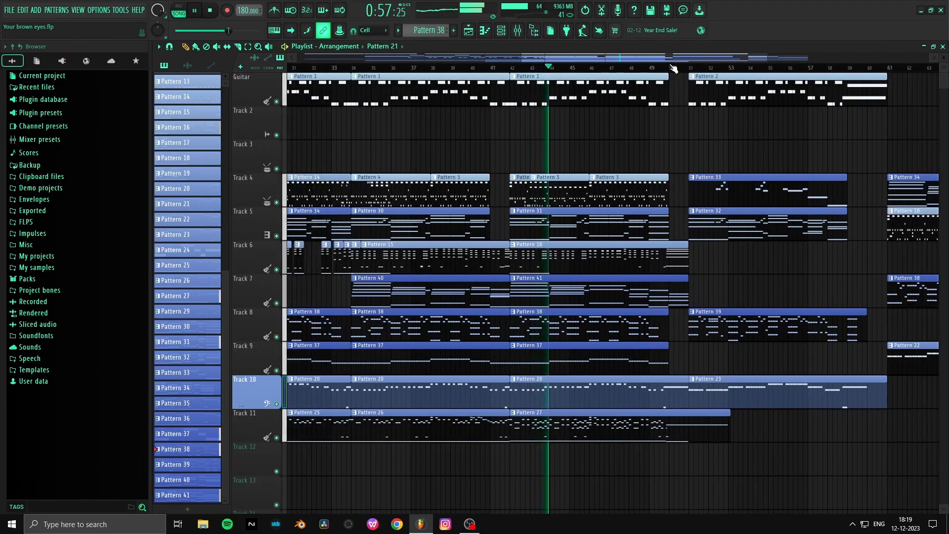
- Lower the Rides fader in the mixer to 83% (-4.1 dB) and return to the playlist
click(568, 30)
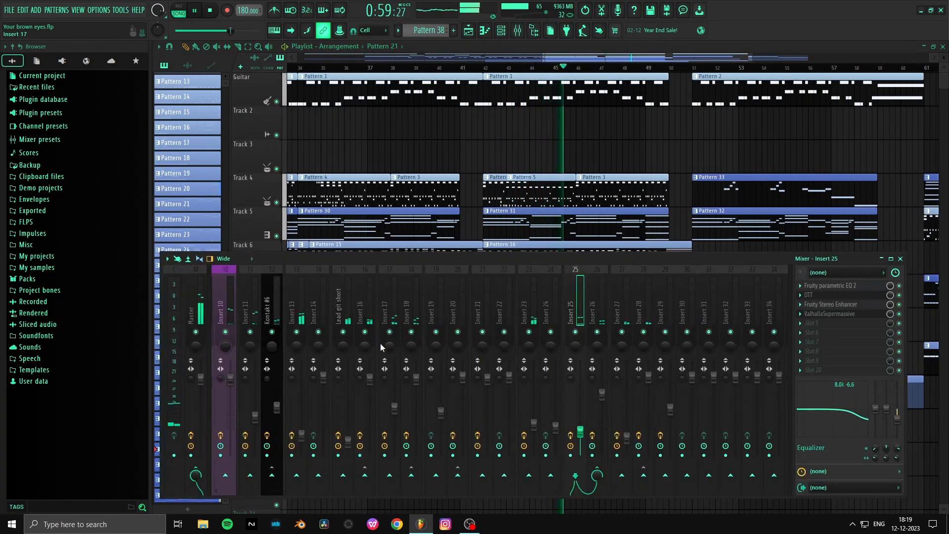
scroll(389, 285, up, 3)
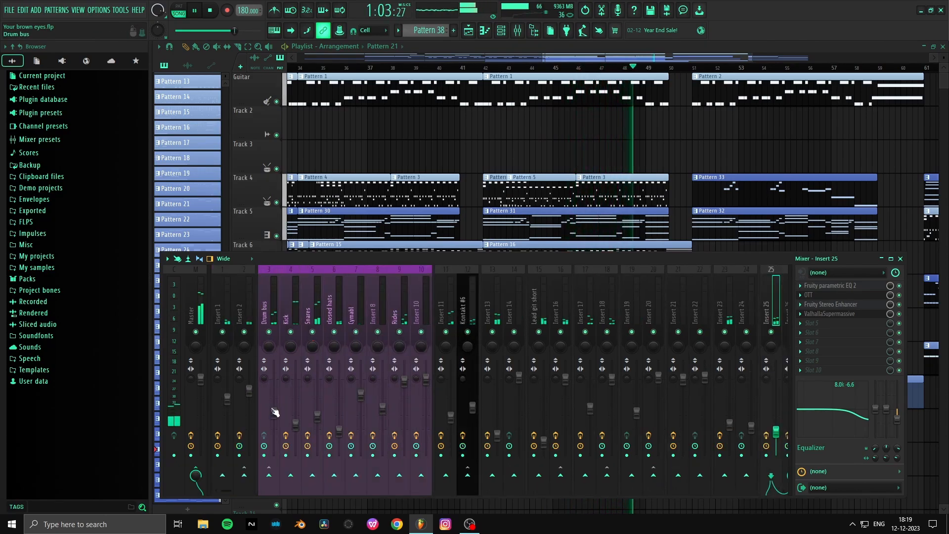
drag(404, 381, 404, 393)
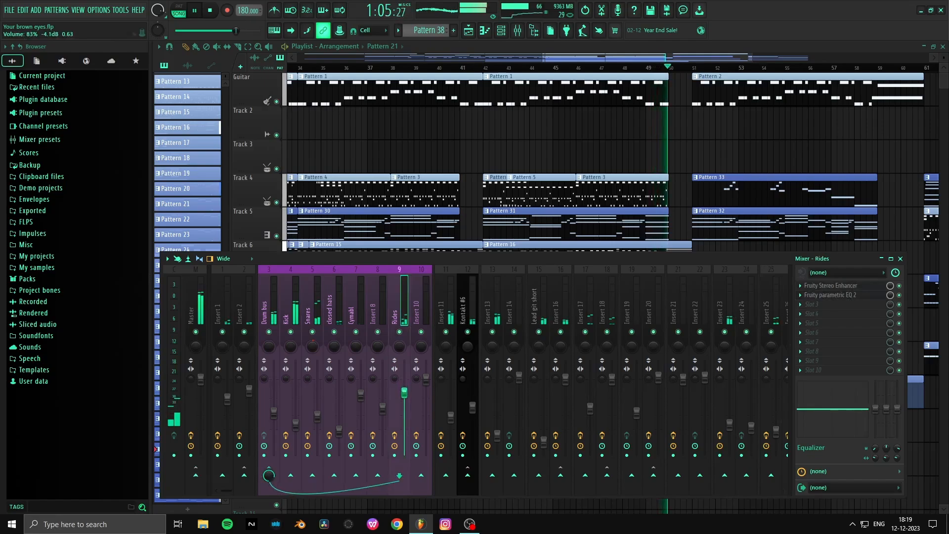
key(F9)
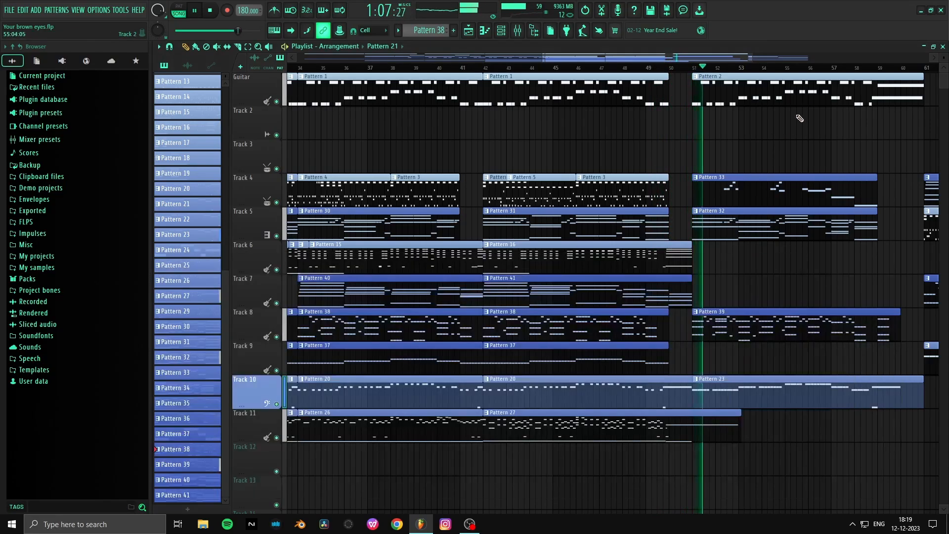
scroll(869, 67, down, 5)
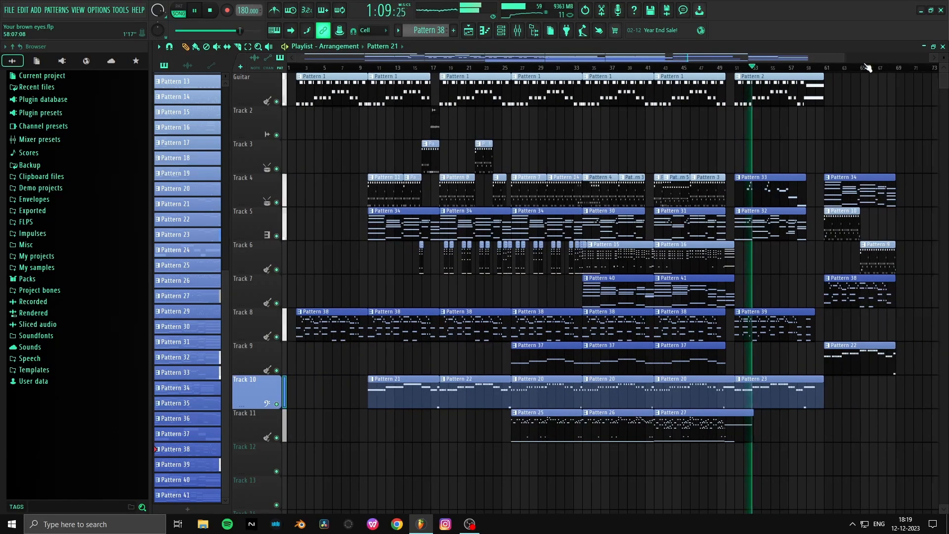
scroll(868, 68, up, 4)
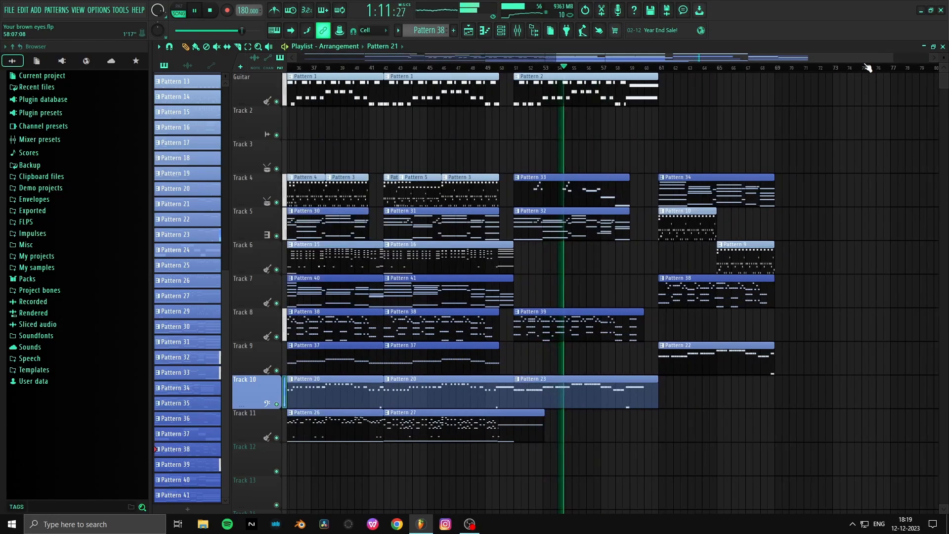
- Follow the closing section of the song in the playlist and stop playback around bar 61
scroll(868, 68, up, 2)
scroll(868, 67, down, 5)
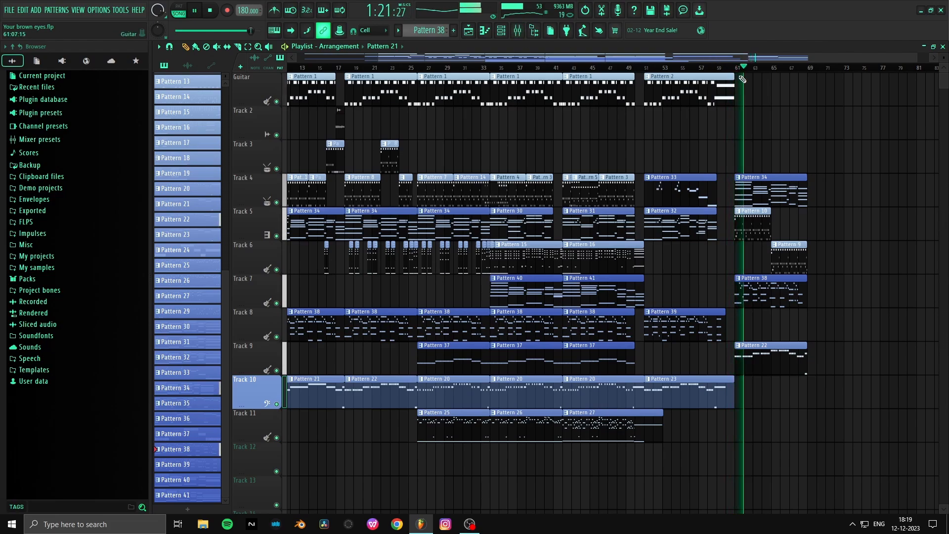
key(space)
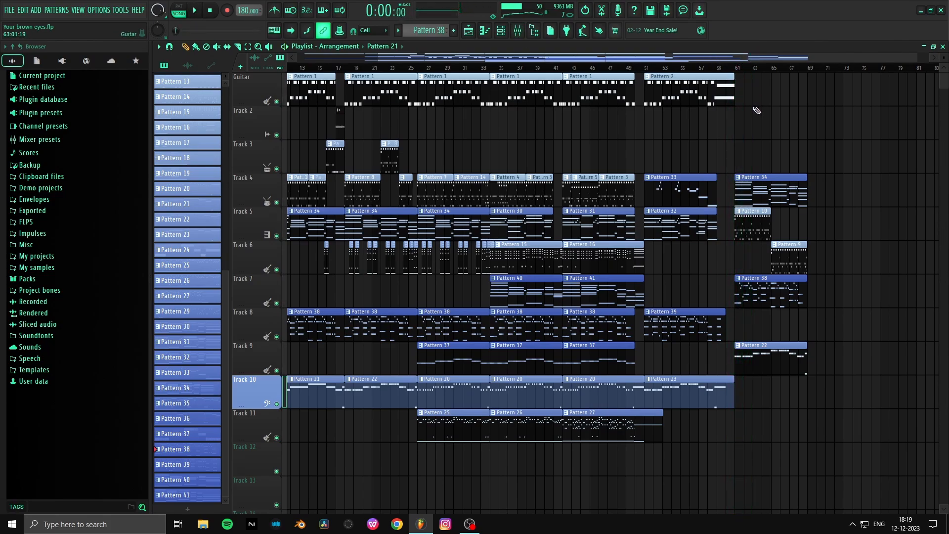
- Place the playhead at bar 26, isolate Tracks 4 and 10 by soloing the drums, and start playback
scroll(757, 110, down, 2)
scroll(825, 233, up, 2)
scroll(416, 75, up, 2)
click(424, 67)
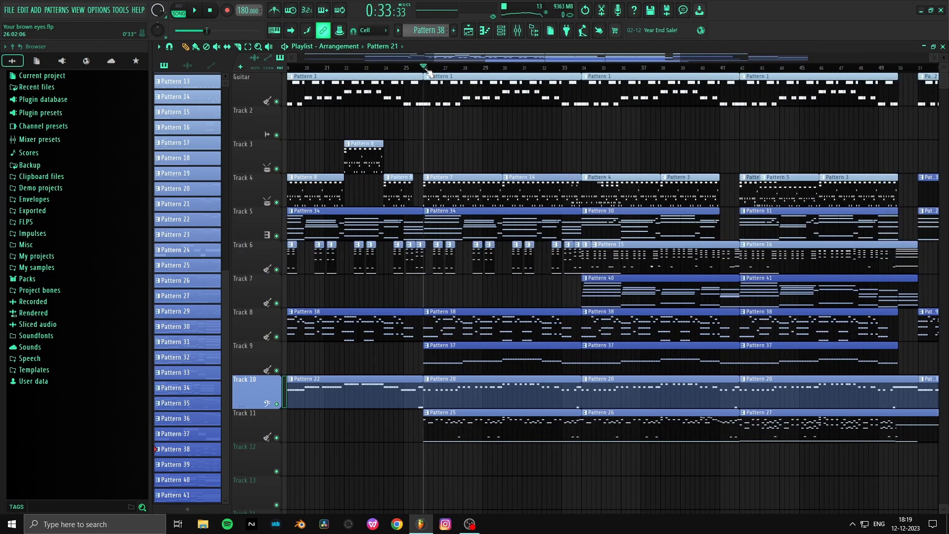
scroll(425, 69, up, 1)
right_click(269, 203)
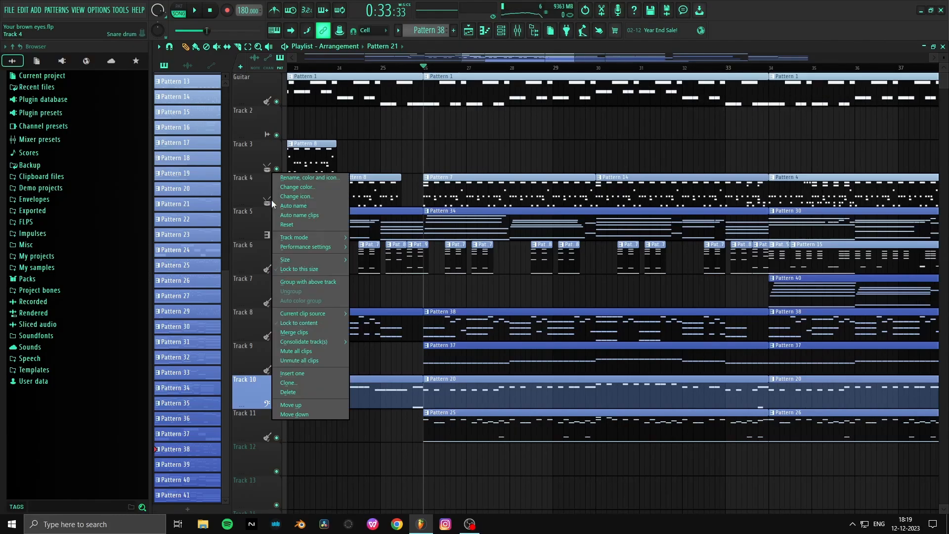
key(Escape)
right_click(277, 202)
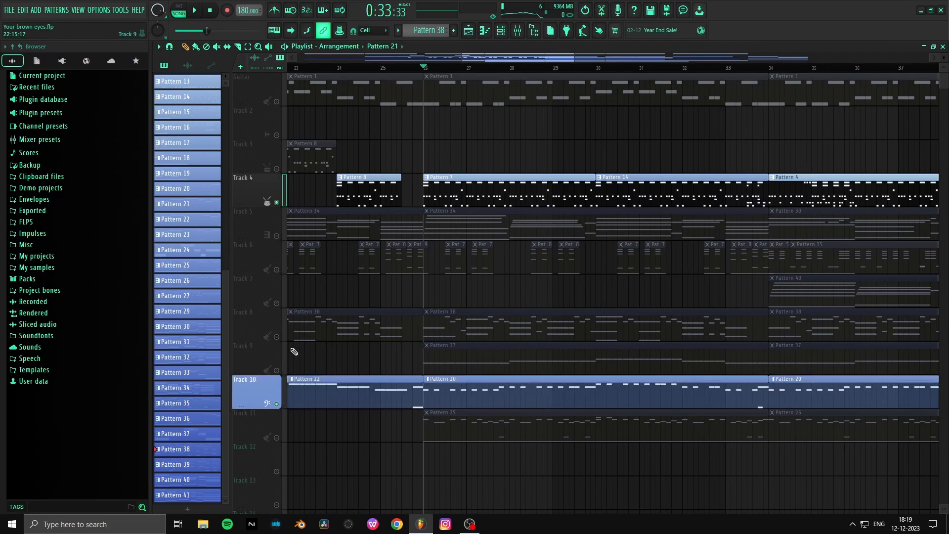
key(space)
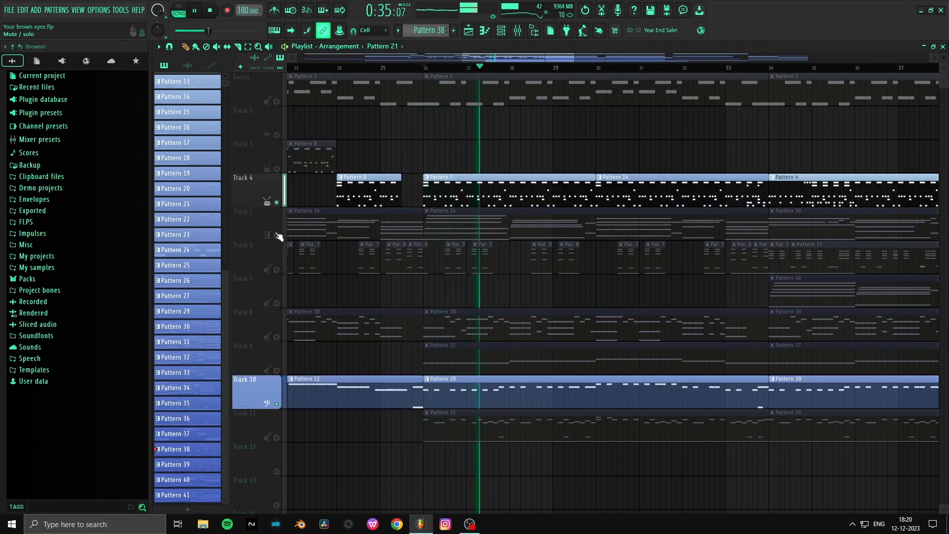
- Restart playback from bar 26 with Track 6 unmuted, add Tracks 8 and 9, and briefly toggle the Guitar track
key(space)
click(276, 270)
key(space)
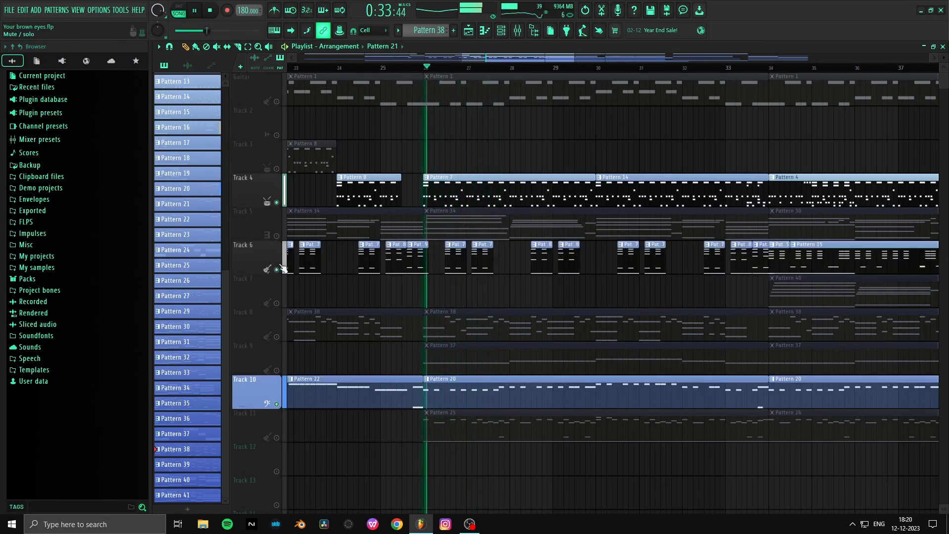
click(277, 336)
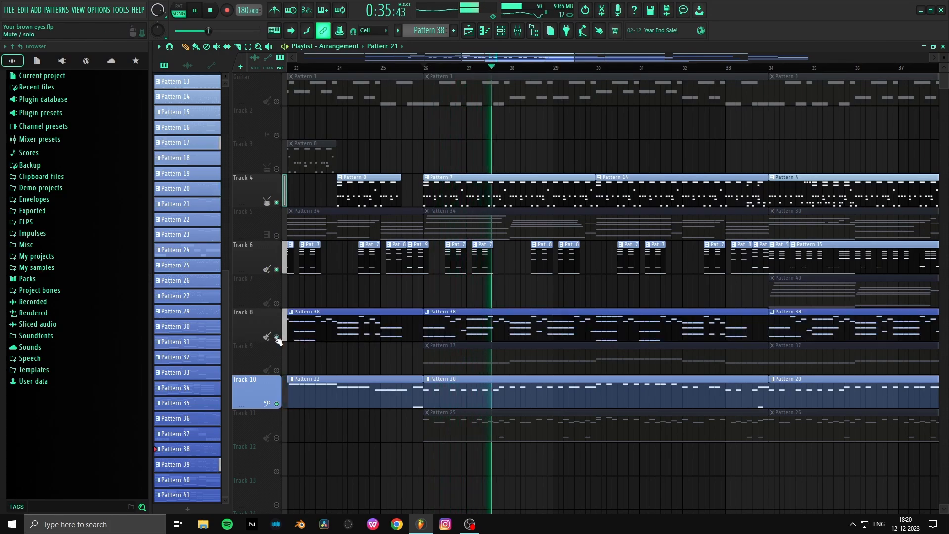
click(276, 370)
scroll(333, 360, down, 2)
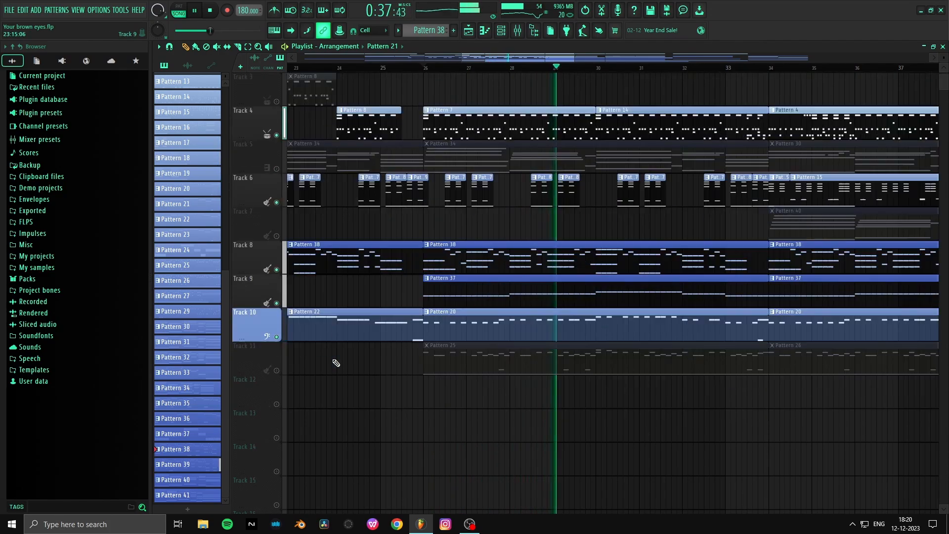
scroll(332, 360, up, 2)
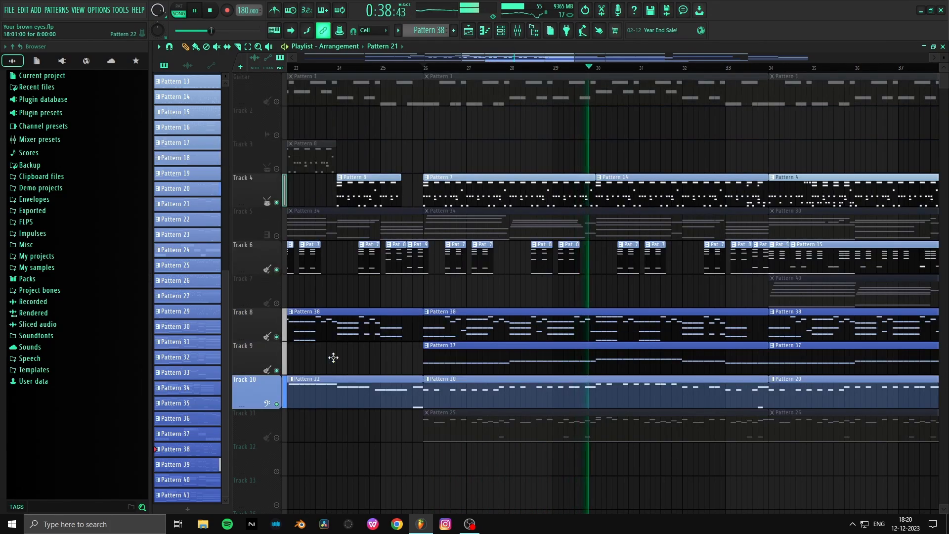
click(276, 102)
click(276, 101)
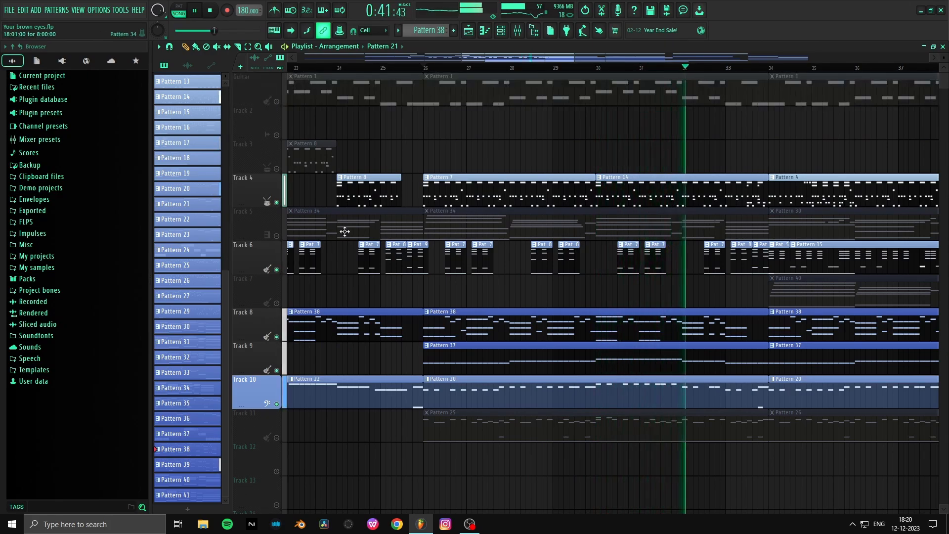
- Follow the reduced arrangement as it plays, check the channel levels in the mixer, and return to the playlist
scroll(356, 257, down, 2)
scroll(403, 72, down, 6)
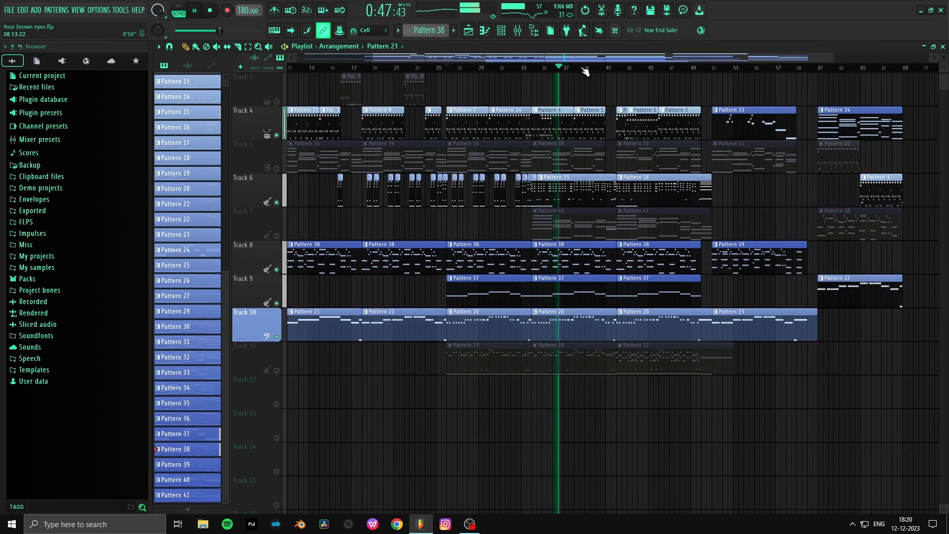
scroll(583, 69, up, 2)
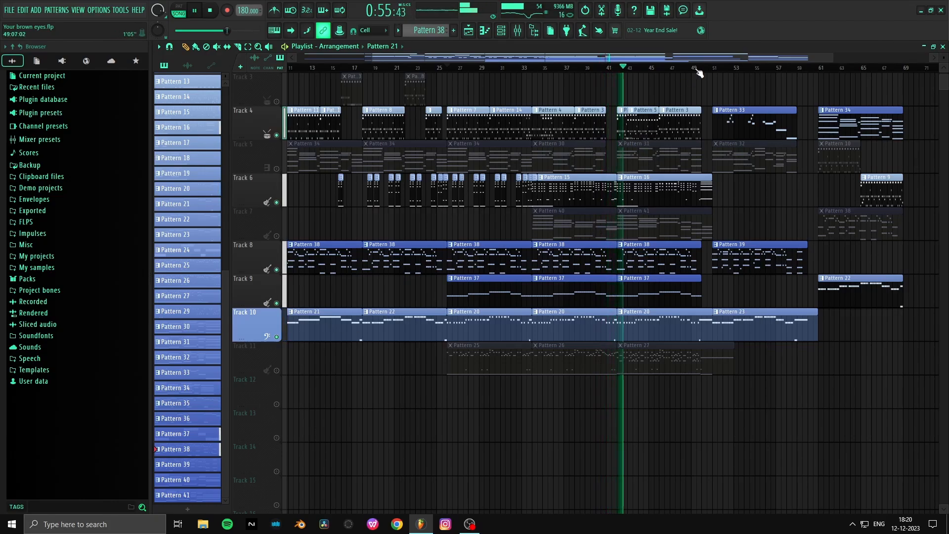
scroll(699, 73, up, 3)
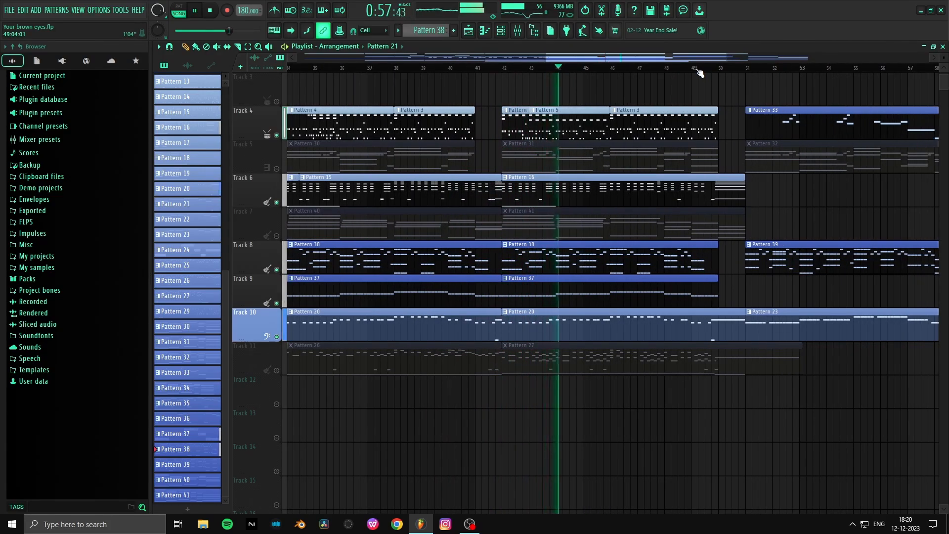
click(517, 30)
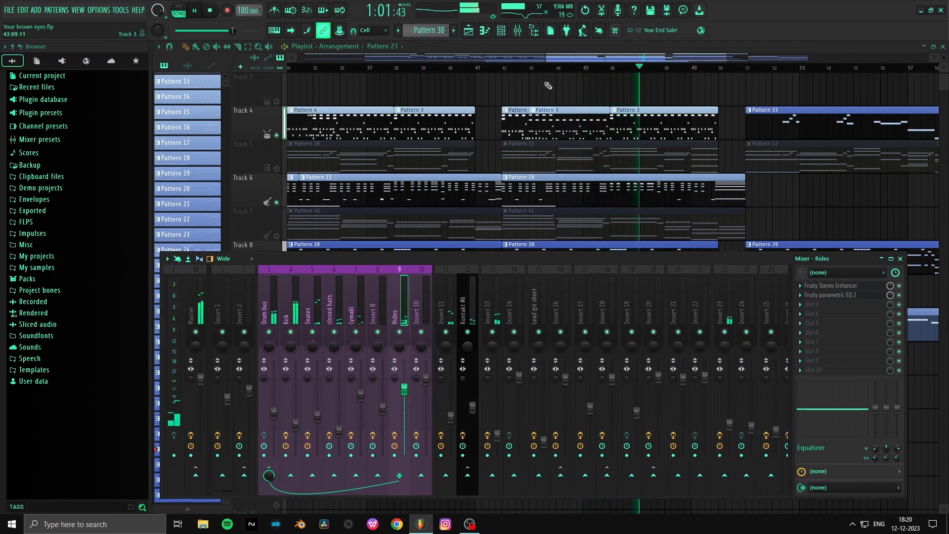
key(F9)
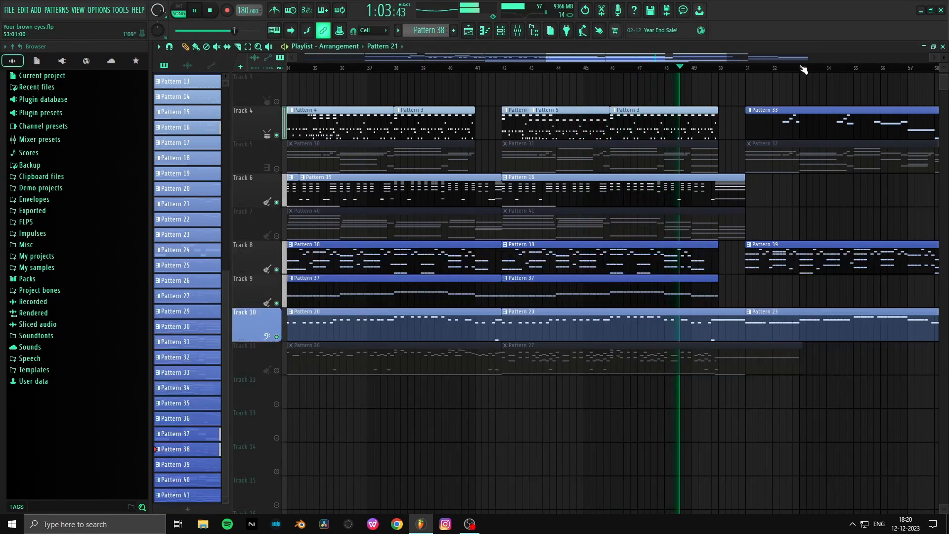
- Follow playback of the reduced arrangement through the Pattern 33 and Pattern 39 section and stop it around bar 59
scroll(804, 69, down, 5)
scroll(804, 68, up, 4)
scroll(804, 69, up, 1)
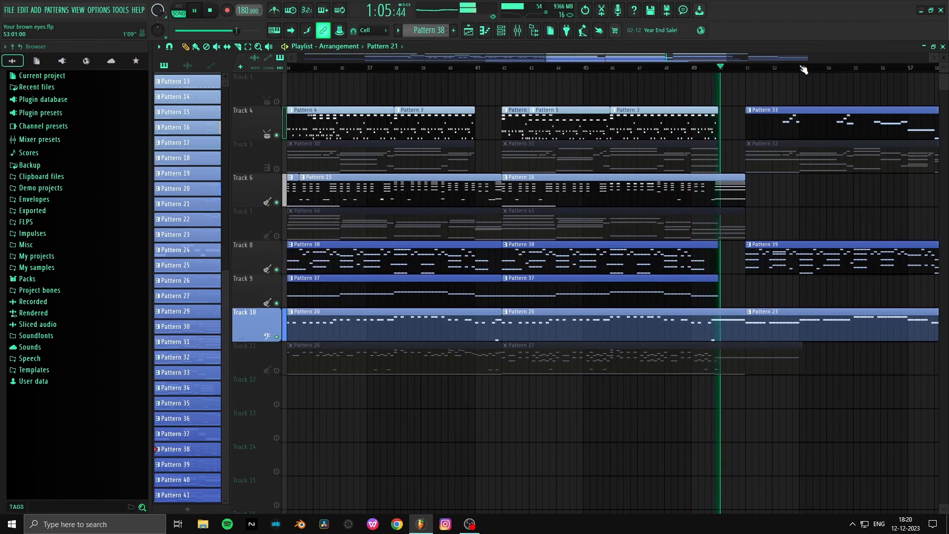
scroll(804, 68, up, 2)
drag(629, 58, 652, 59)
scroll(652, 61, down, 3)
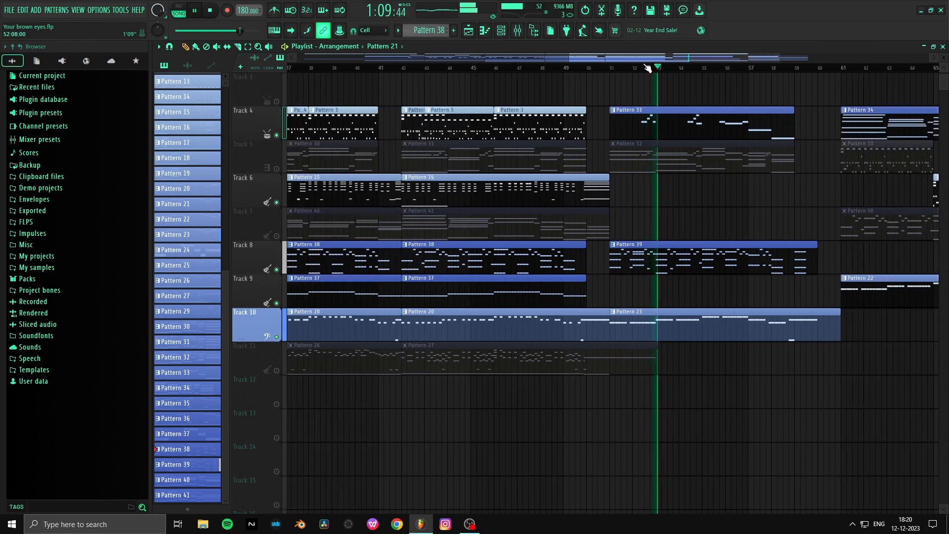
scroll(672, 69, down, 1)
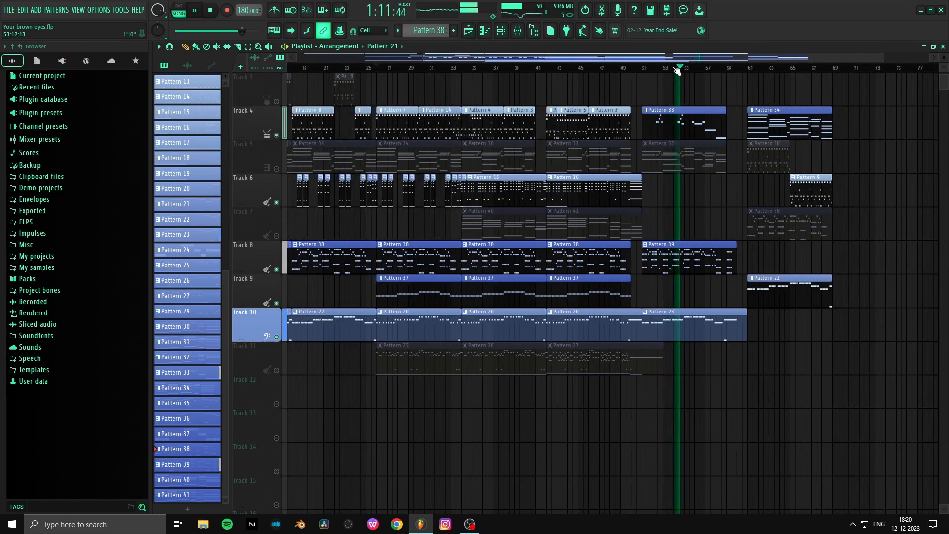
scroll(677, 68, down, 1)
scroll(717, 70, up, 4)
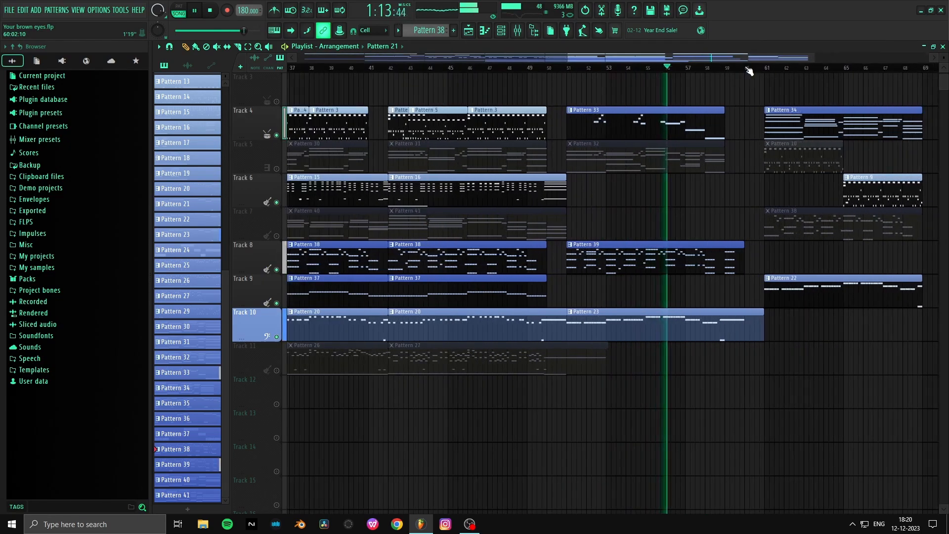
scroll(749, 70, down, 4)
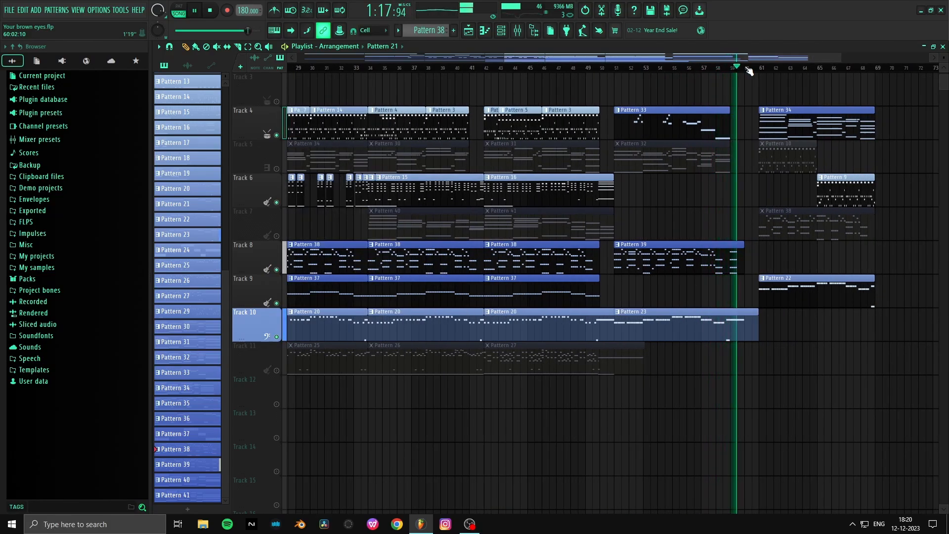
key(space)
- Reactivate all muted tracks in the playlist using the solo switch of Track 3
scroll(749, 71, down, 4)
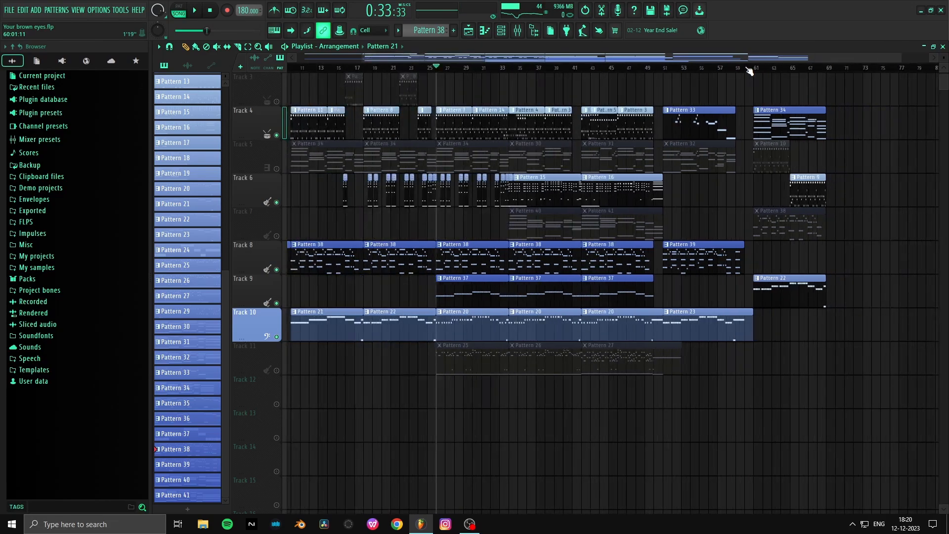
right_click(272, 96)
click(254, 95)
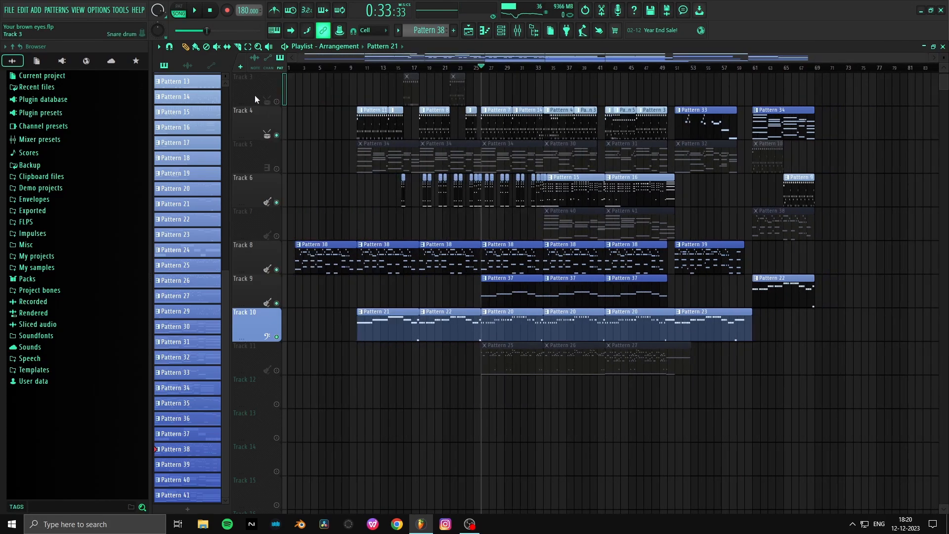
right_click(276, 101)
right_click(276, 101)
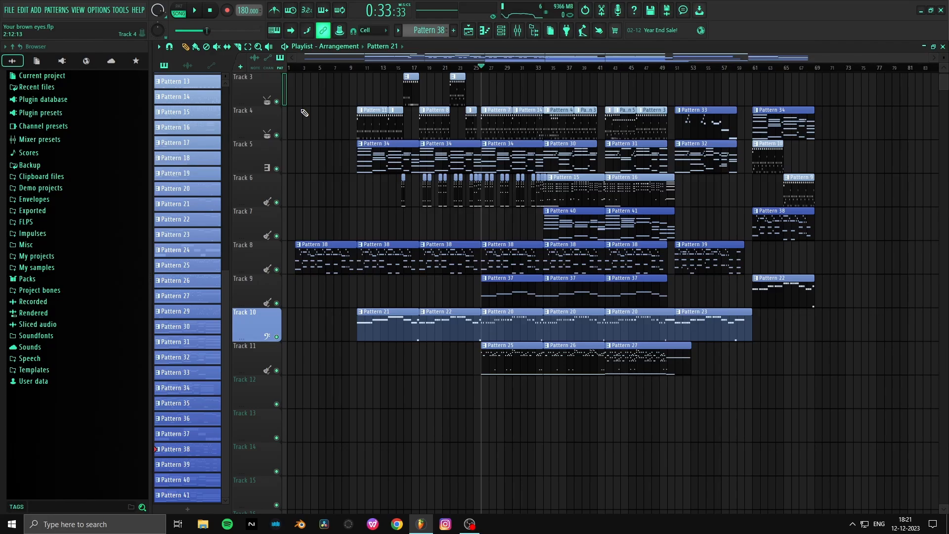
scroll(318, 143, up, 2)
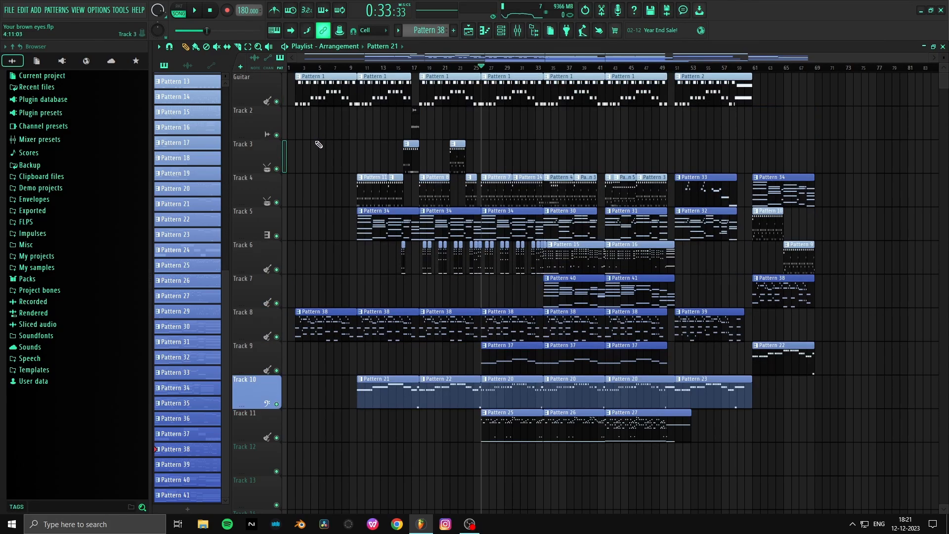
click(487, 30)
click(500, 31)
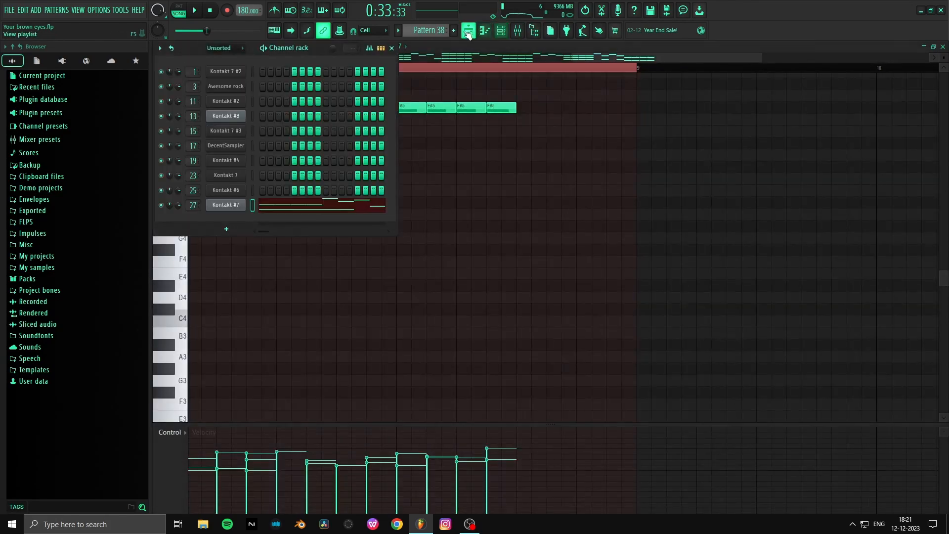
click(468, 31)
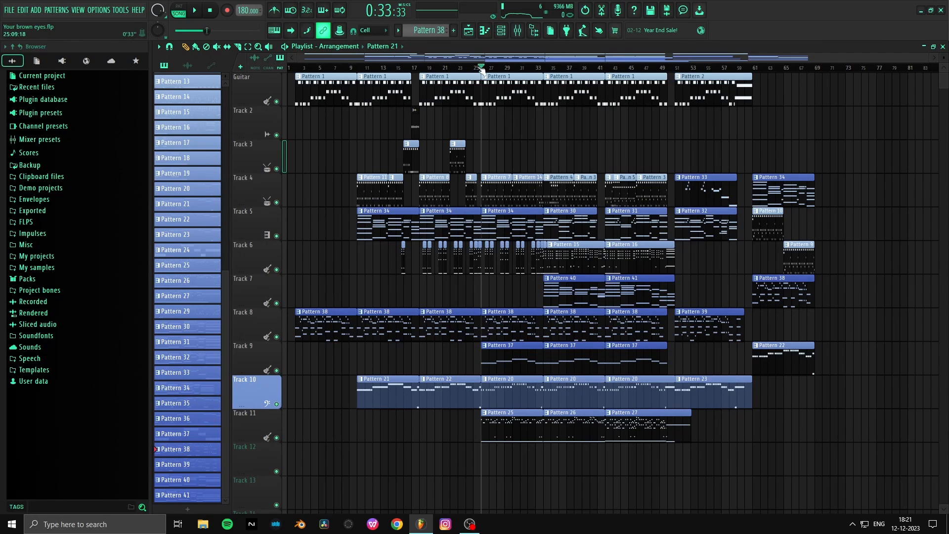
scroll(487, 69, up, 3)
scroll(503, 64, down, 2)
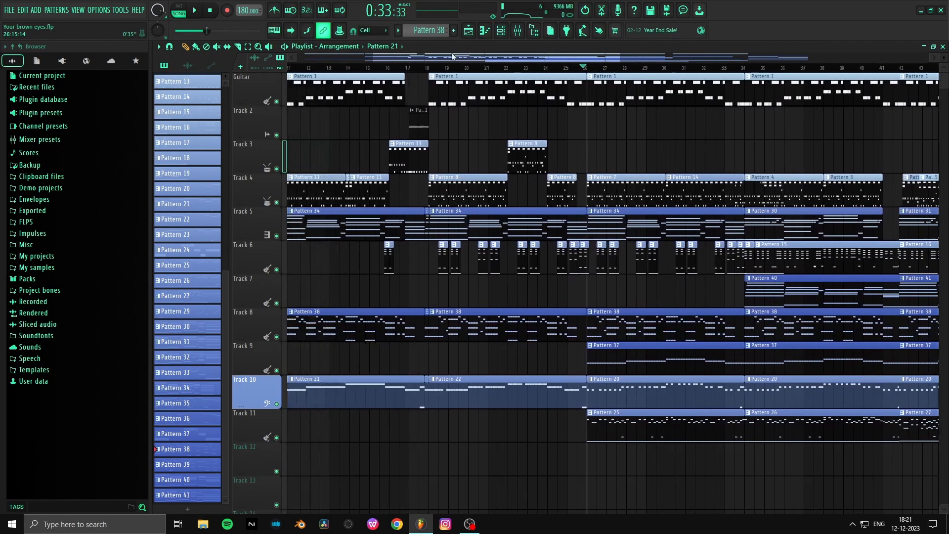
scroll(360, 60, down, 2)
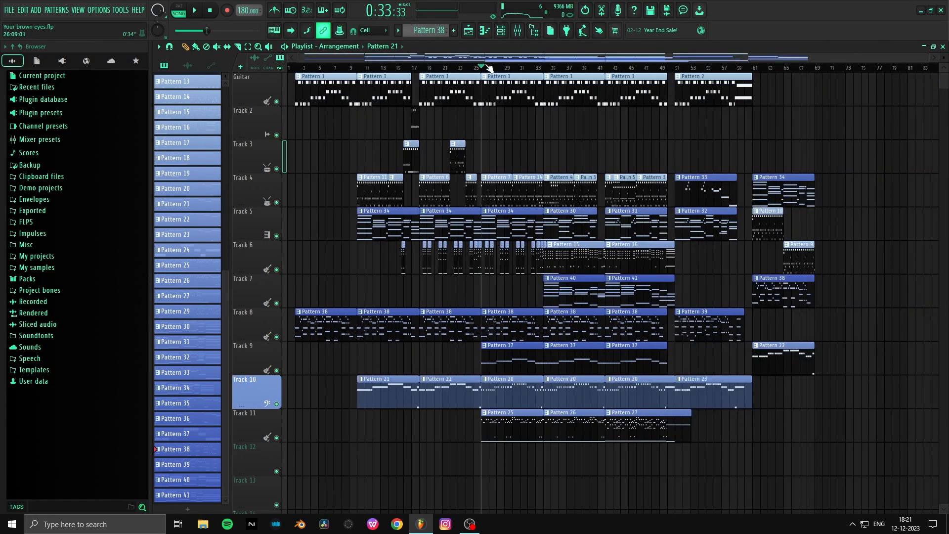
scroll(489, 68, up, 3)
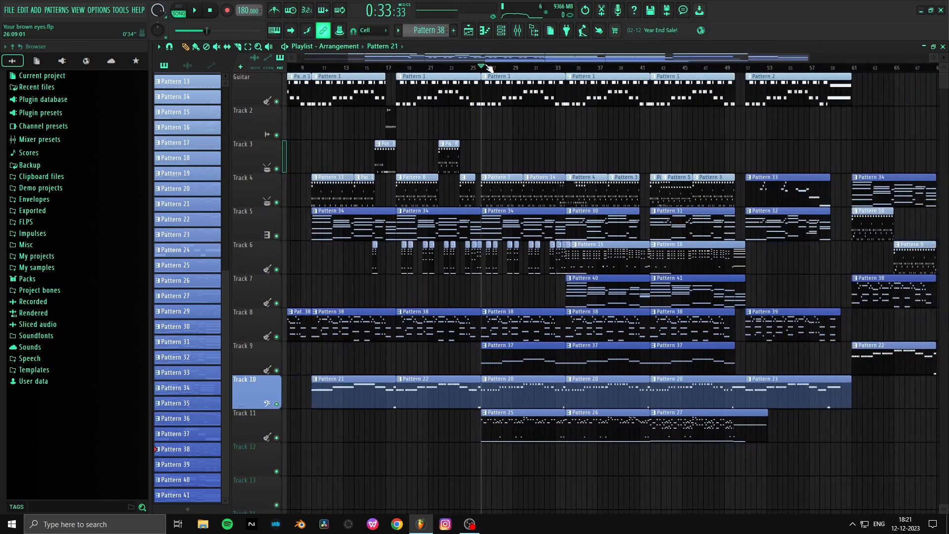
scroll(490, 68, down, 2)
click(517, 30)
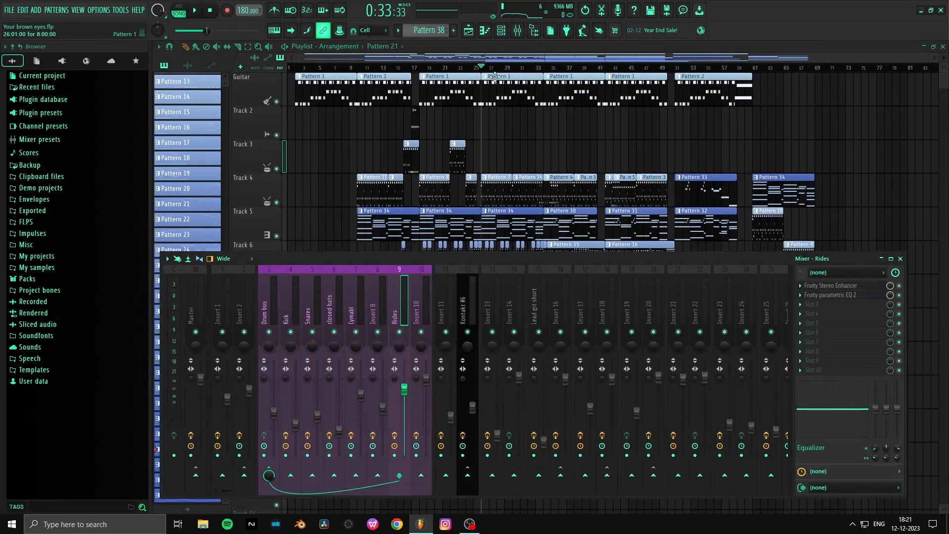
scroll(495, 76, up, 5)
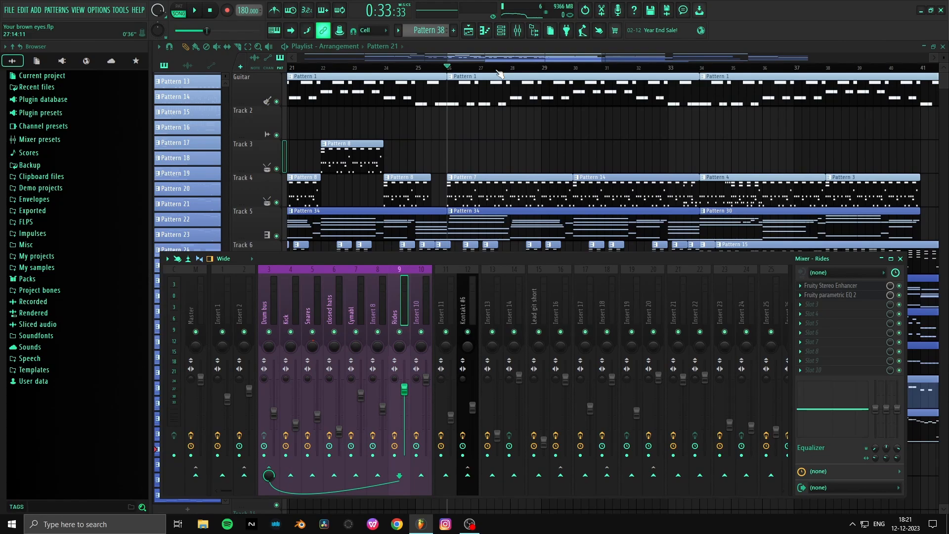
key(F9)
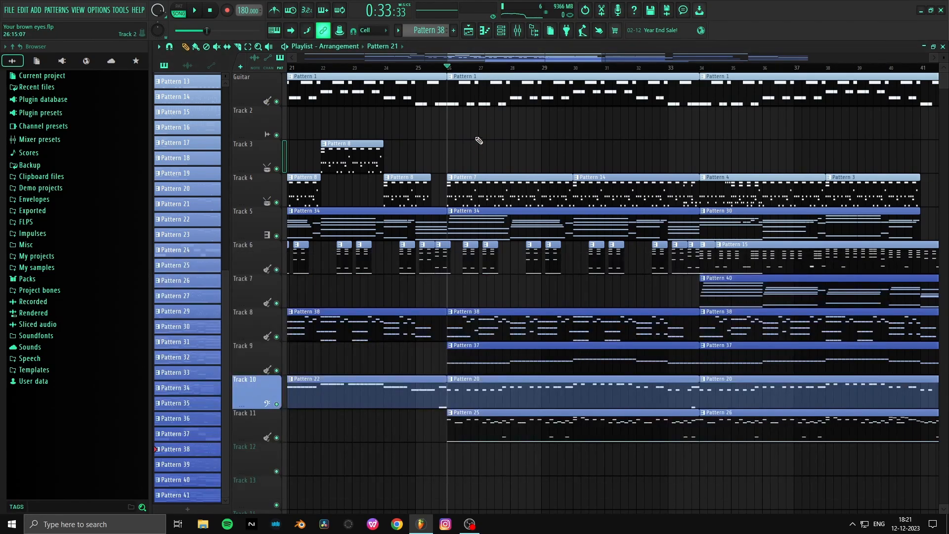
scroll(474, 69, down, 5)
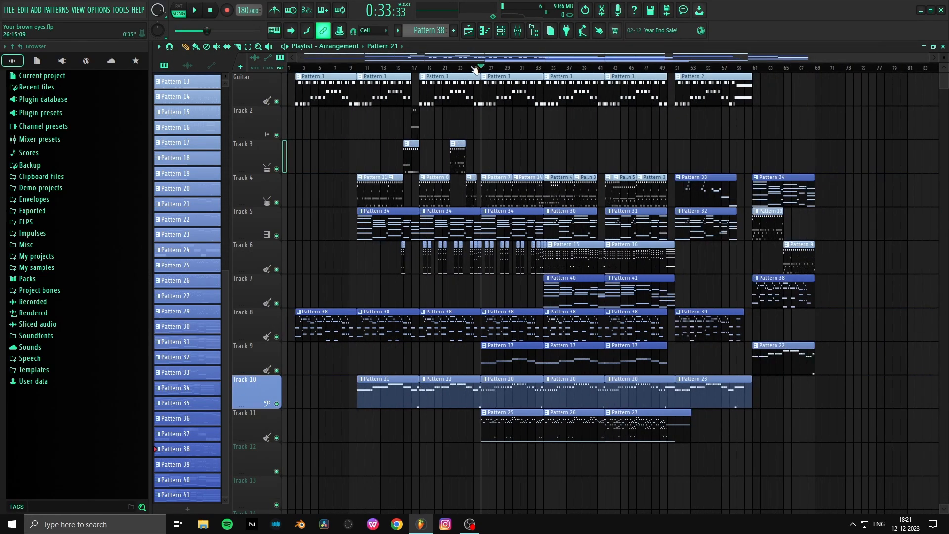
scroll(495, 70, up, 5)
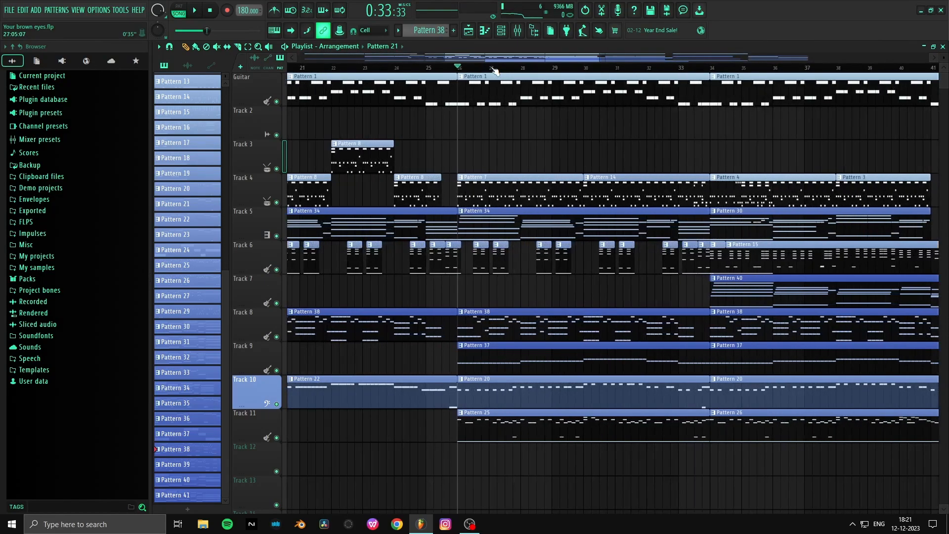
scroll(495, 71, down, 1)
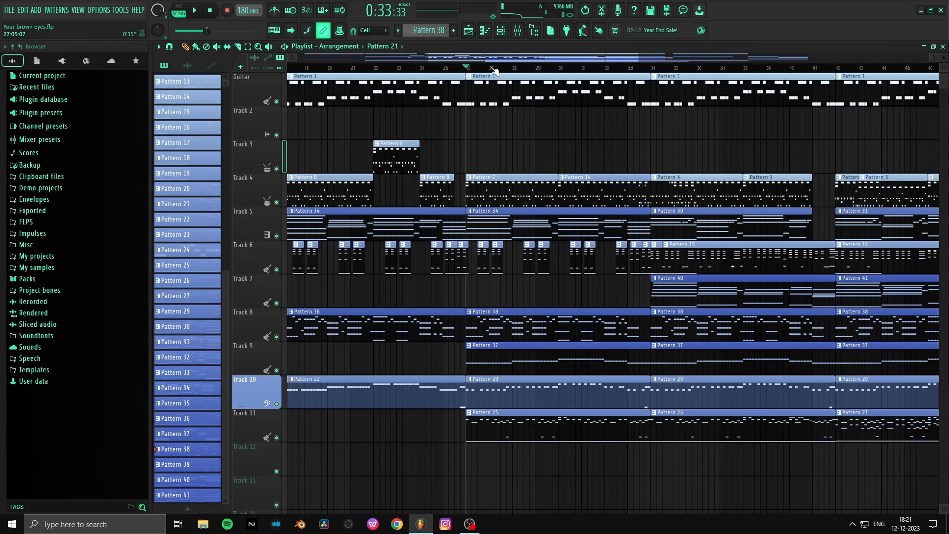
scroll(495, 70, up, 1)
scroll(495, 71, down, 5)
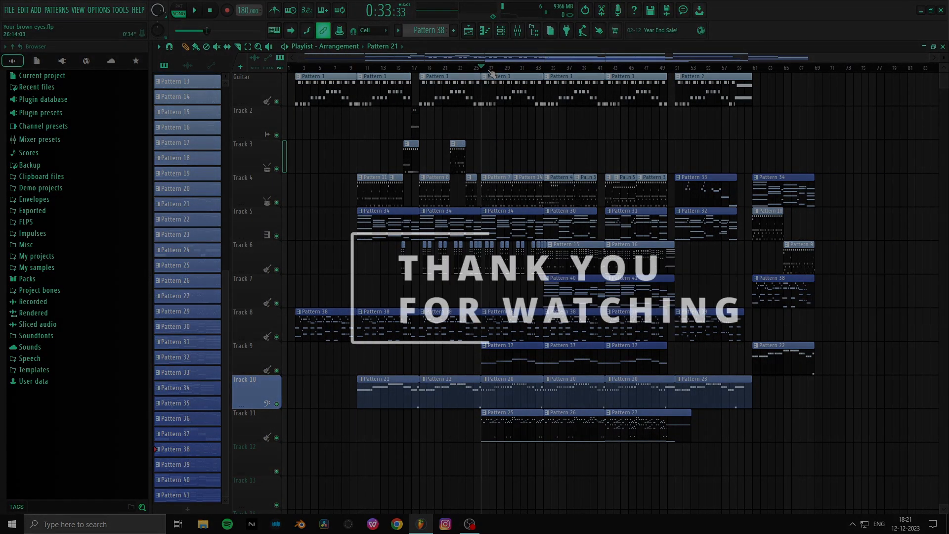
scroll(492, 73, up, 5)
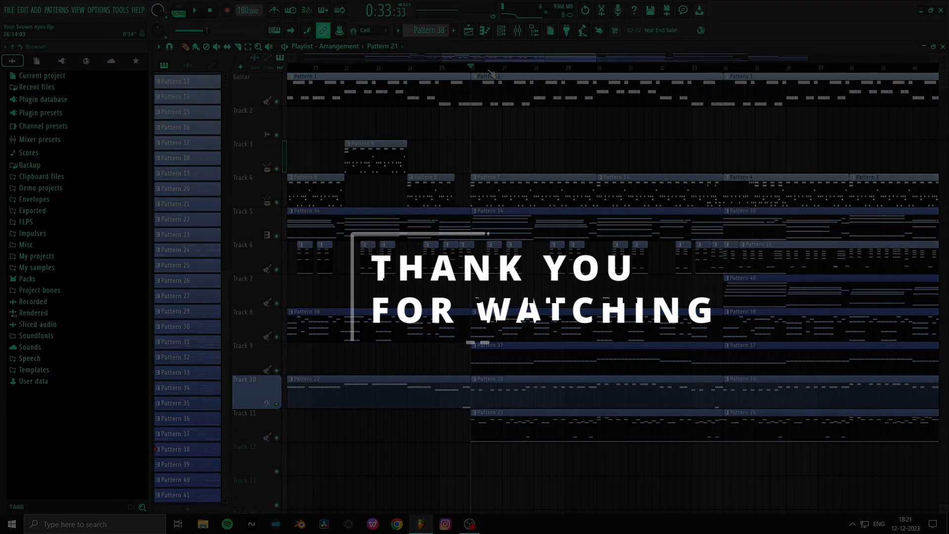